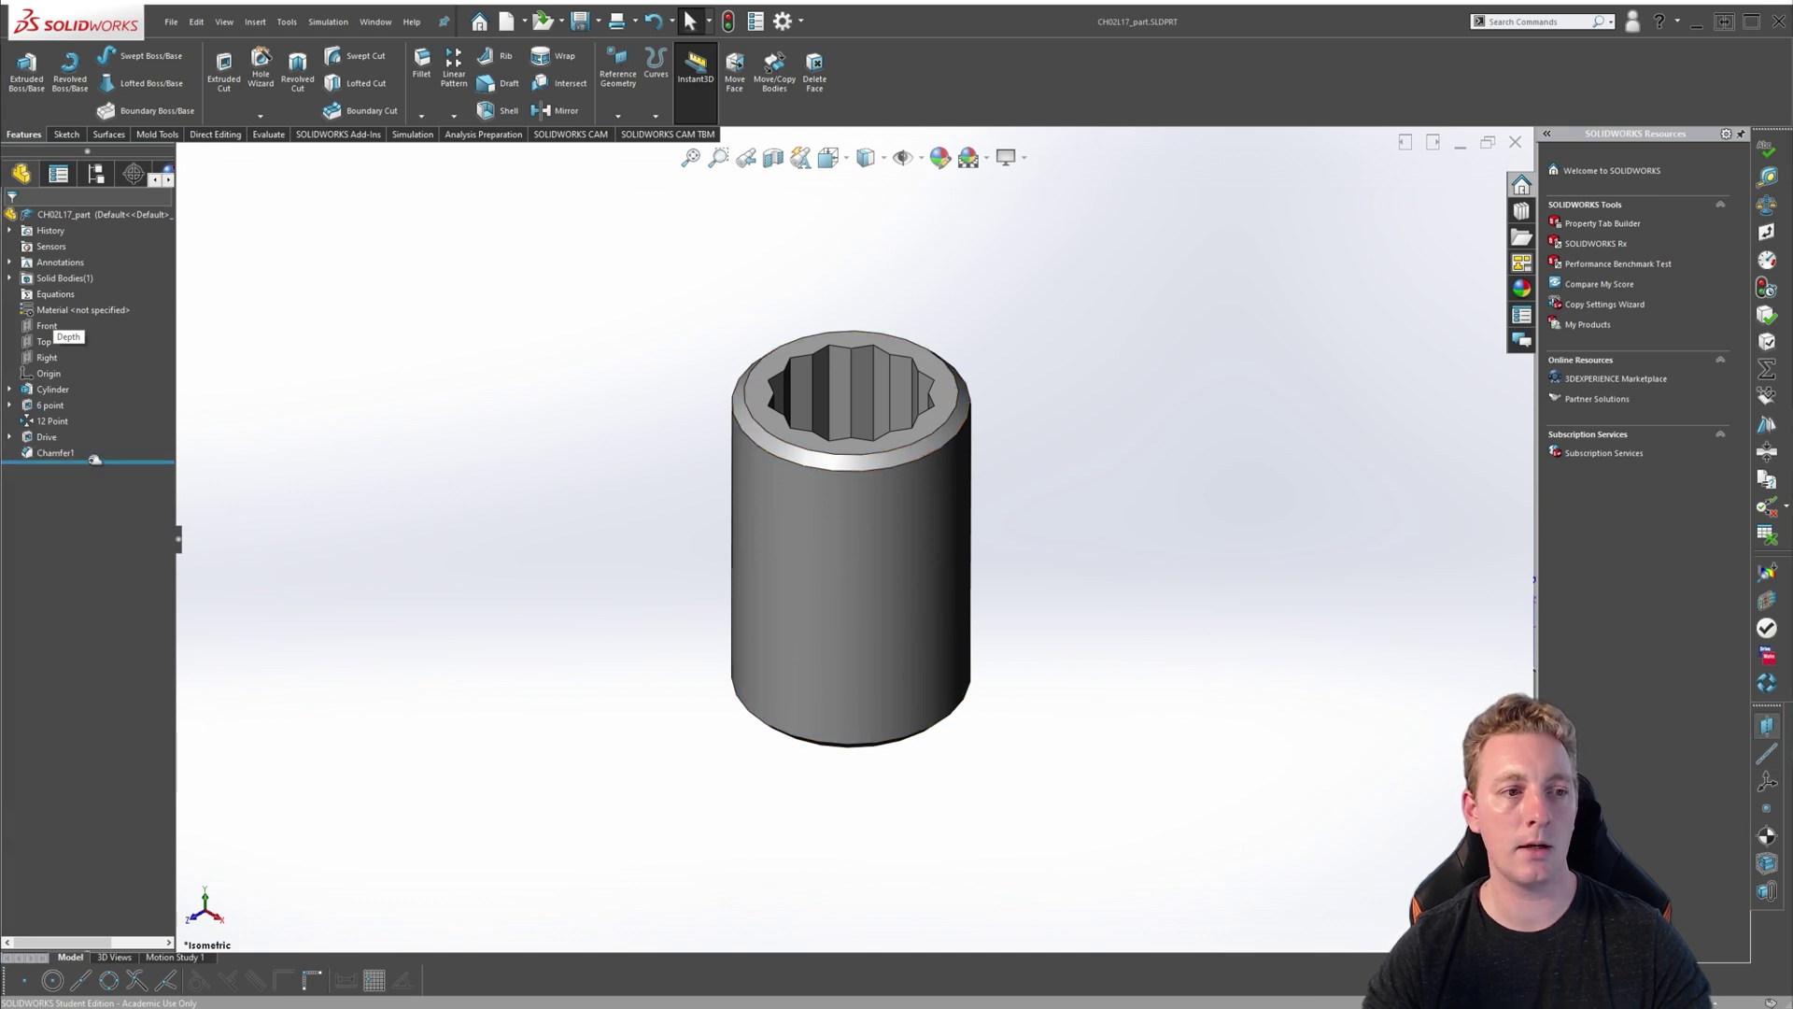
- Roll the feature history back to just after the Cylinder feature and examine its base sketch
{"action": "left_click_drag", "start_coordinate": [97, 462], "coordinate": [84, 398]}
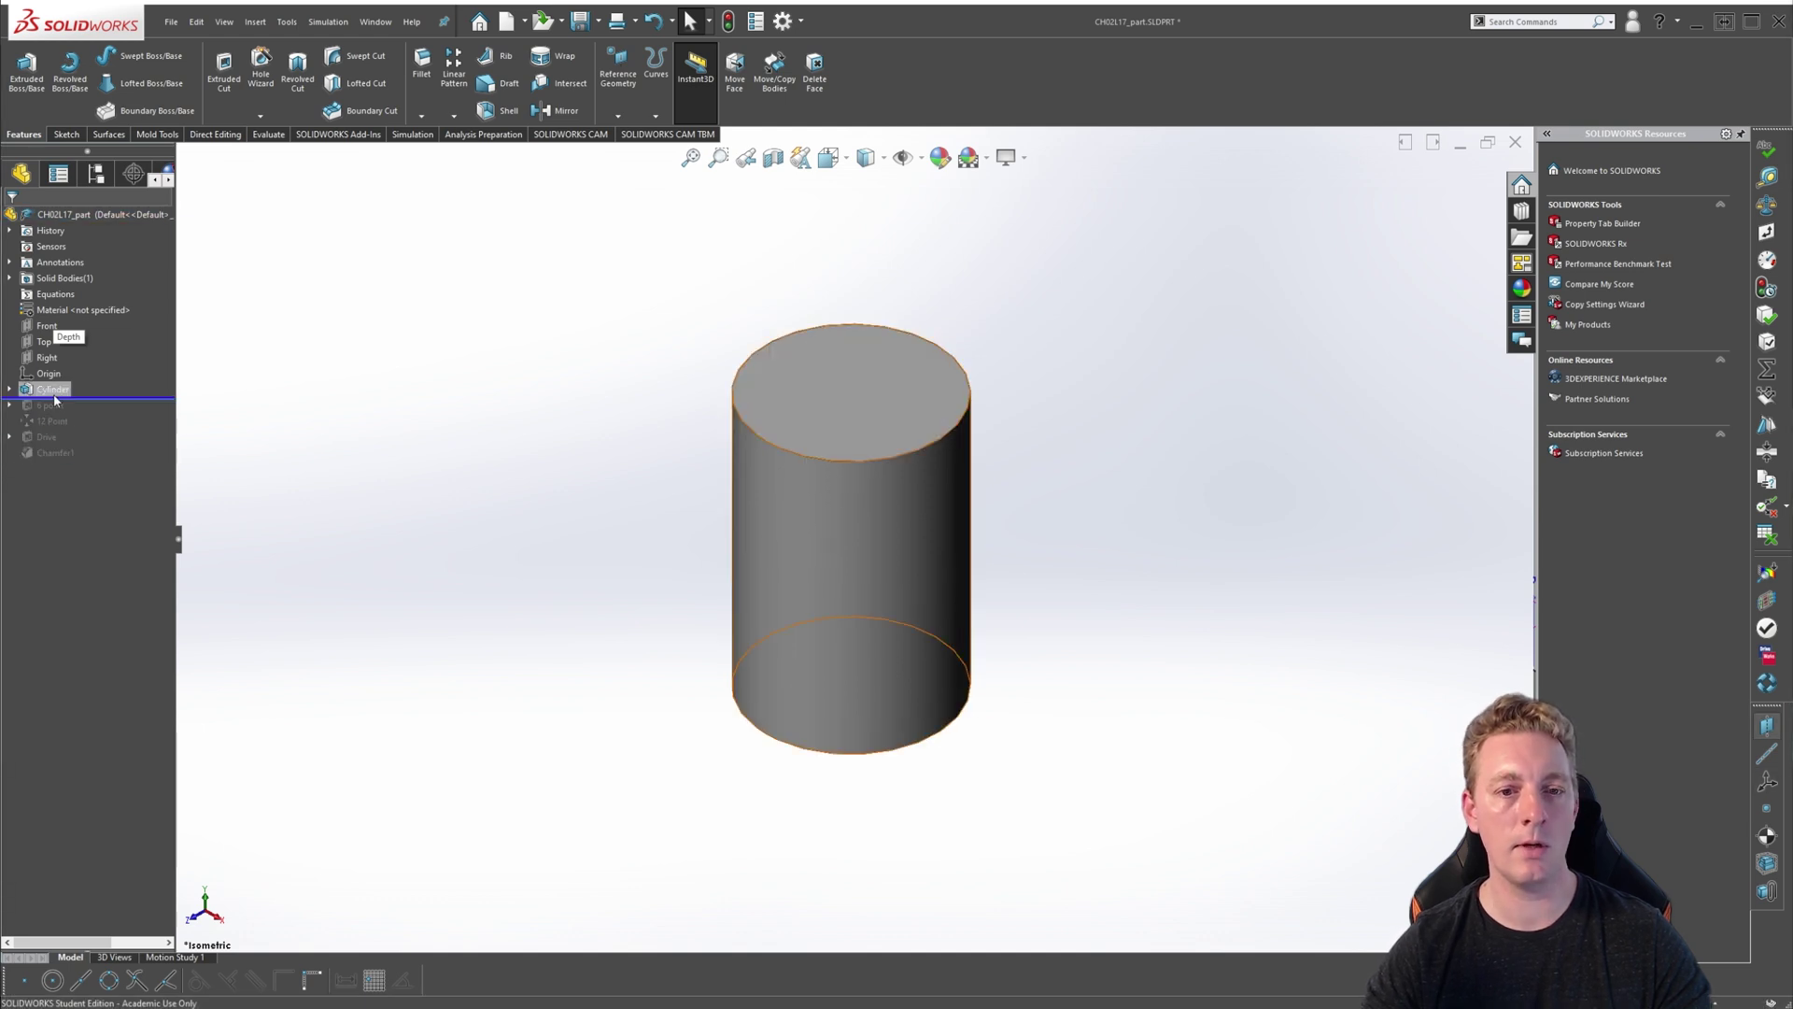
{"action": "left_click", "coordinate": [42, 391]}
{"action": "left_click", "coordinate": [9, 391]}
{"action": "left_click", "coordinate": [49, 407]}
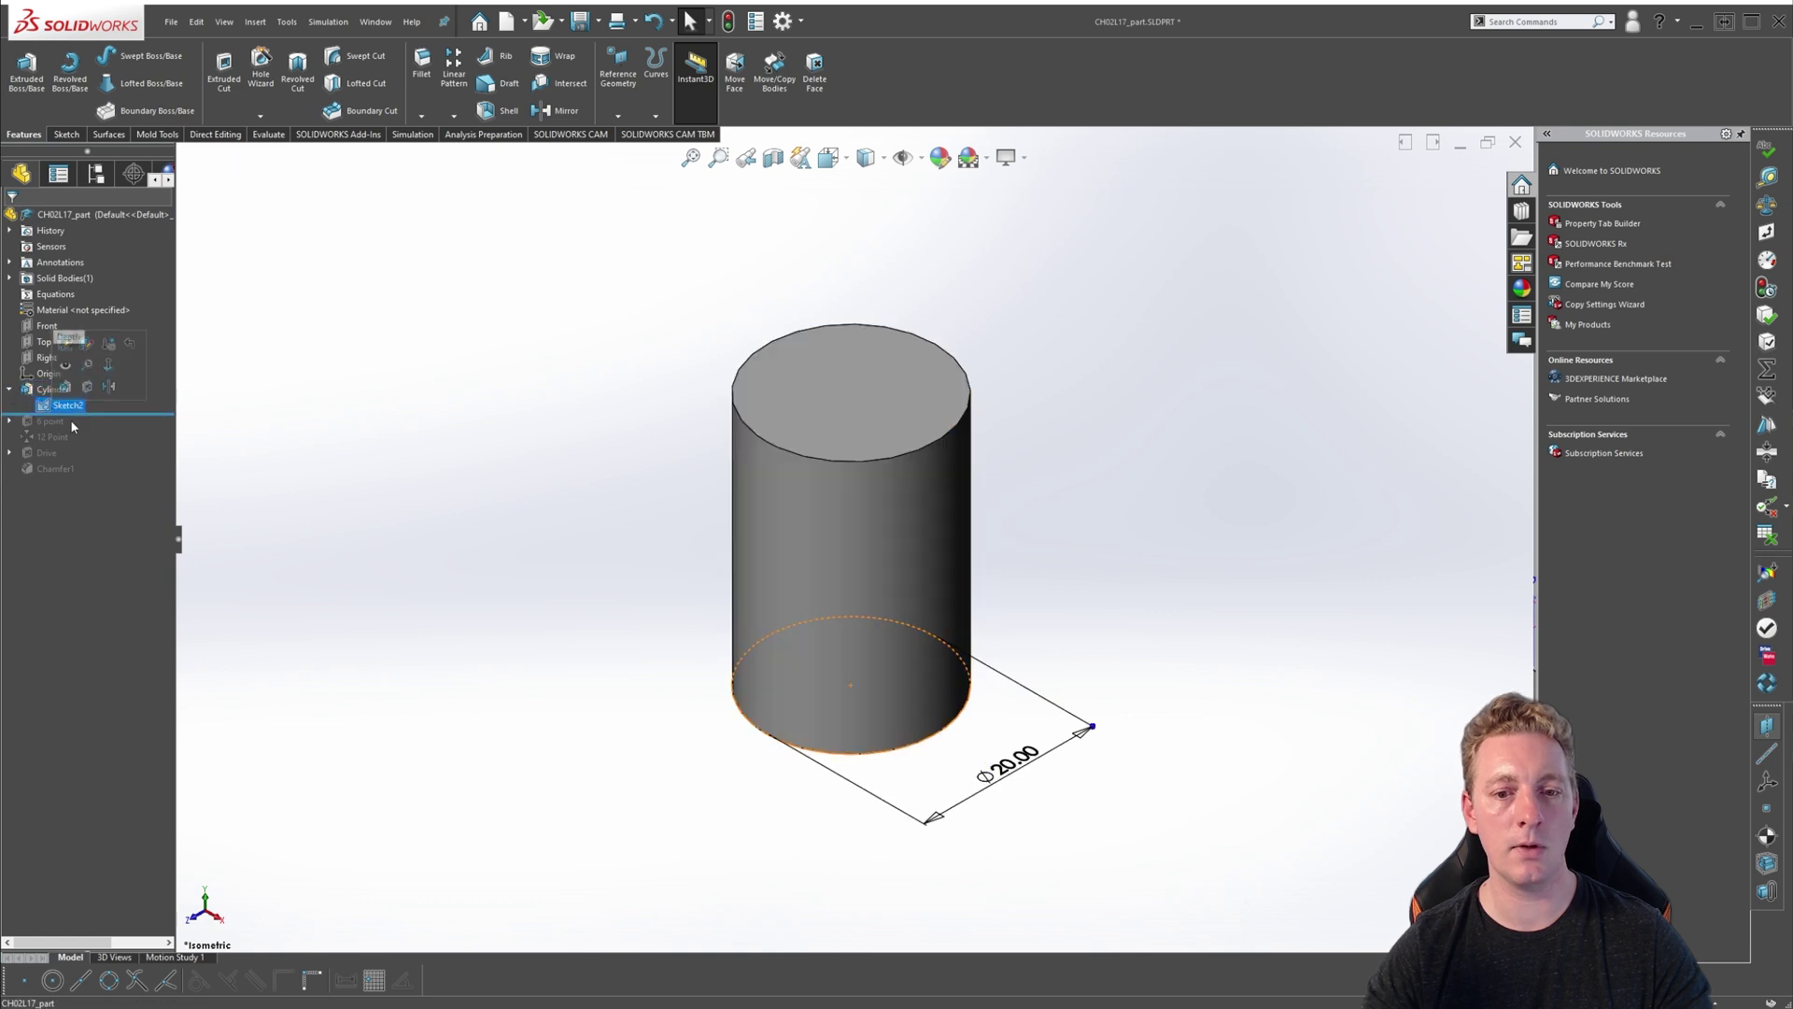
- Roll the history forward past the 6 point cut and examine its hexagon sketch
{"action": "left_click_drag", "start_coordinate": [94, 414], "coordinate": [93, 429]}
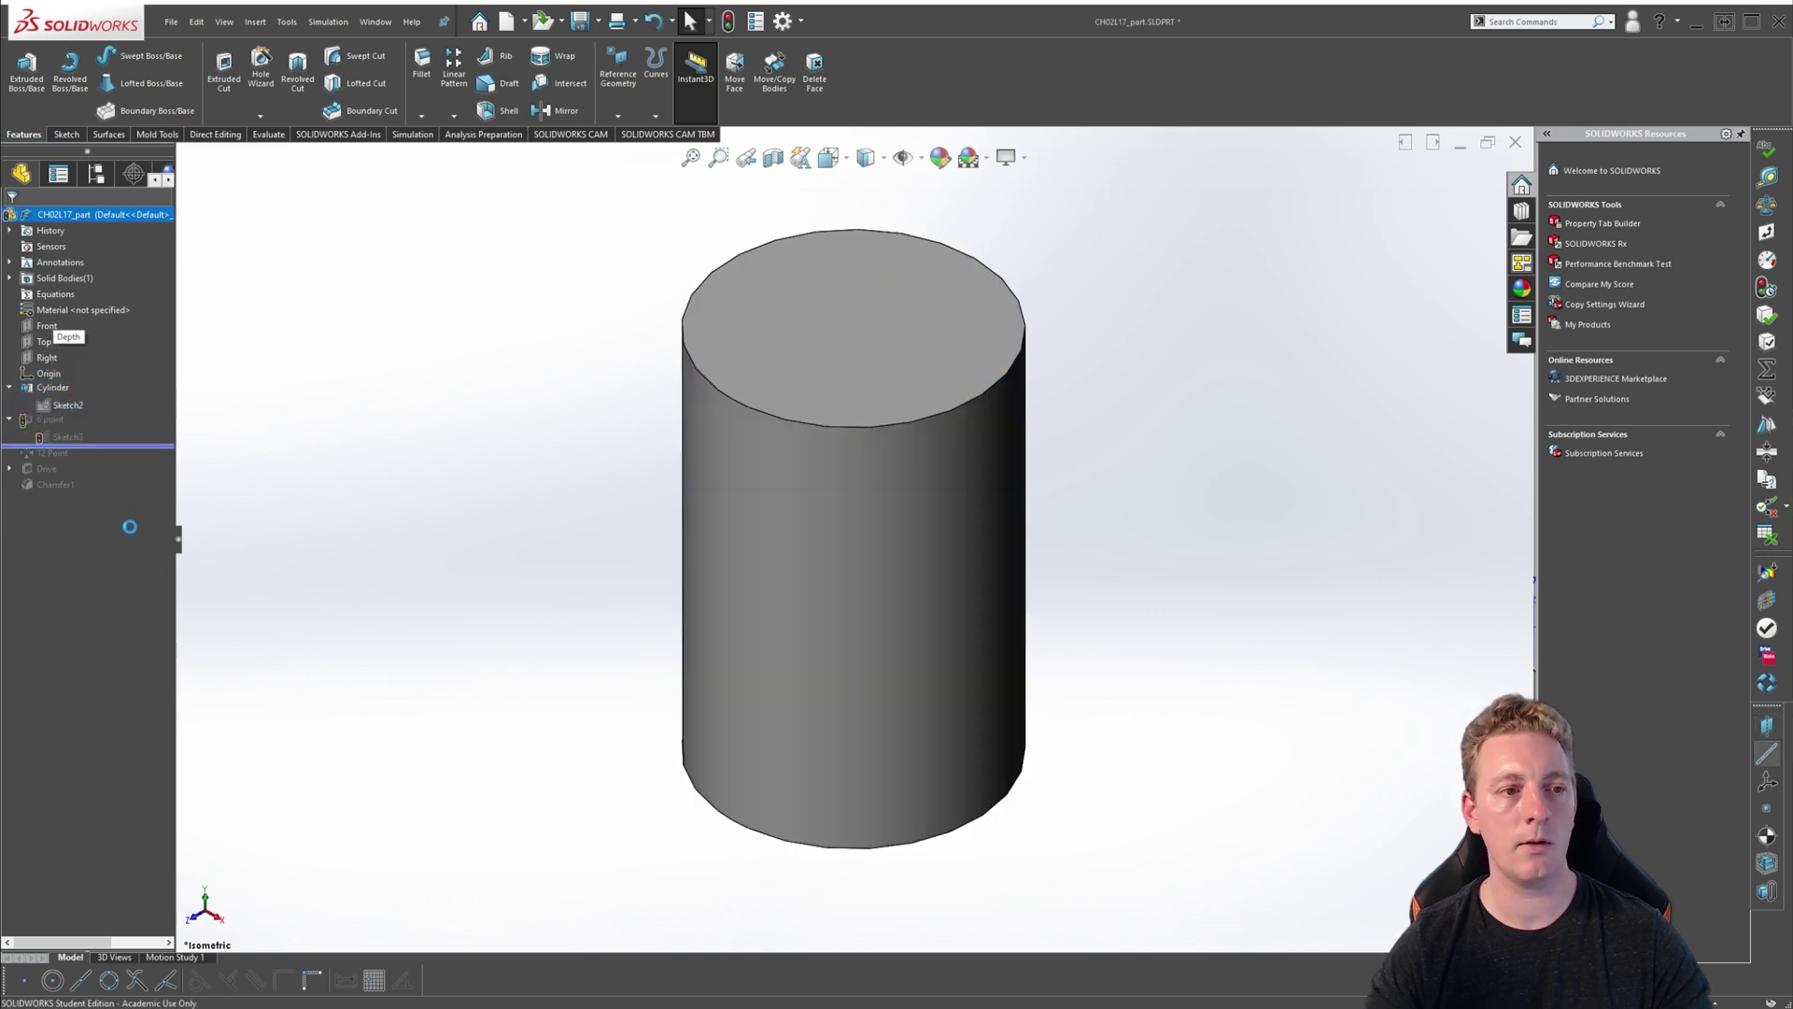
{"action": "left_click", "coordinate": [56, 430]}
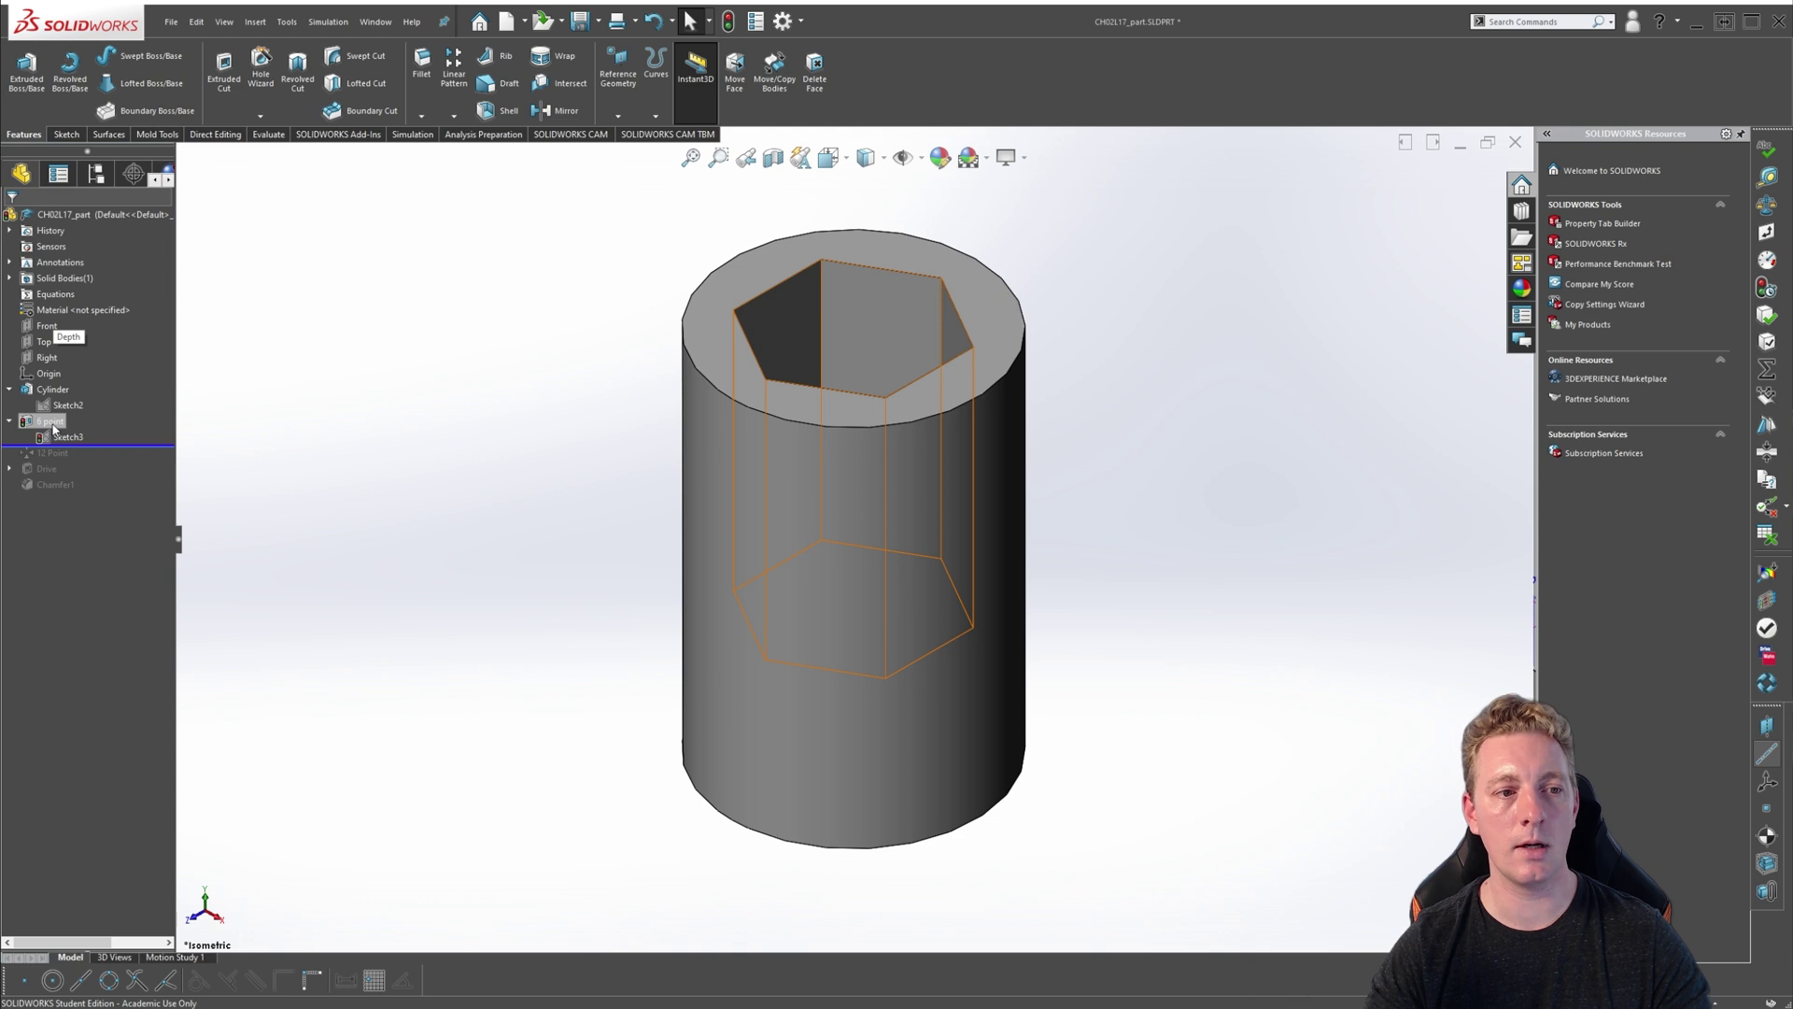
{"action": "left_click", "coordinate": [65, 436]}
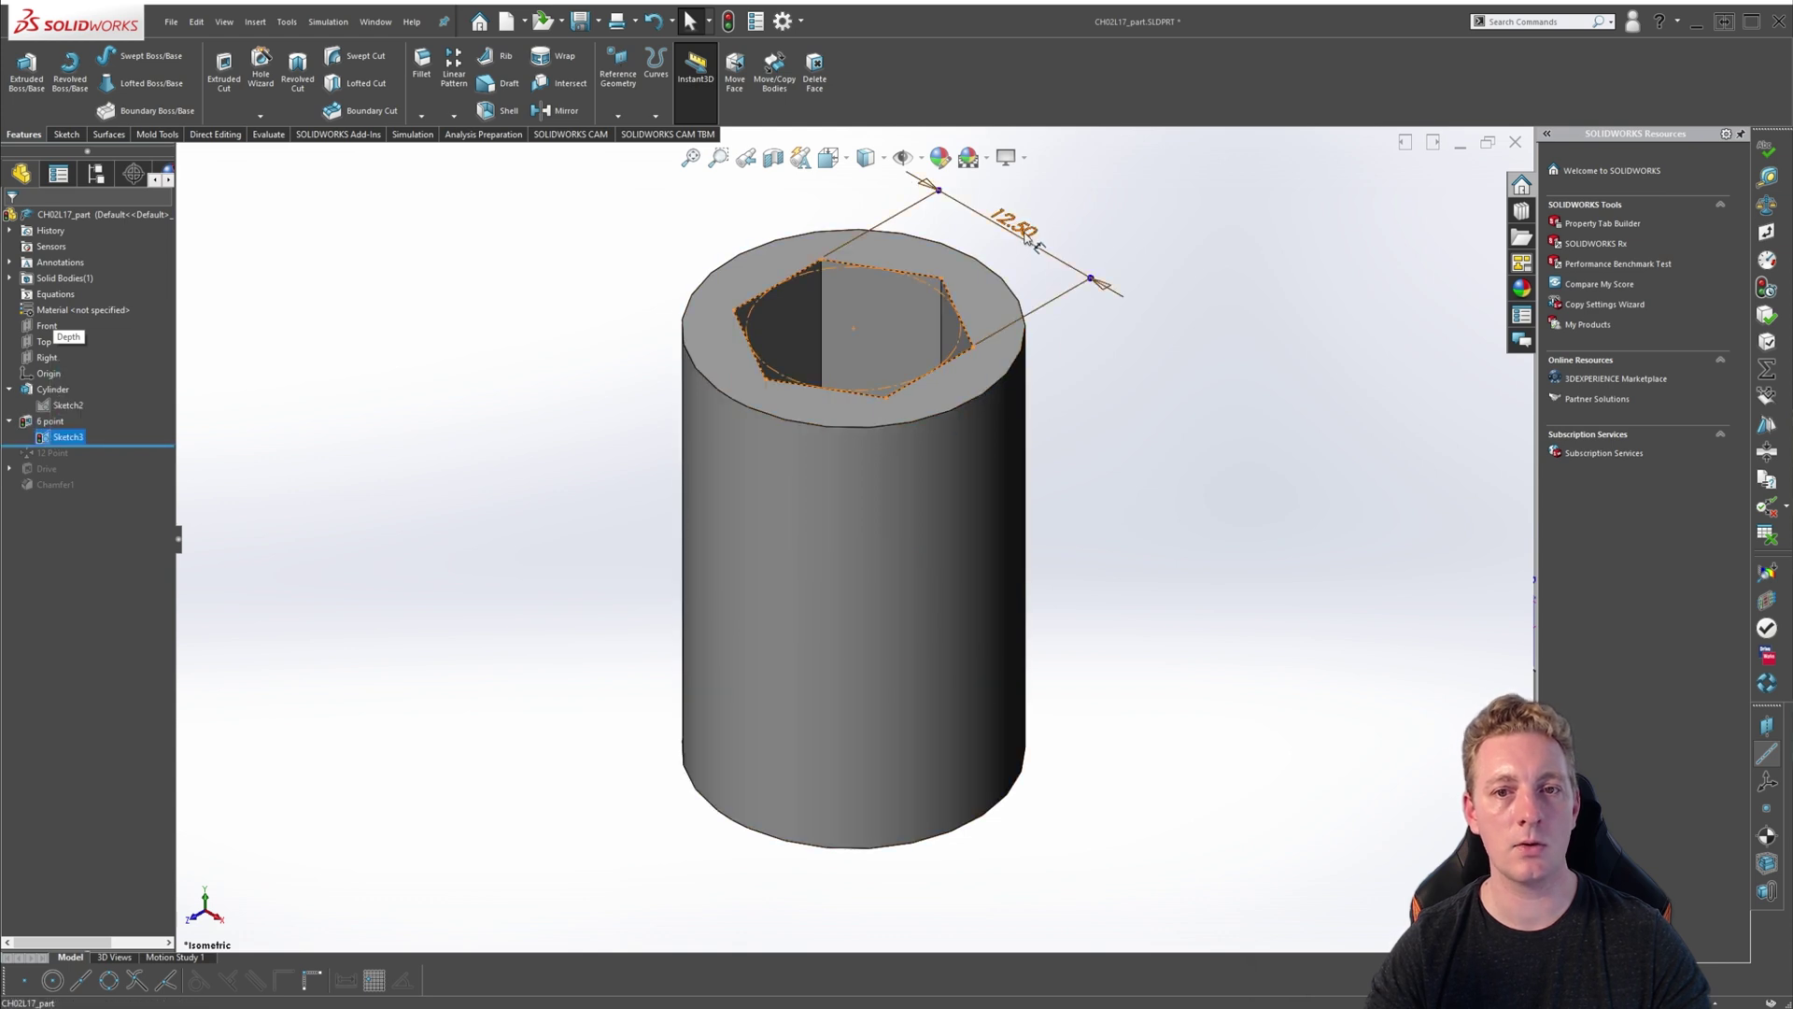
- Set the HexFlats dimension of the 6 point sketch to 16 mm
{"action": "left_click", "coordinate": [1025, 231]}
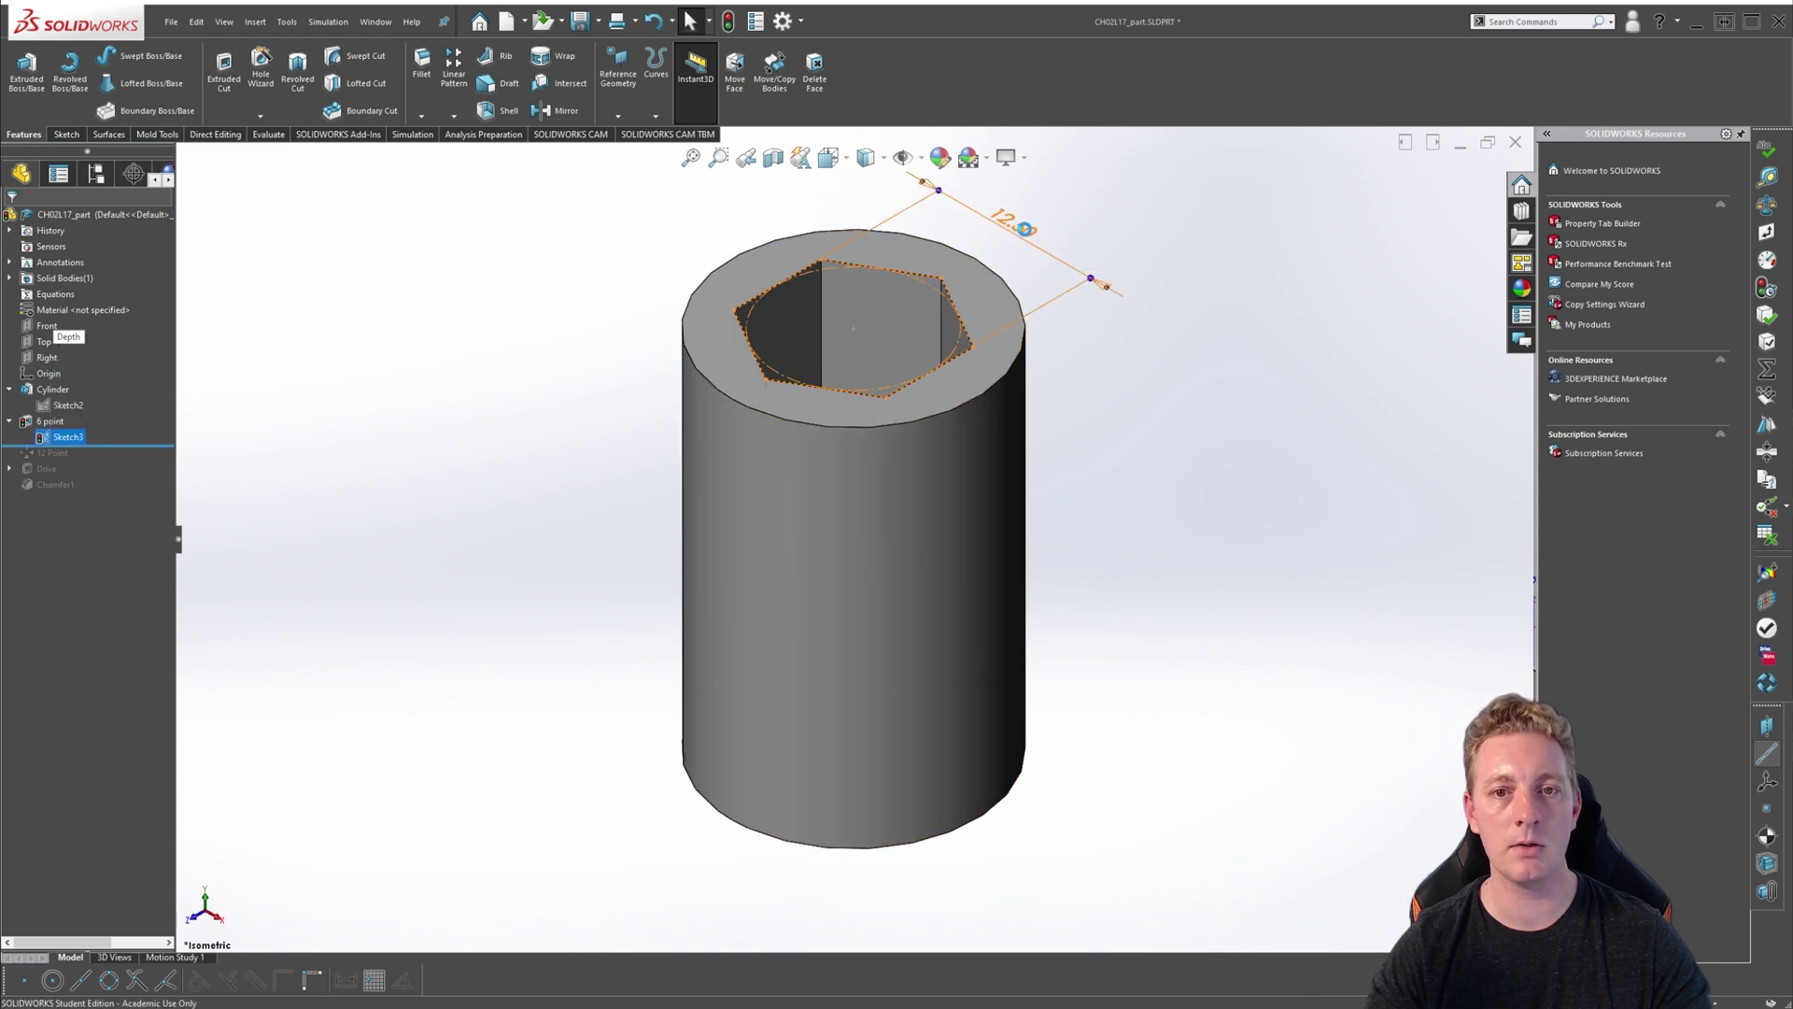
{"action": "double_click", "coordinate": [1026, 231]}
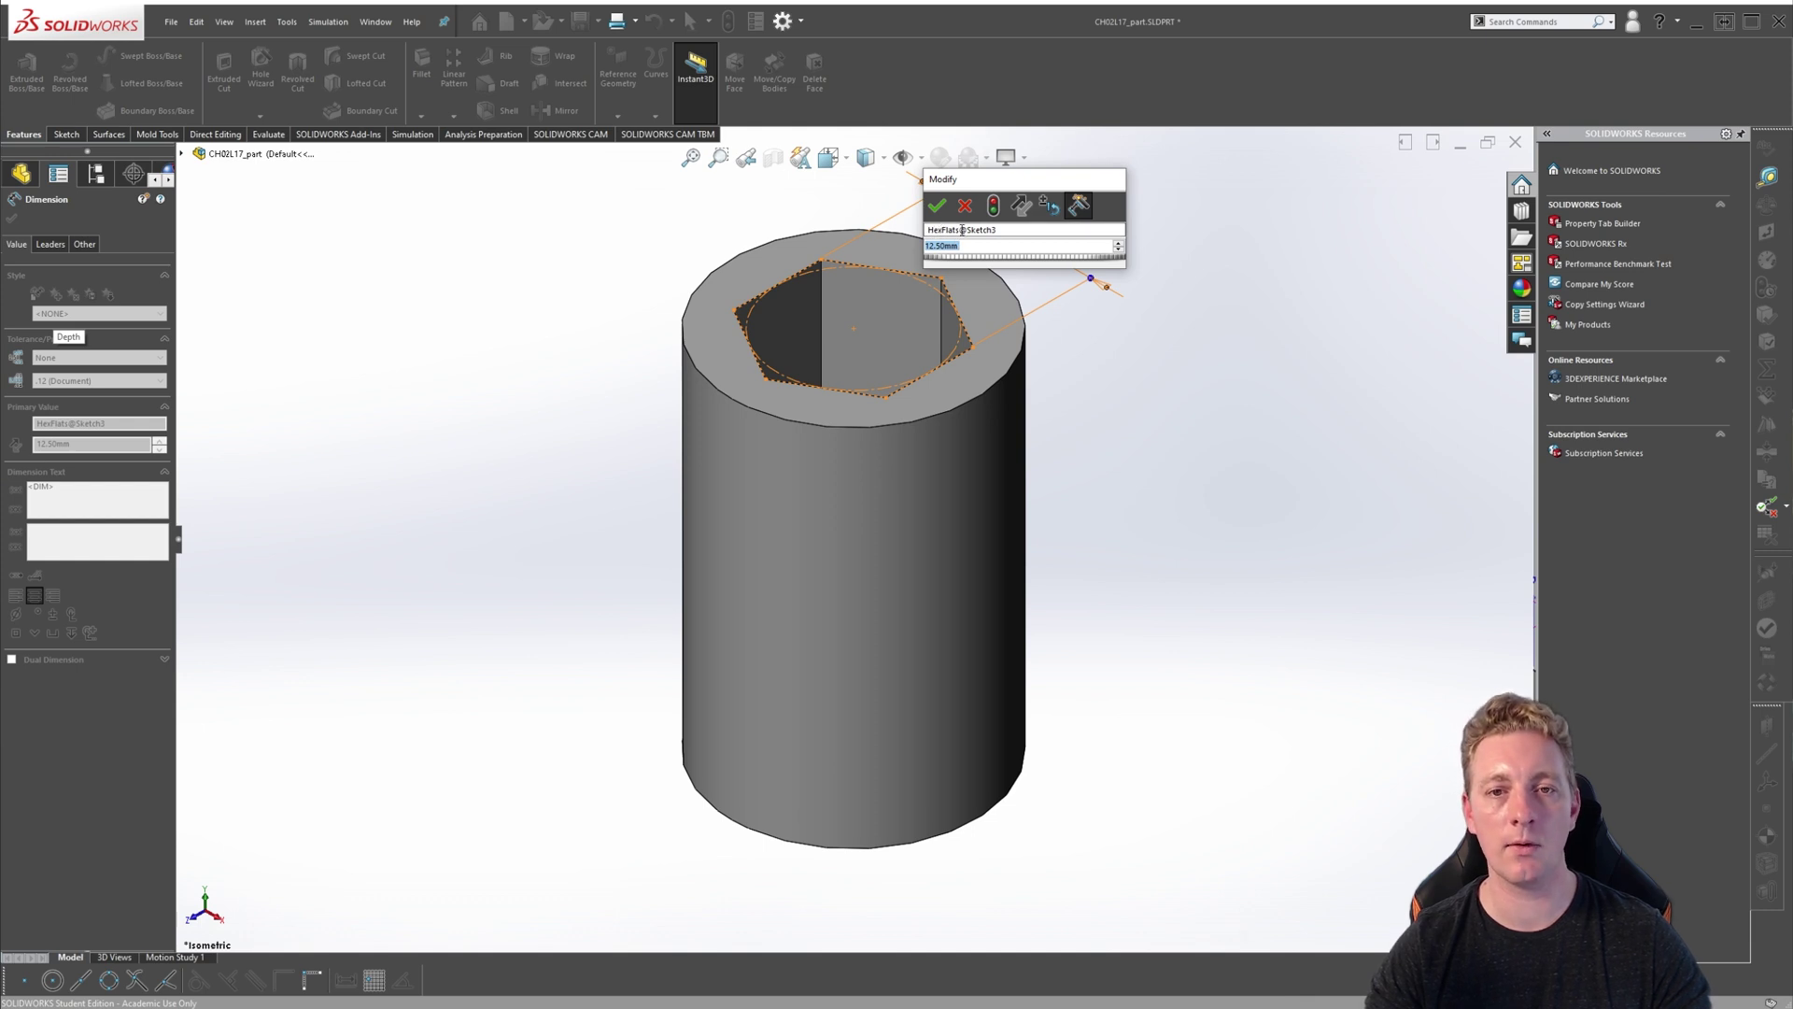
{"action": "left_click_drag", "start_coordinate": [962, 178], "coordinate": [954, 279]}
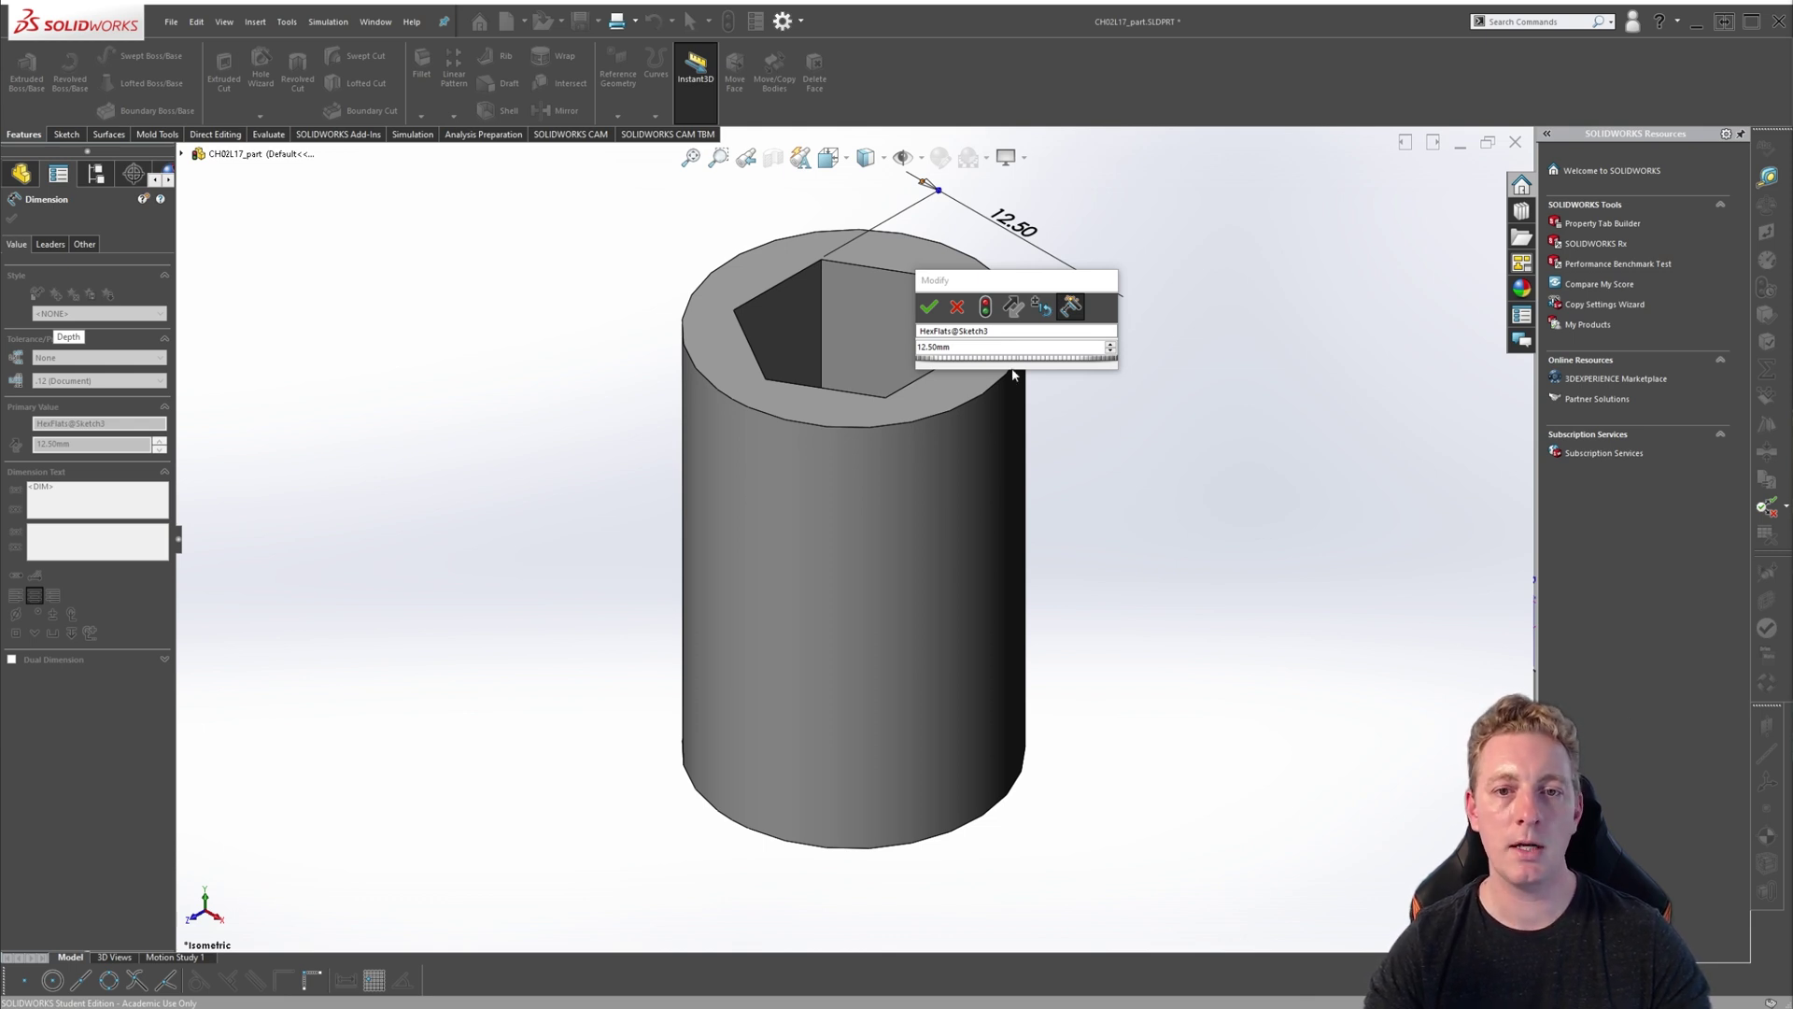
{"action": "double_click", "coordinate": [934, 347]}
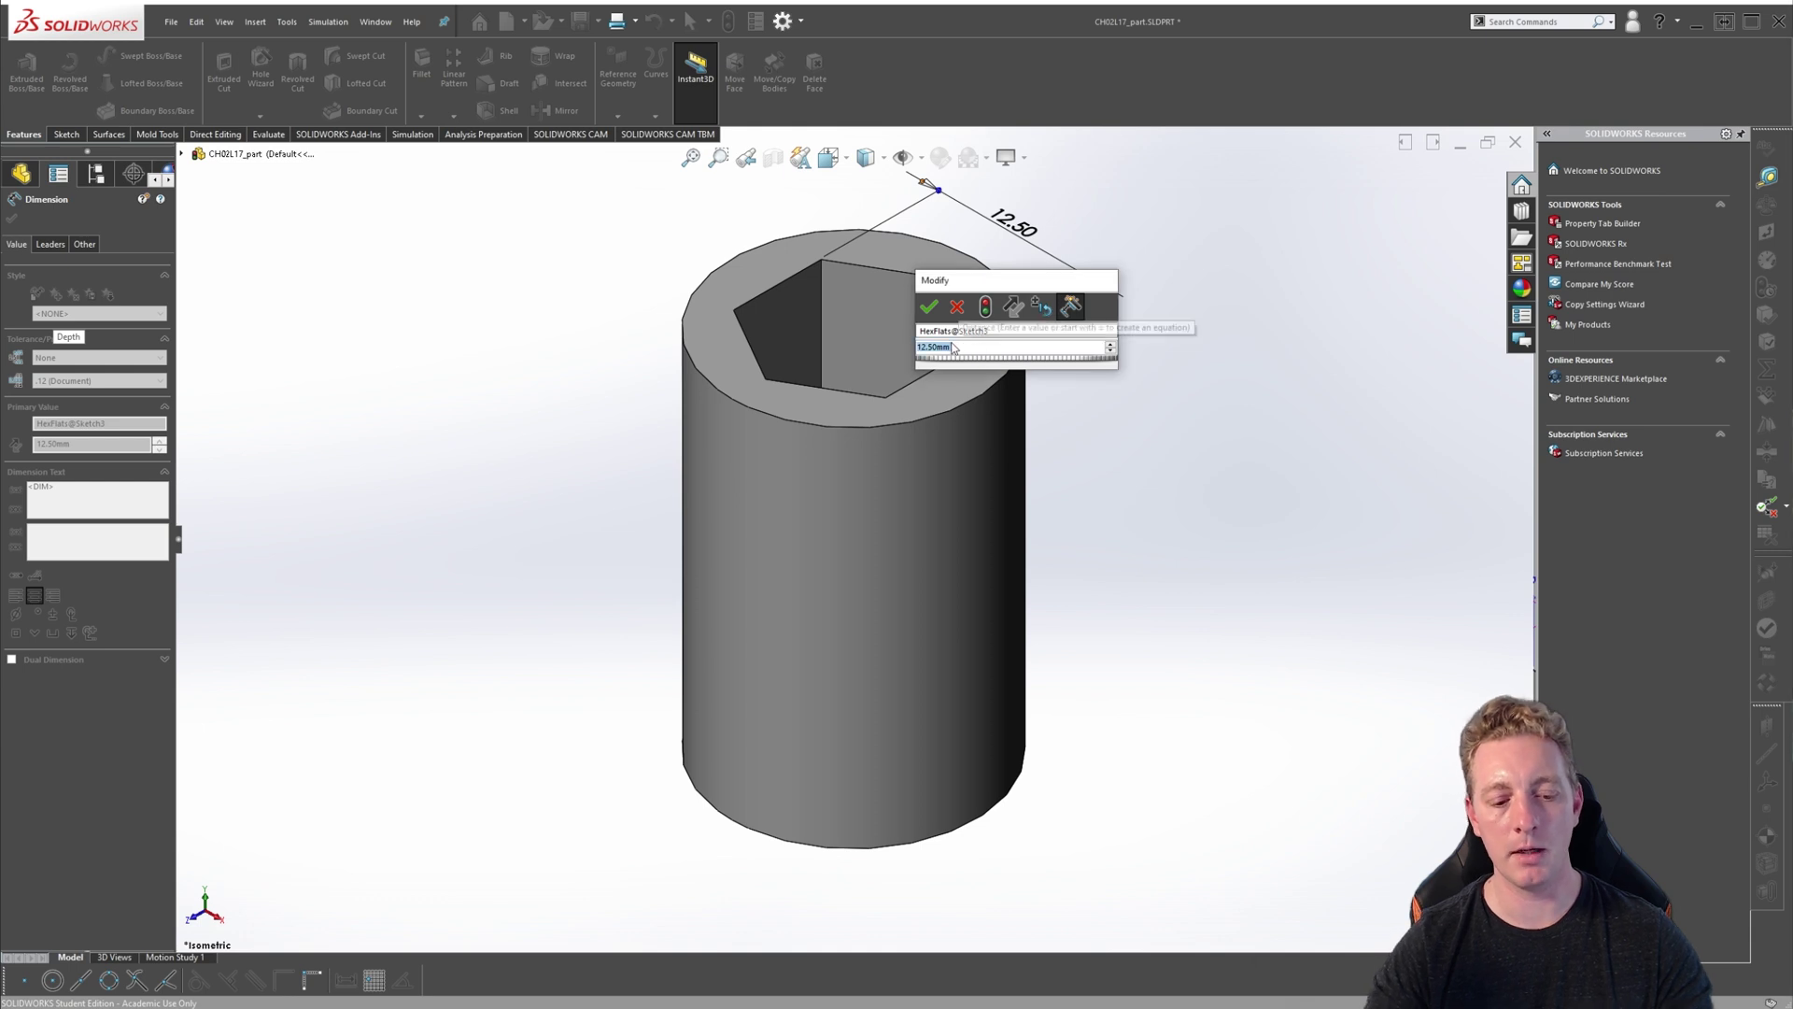
{"action": "type", "text": "16"}
{"action": "key", "text": "Return"}
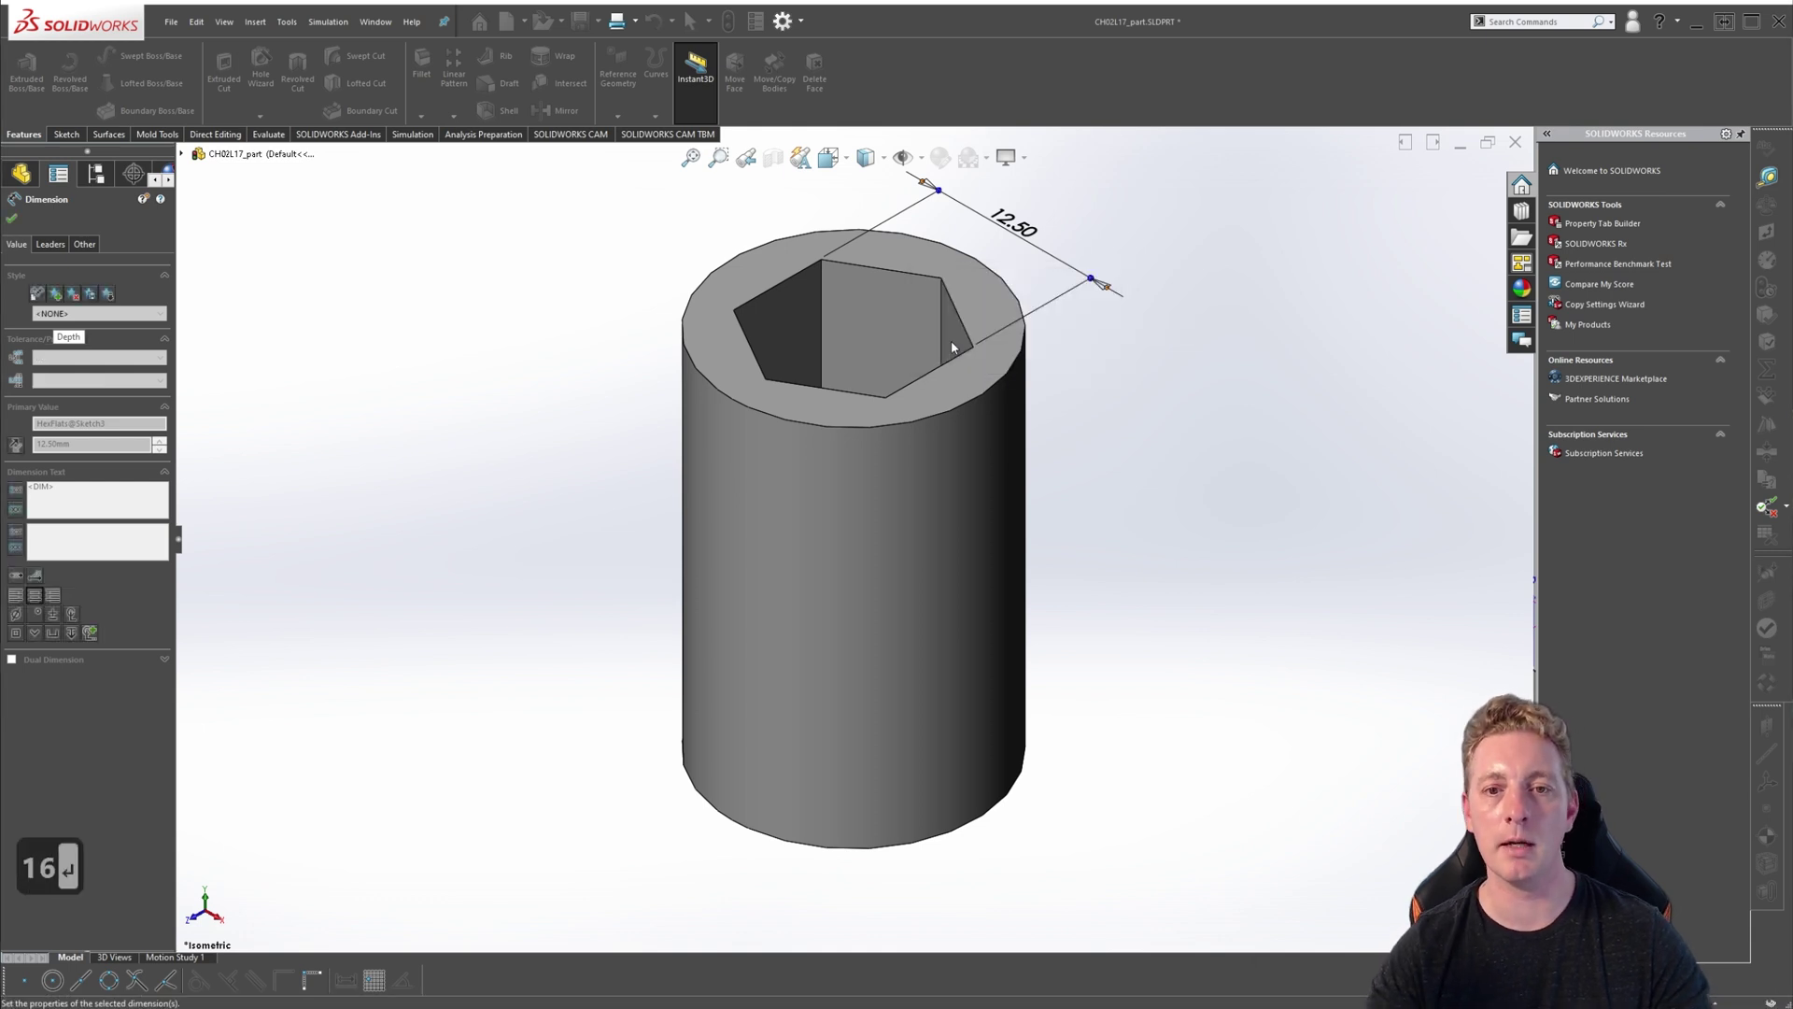
{"action": "left_click", "coordinate": [1046, 523]}
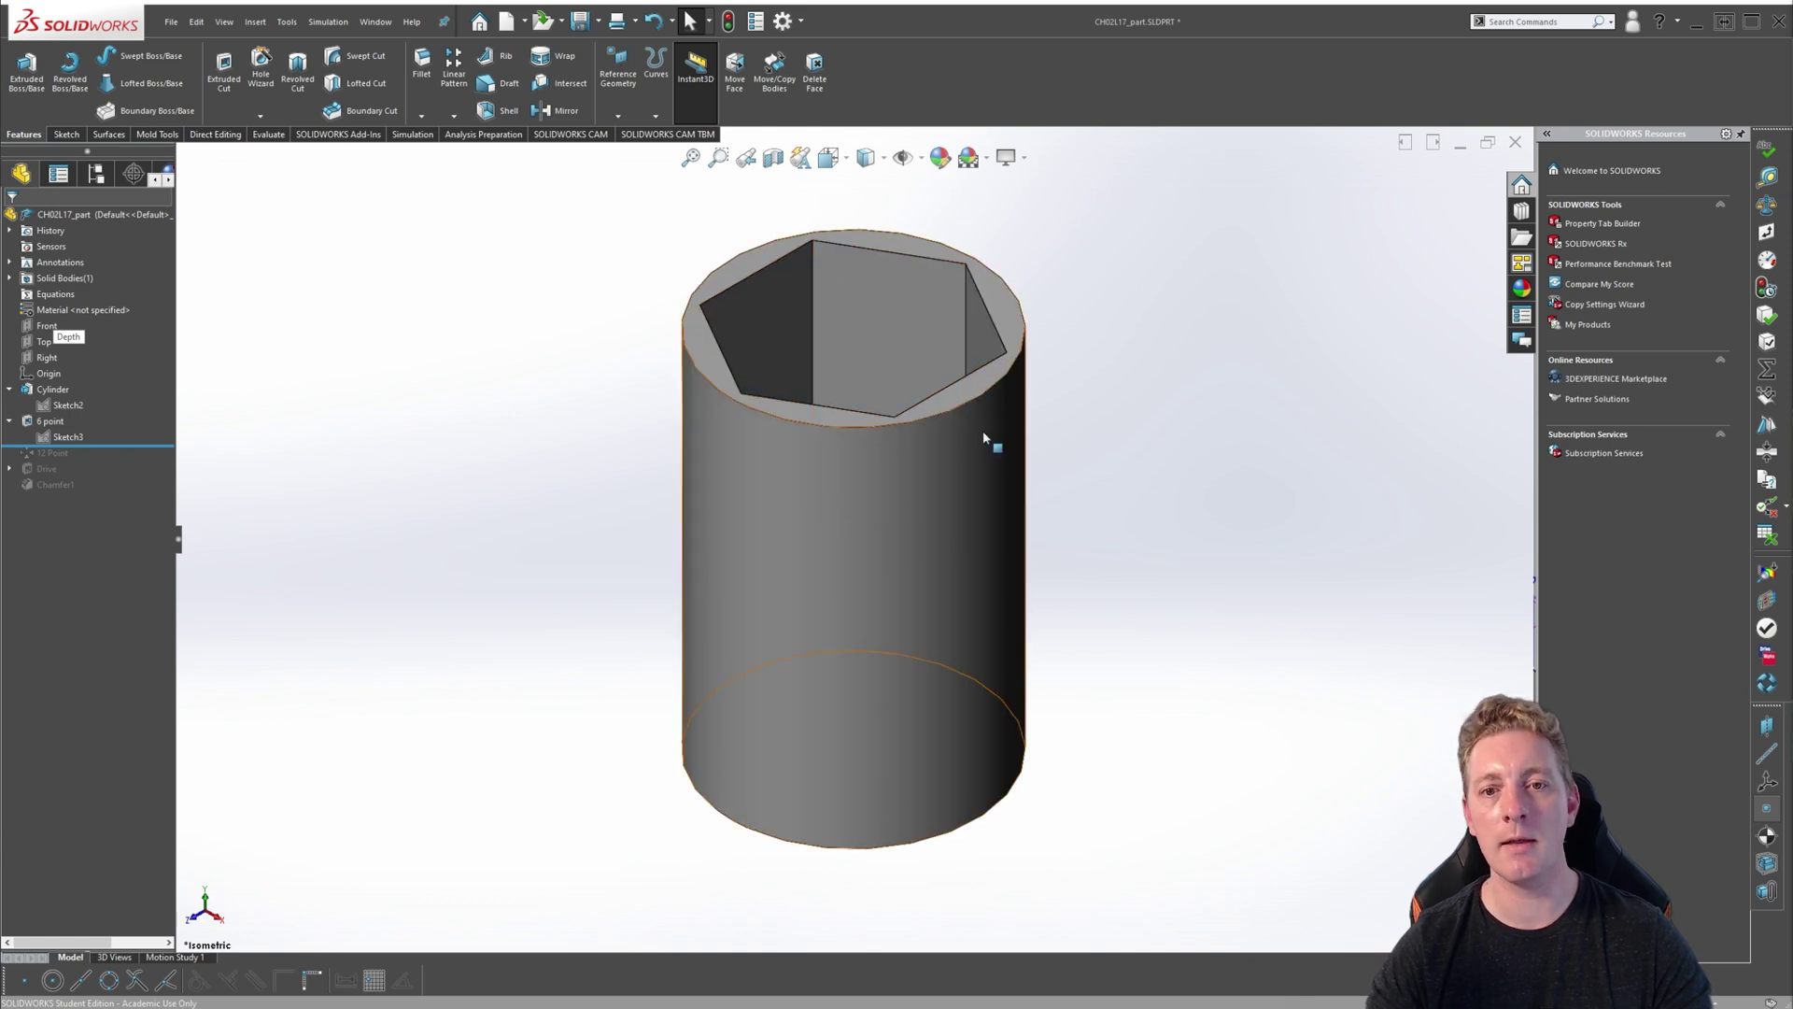
- Set the HexFlats dimension of the hexagon sketch to 20 mm and rebuild the part
{"action": "left_click", "coordinate": [859, 494]}
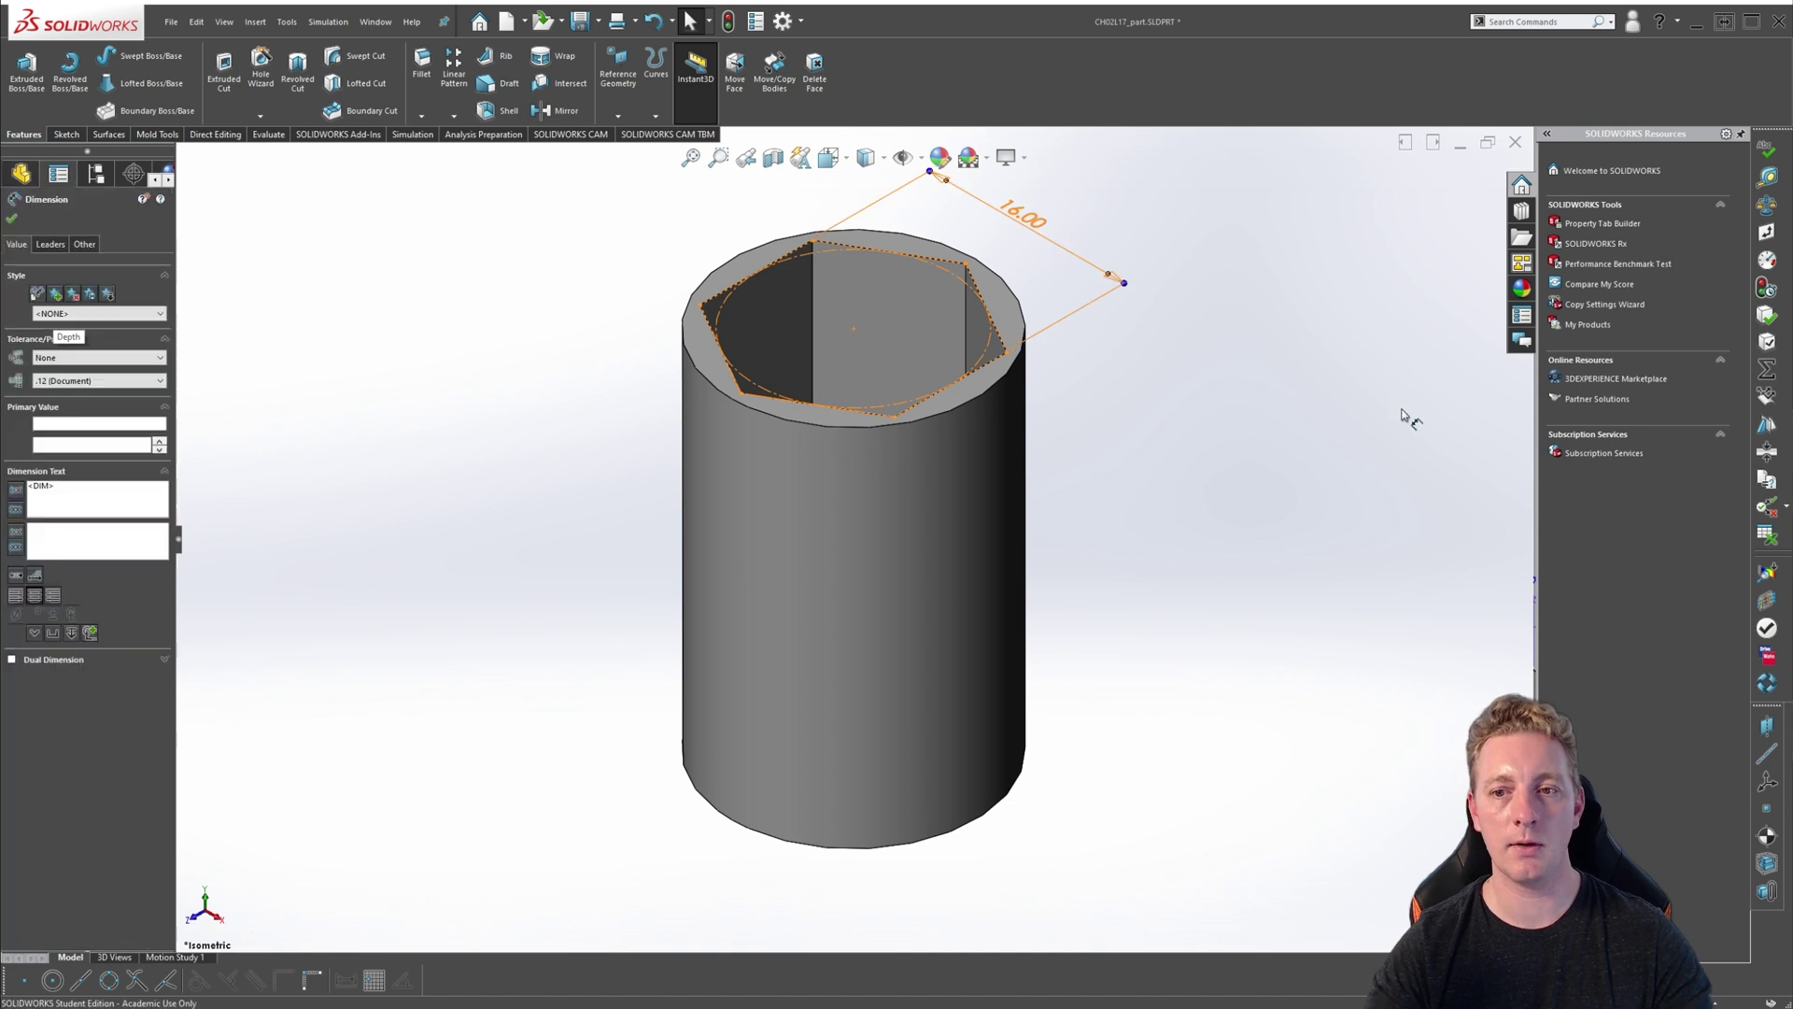
{"action": "type", "text": "20"}
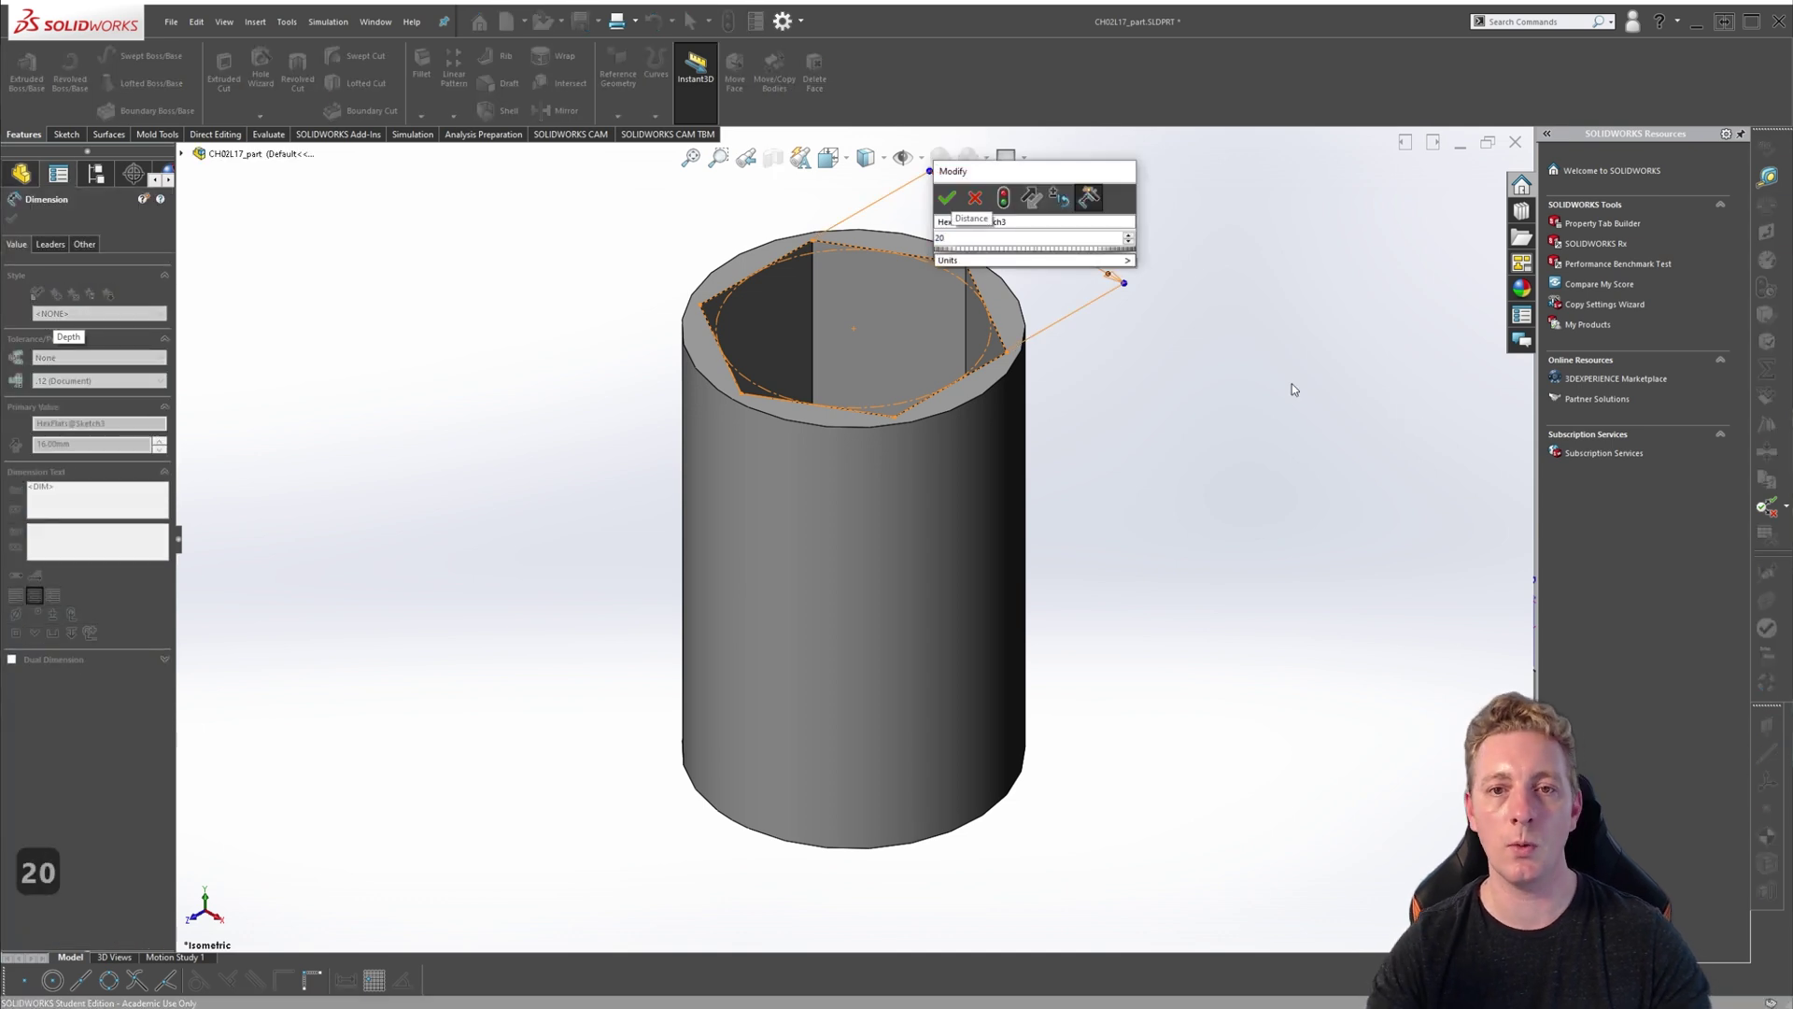
{"action": "left_click", "coordinate": [946, 197]}
{"action": "left_click", "coordinate": [730, 20]}
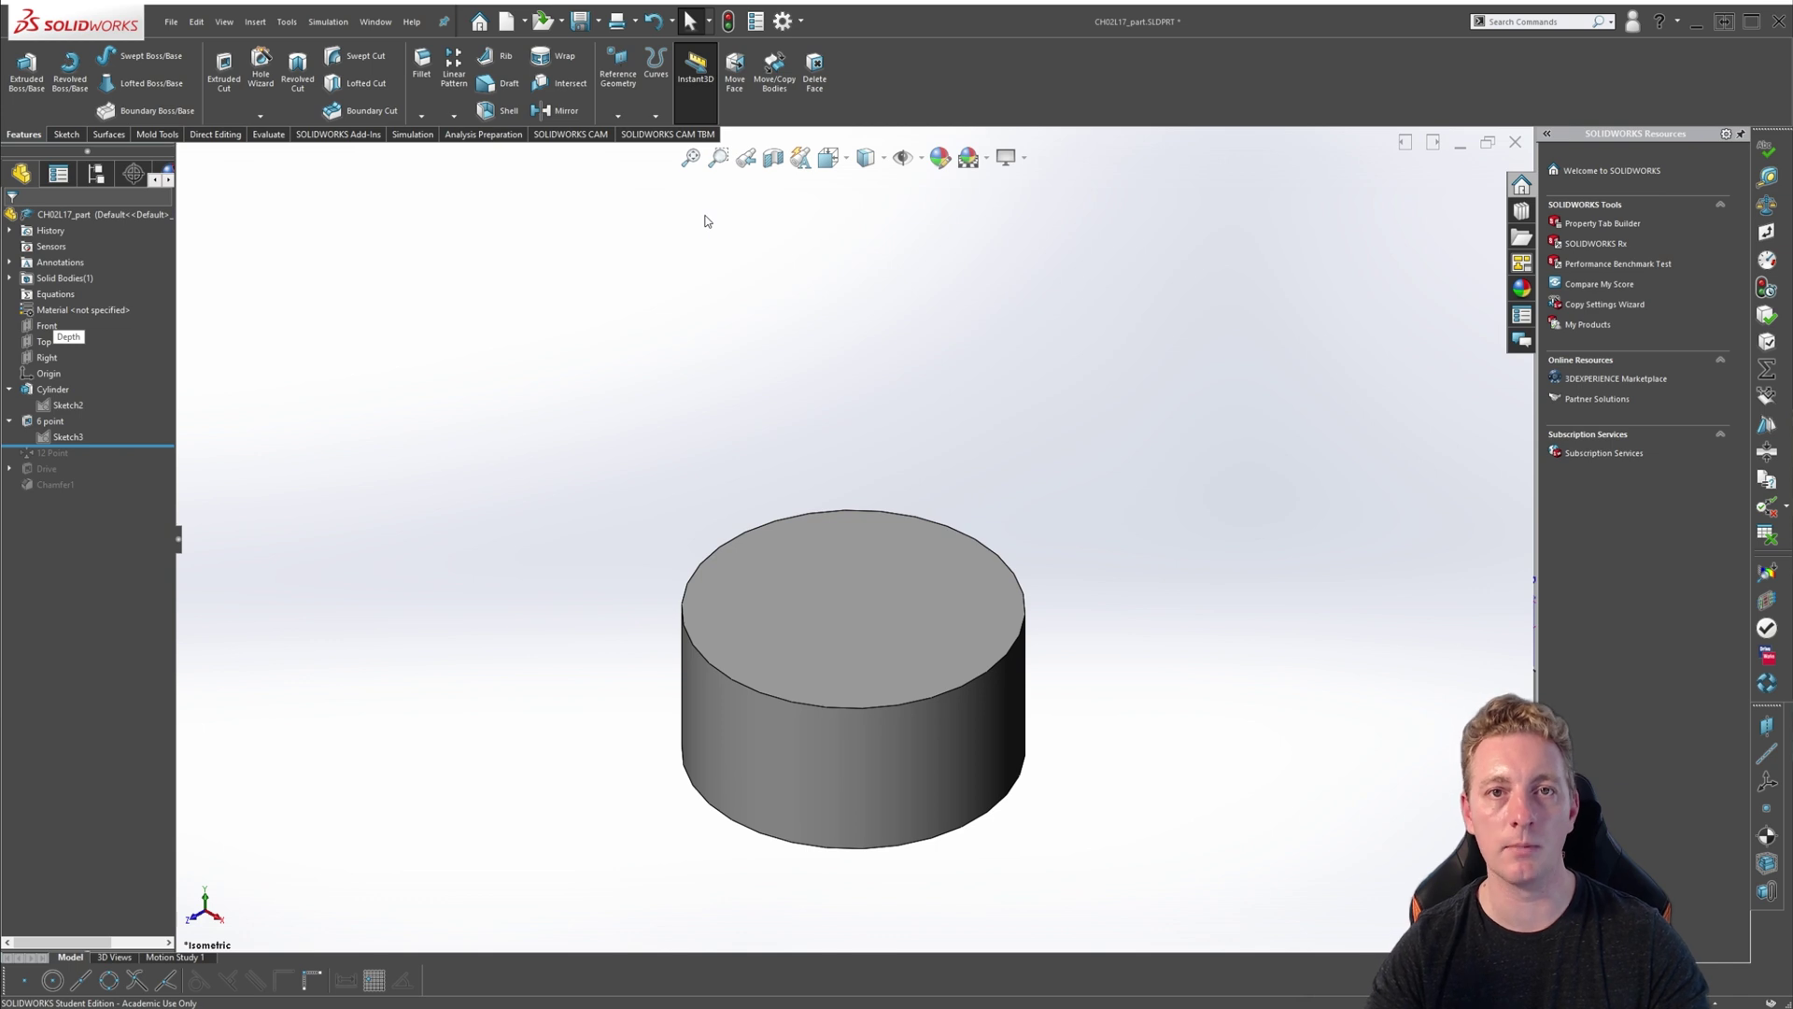
- Set the hexagon's HexFlats dimension to 12.5 mm and rebuild the socket
{"action": "left_click", "coordinate": [67, 436]}
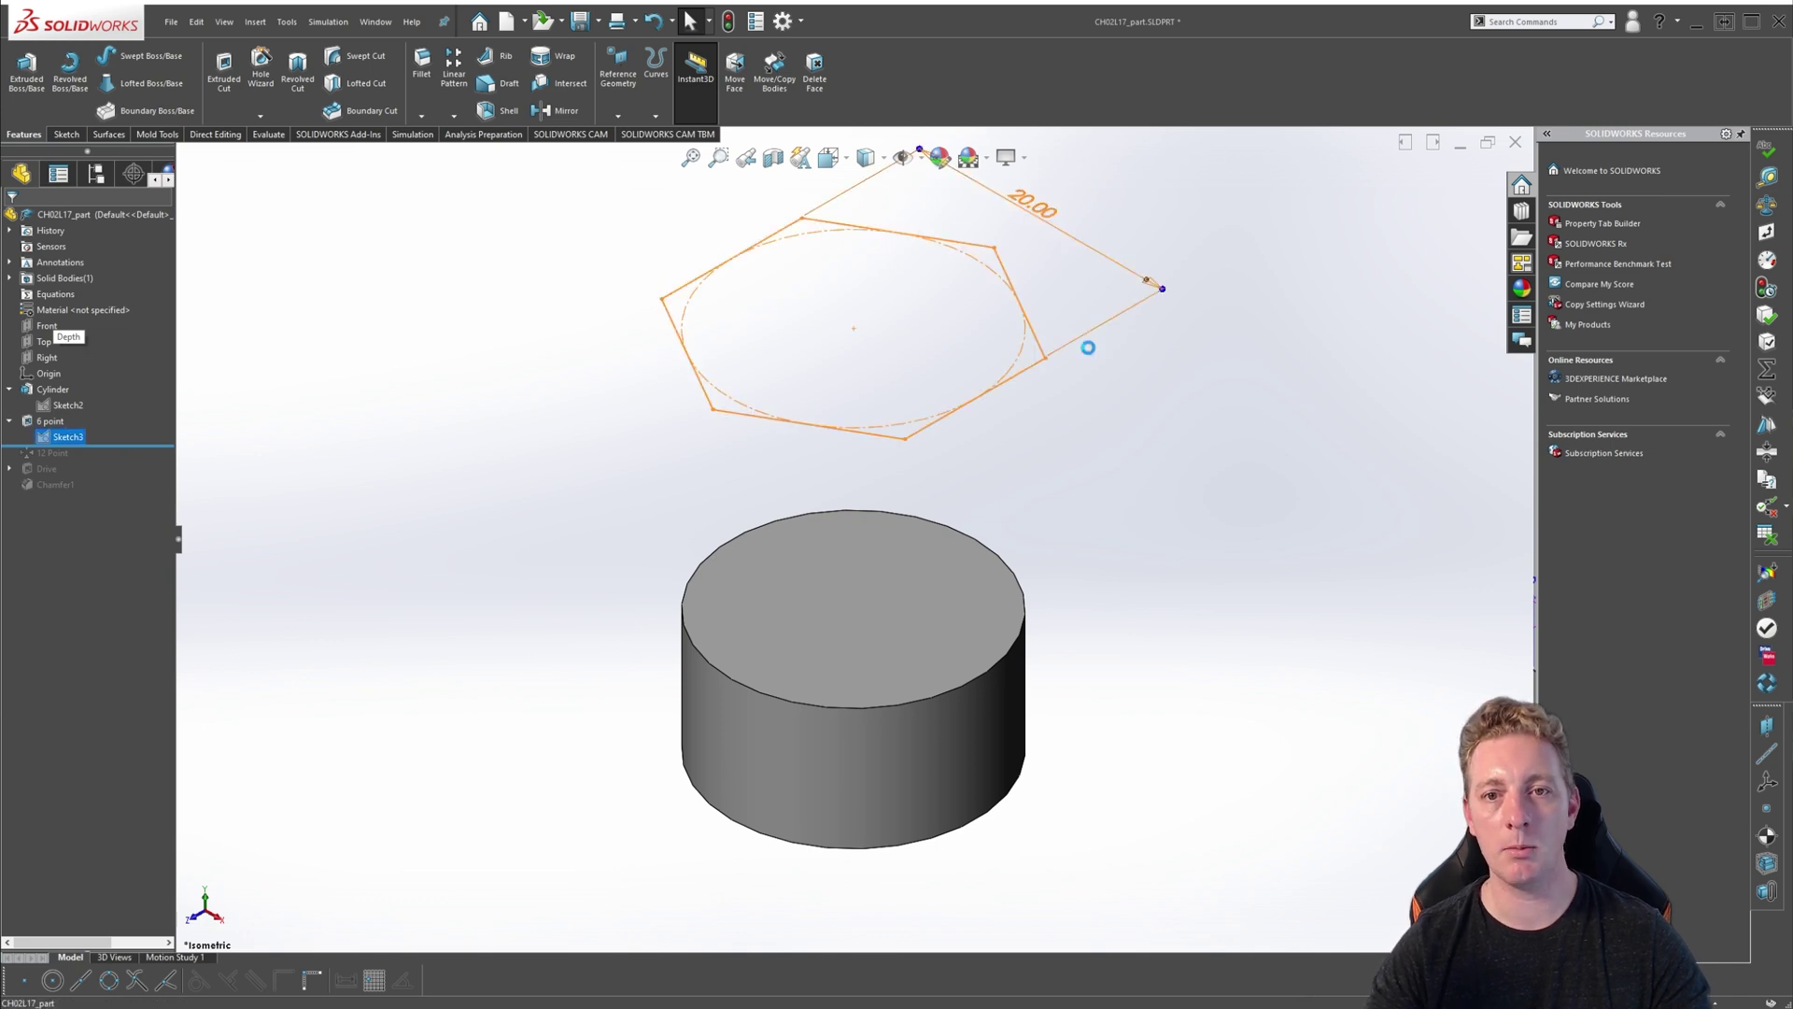
{"action": "double_click", "coordinate": [1032, 204]}
{"action": "type", "text": "12.5"}
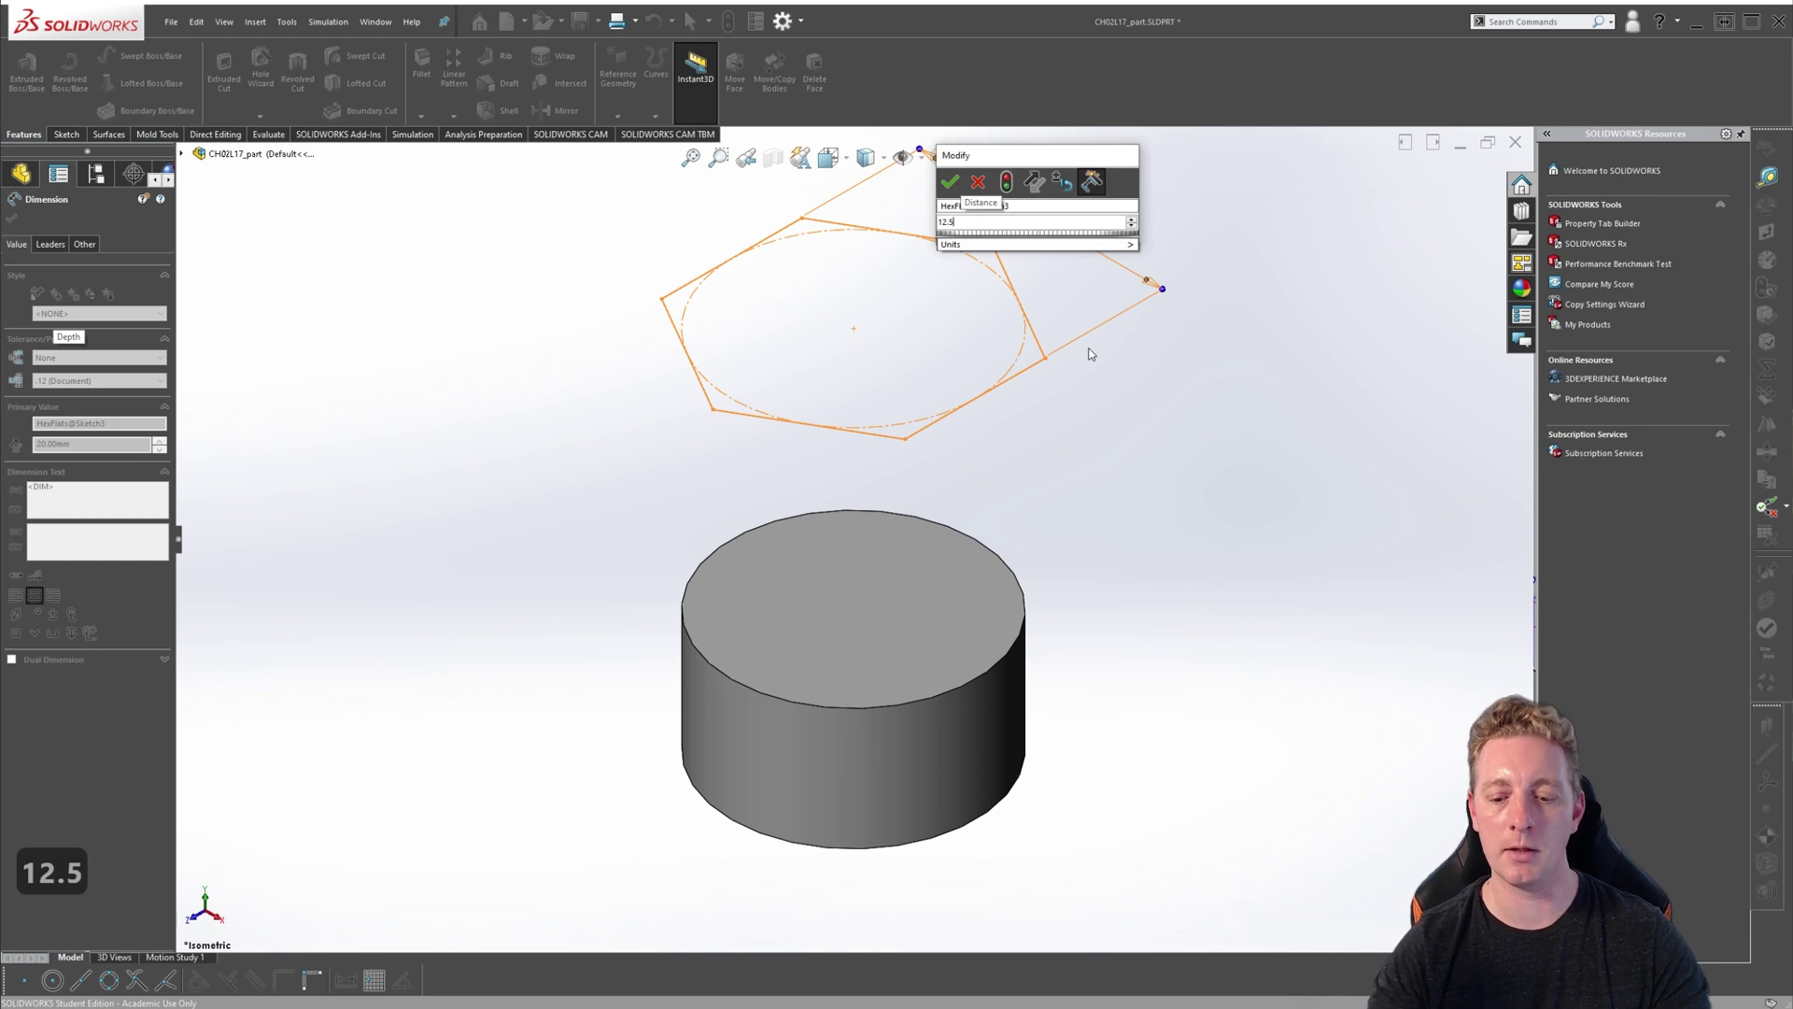
{"action": "key", "text": "Return"}
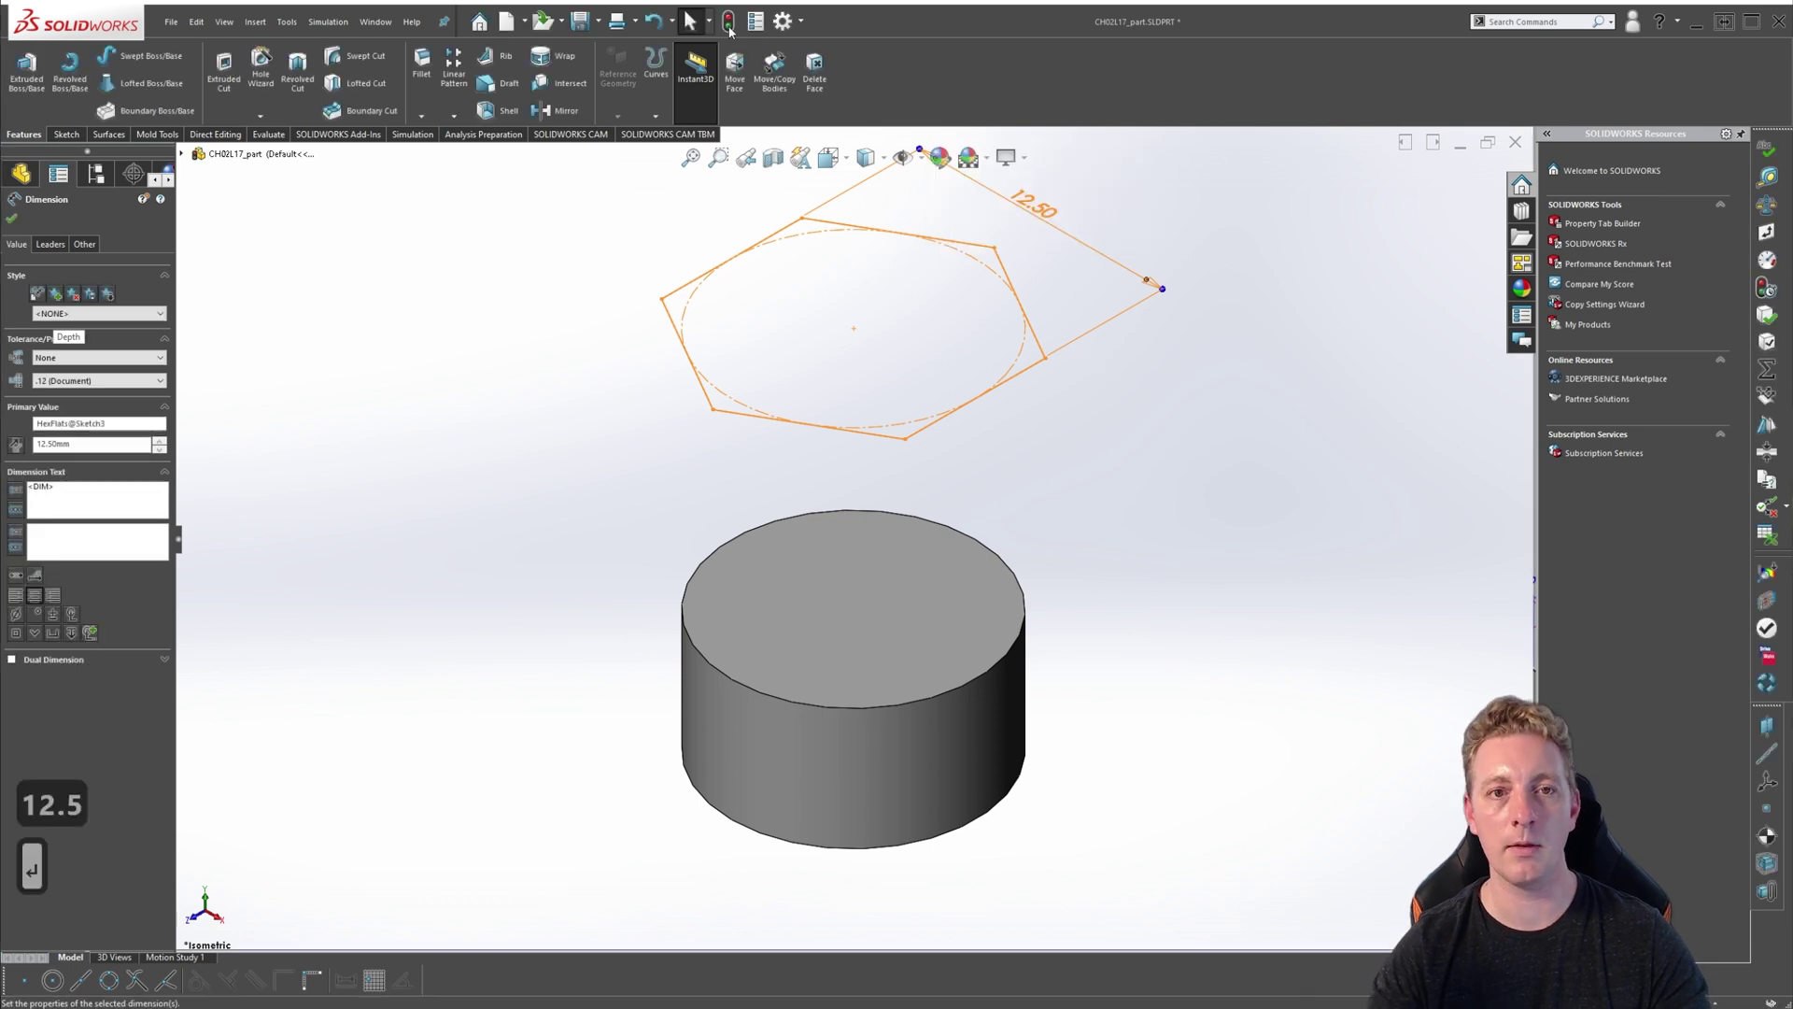
{"action": "left_click", "coordinate": [564, 492]}
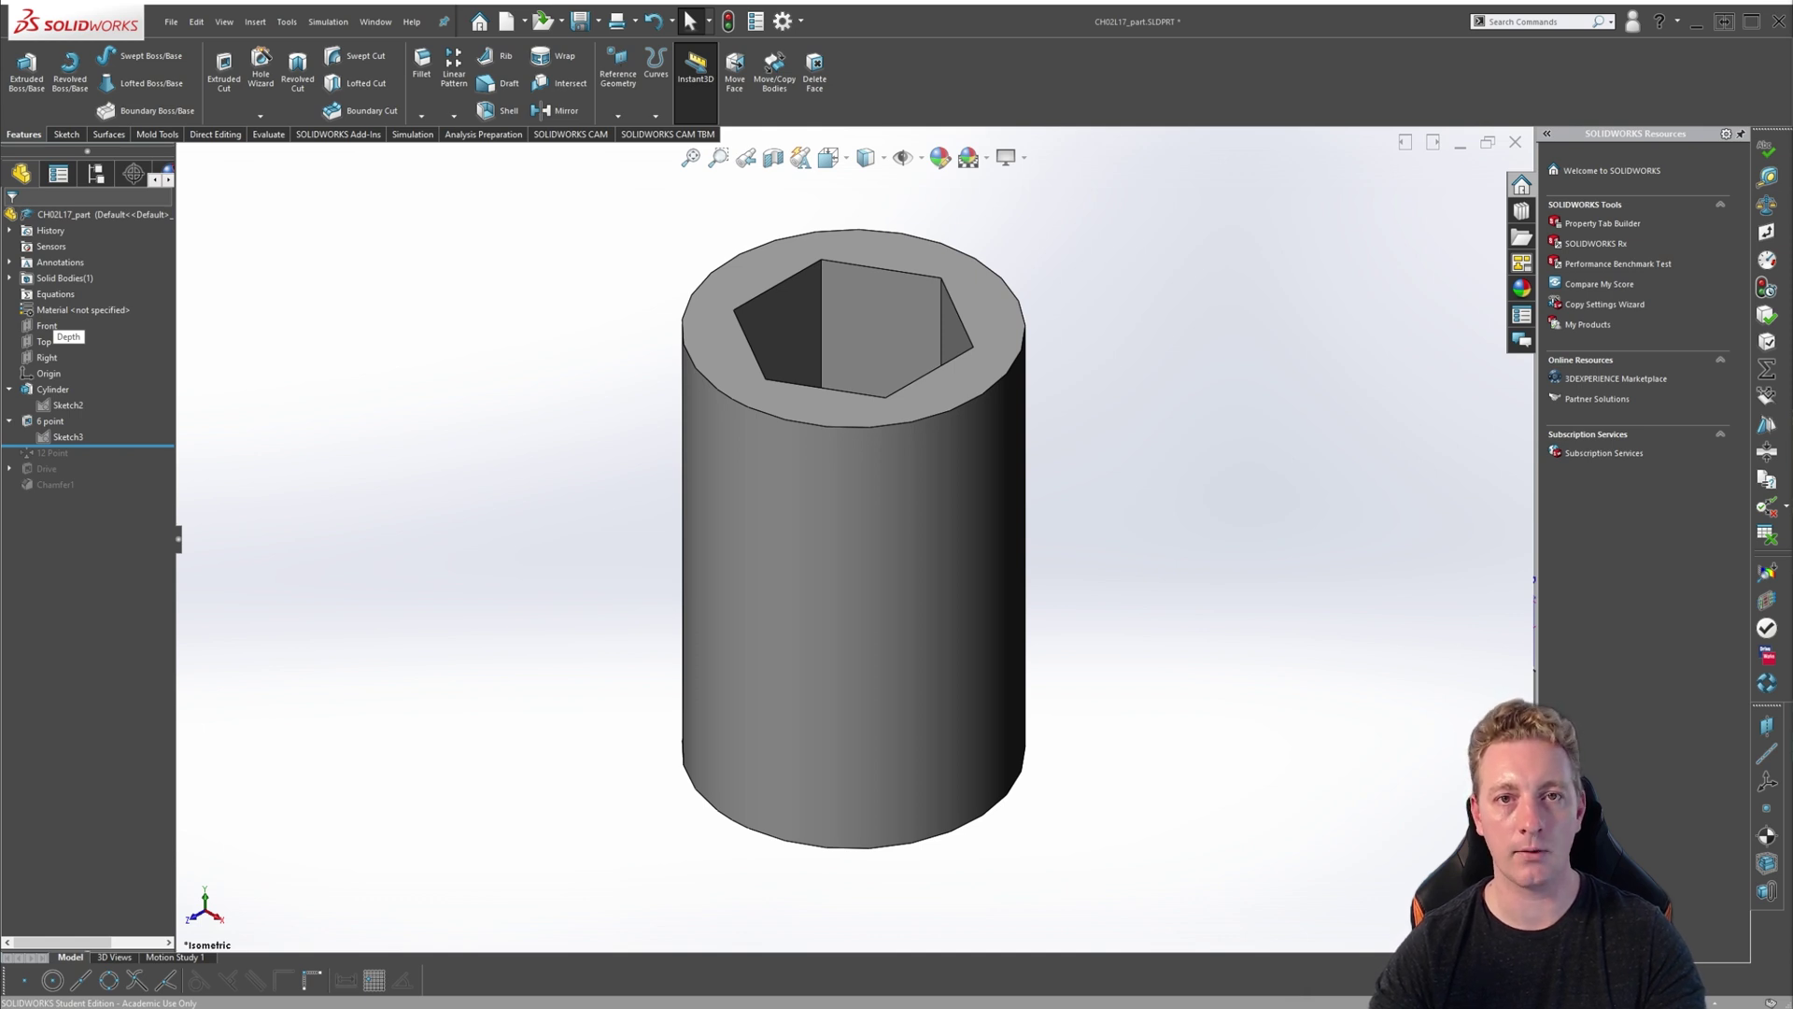
- Roll the history forward past the 12 Point and Drive features and view the square hole on the underside
{"action": "left_click_drag", "start_coordinate": [100, 446], "coordinate": [101, 463]}
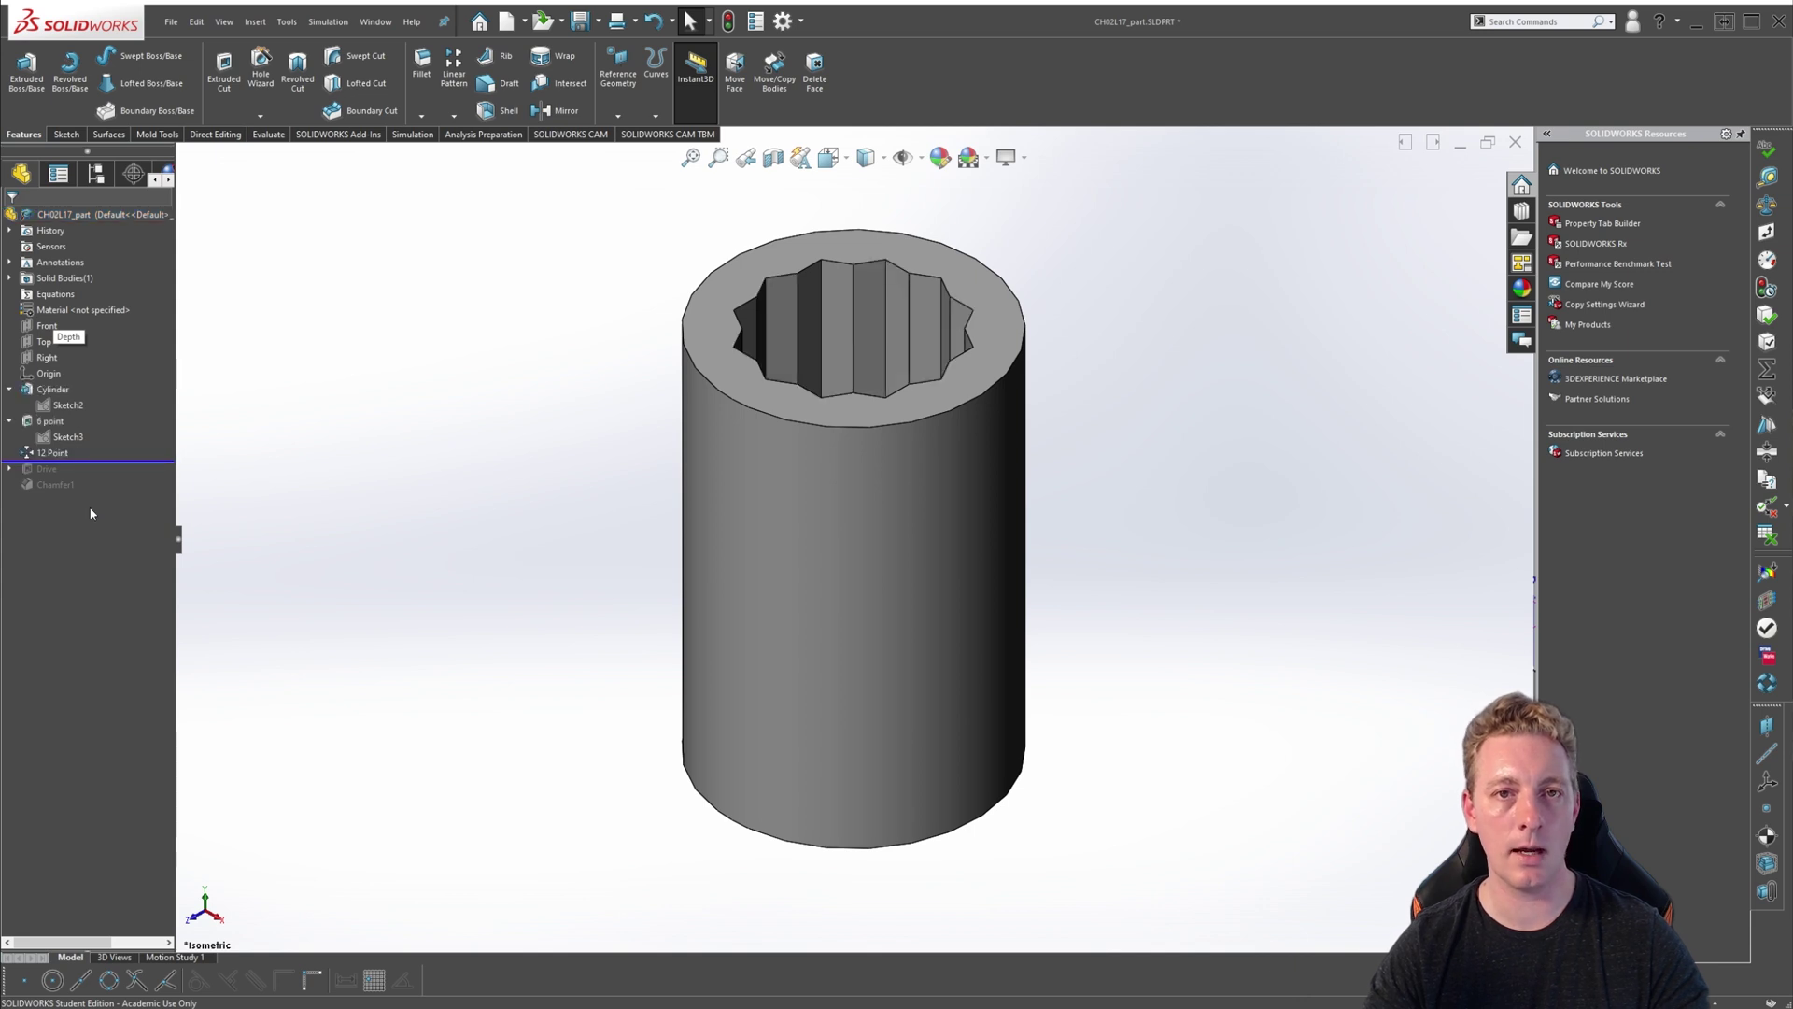
{"action": "mouse_move", "coordinate": [43, 457]}
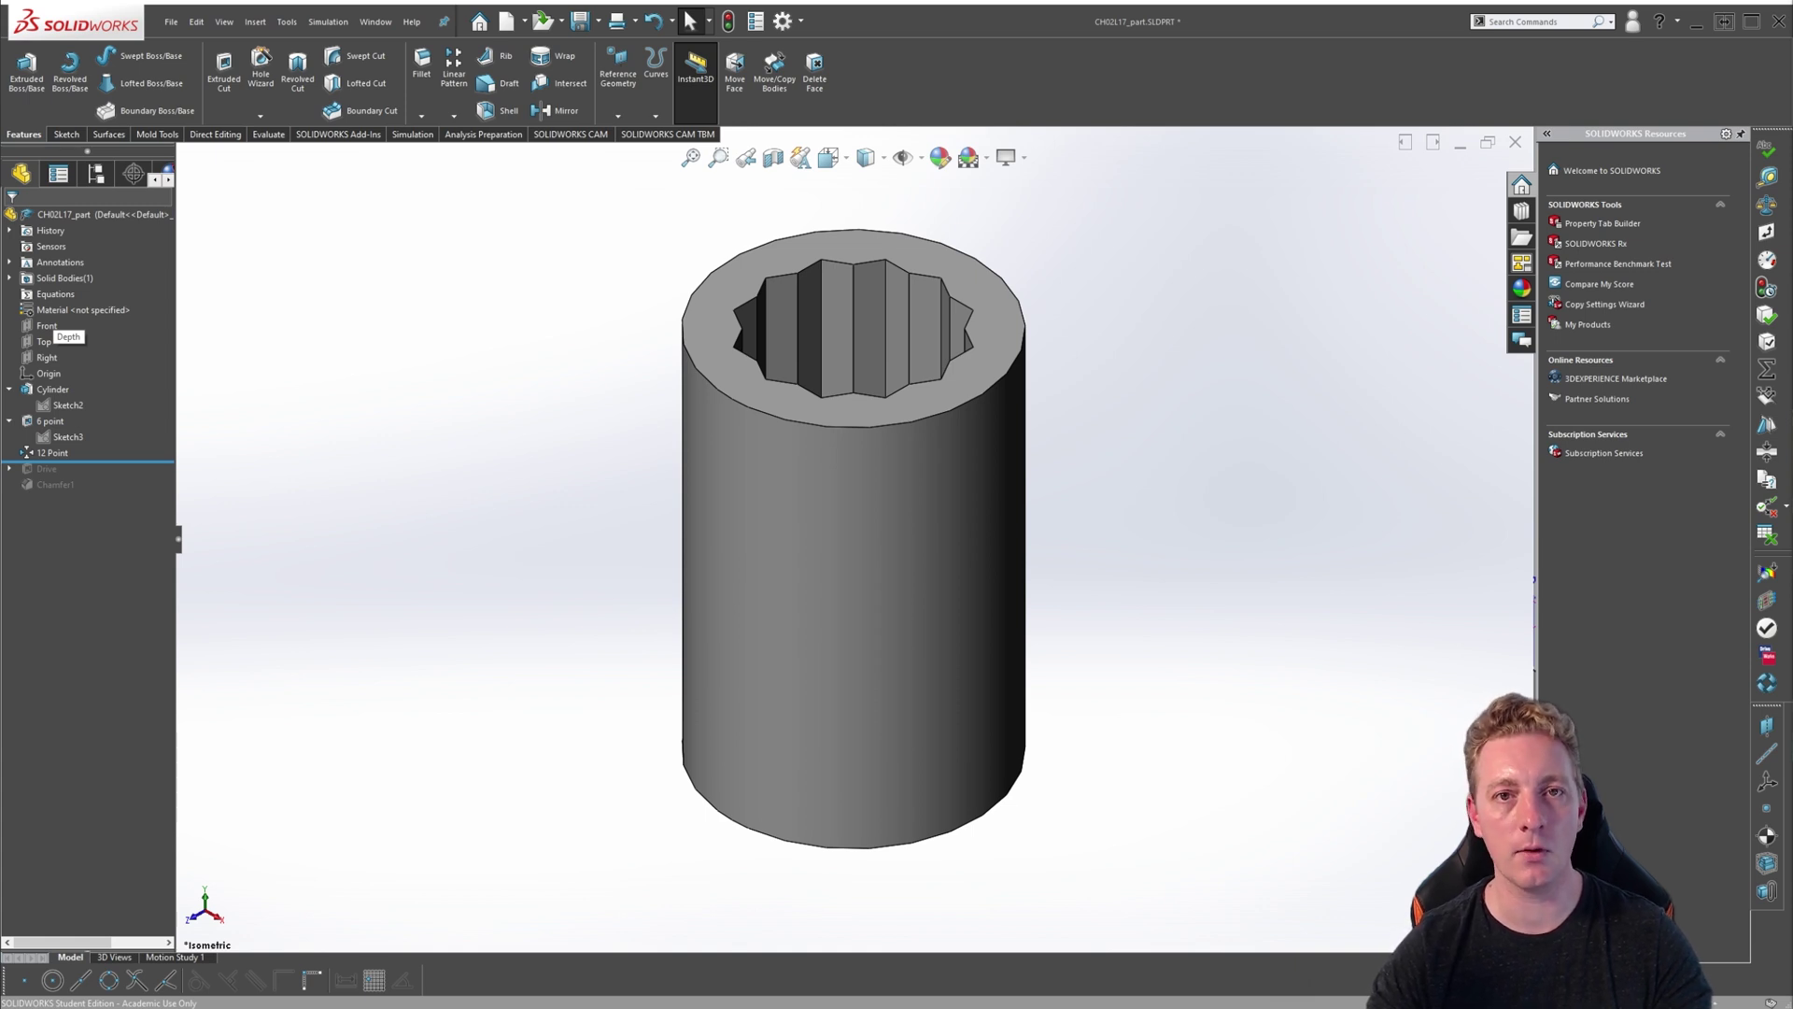
{"action": "left_click_drag", "start_coordinate": [83, 461], "coordinate": [83, 479]}
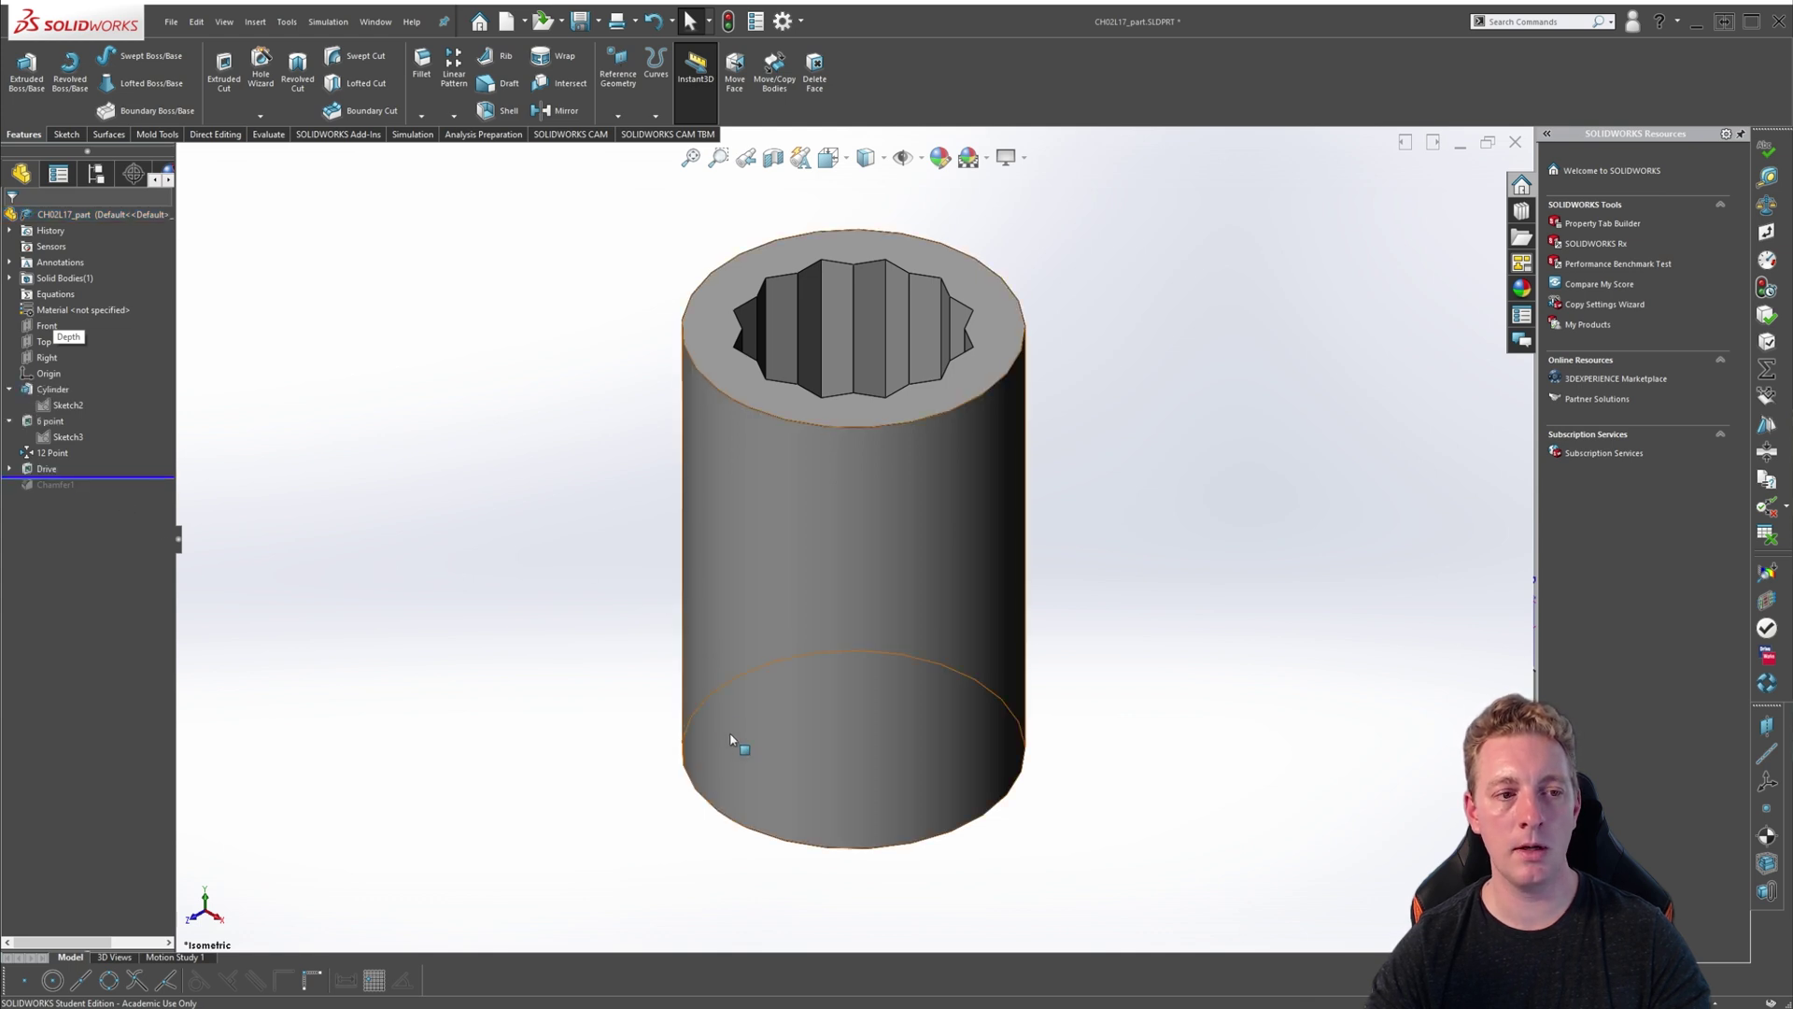
{"action": "middle_click_drag", "start_coordinate": [737, 739], "coordinate": [878, 637]}
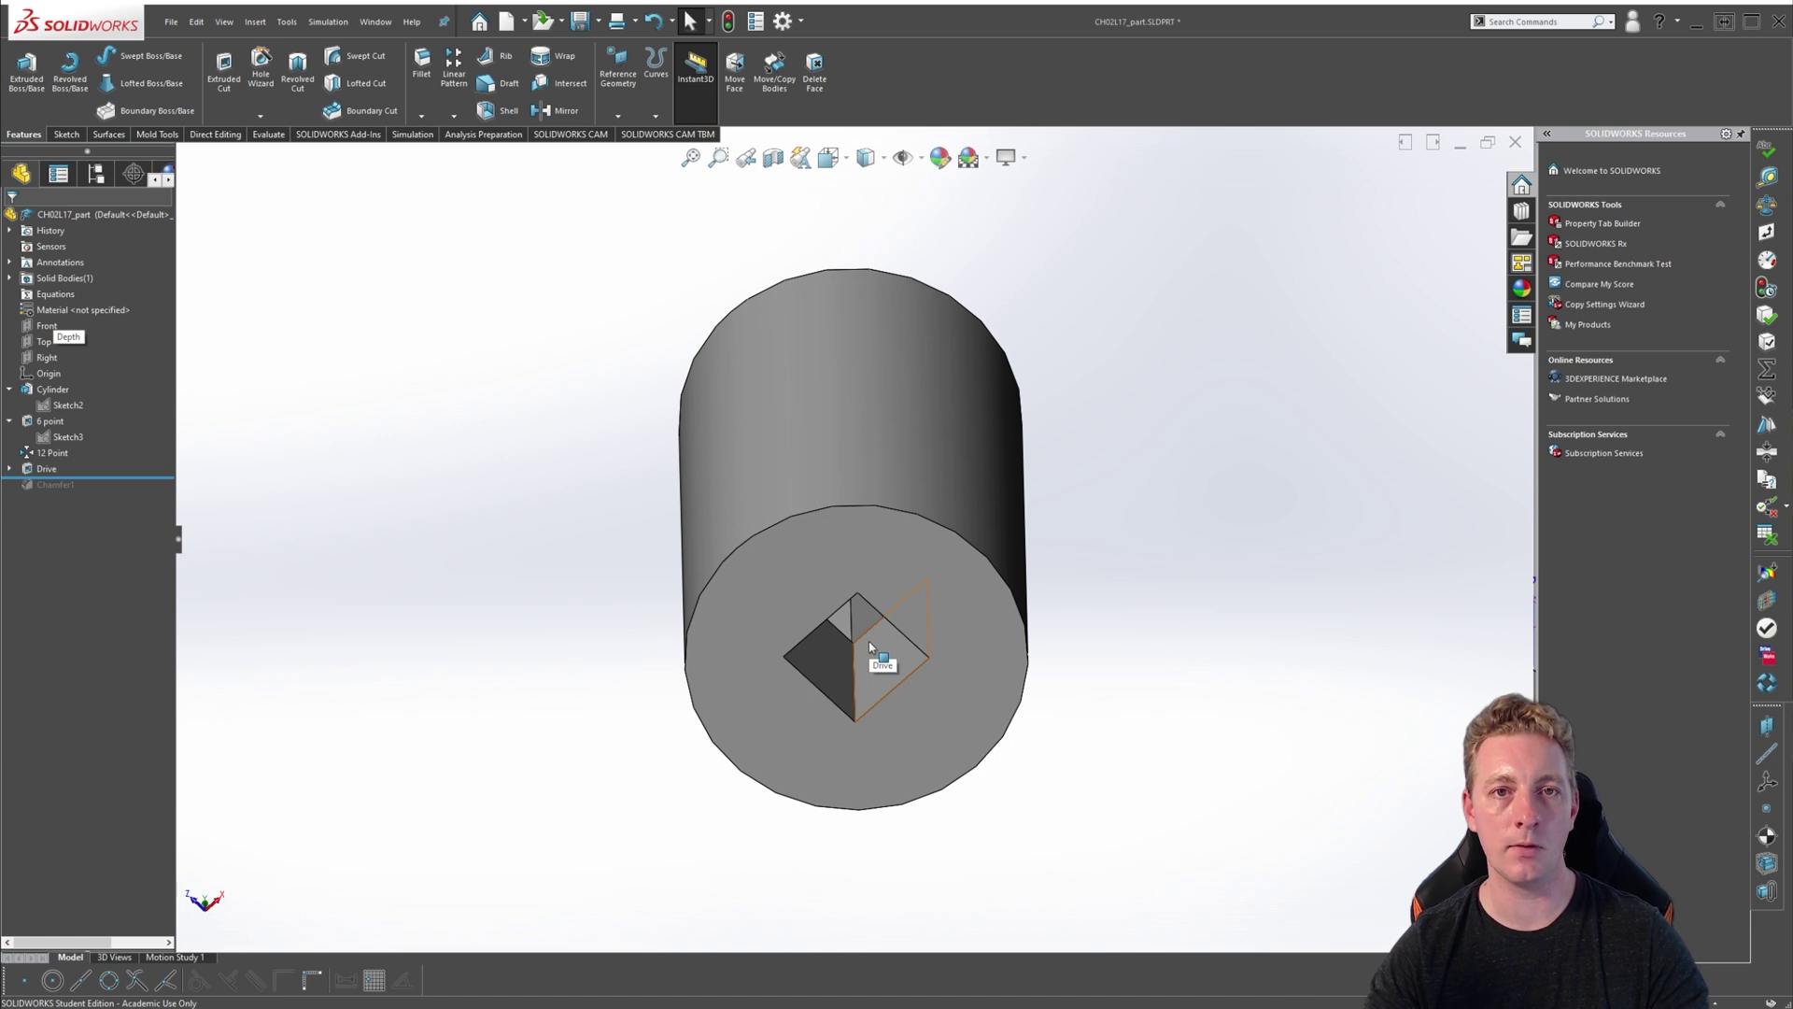
{"action": "key", "text": "ctrl+7"}
- Roll the history forward past Chamfer1 to the end of the feature tree and inspect the chamfered socket from below
{"action": "left_click", "coordinate": [60, 487]}
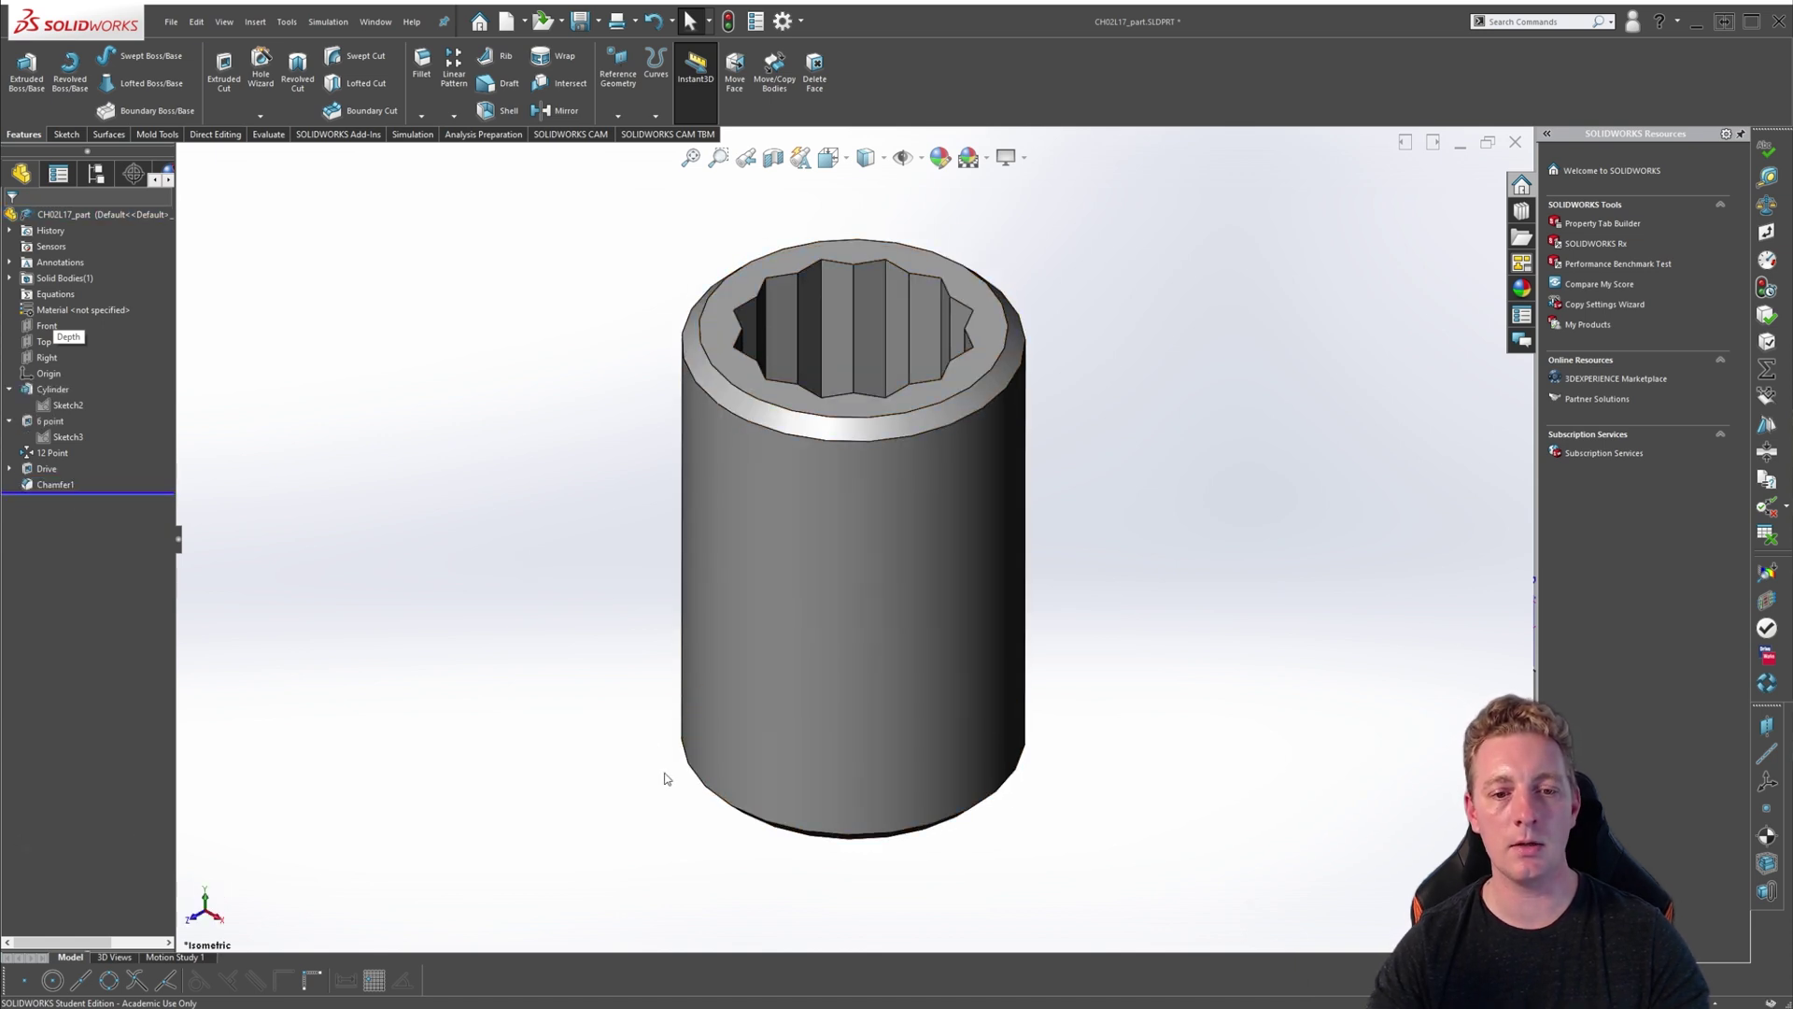
{"action": "middle_click_drag", "start_coordinate": [665, 777], "coordinate": [664, 608]}
{"action": "key", "text": "ctrl+7"}
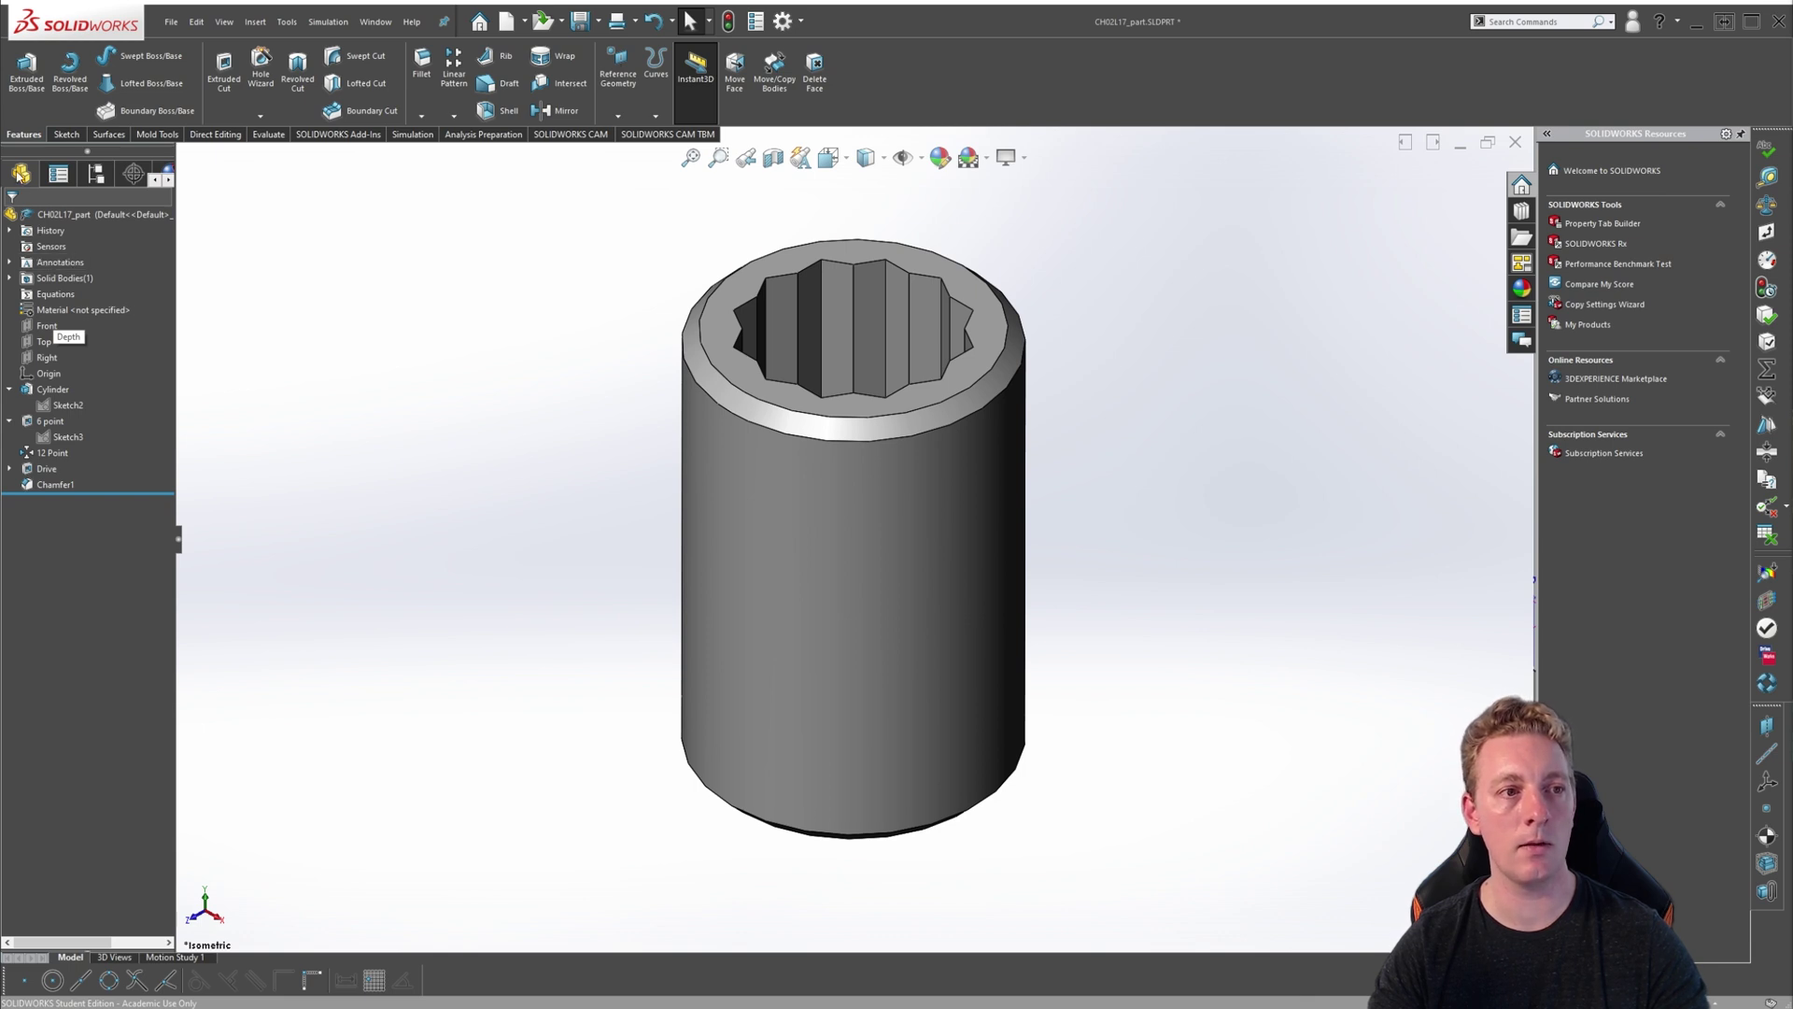
- Show the feature dimensions and move the square drive's 6 mm dimension clear of the part's bottom face
{"action": "right_click", "coordinate": [48, 263]}
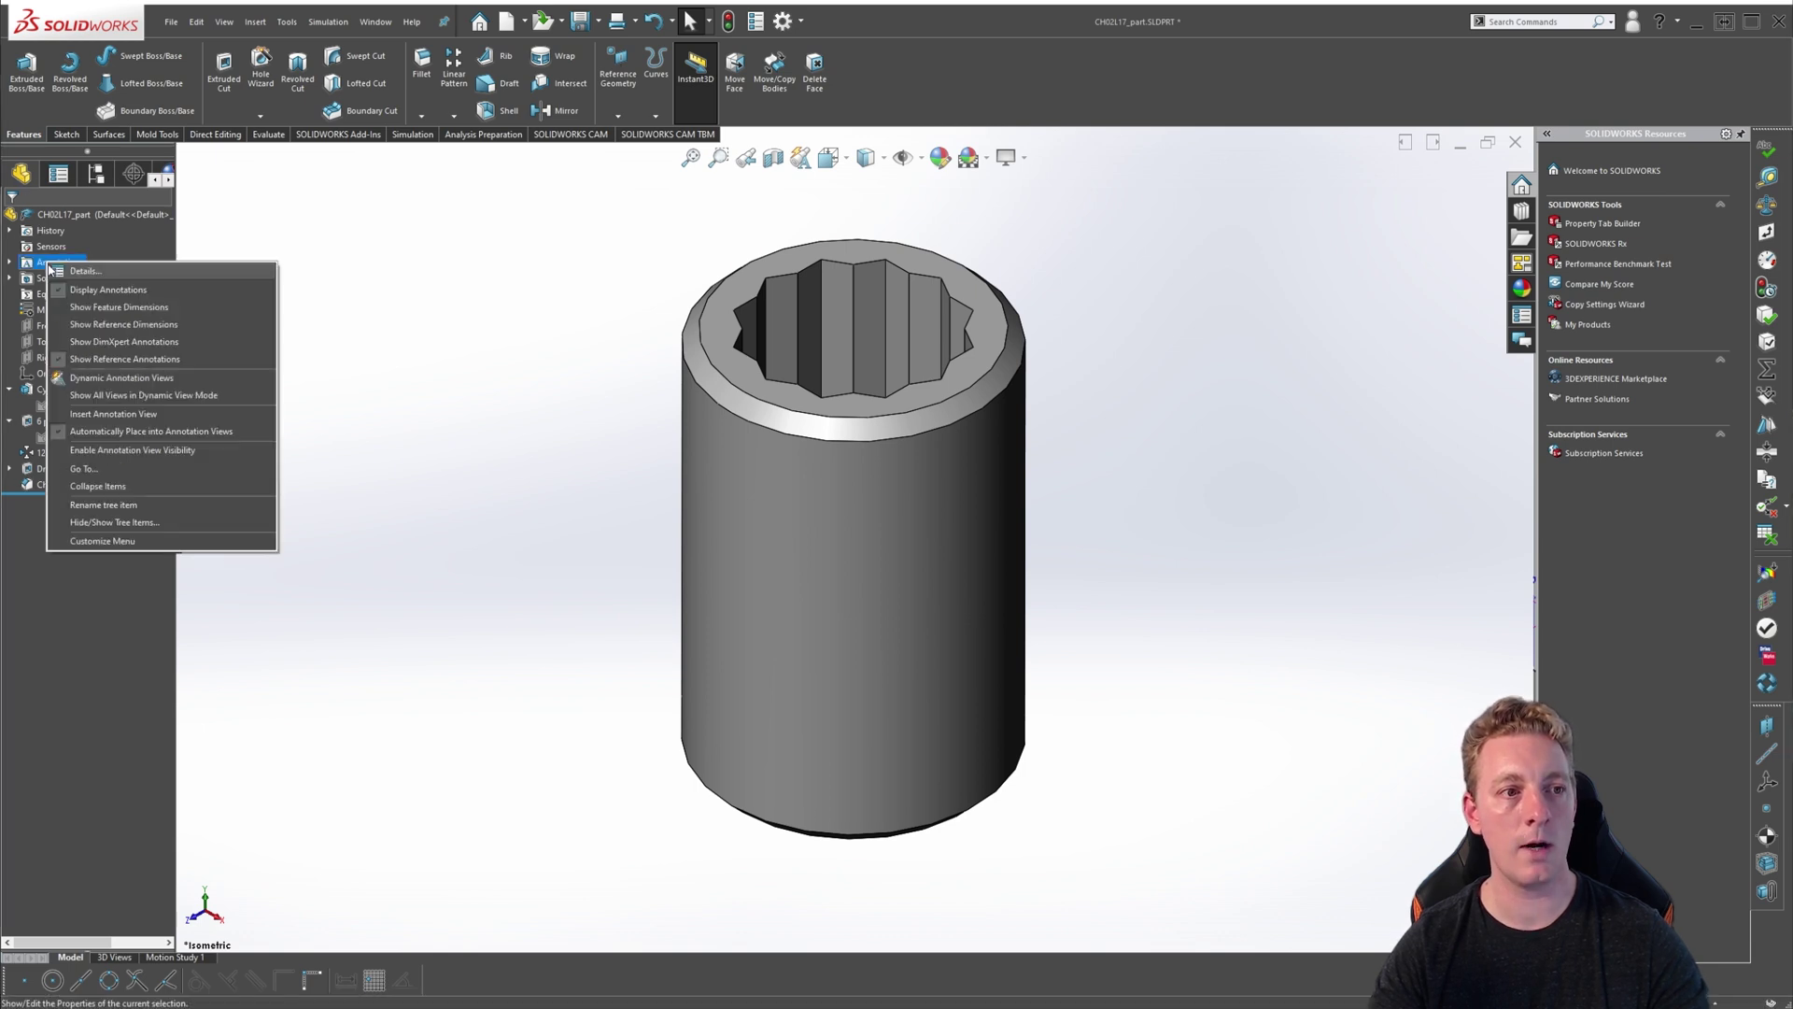
{"action": "left_click", "coordinate": [93, 308]}
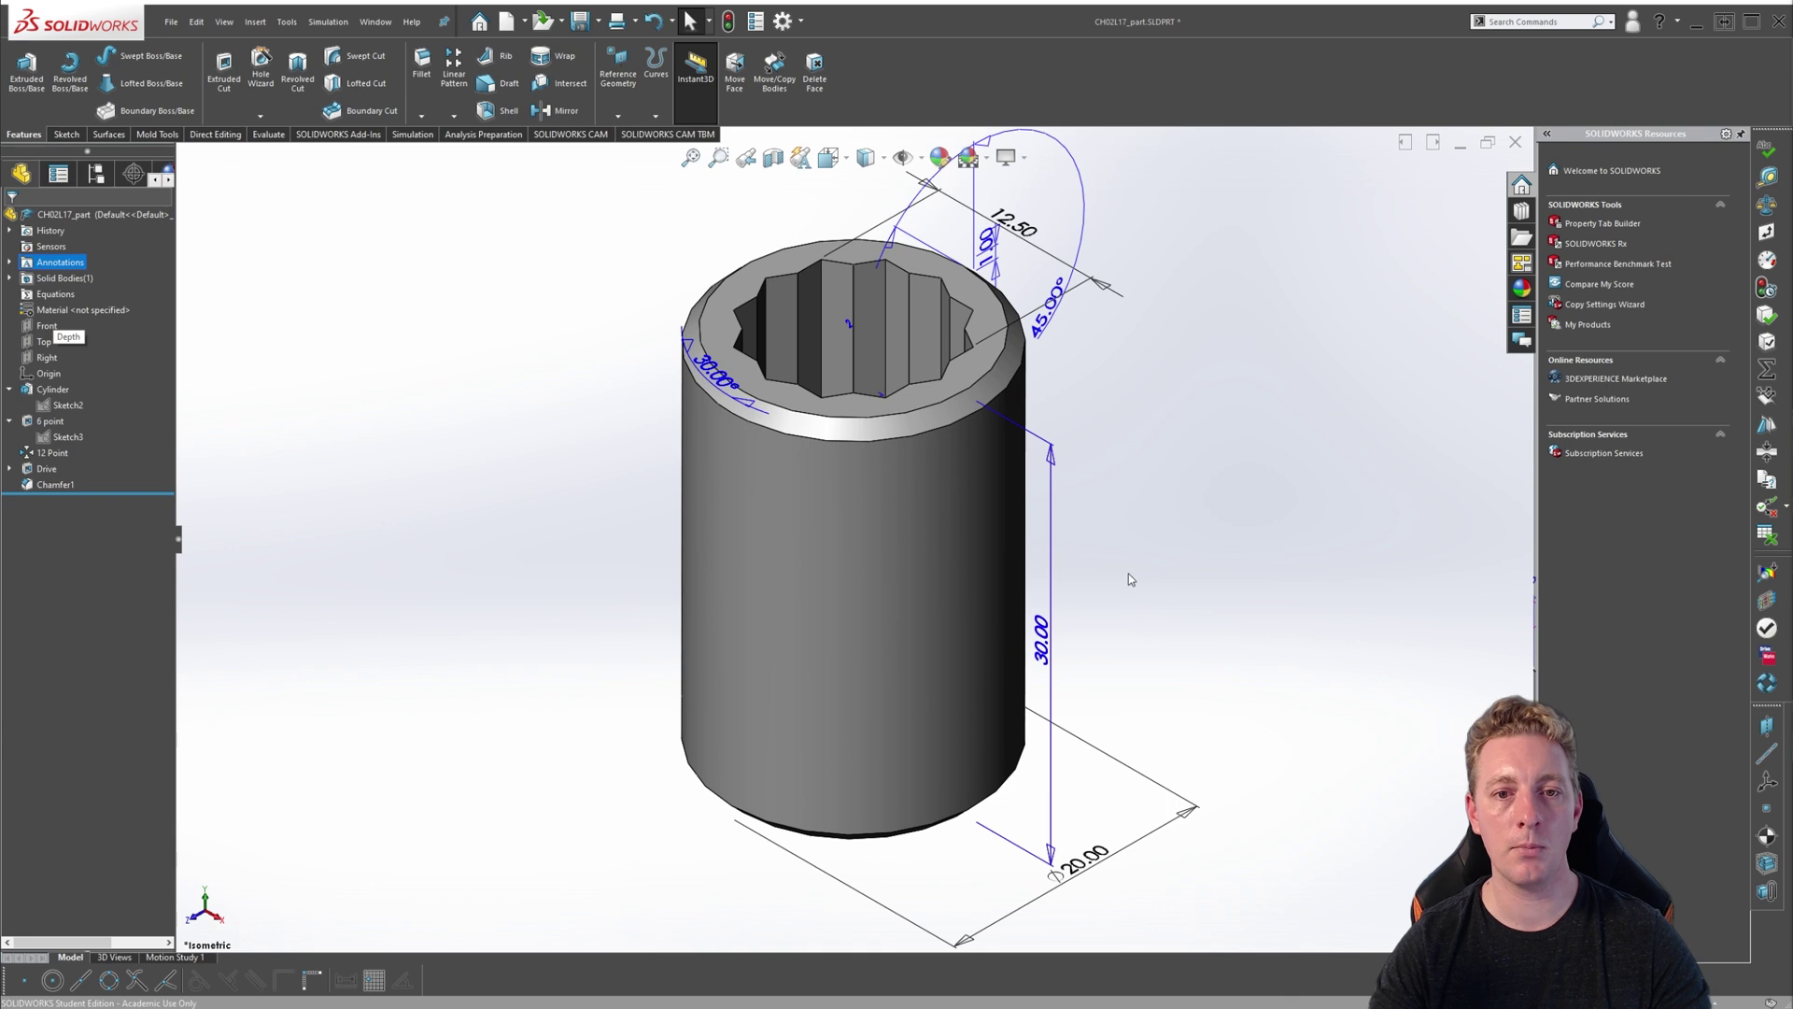
{"action": "middle_click_drag", "start_coordinate": [1128, 573], "coordinate": [1221, 439]}
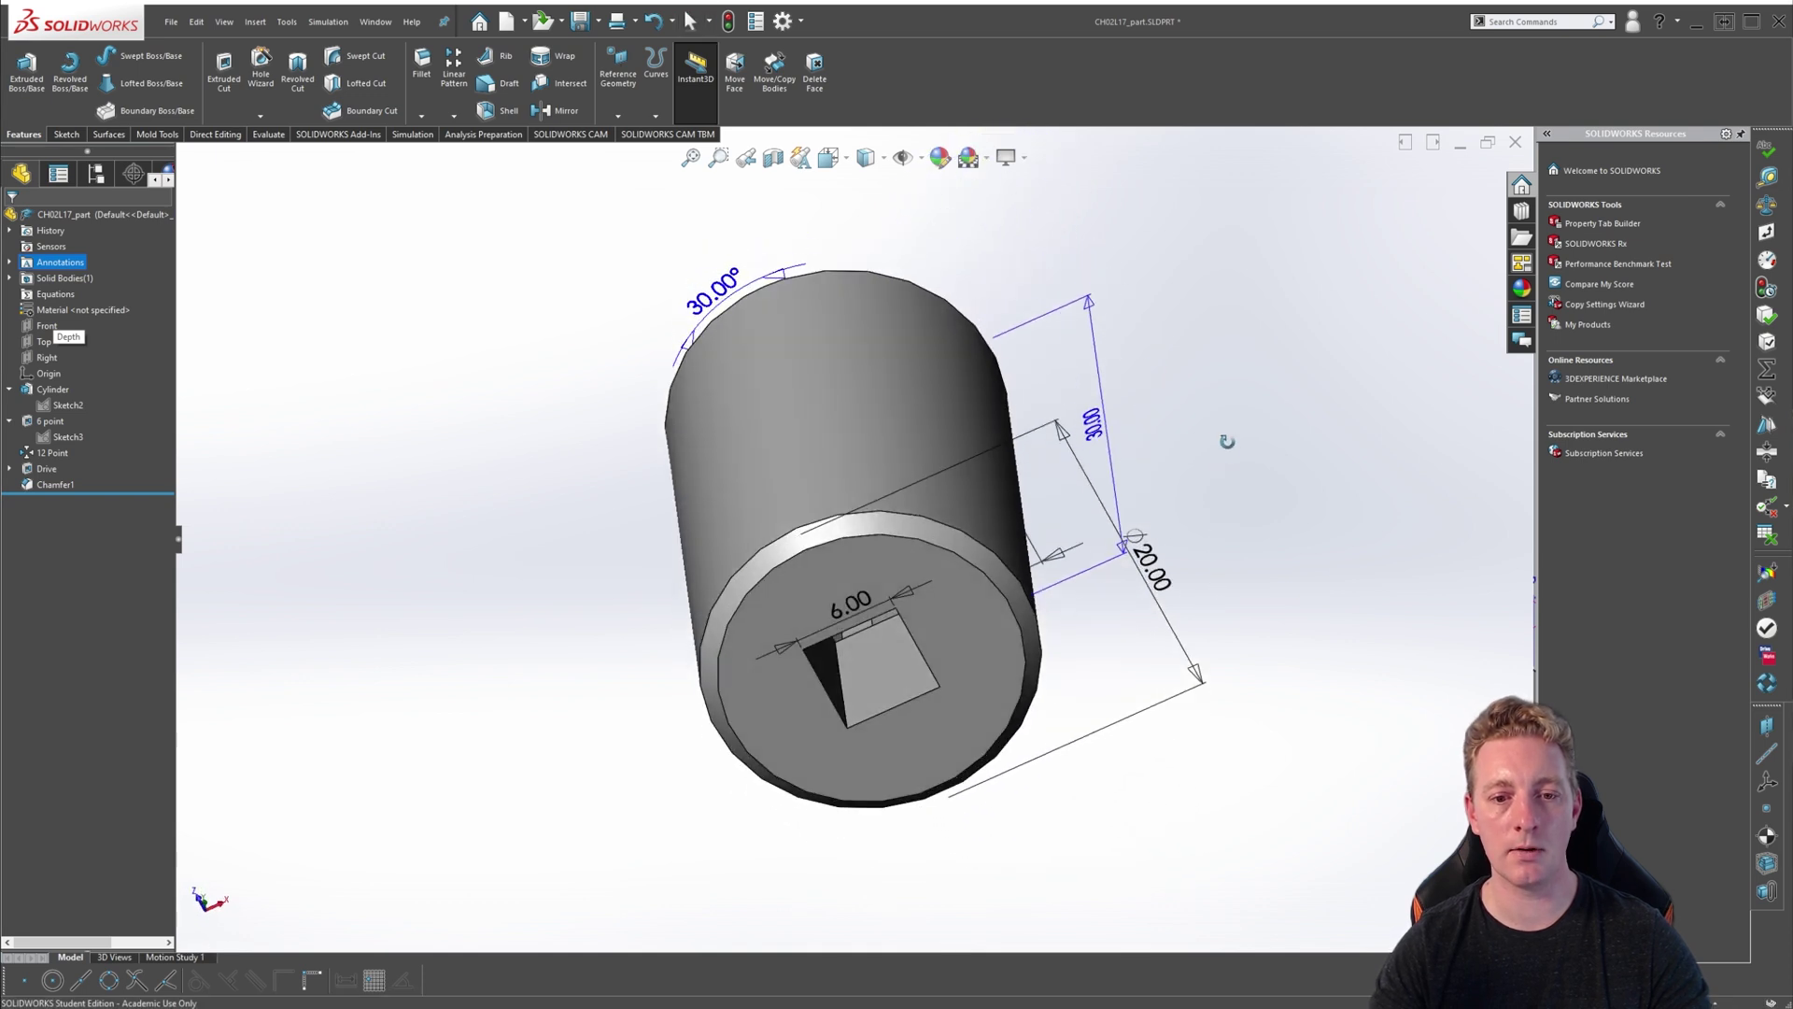
{"action": "left_click", "coordinate": [867, 602]}
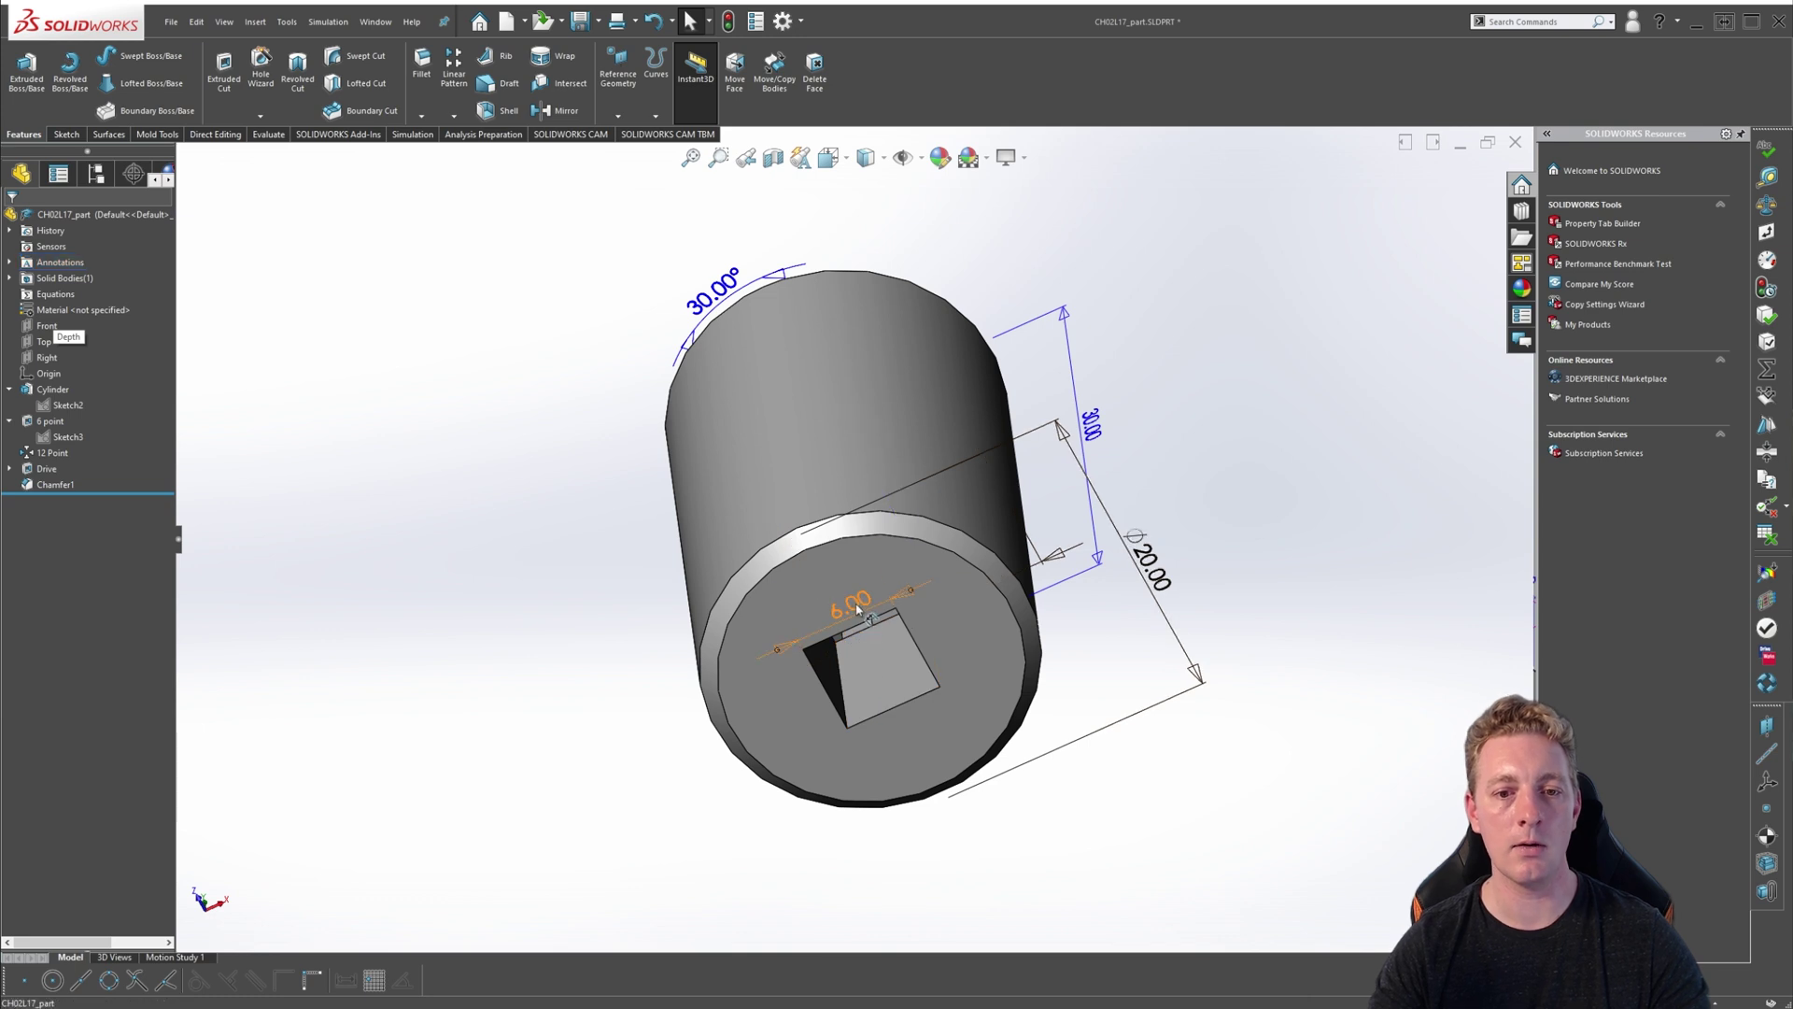
{"action": "left_click_drag", "start_coordinate": [855, 617], "coordinate": [766, 470]}
{"action": "key", "text": "ctrl+7"}
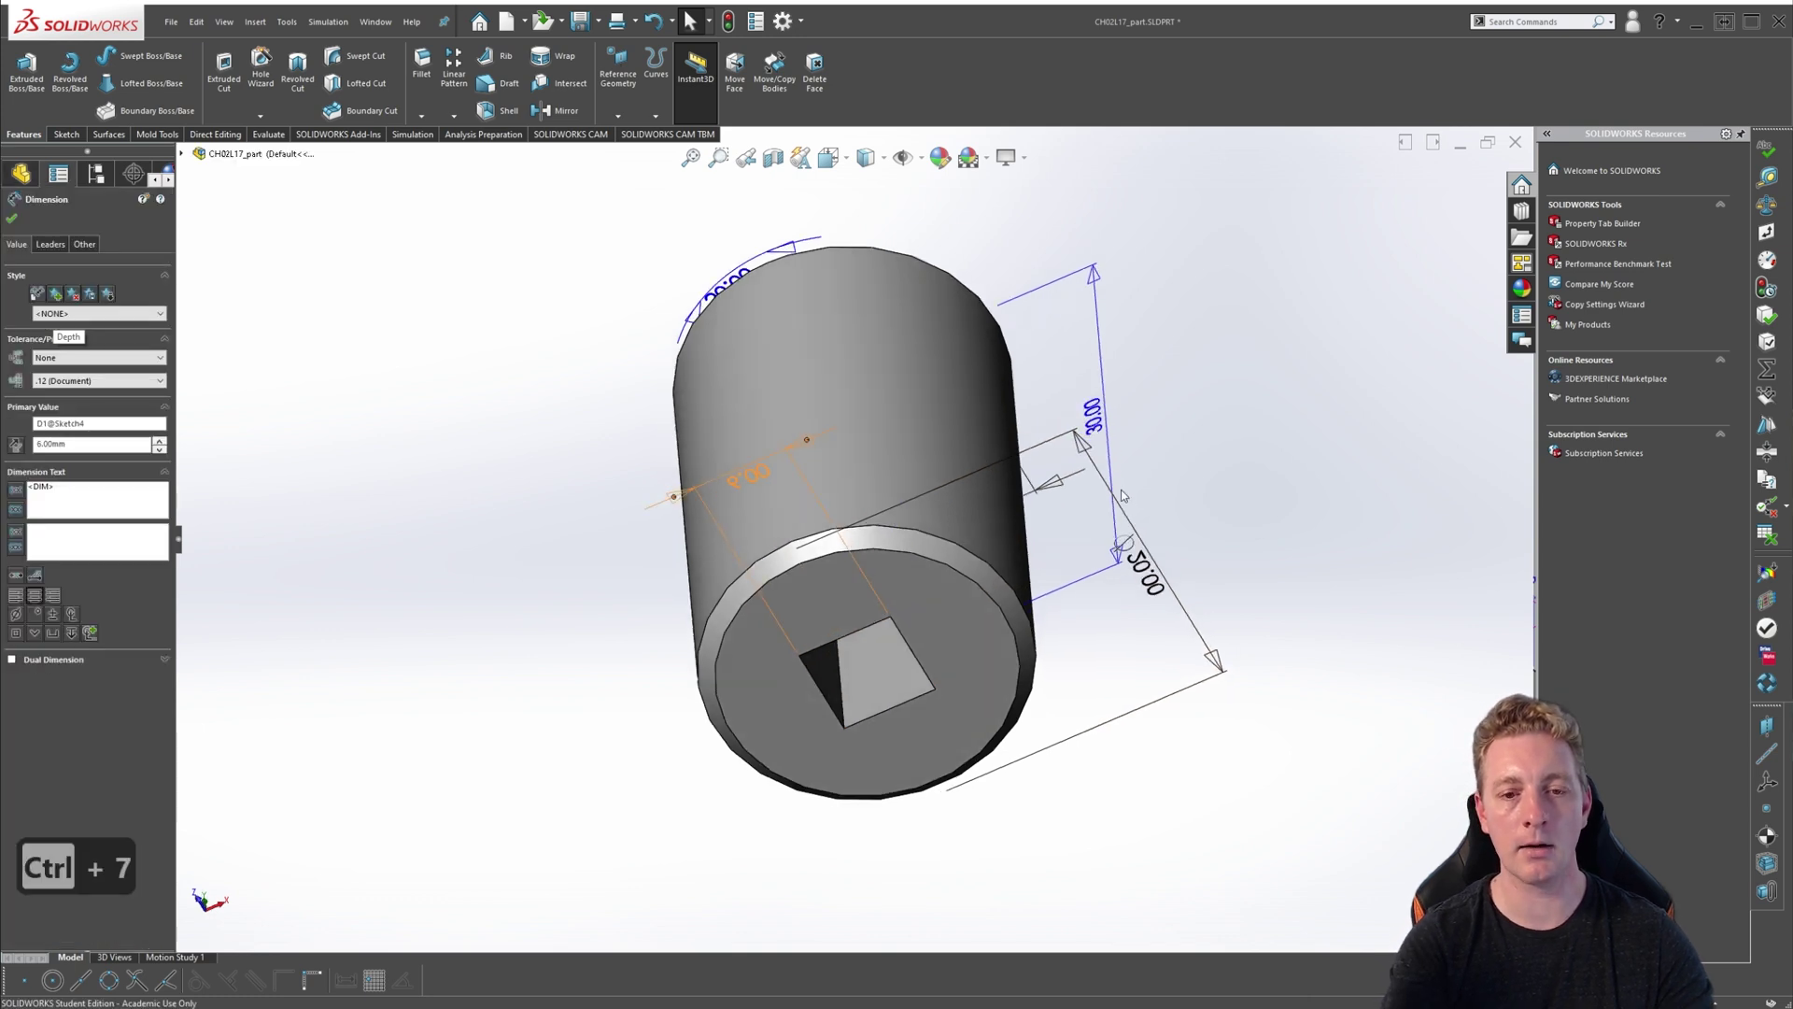
- Reposition the cylinder's 30 mm height dimension so it sits beside the part, clear of the body
{"action": "left_click", "coordinate": [960, 635]}
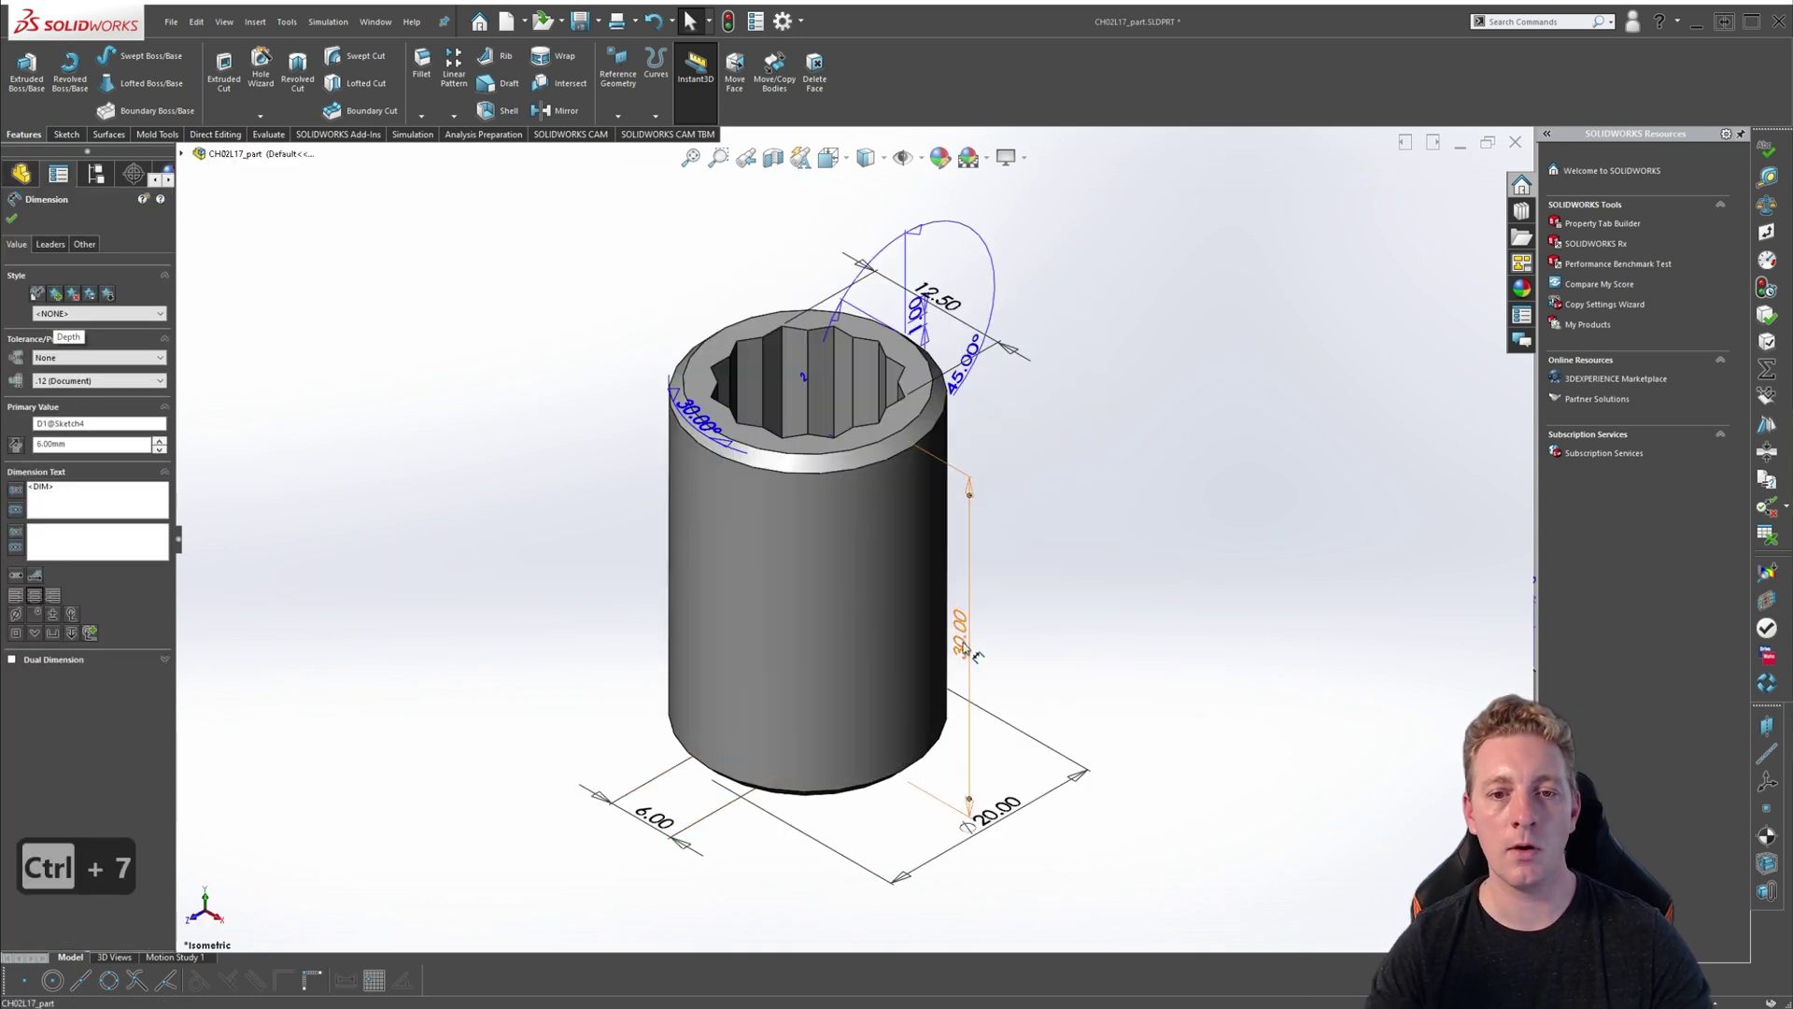
{"action": "left_click_drag", "start_coordinate": [959, 634], "coordinate": [872, 602]}
{"action": "left_click", "coordinate": [1190, 671]}
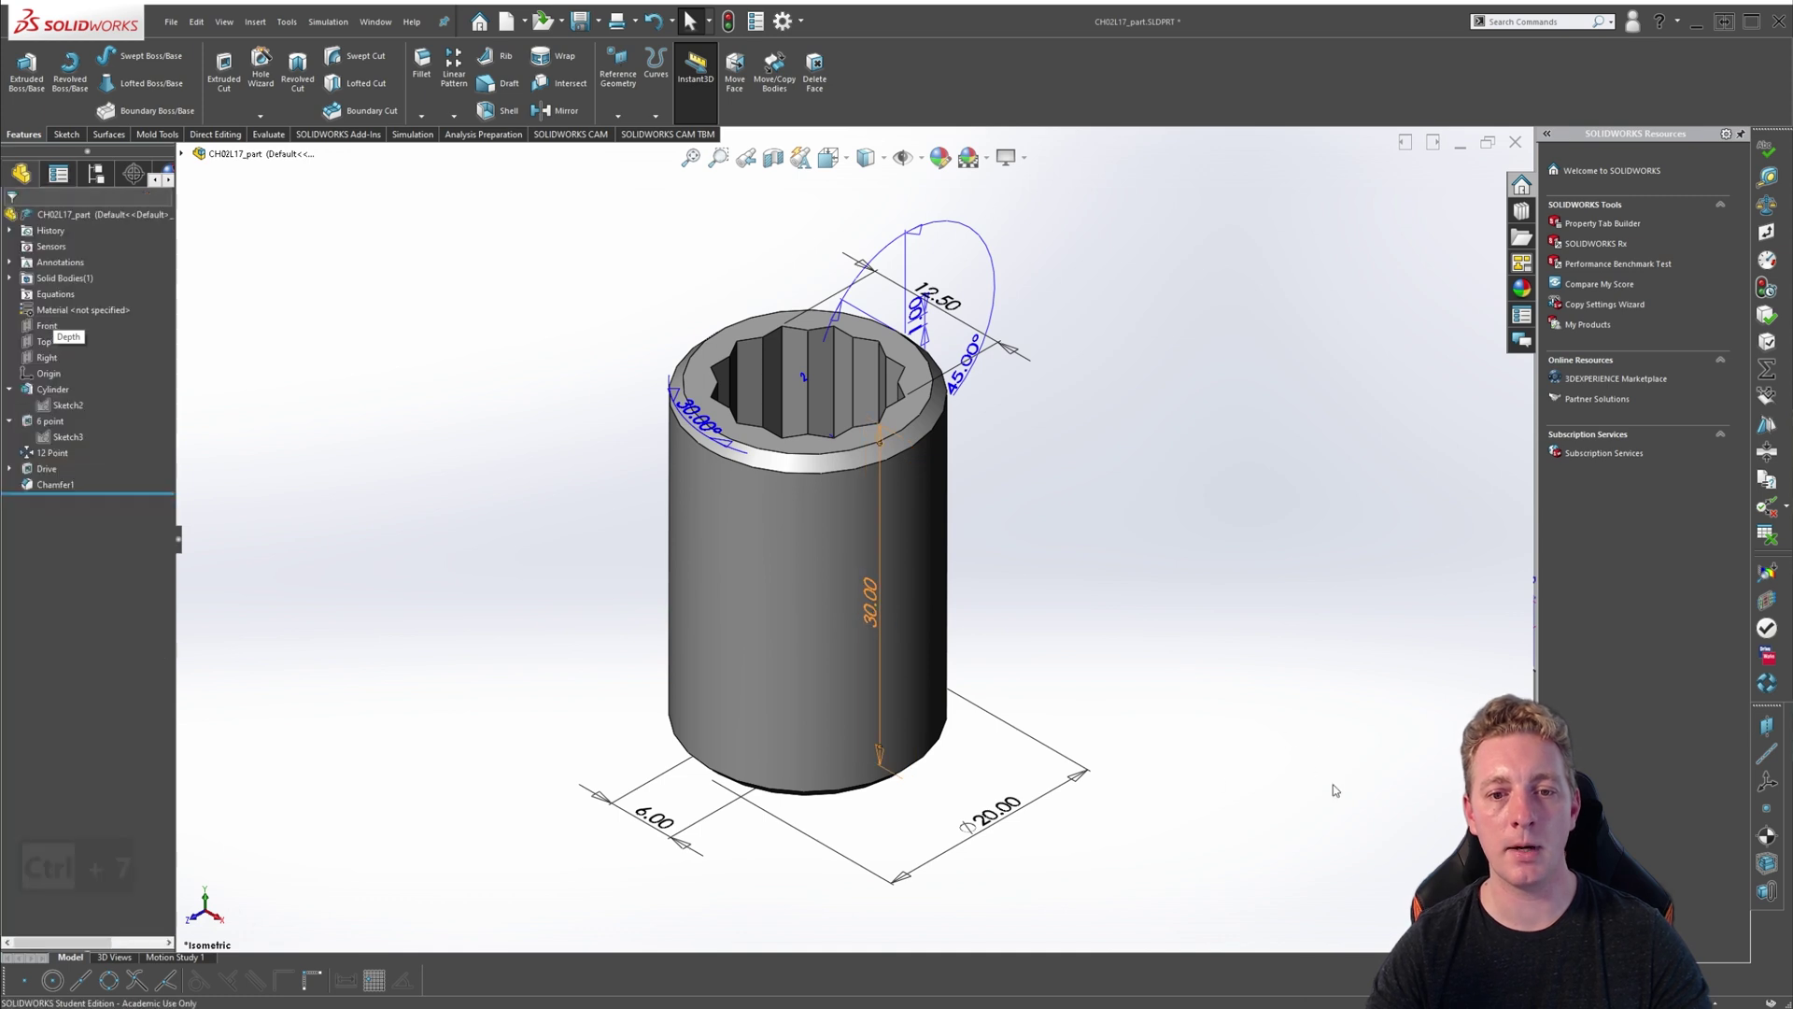
{"action": "left_click", "coordinate": [868, 602]}
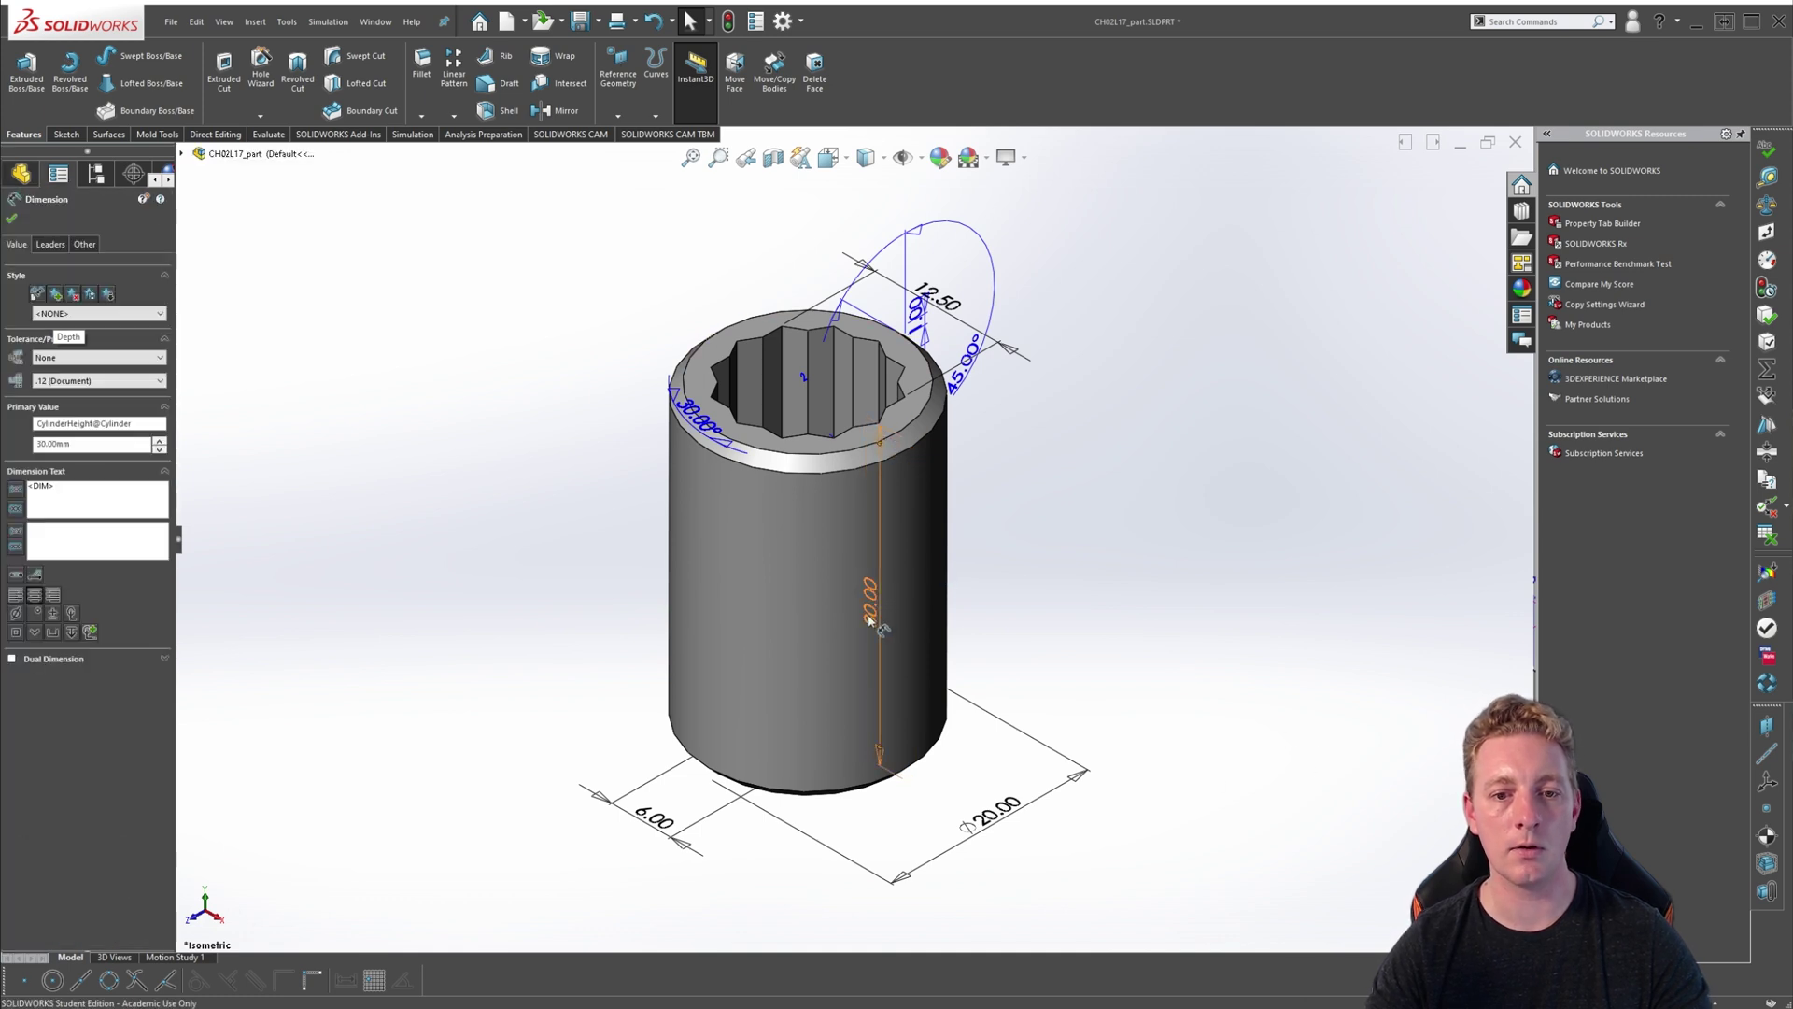
{"action": "left_click_drag", "start_coordinate": [869, 602], "coordinate": [1001, 650]}
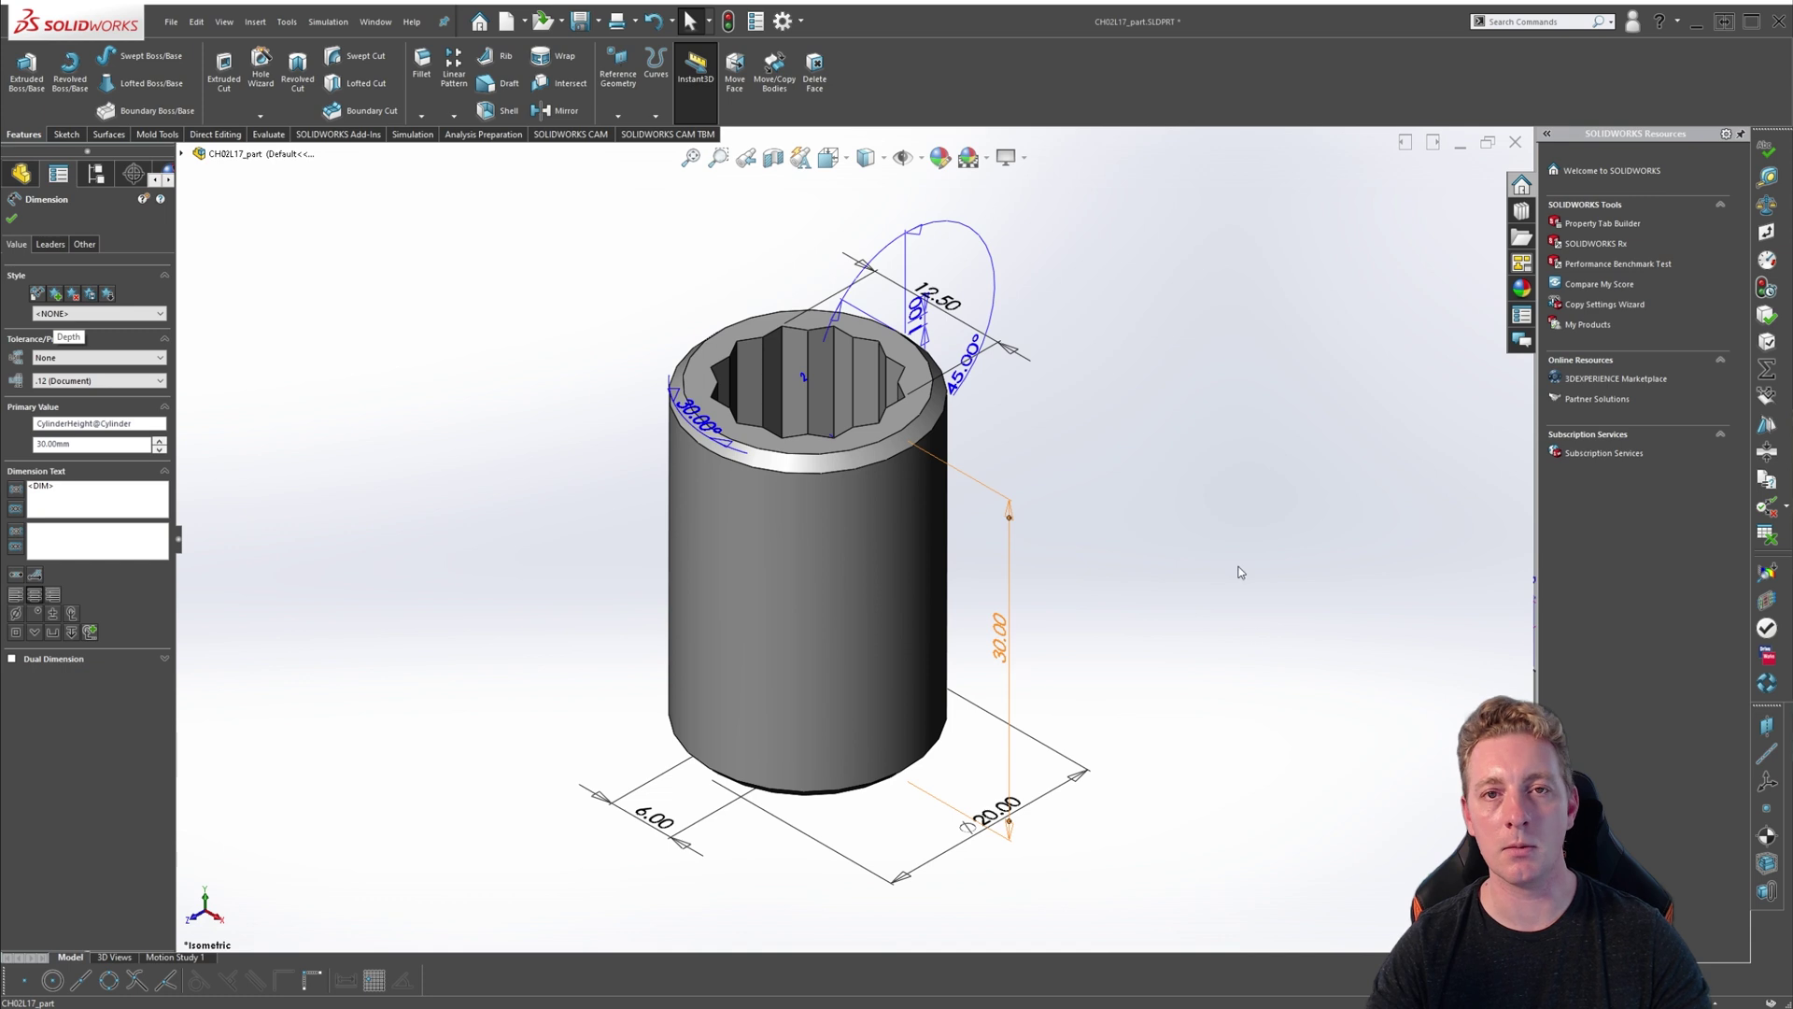
- Display the part's configurations and widen the area that lists them
{"action": "left_click", "coordinate": [96, 175]}
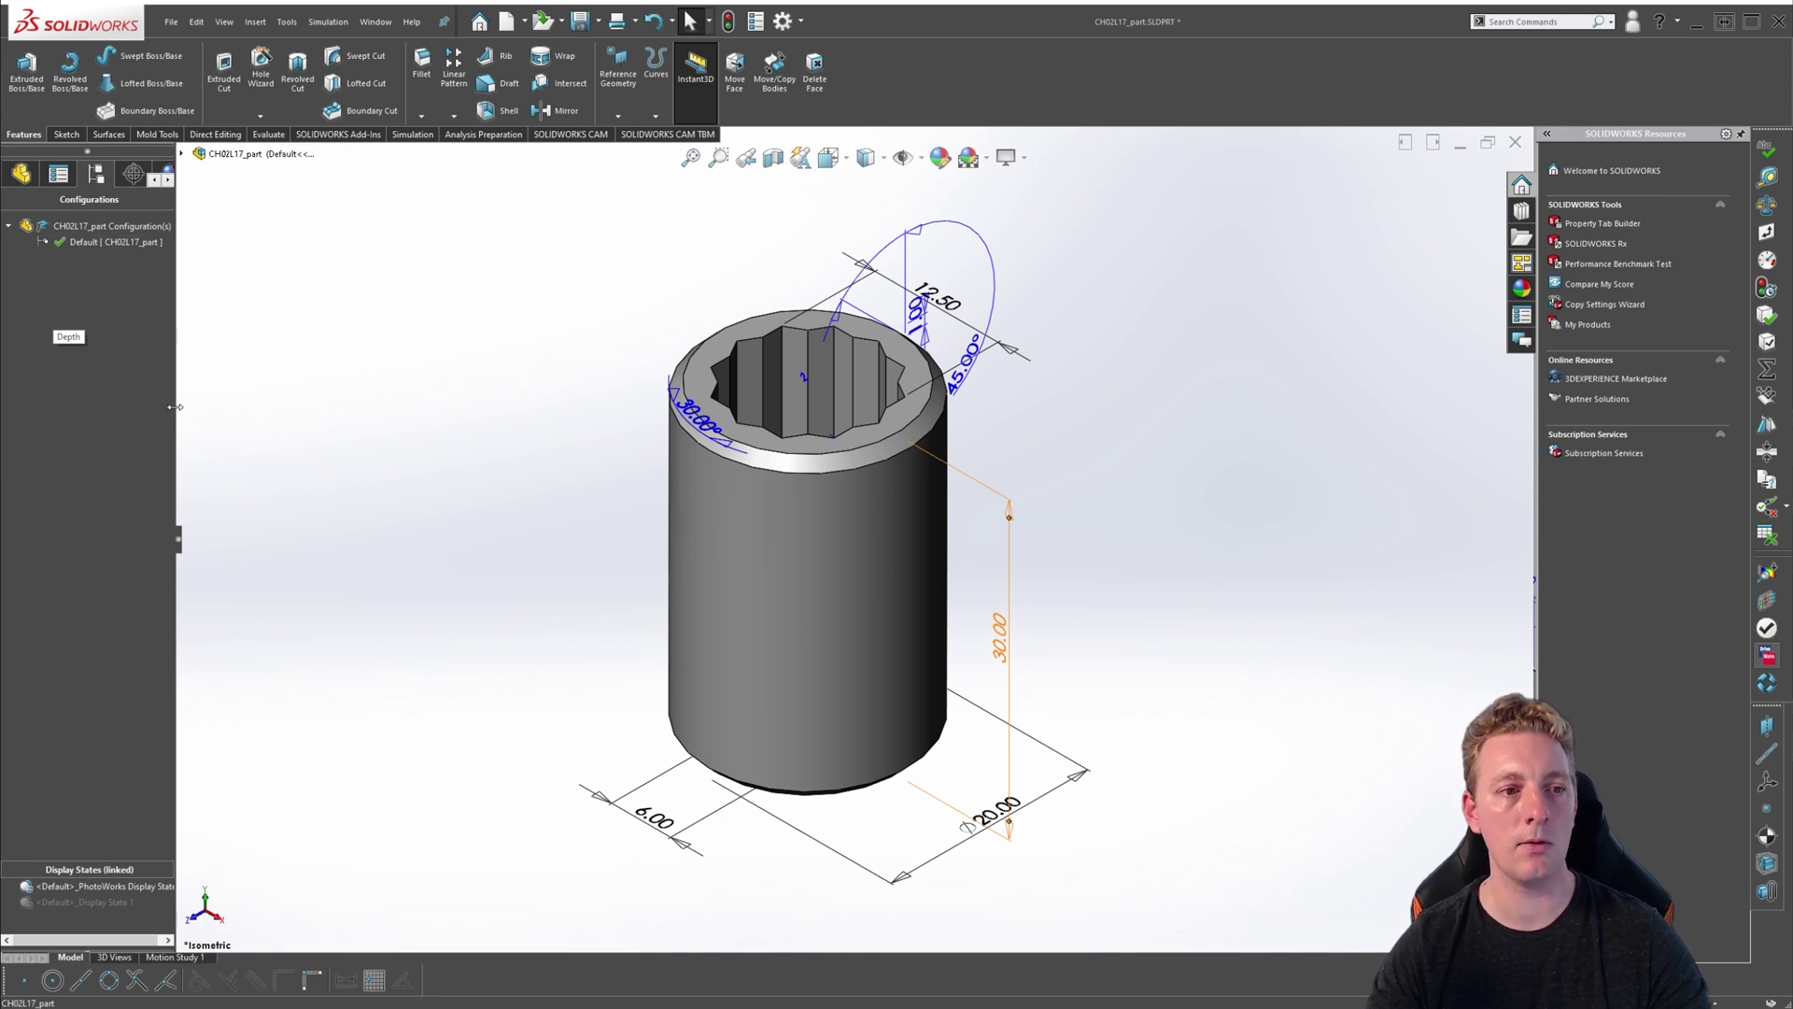
{"action": "left_click_drag", "start_coordinate": [175, 413], "coordinate": [266, 438]}
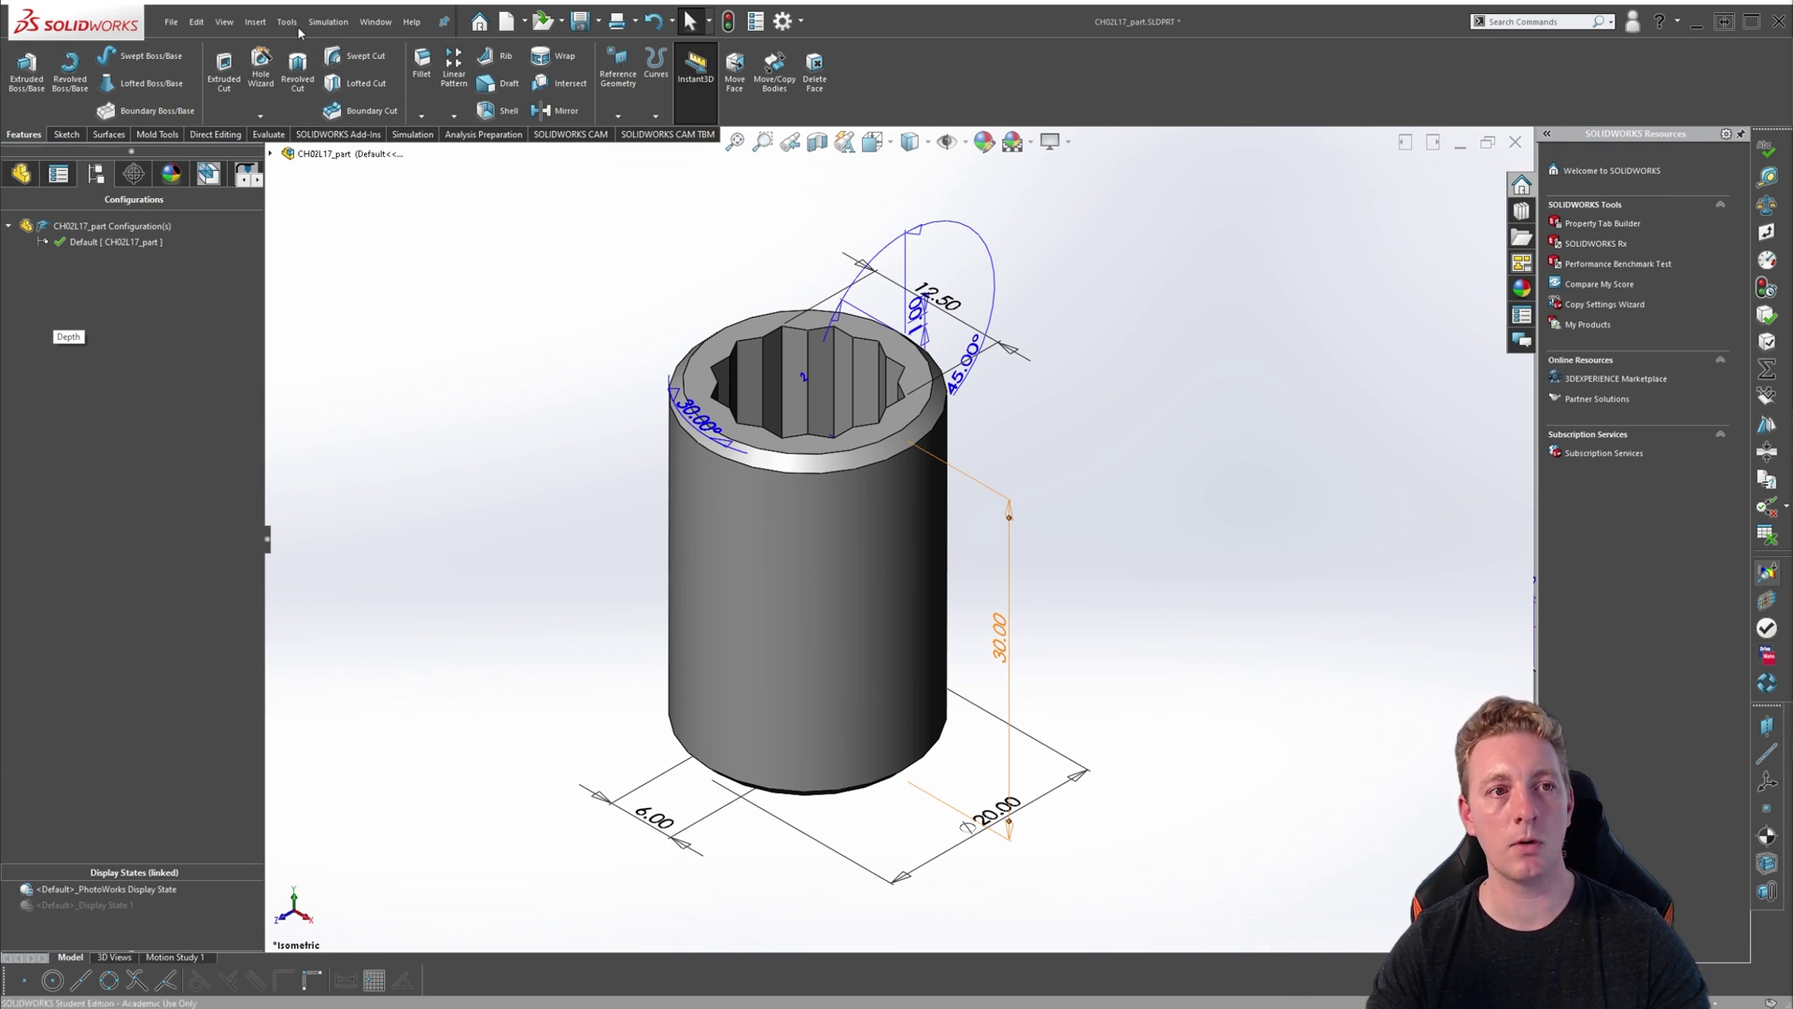
- Insert a design table with the auto-create source, allowing model edits to update the table
{"action": "left_click", "coordinate": [256, 21]}
{"action": "mouse_move", "coordinate": [290, 552]}
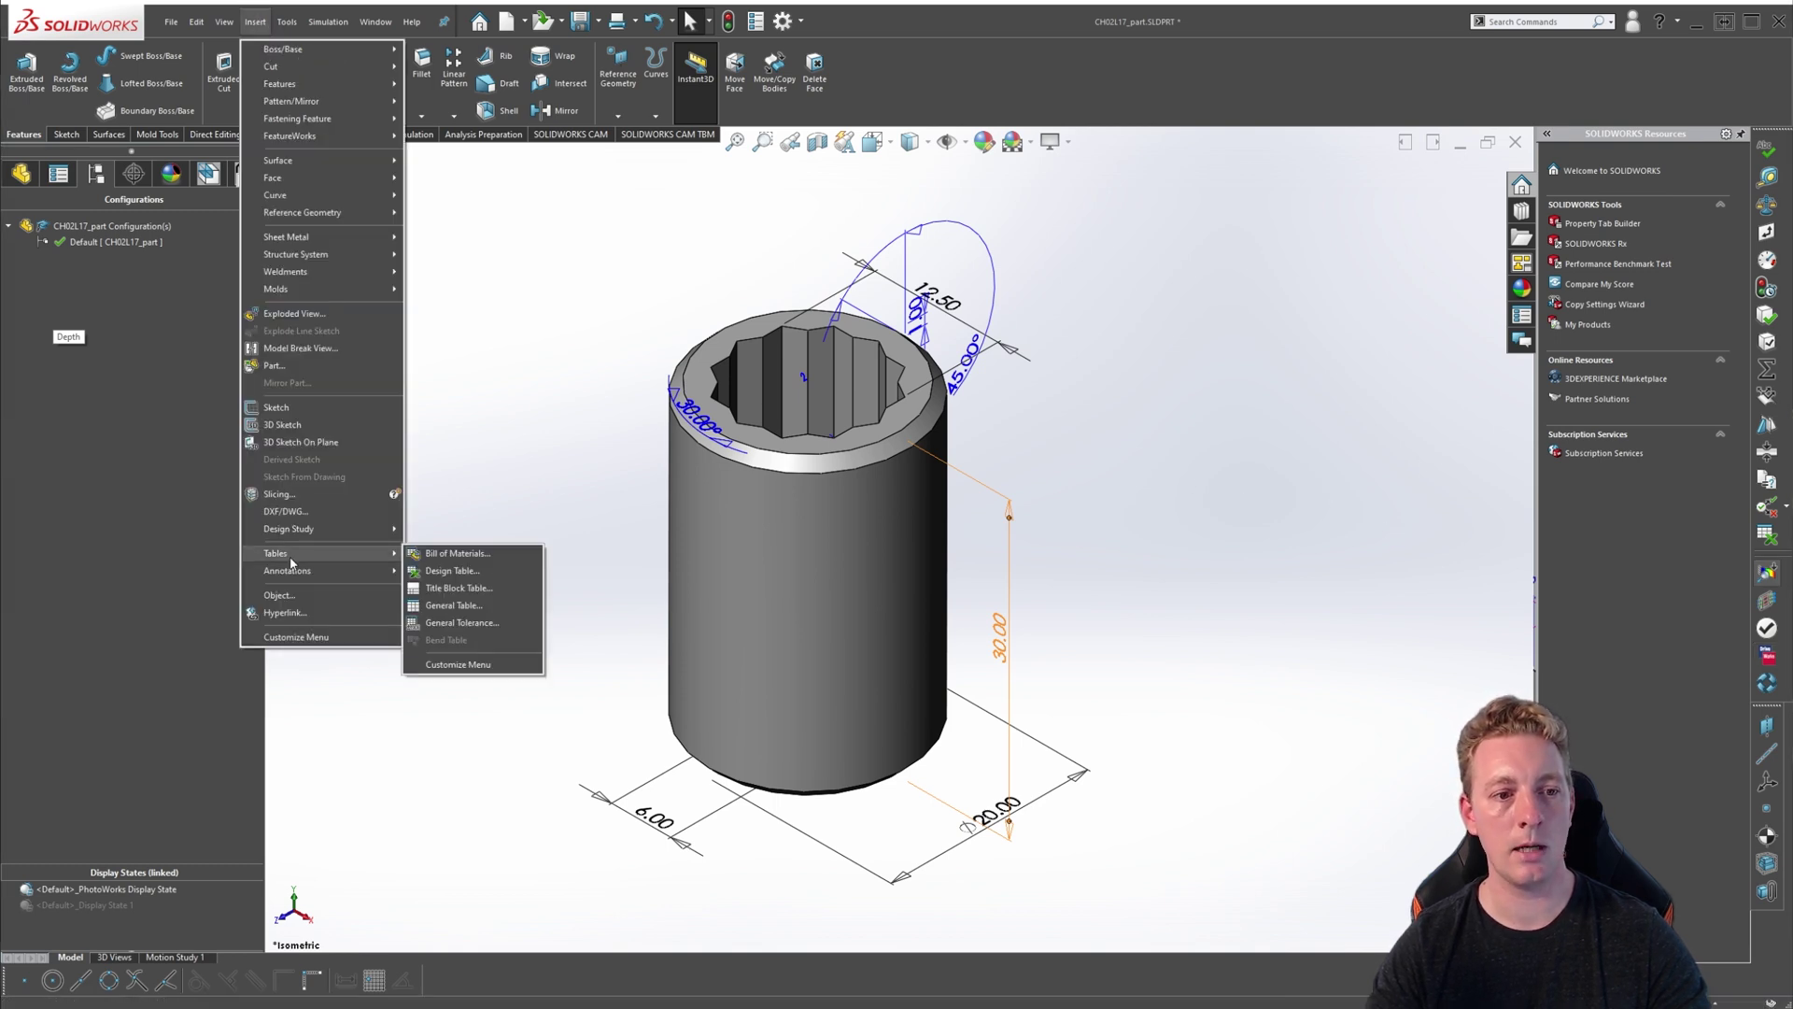
{"action": "left_click", "coordinate": [442, 571]}
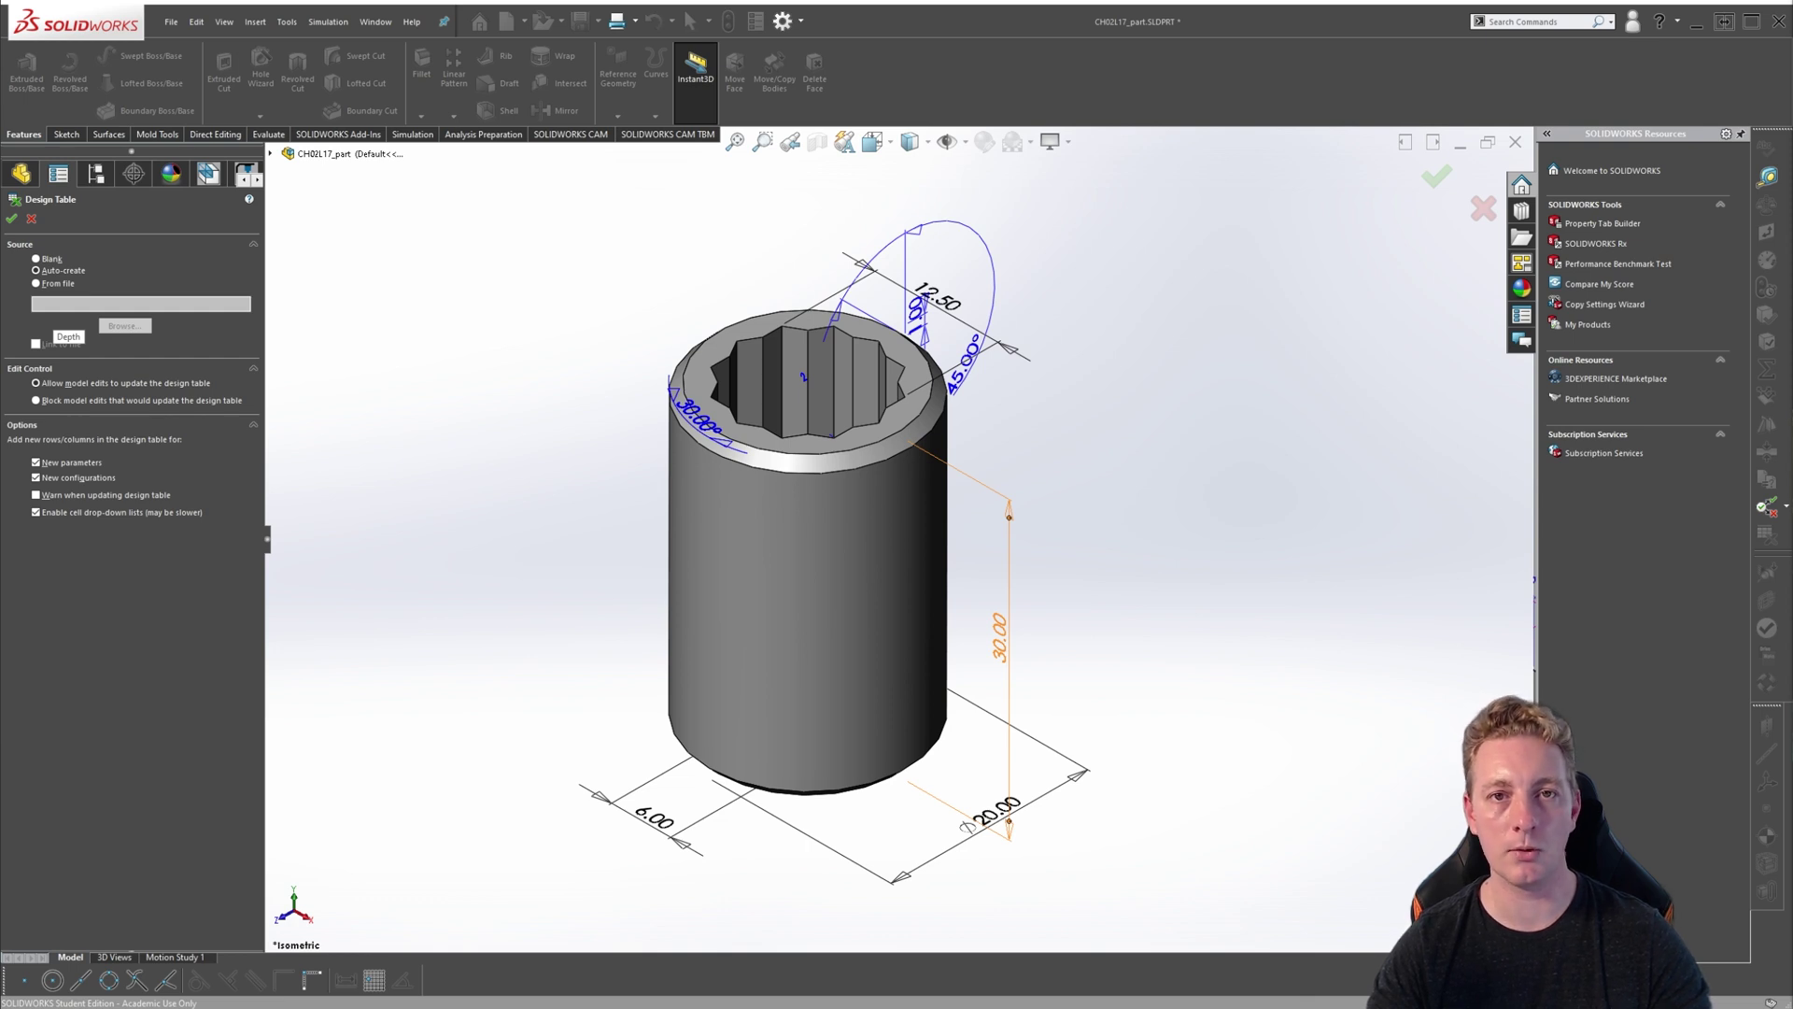
{"action": "left_click", "coordinate": [38, 258]}
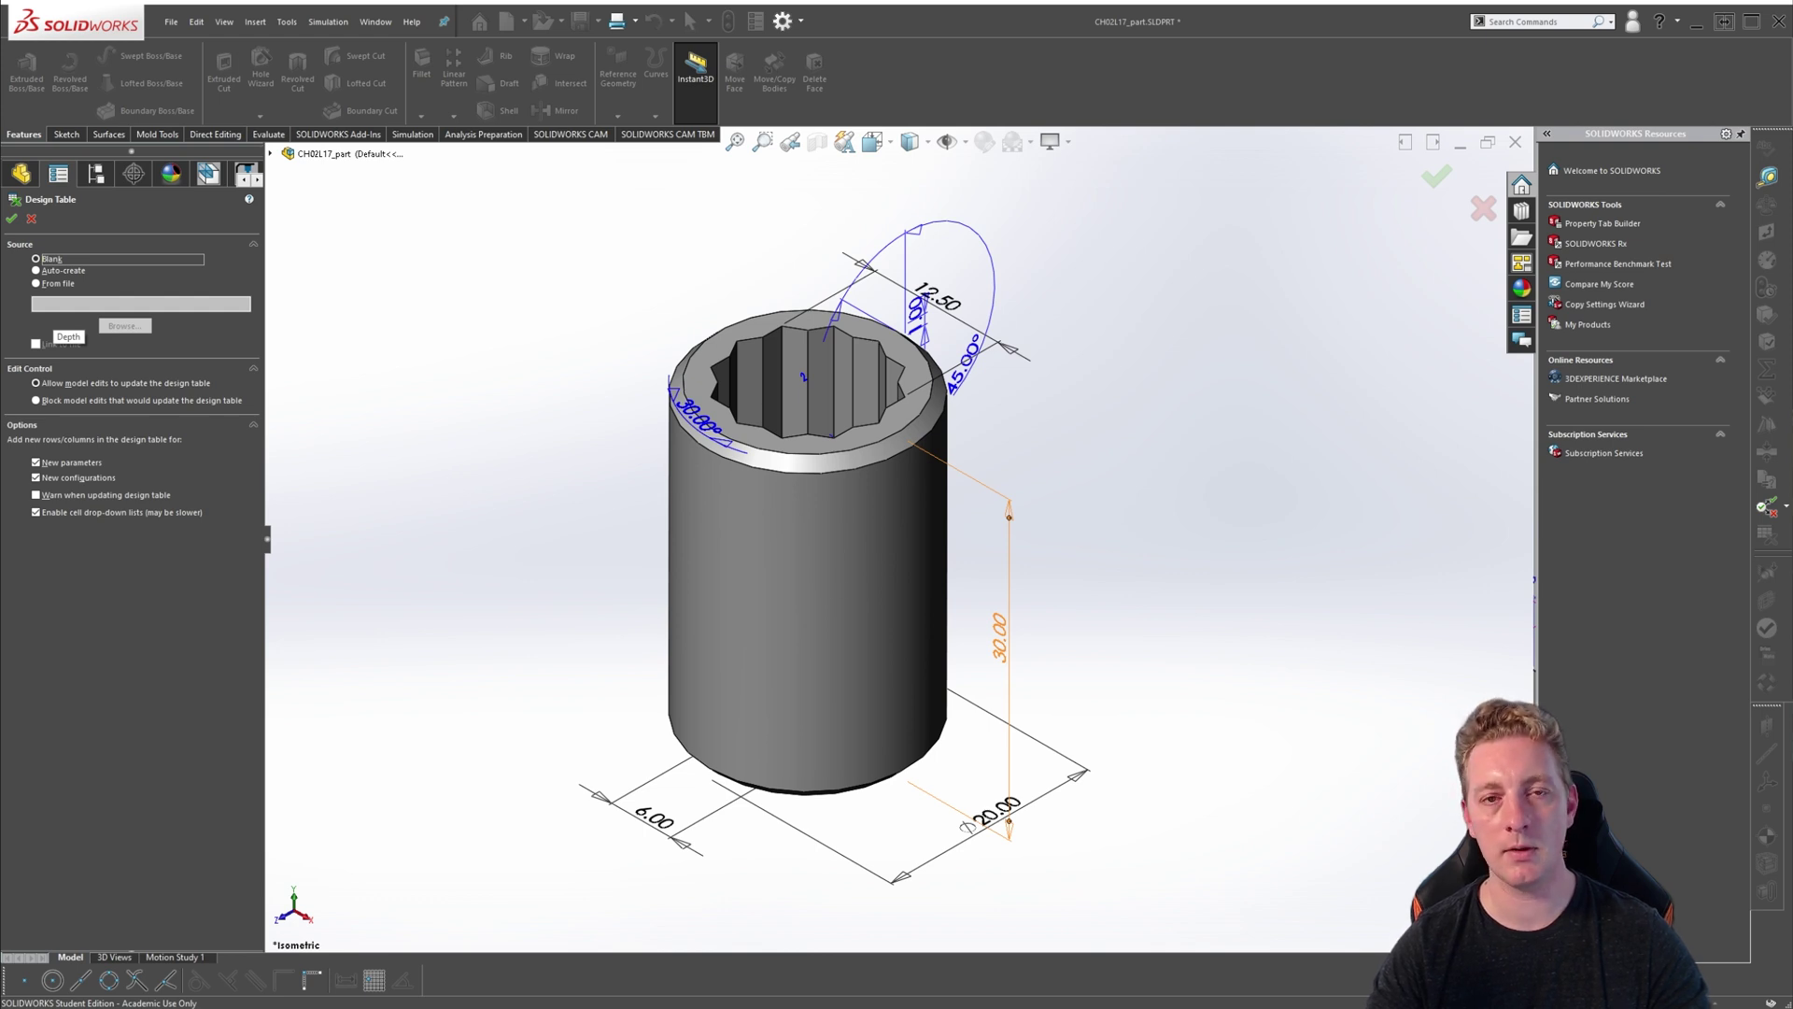
{"action": "left_click", "coordinate": [37, 283]}
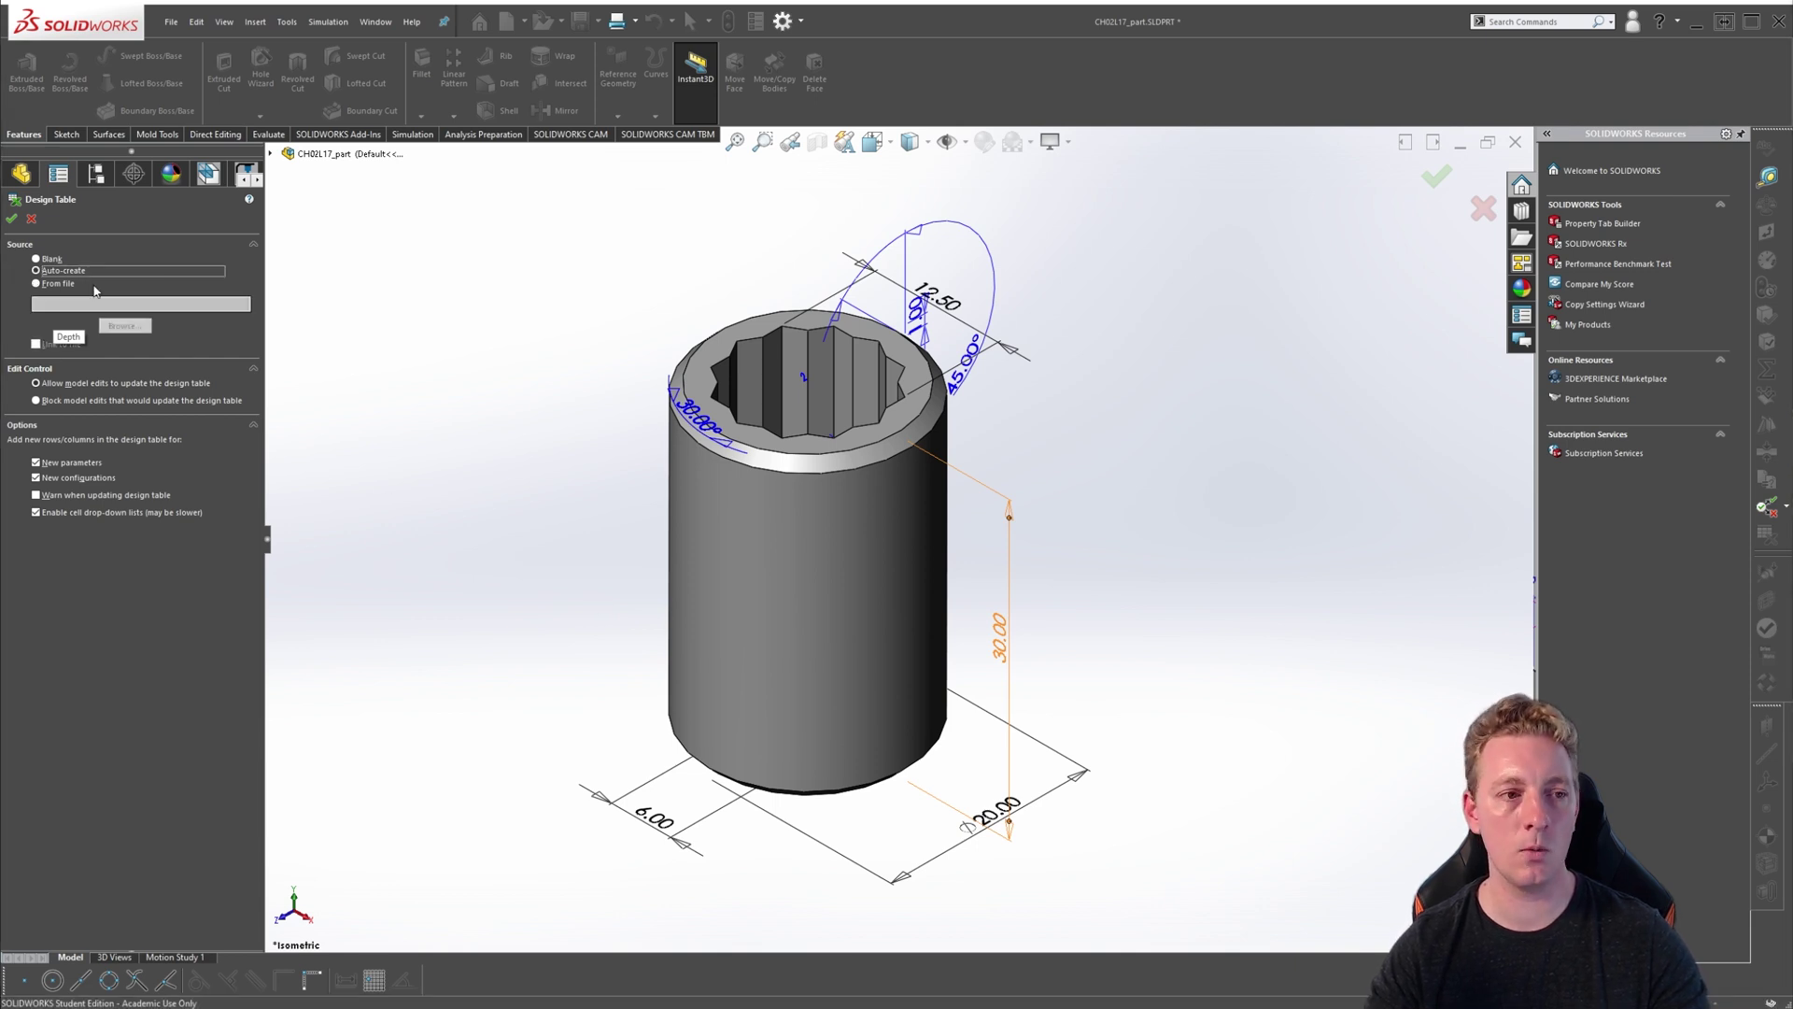
{"action": "left_click", "coordinate": [149, 271]}
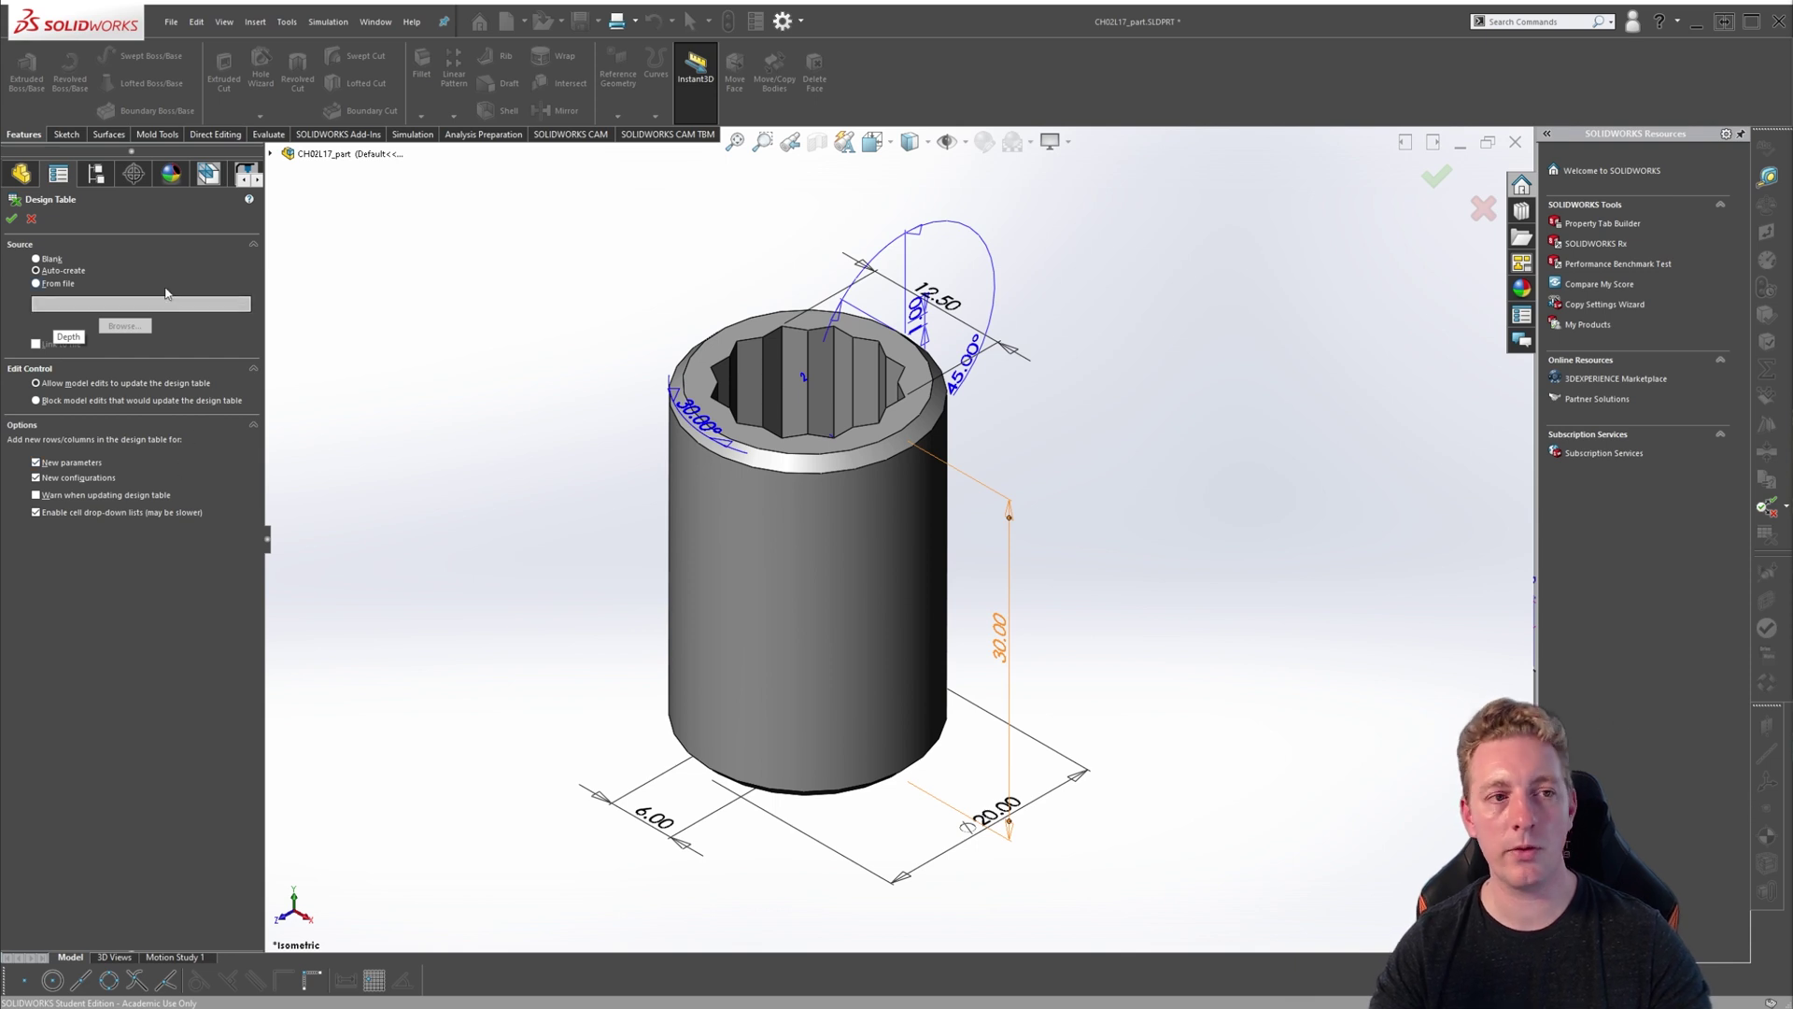
{"action": "left_click", "coordinate": [12, 221]}
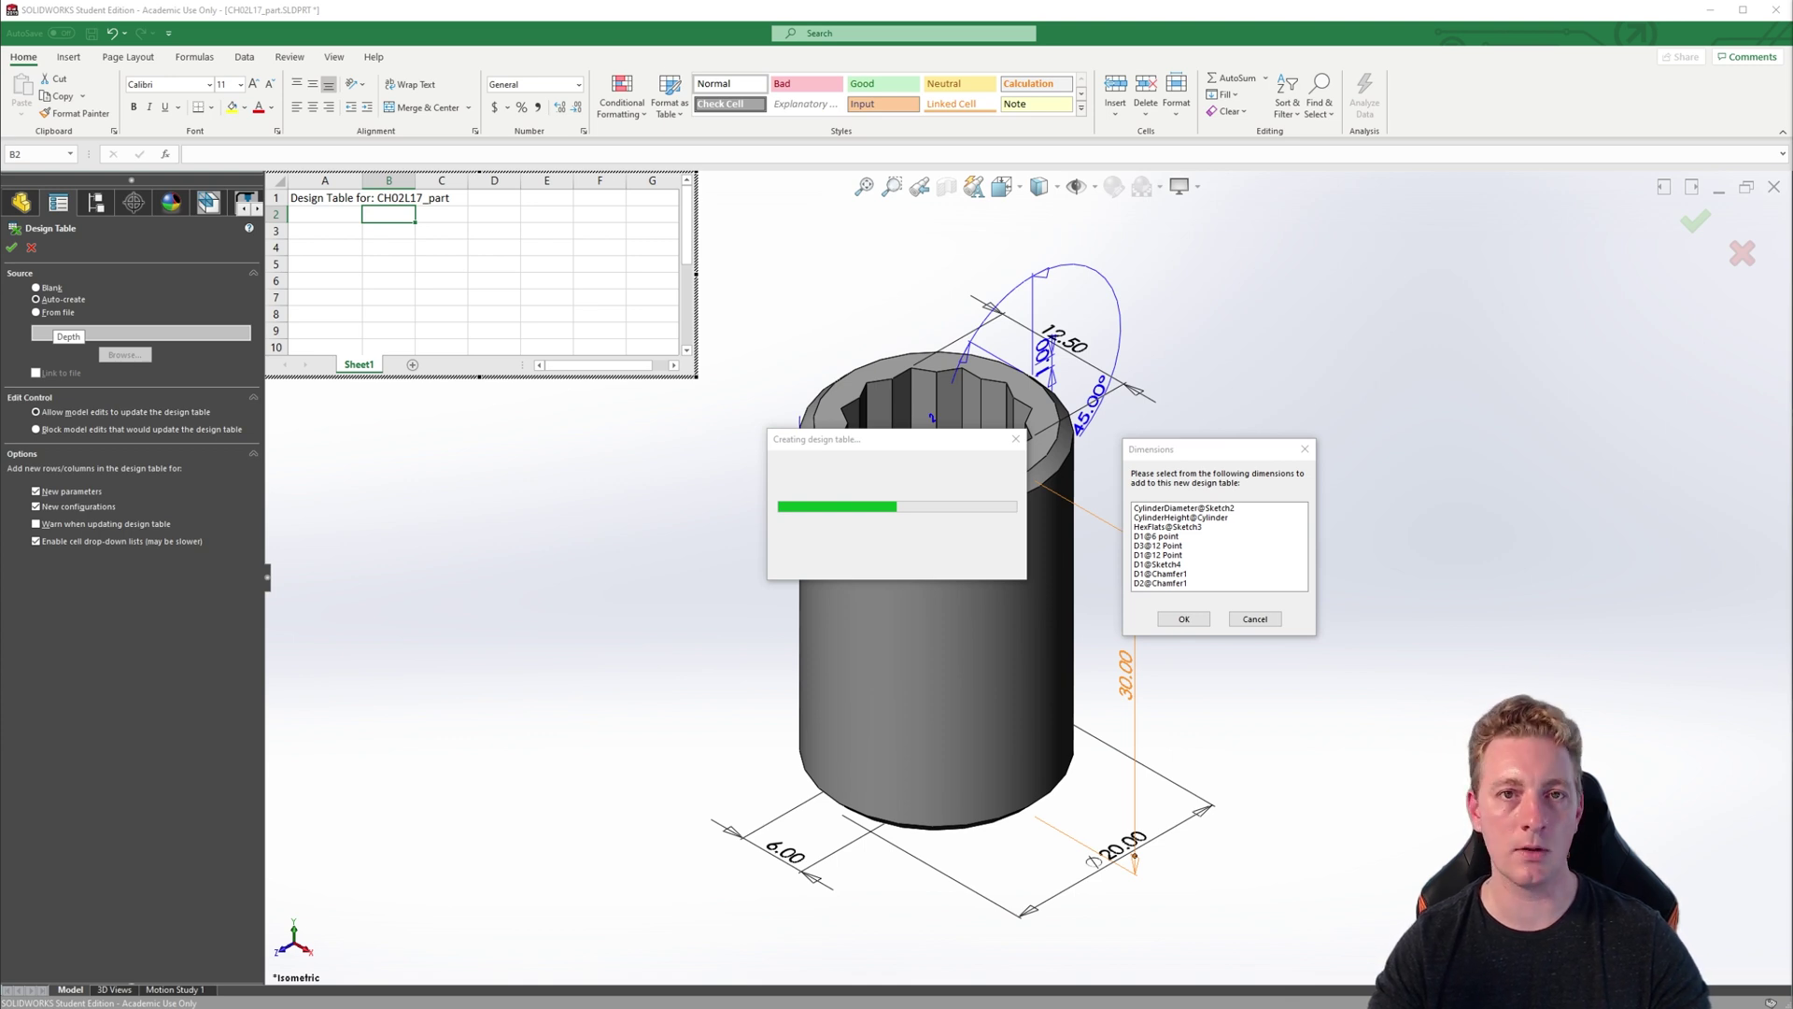
- Add the CylinderHeight@Cylinder and HexFlats@Sketch3 dimensions to the new design table
{"action": "left_click", "coordinate": [1152, 529]}
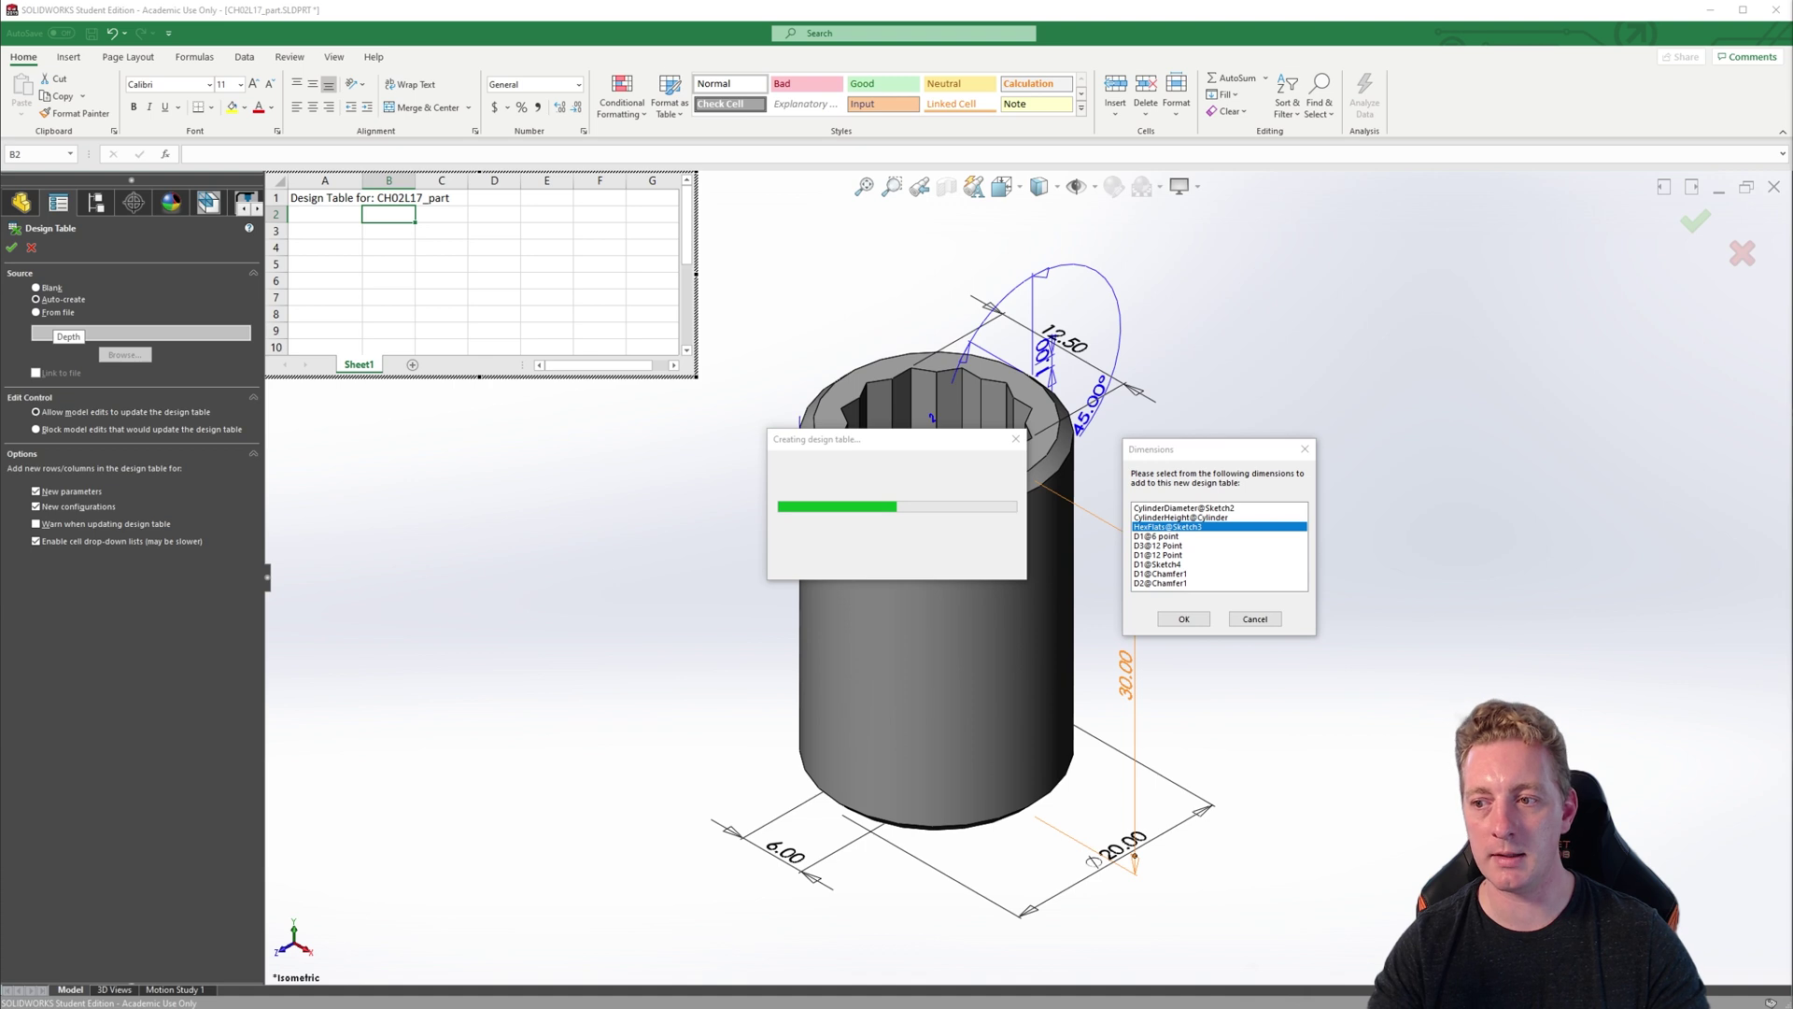
{"action": "left_click", "coordinate": [1205, 538]}
{"action": "left_click", "coordinate": [1183, 529]}
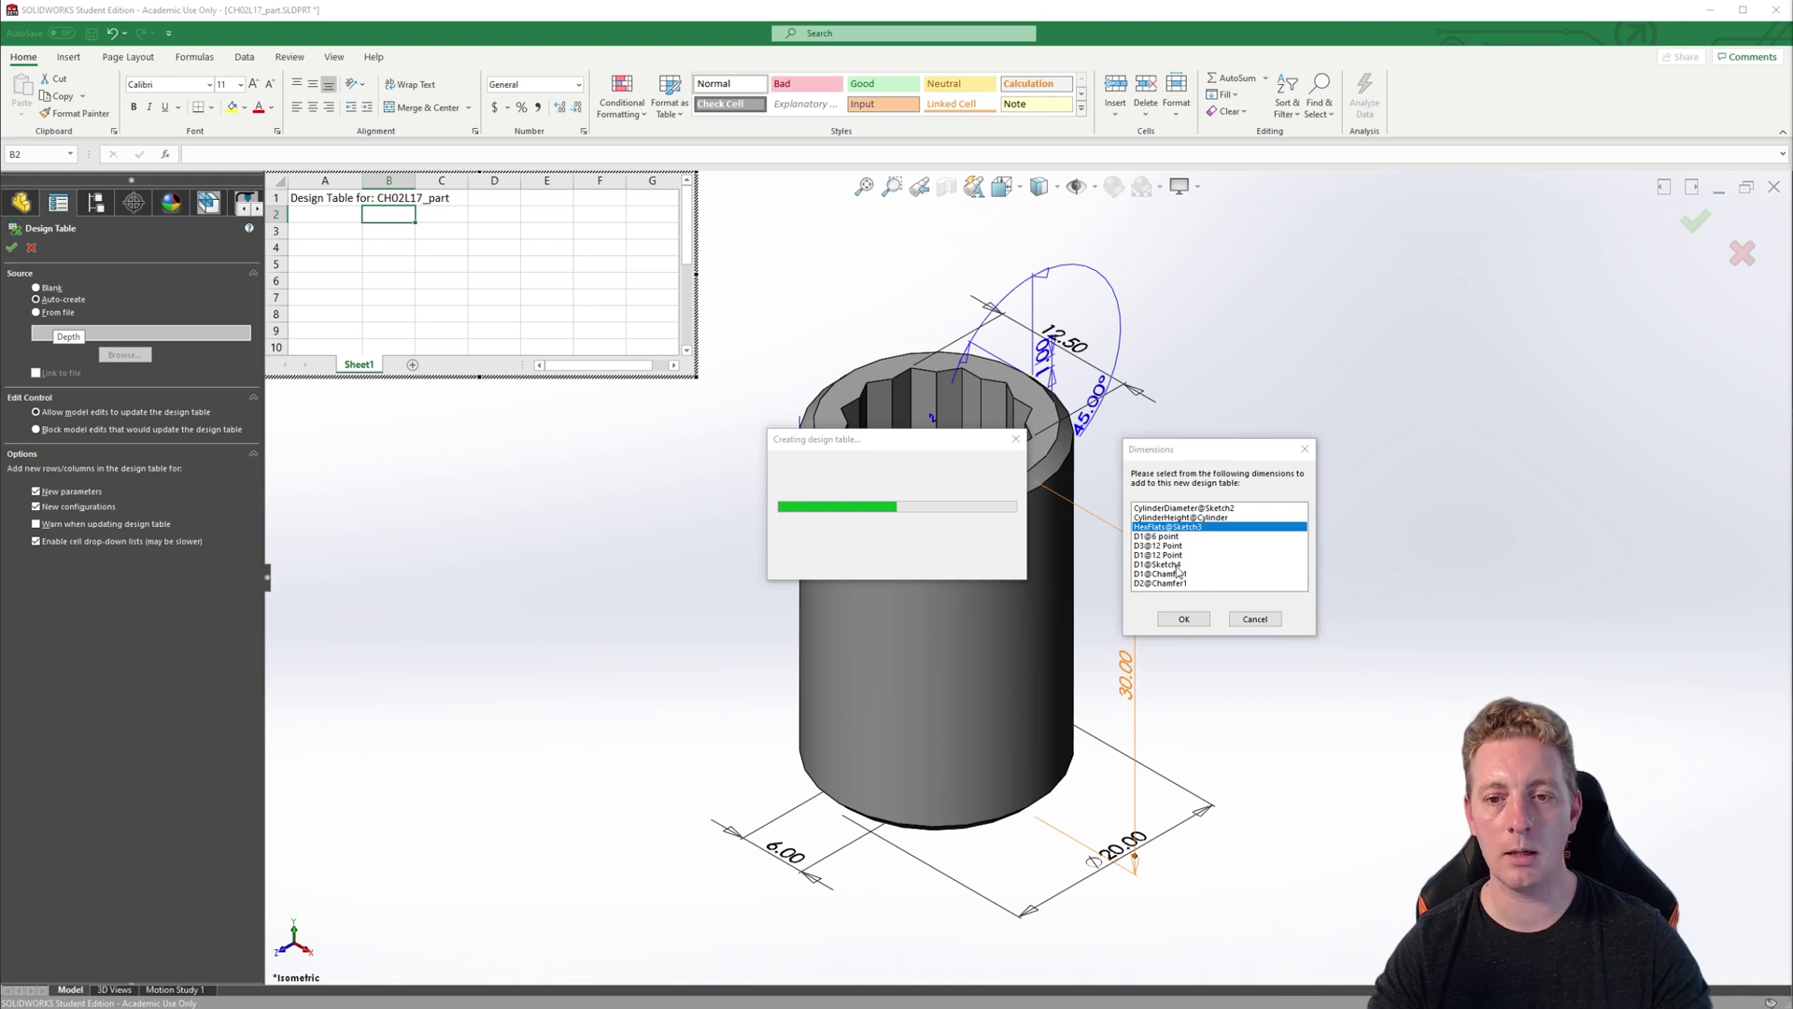
{"action": "left_click", "coordinate": [1157, 517], "text": "ctrl"}
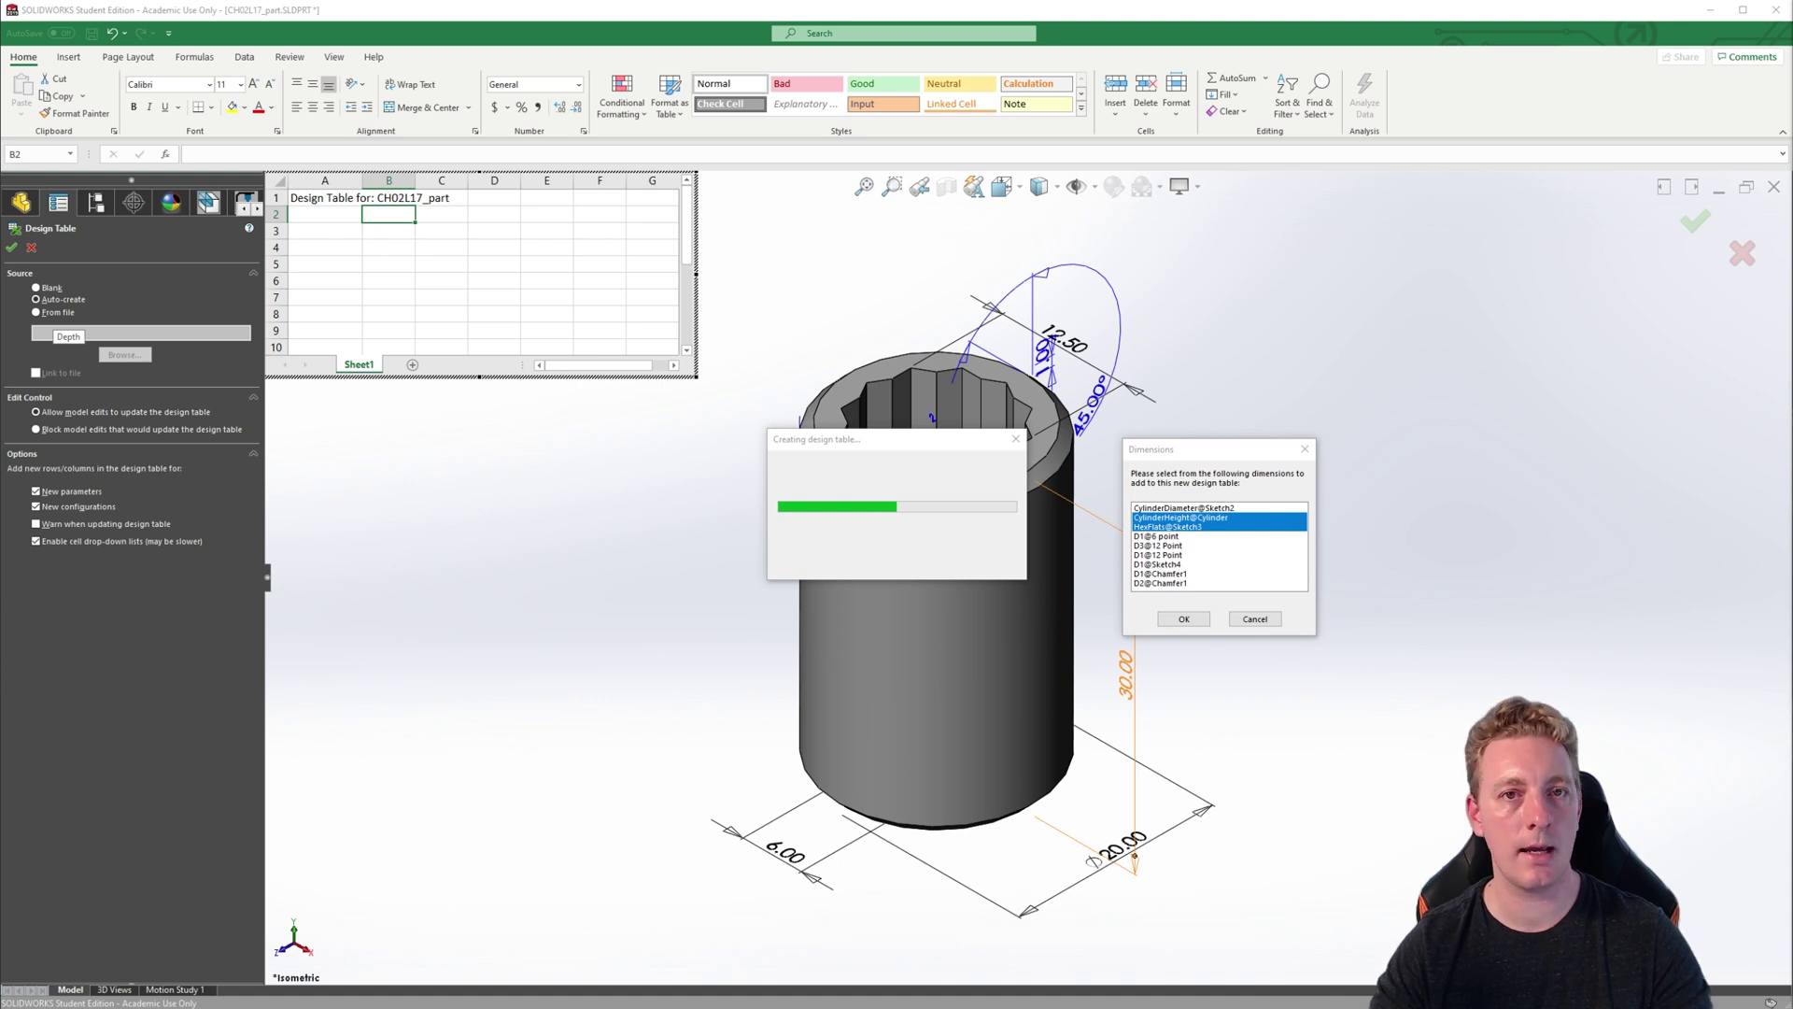
{"action": "left_click", "coordinate": [1184, 619]}
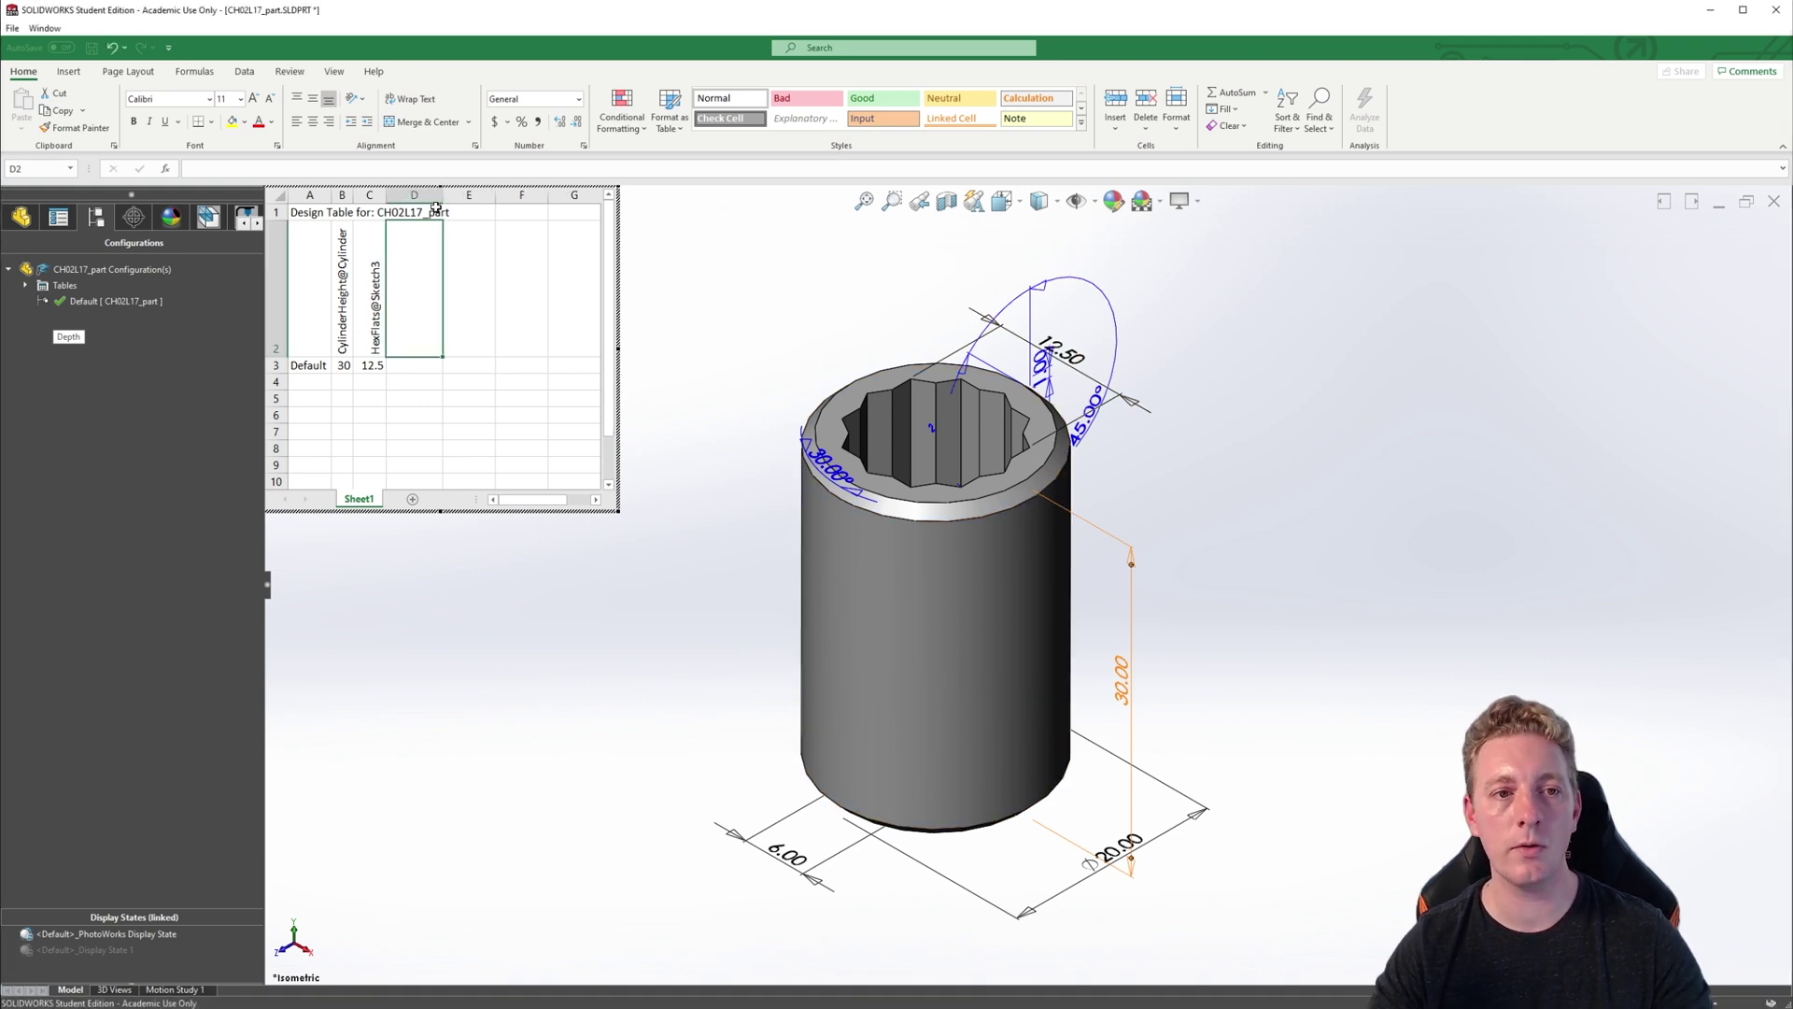
- Widen column D slightly and enlarge the design table's frame to show more rows and columns
{"action": "left_click_drag", "start_coordinate": [444, 199], "coordinate": [458, 199]}
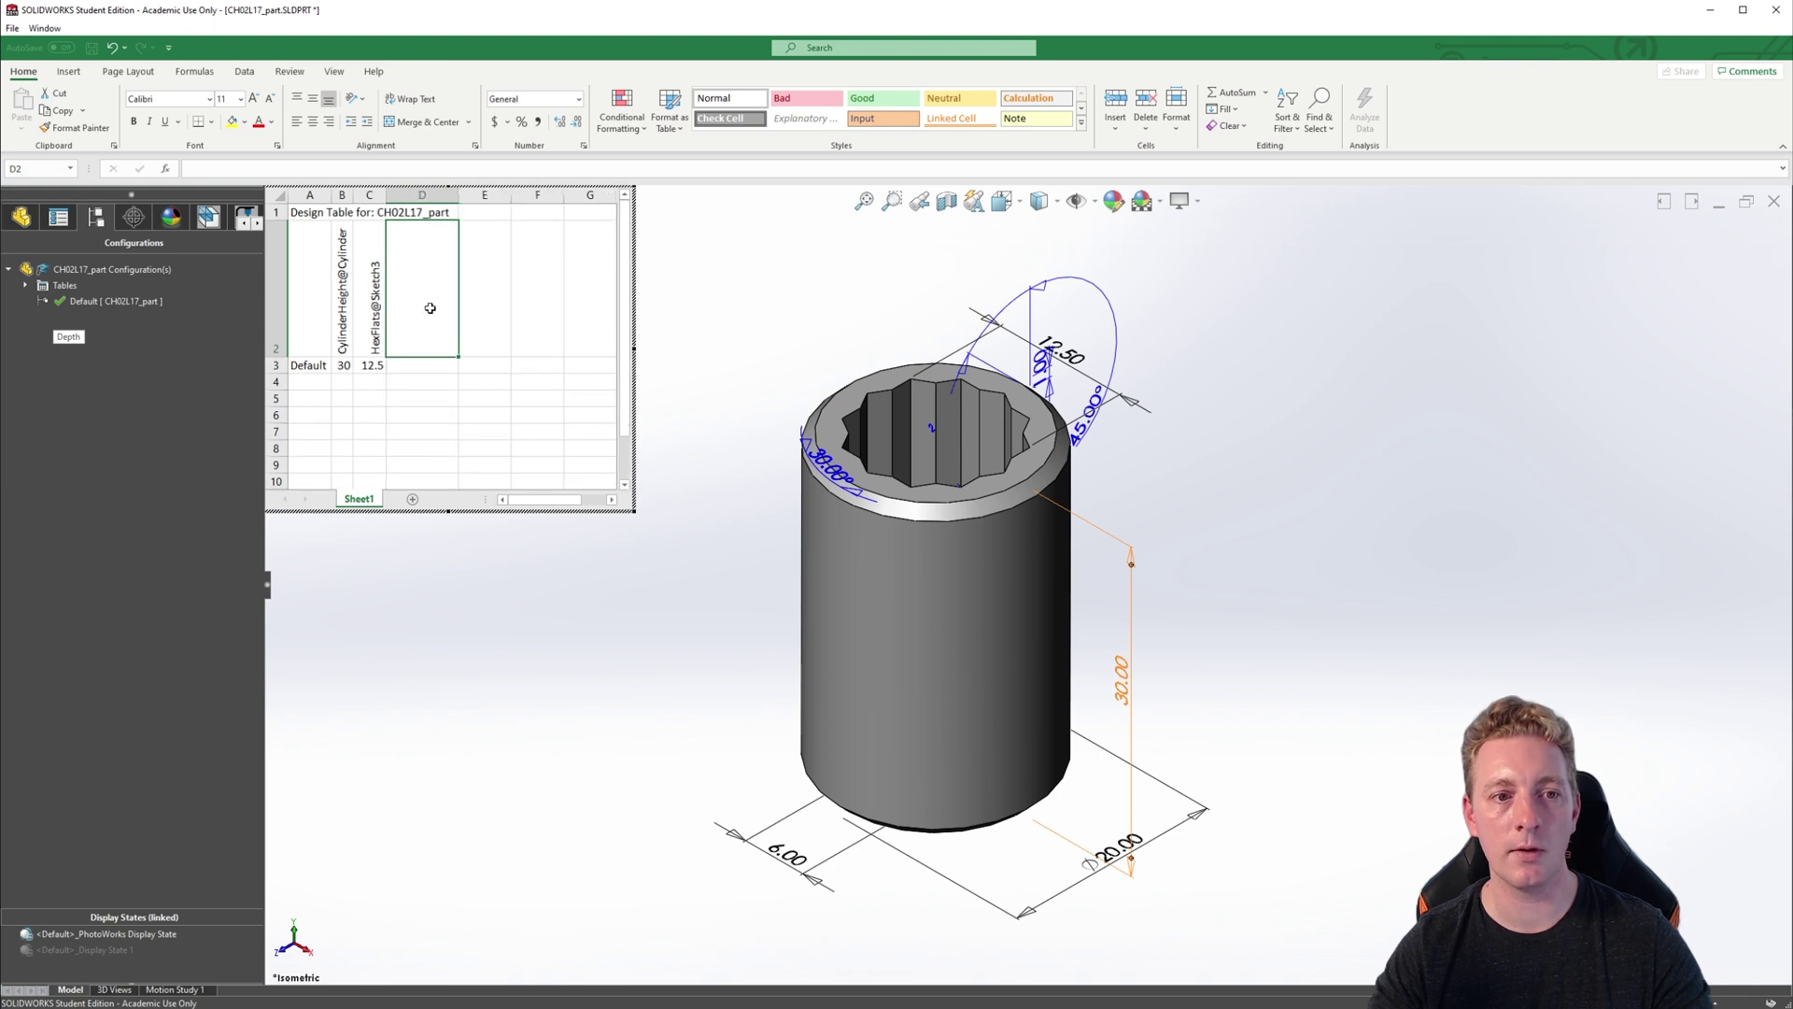
{"action": "left_click", "coordinate": [358, 198]}
{"action": "key", "text": "ctrl+c"}
{"action": "left_click", "coordinate": [469, 317]}
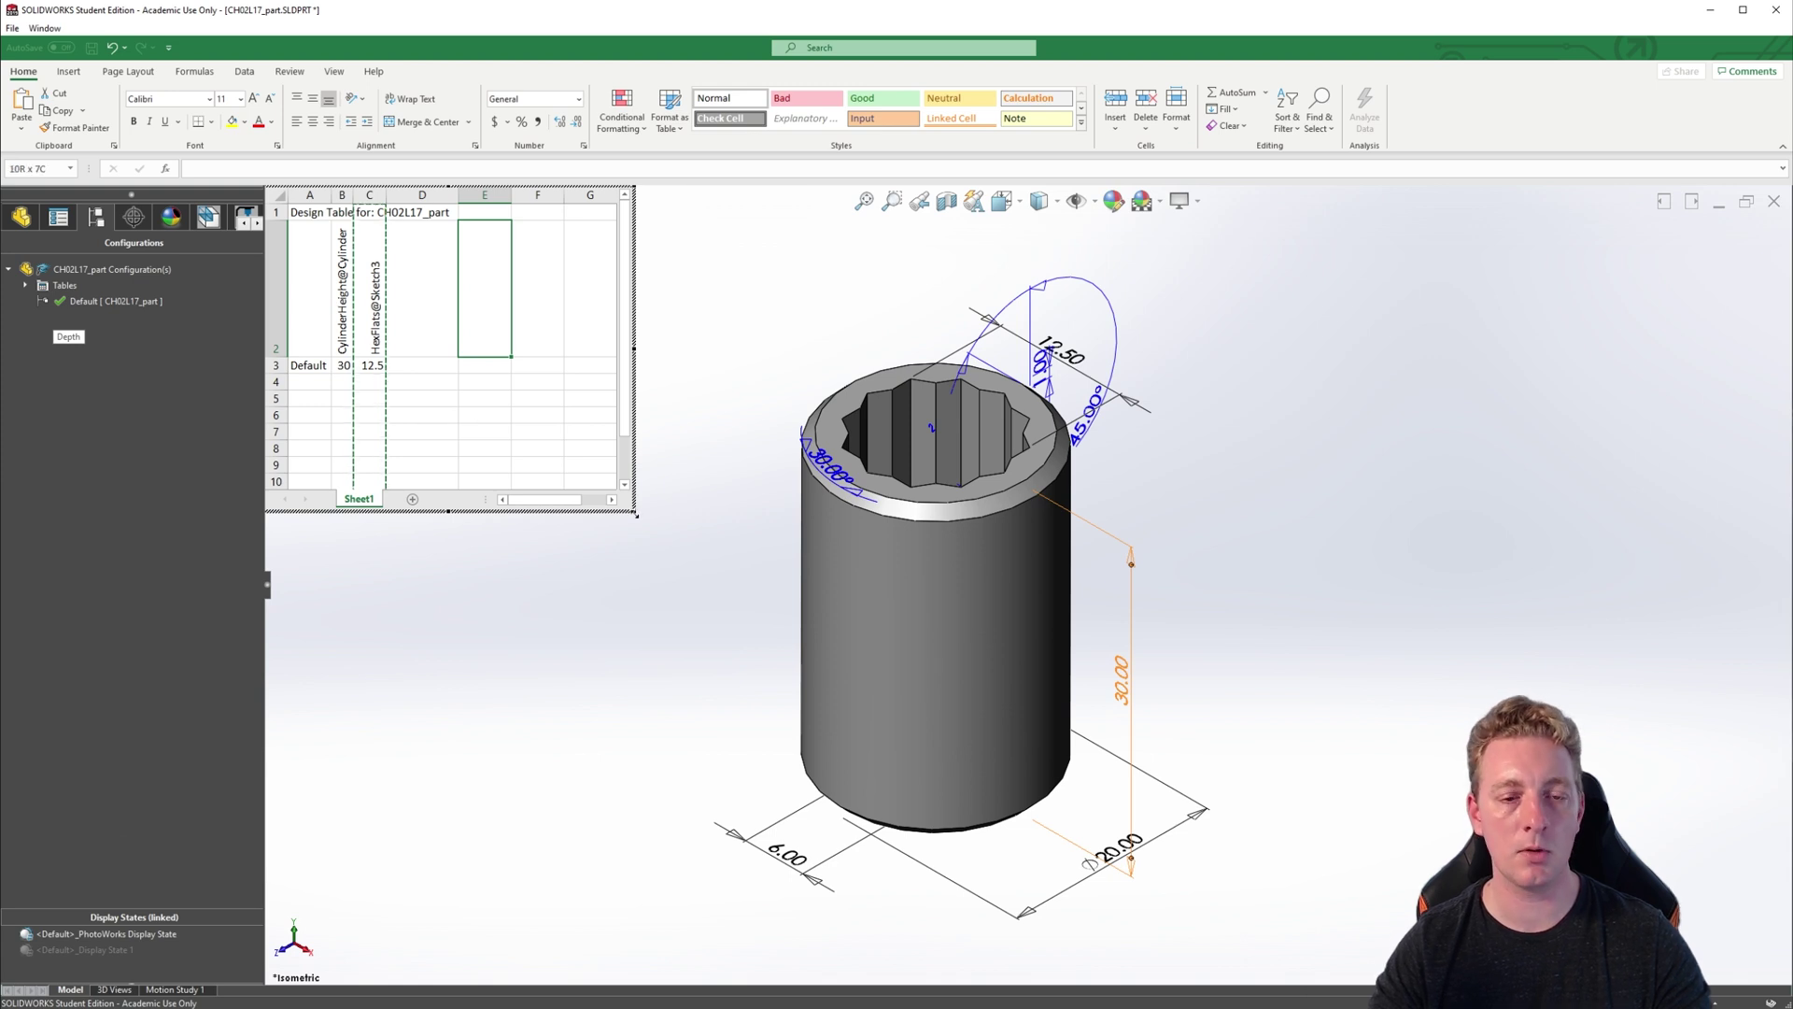
{"action": "left_click_drag", "start_coordinate": [379, 342], "coordinate": [793, 644]}
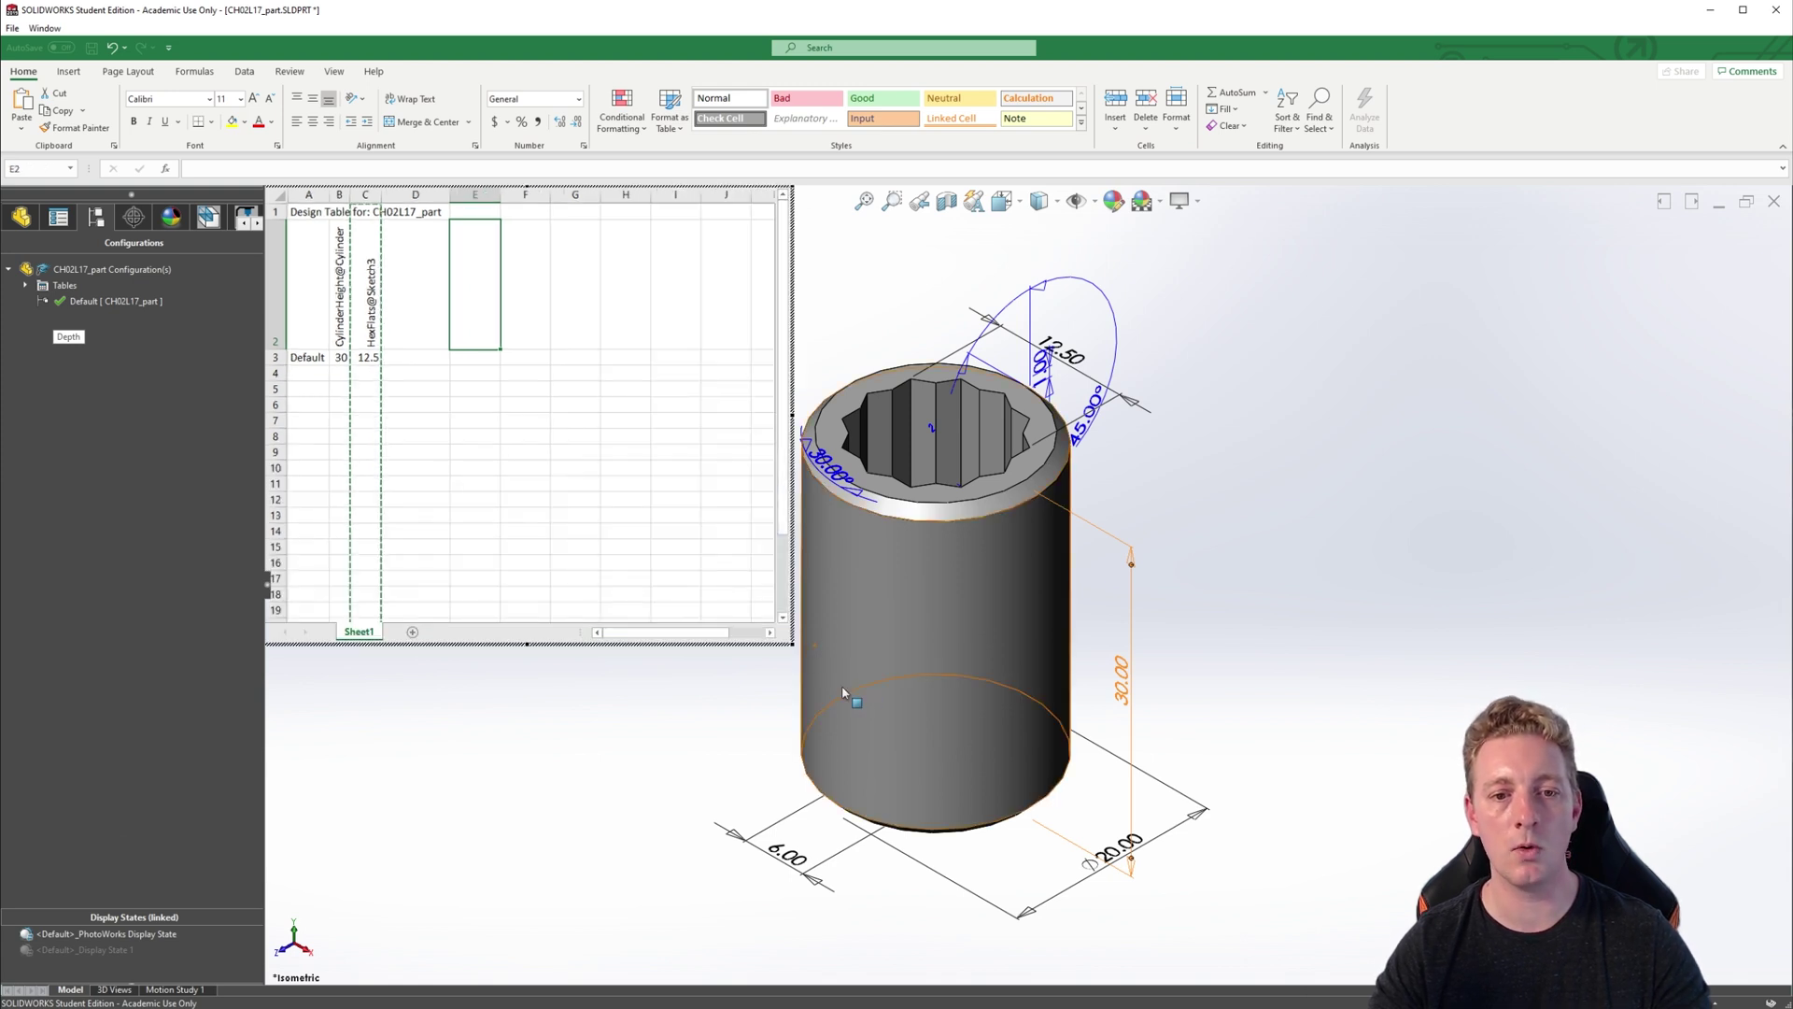
{"action": "left_click", "coordinate": [581, 484]}
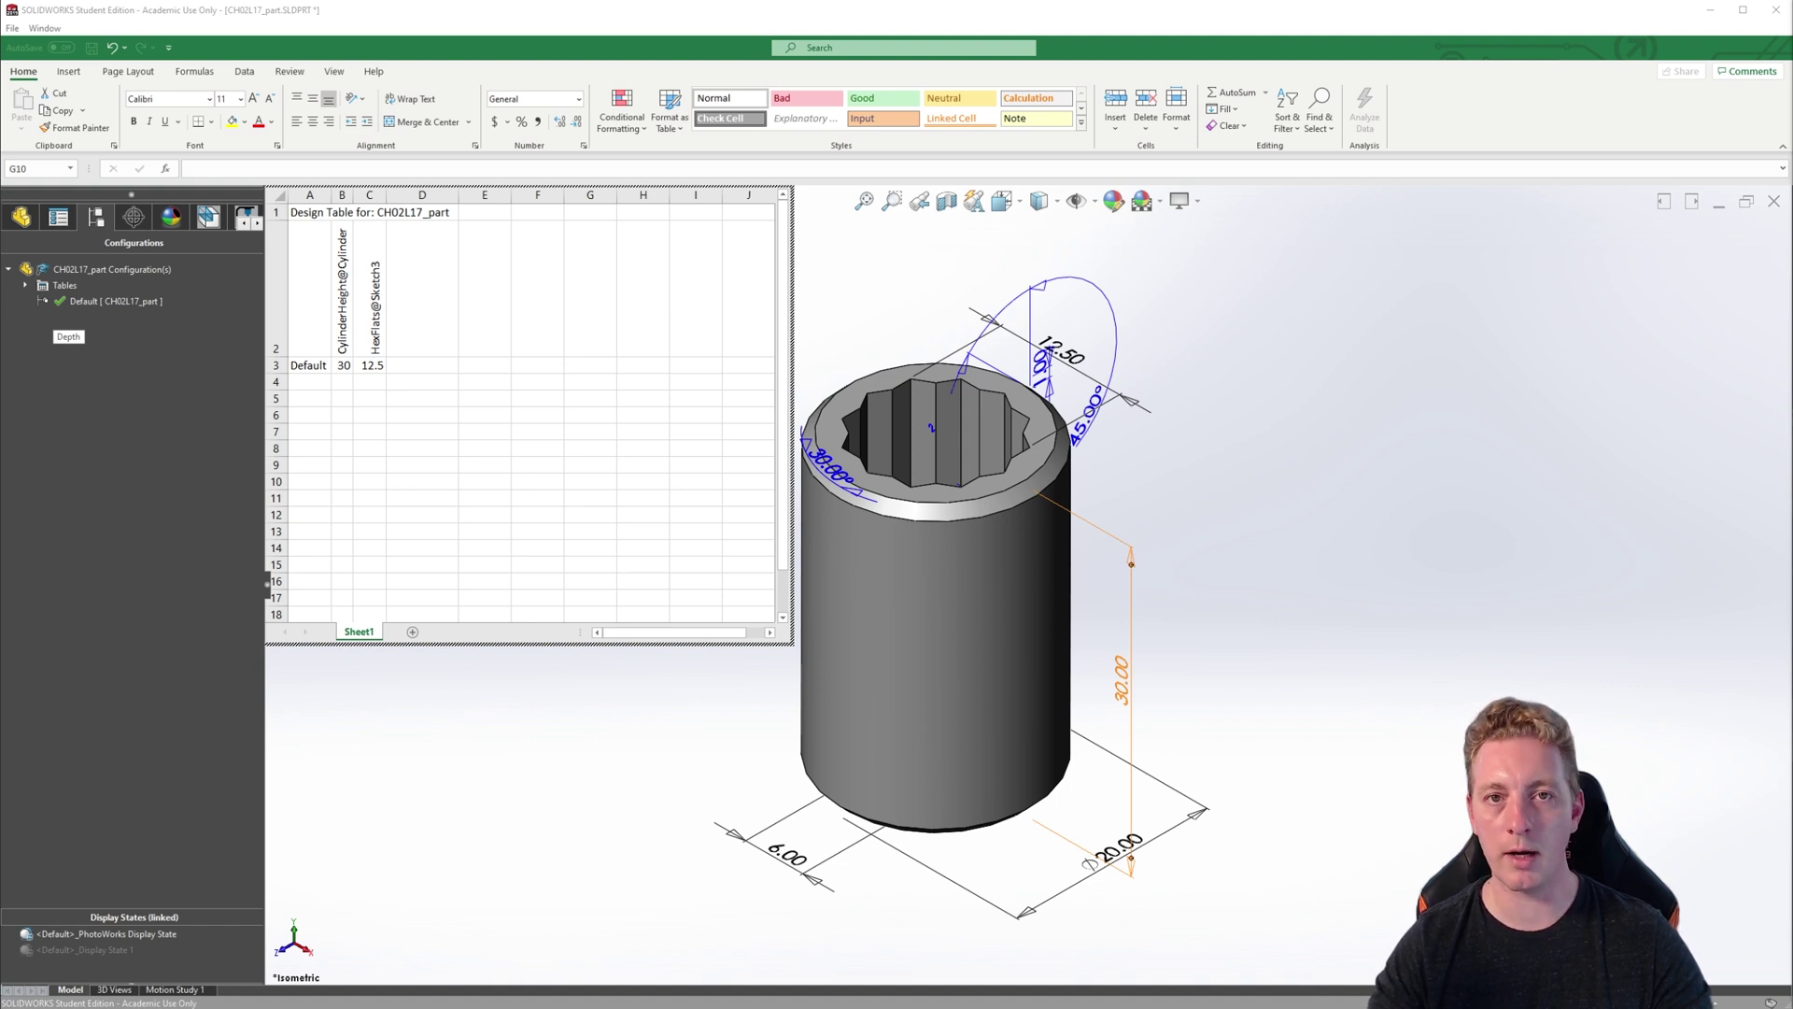
- Add the 12 Point feature's suppression state to the design table in the column after HexFlats@Sketch3
{"action": "left_click", "coordinate": [338, 366]}
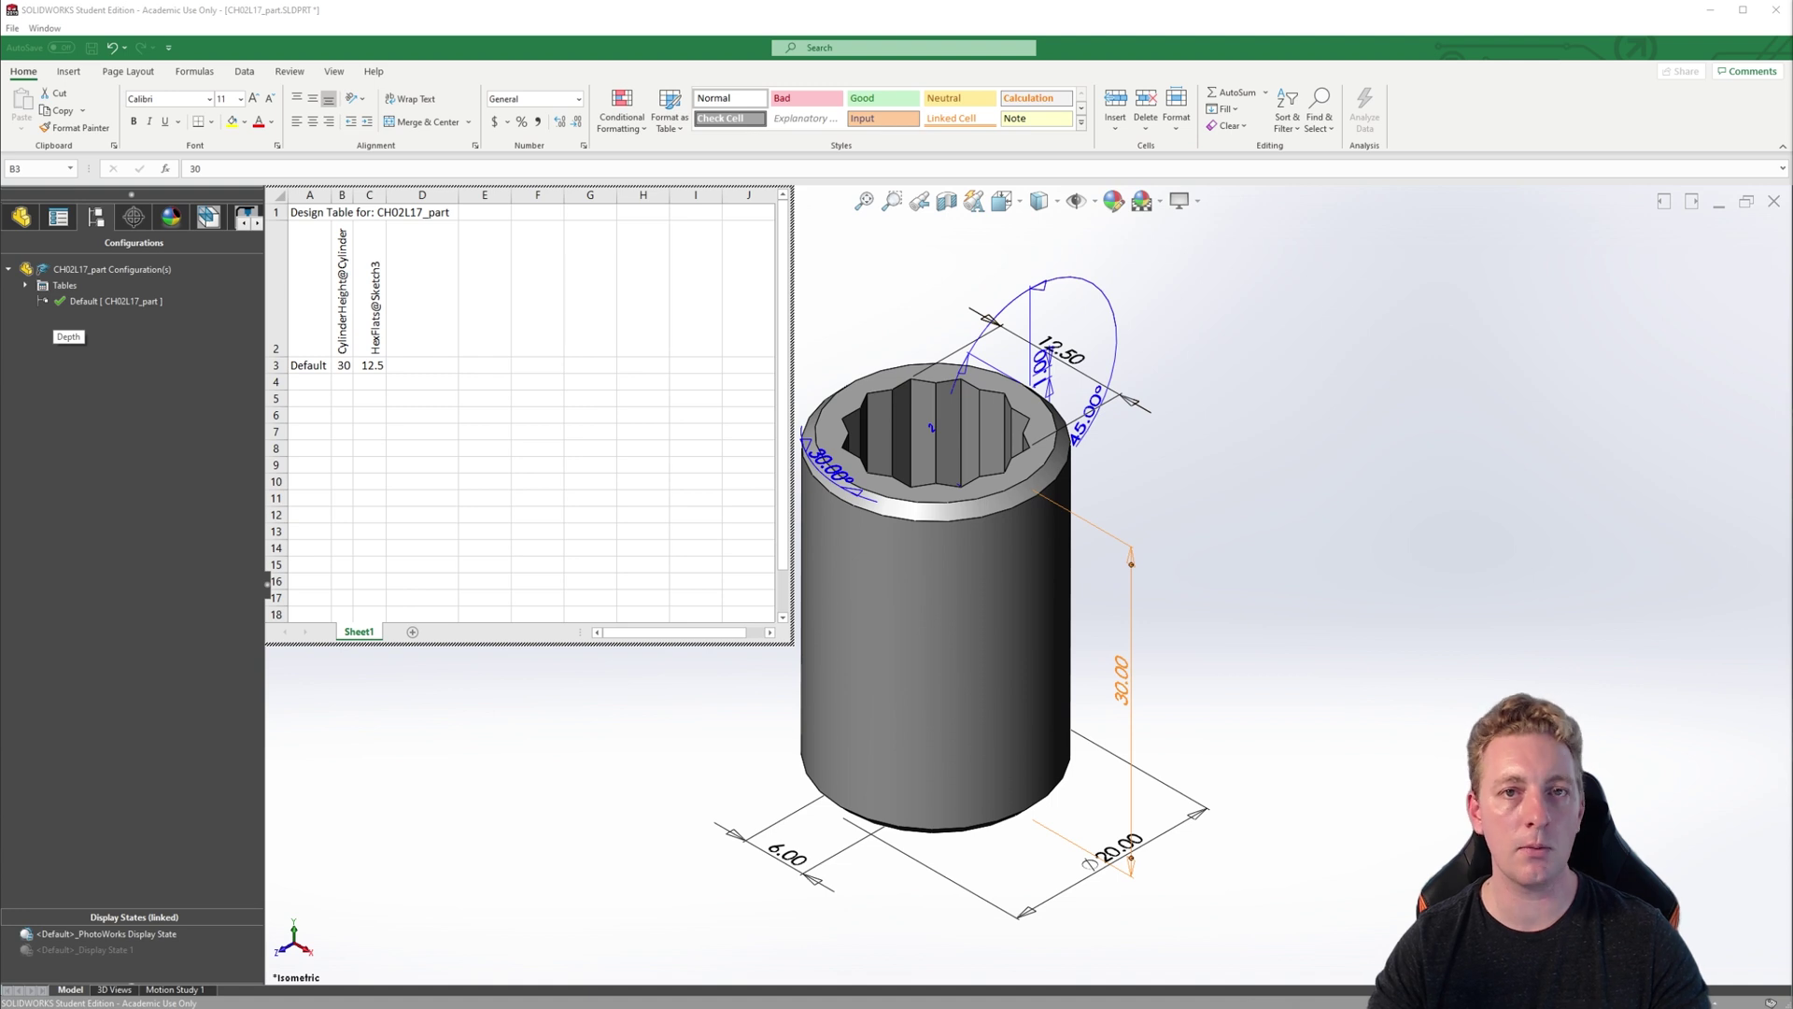
{"action": "left_click", "coordinate": [426, 315]}
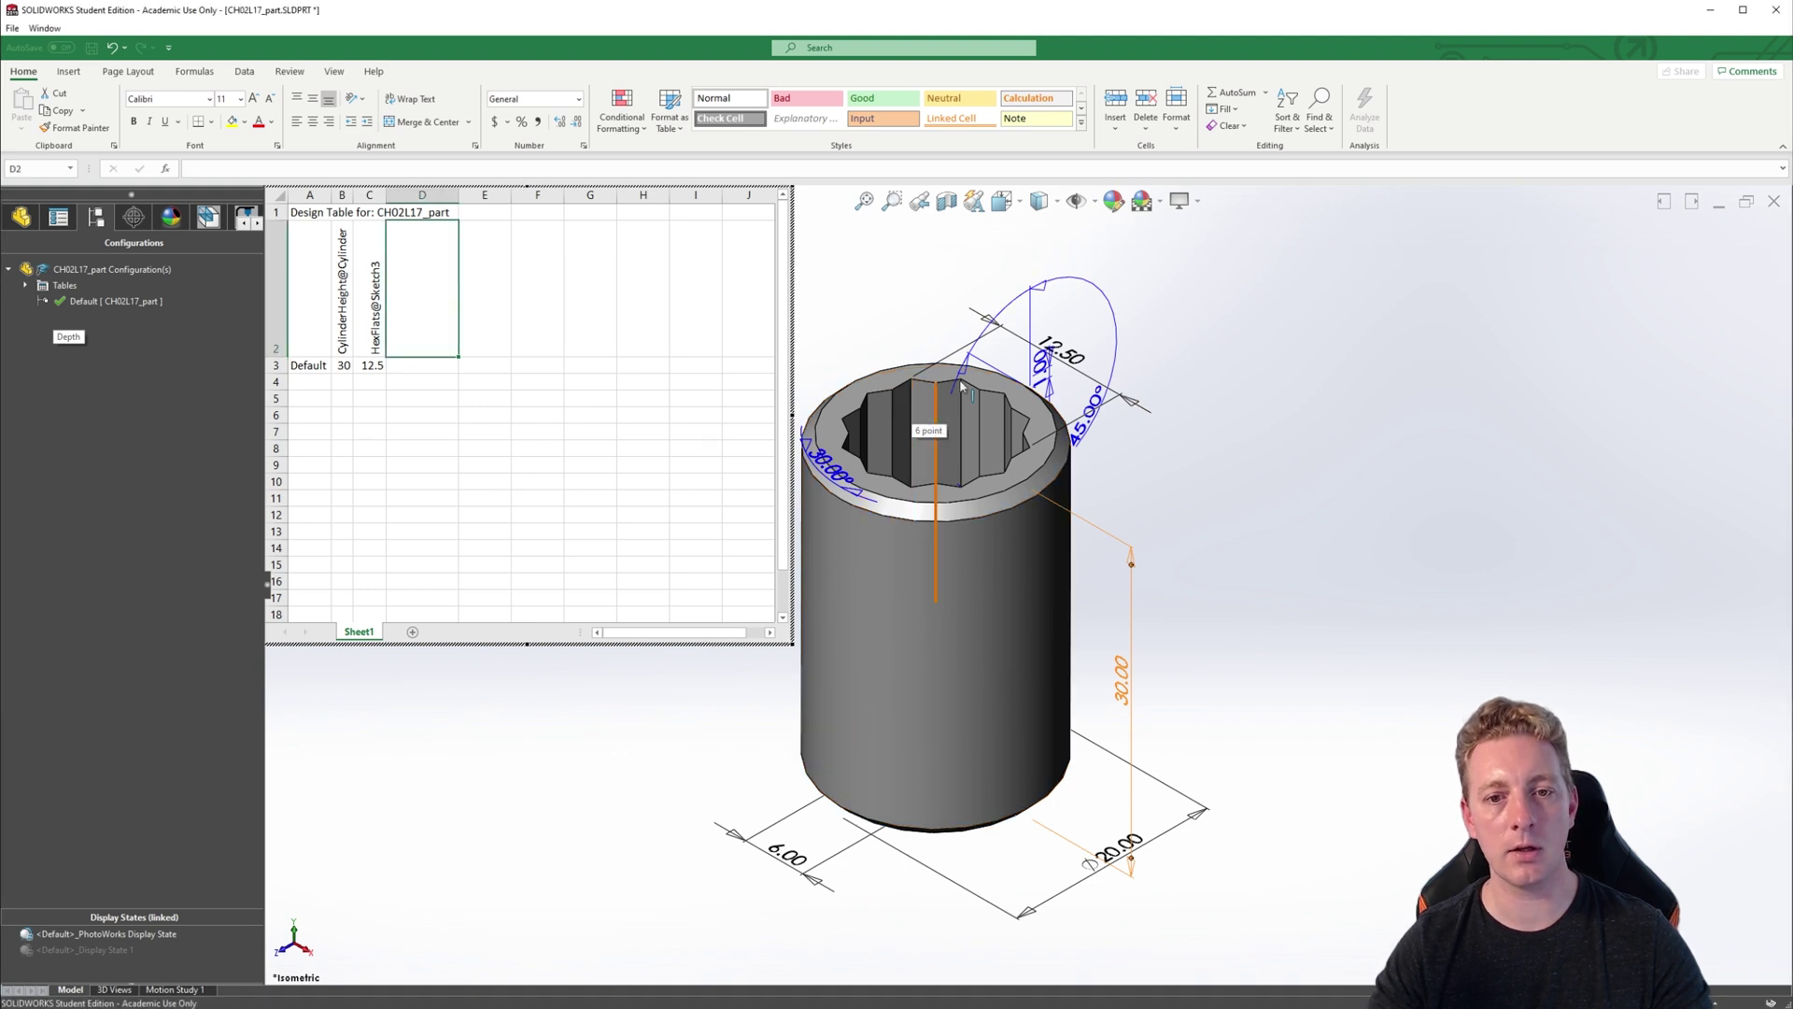
{"action": "left_click", "coordinate": [22, 218]}
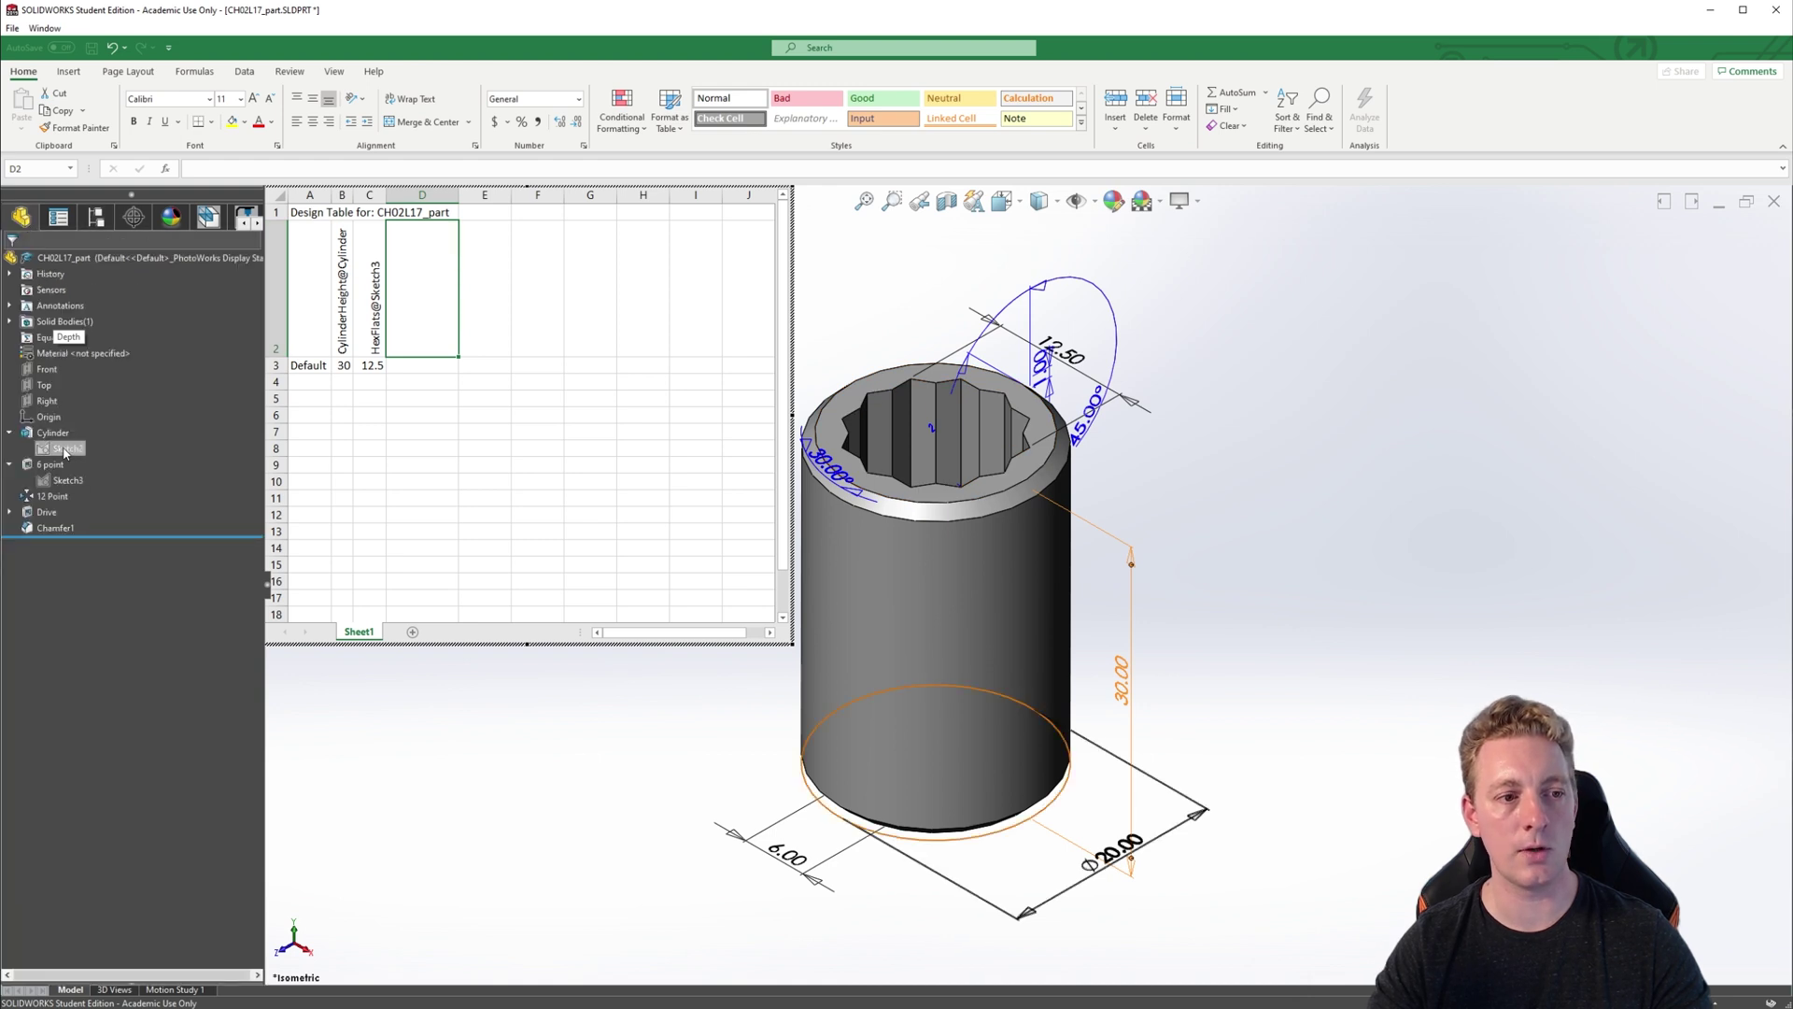
{"action": "double_click", "coordinate": [26, 499]}
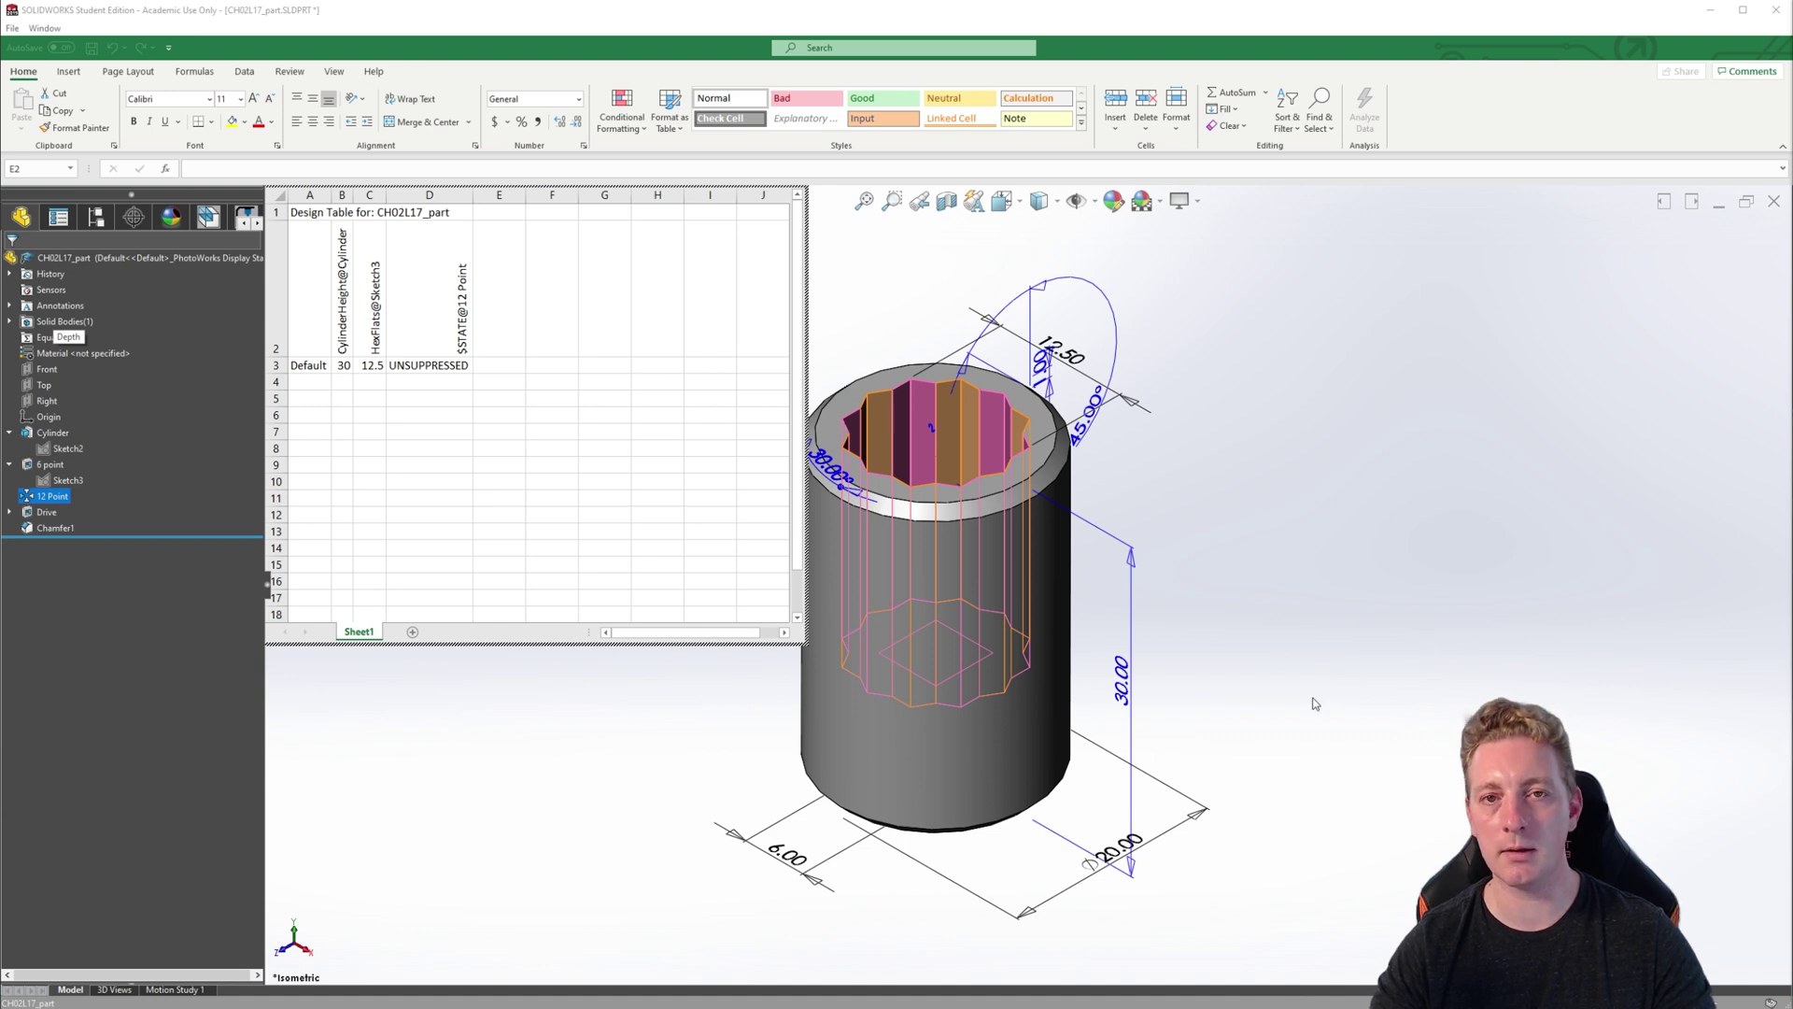
- Add the cylinder's 20 mm diameter dimension to the design table after the 12 Point suppression state
{"action": "key", "text": "Escape"}
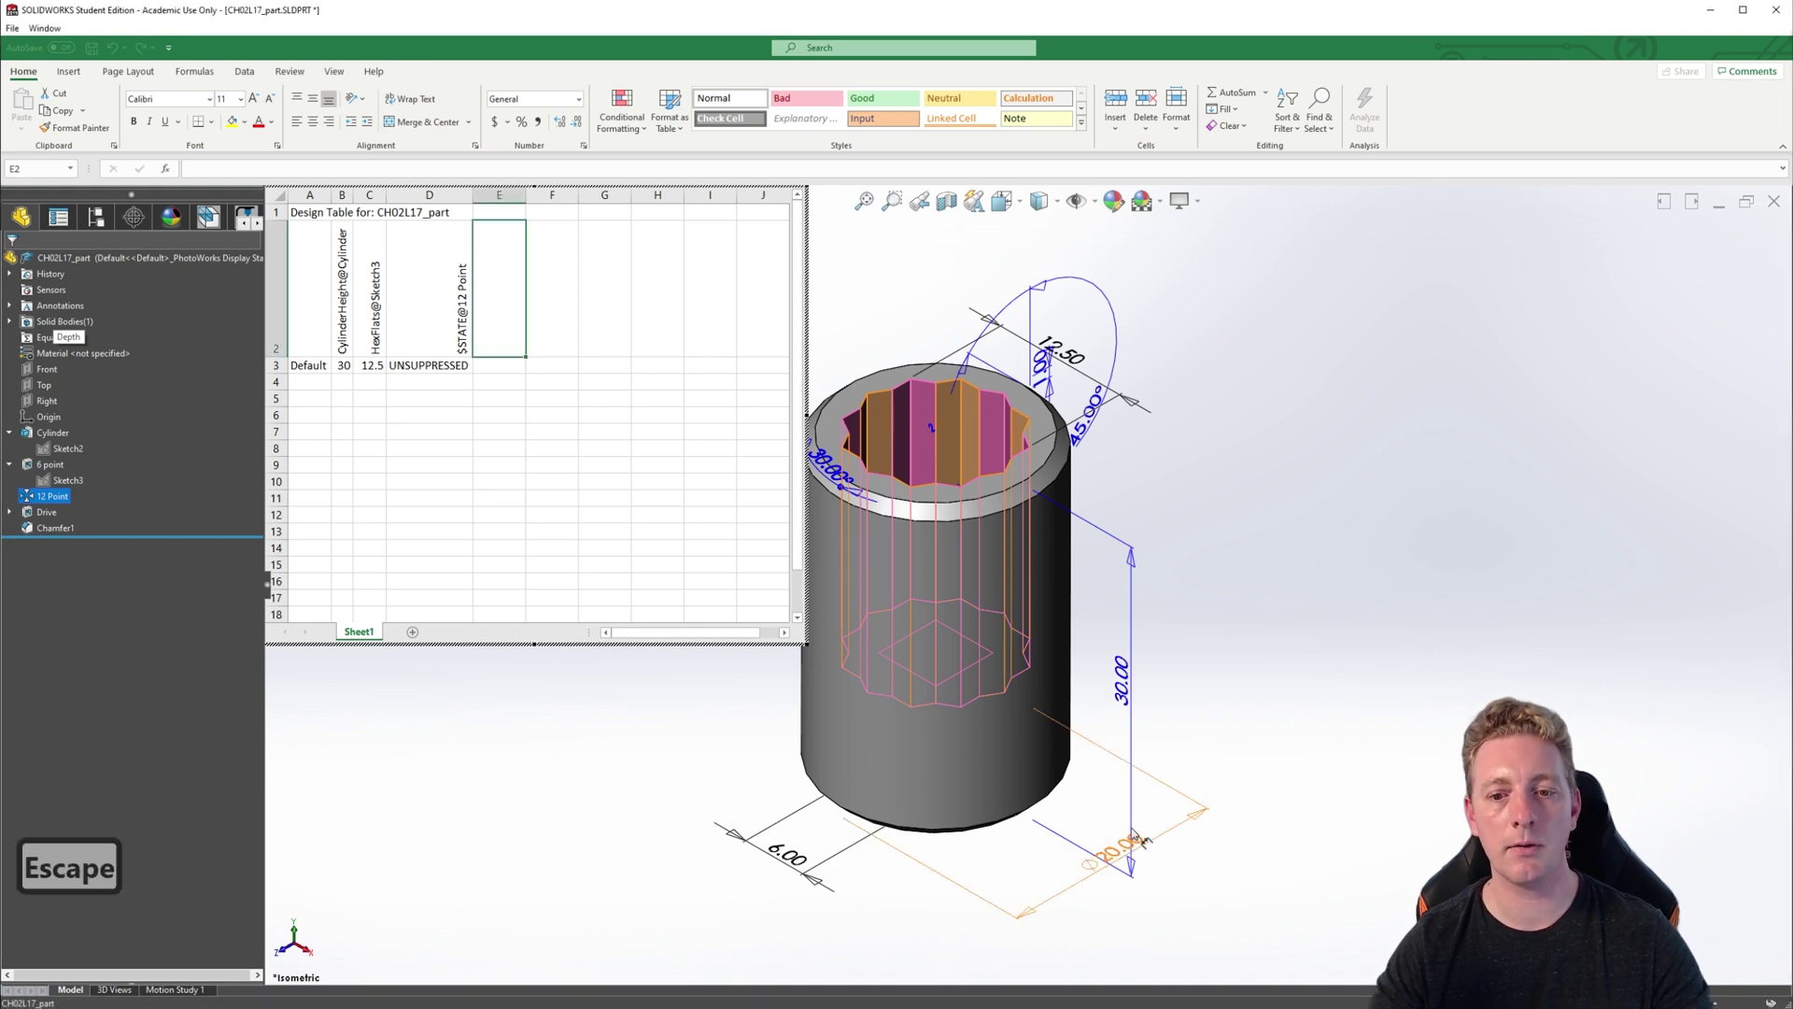
{"action": "double_click", "coordinate": [1116, 858]}
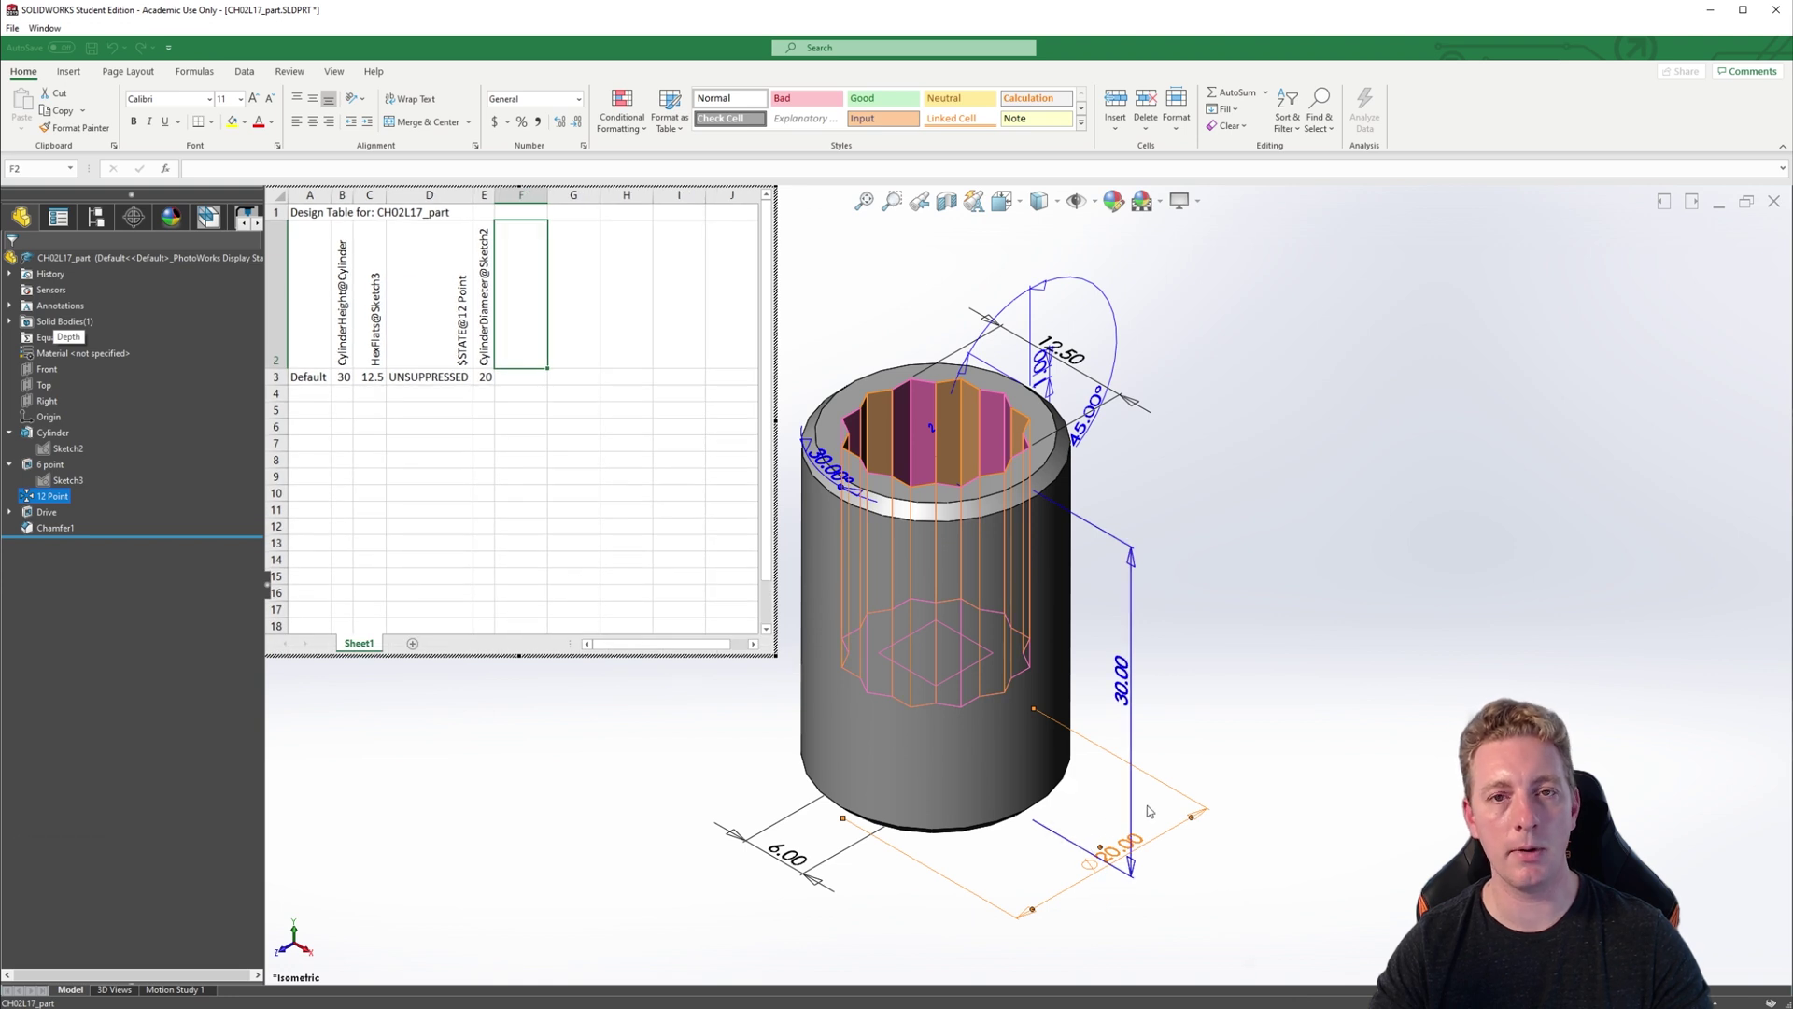
{"action": "double_click", "coordinate": [1063, 814]}
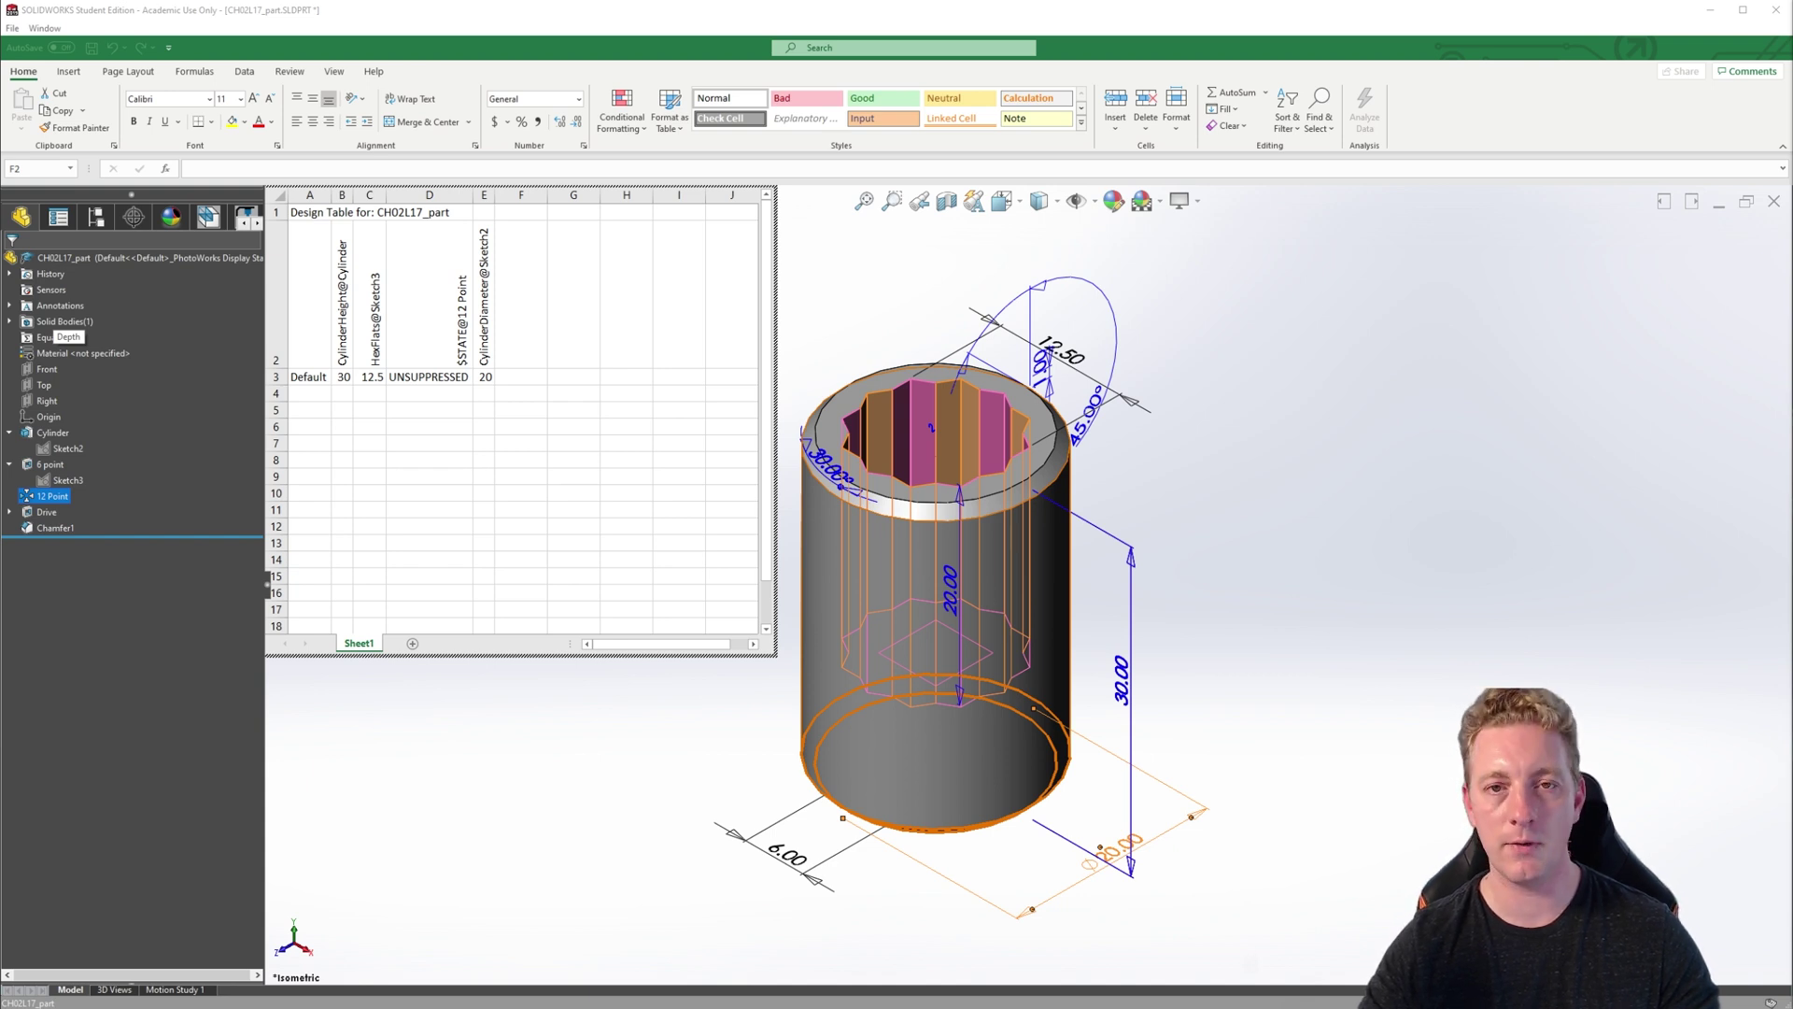
{"action": "left_click", "coordinate": [565, 360]}
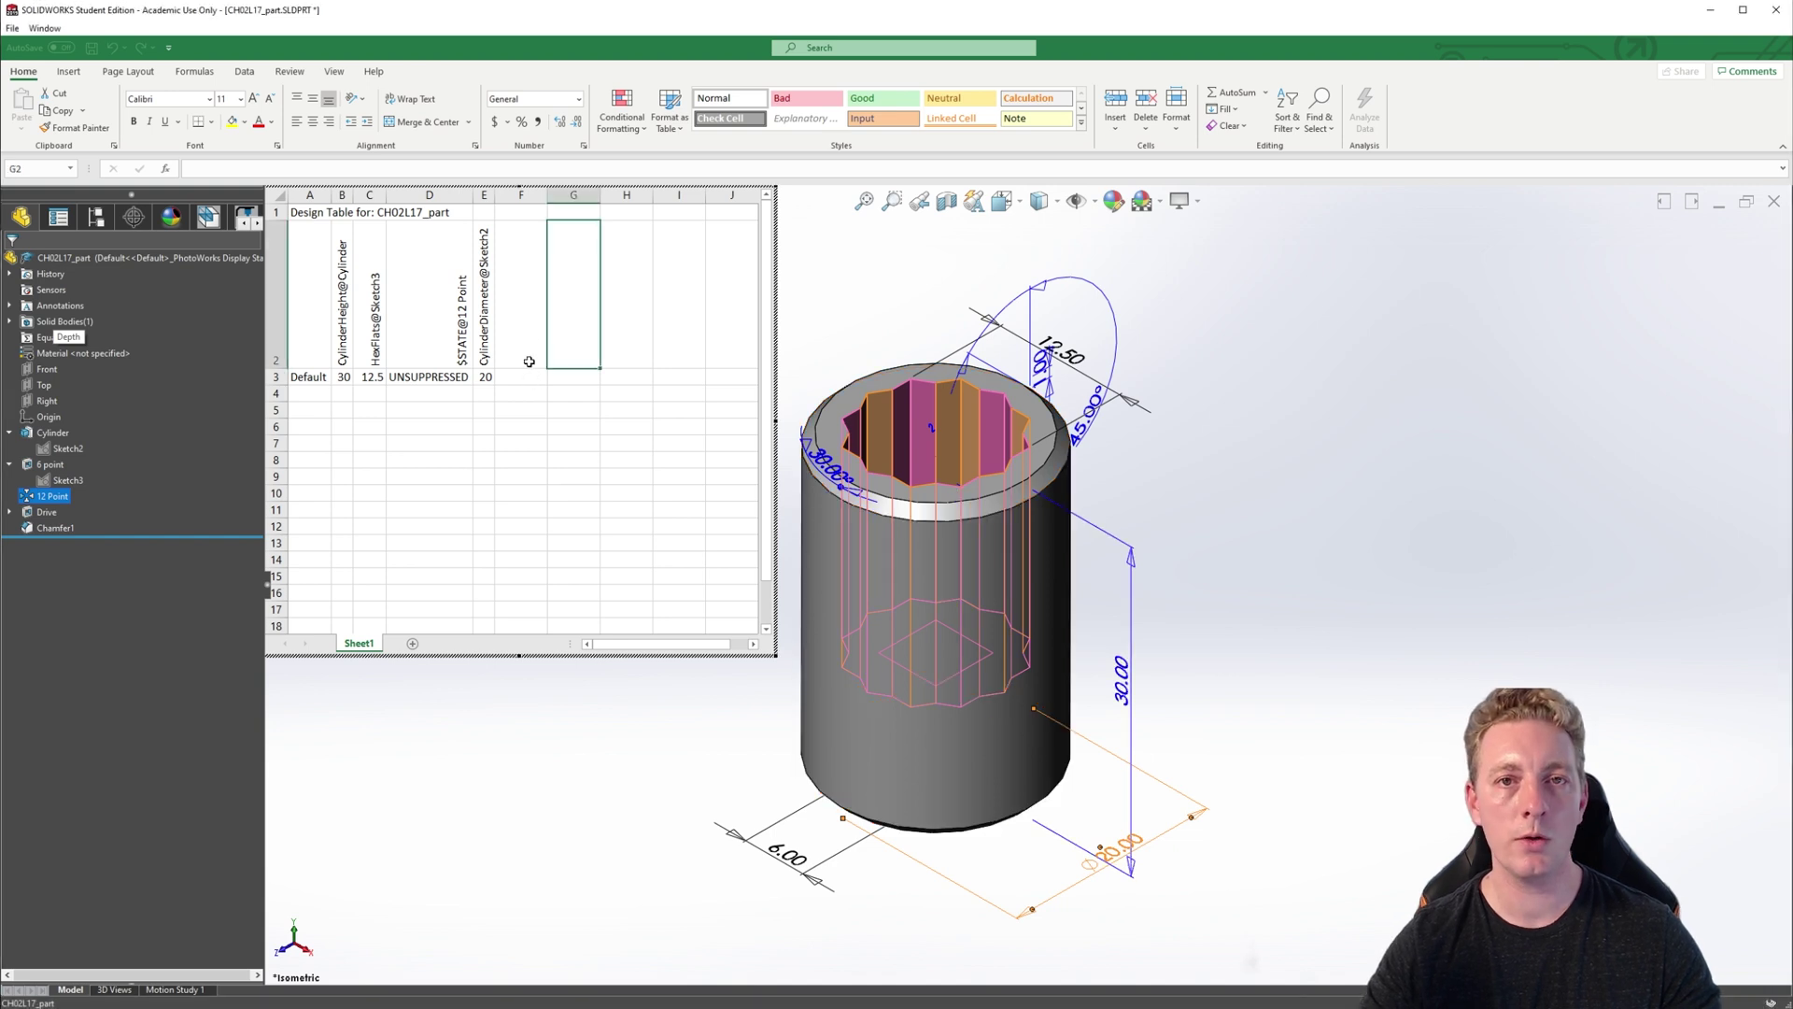
- Move the CylinderDiameter@Sketch2 column in front of the CylinderHeight@Cylinder column
{"action": "left_click", "coordinate": [483, 196]}
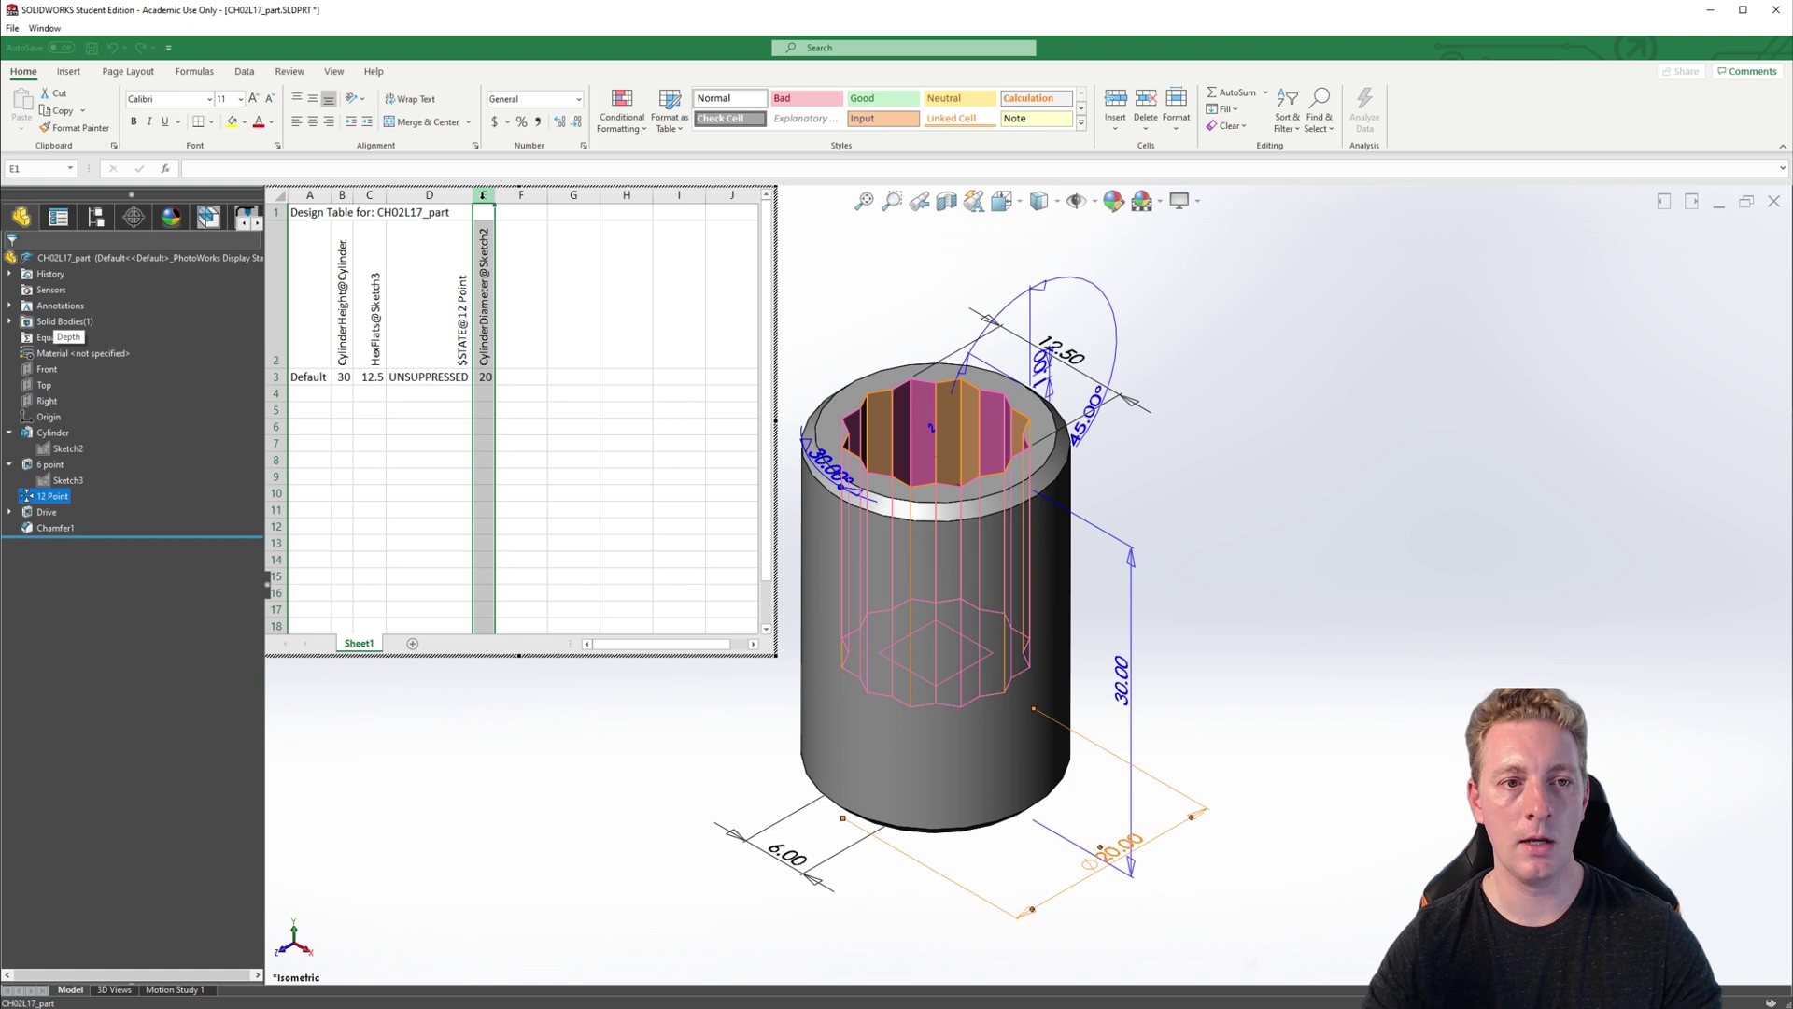
{"action": "key", "text": "ctrl+x"}
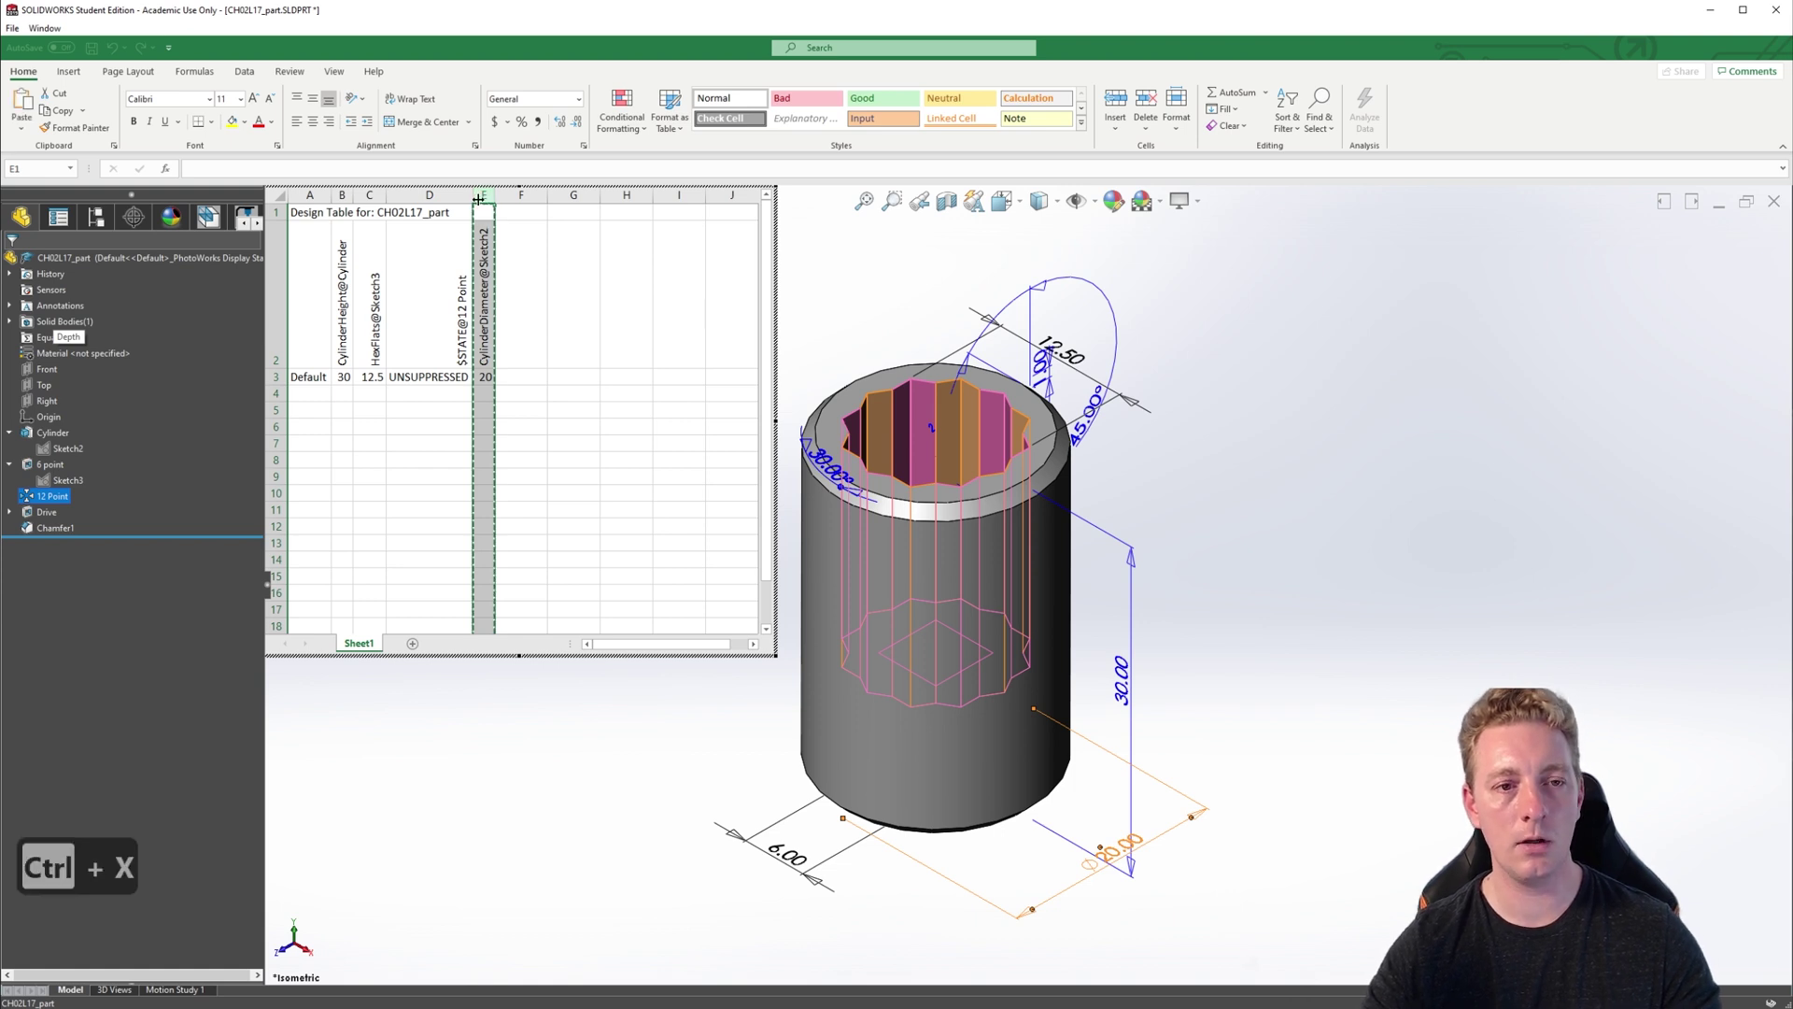
{"action": "left_click", "coordinate": [344, 195]}
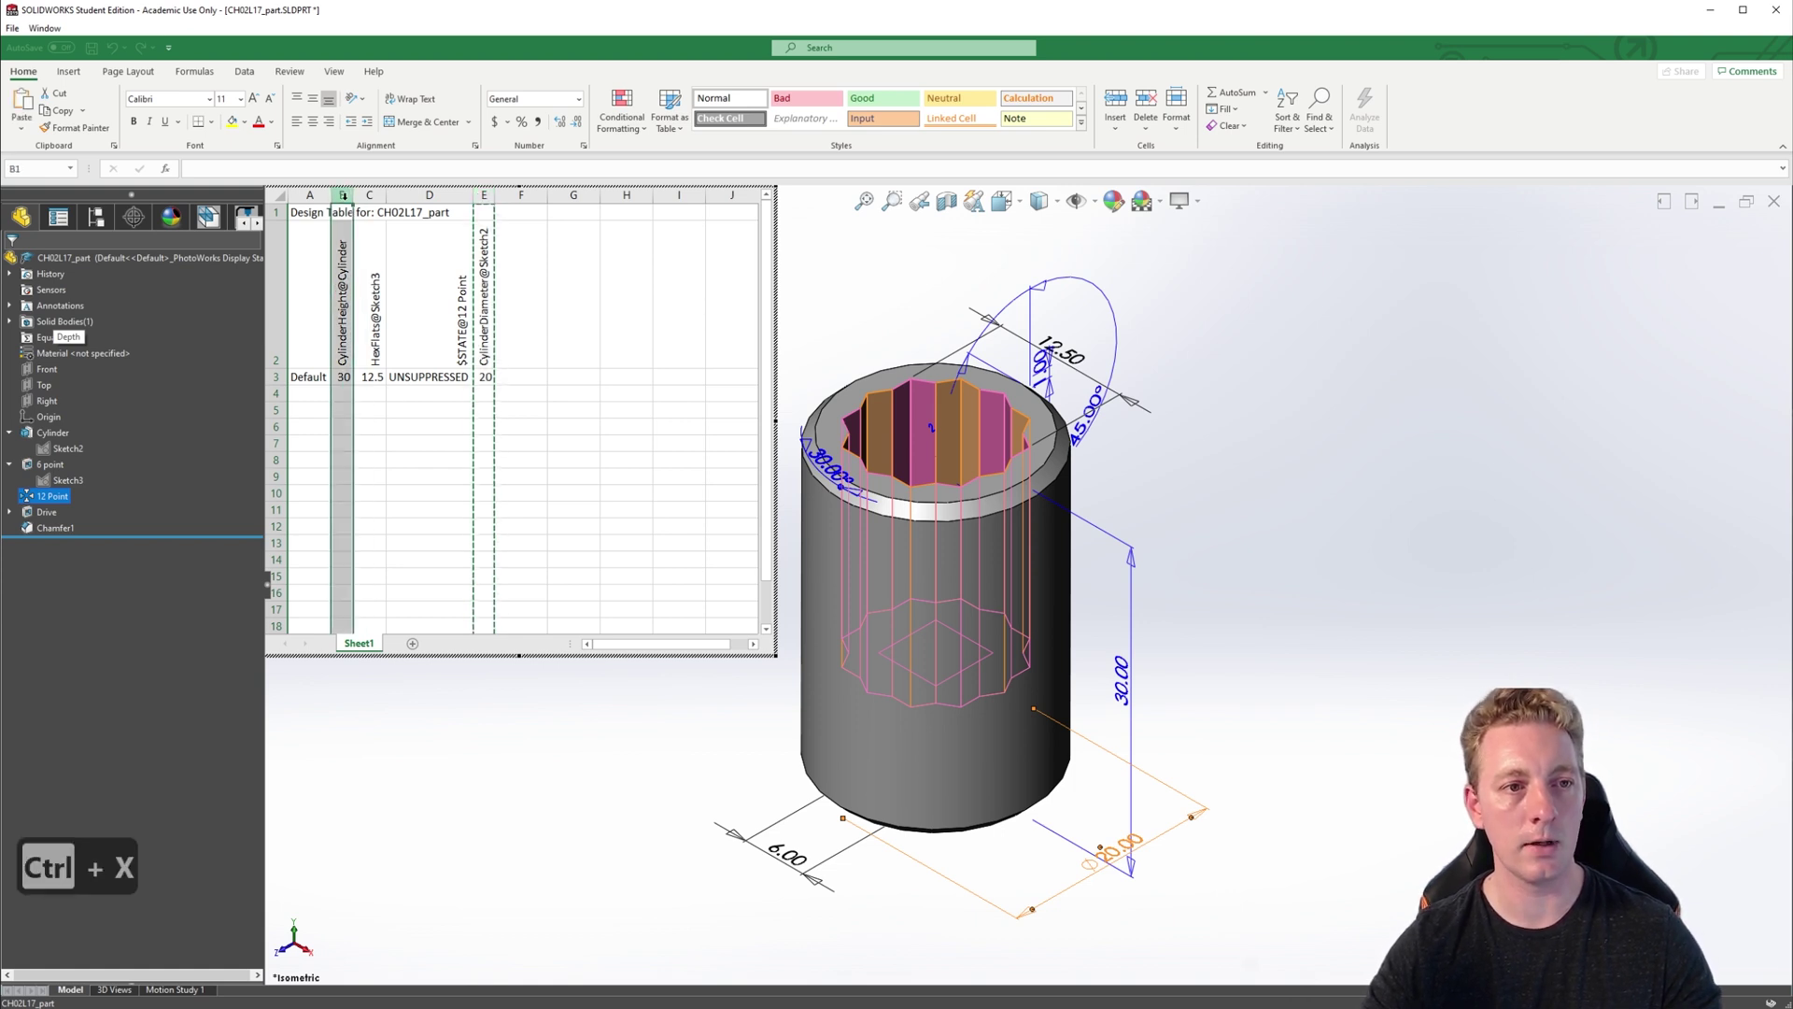
{"action": "right_click", "coordinate": [343, 196]}
{"action": "left_click", "coordinate": [393, 327]}
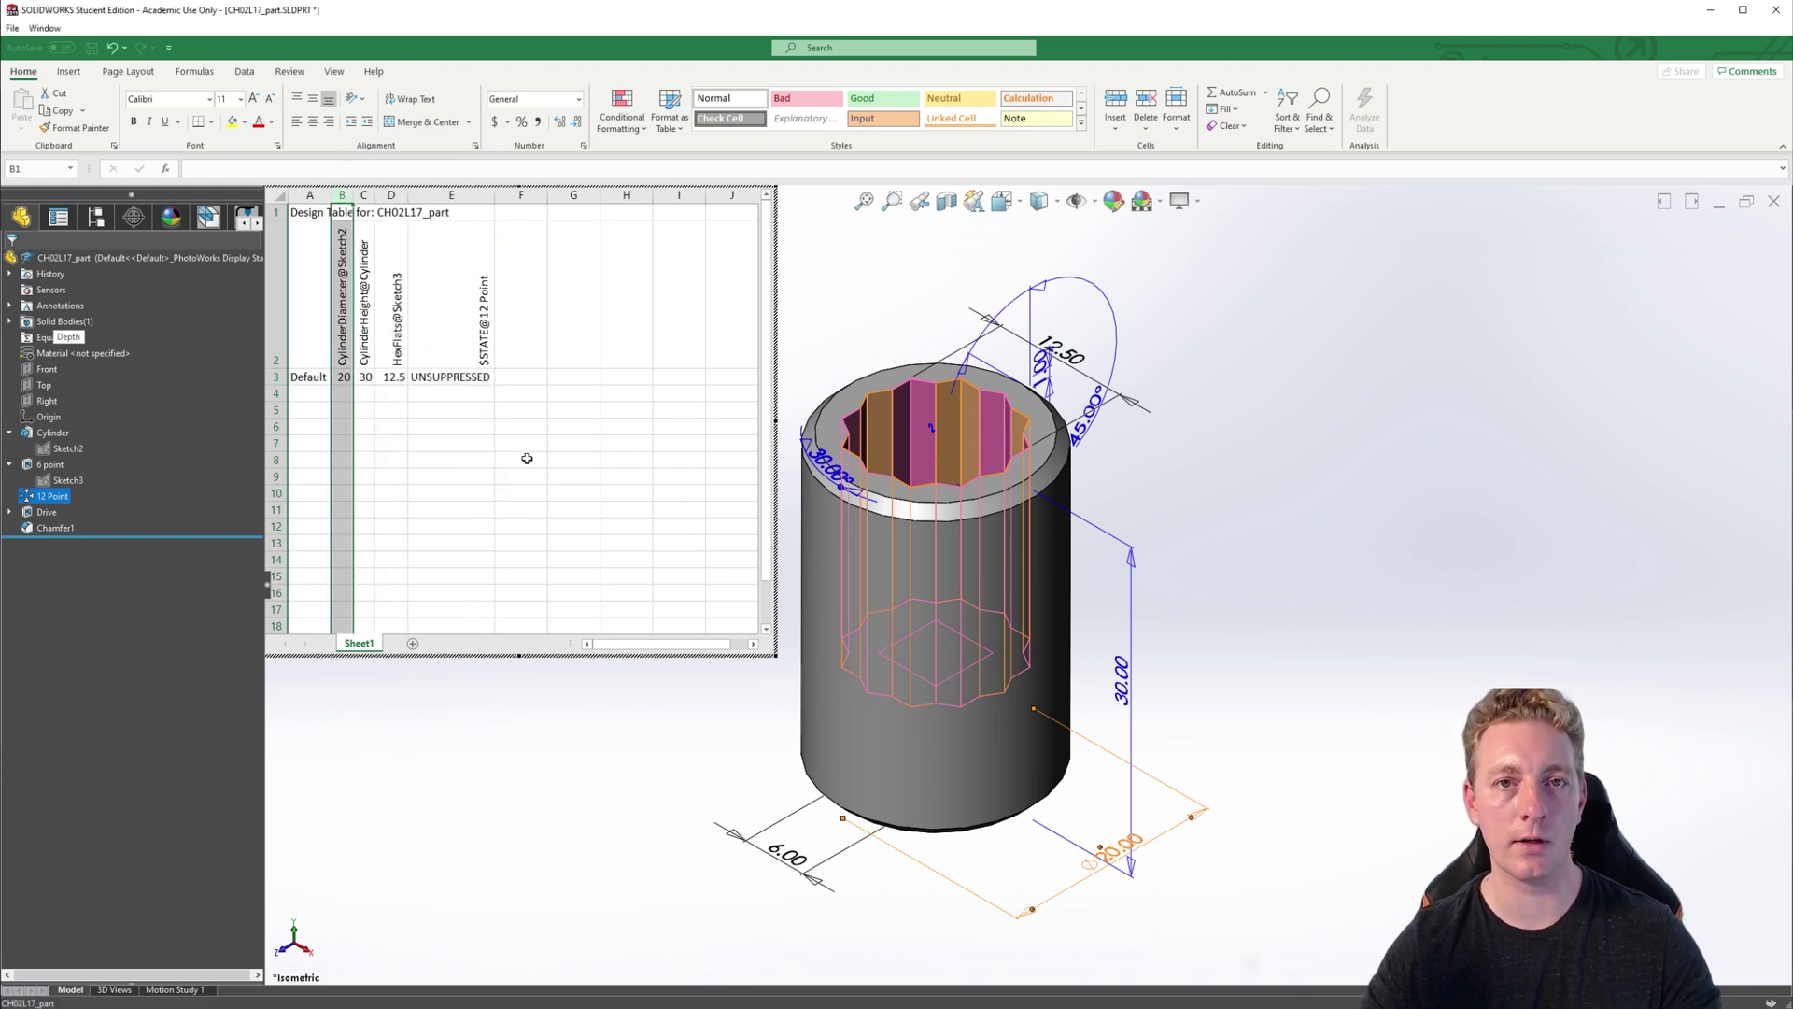
{"action": "left_click", "coordinate": [934, 826]}
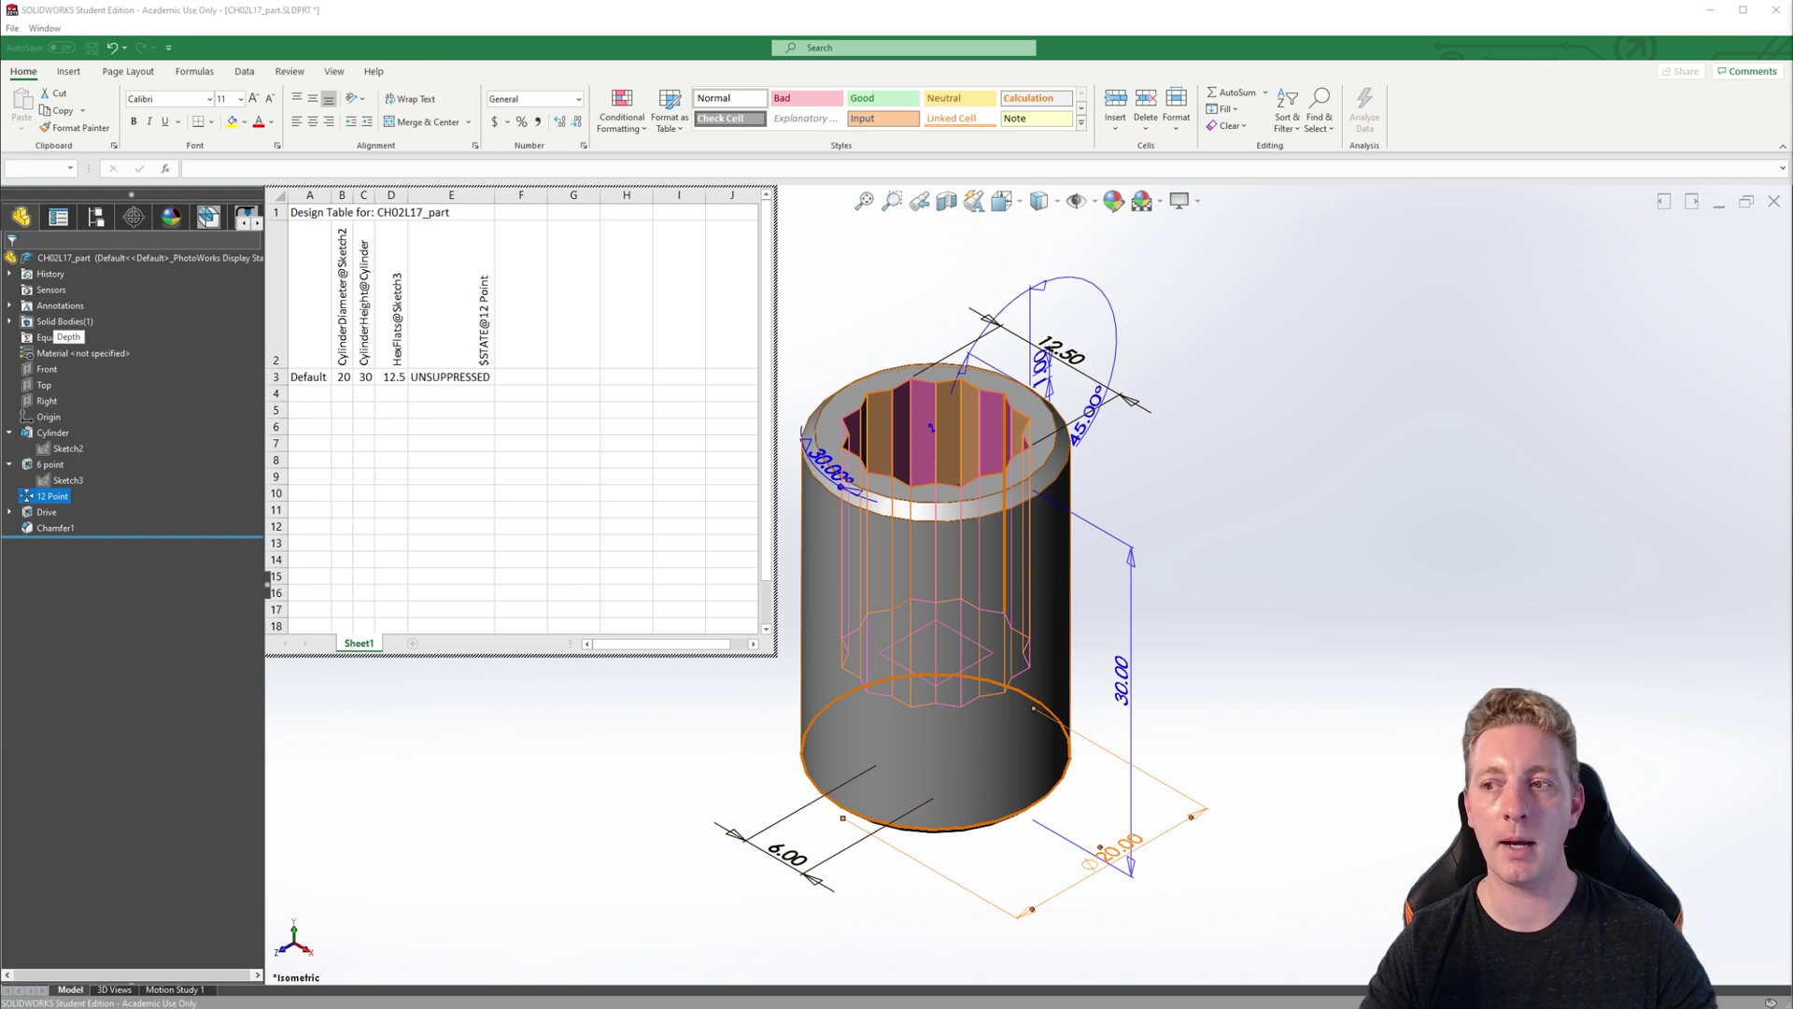
- Copy the complete Default configuration row into rows 4 and 5 of the design table
{"action": "left_click_drag", "start_coordinate": [308, 376], "coordinate": [448, 378]}
{"action": "key", "text": "ctrl+c"}
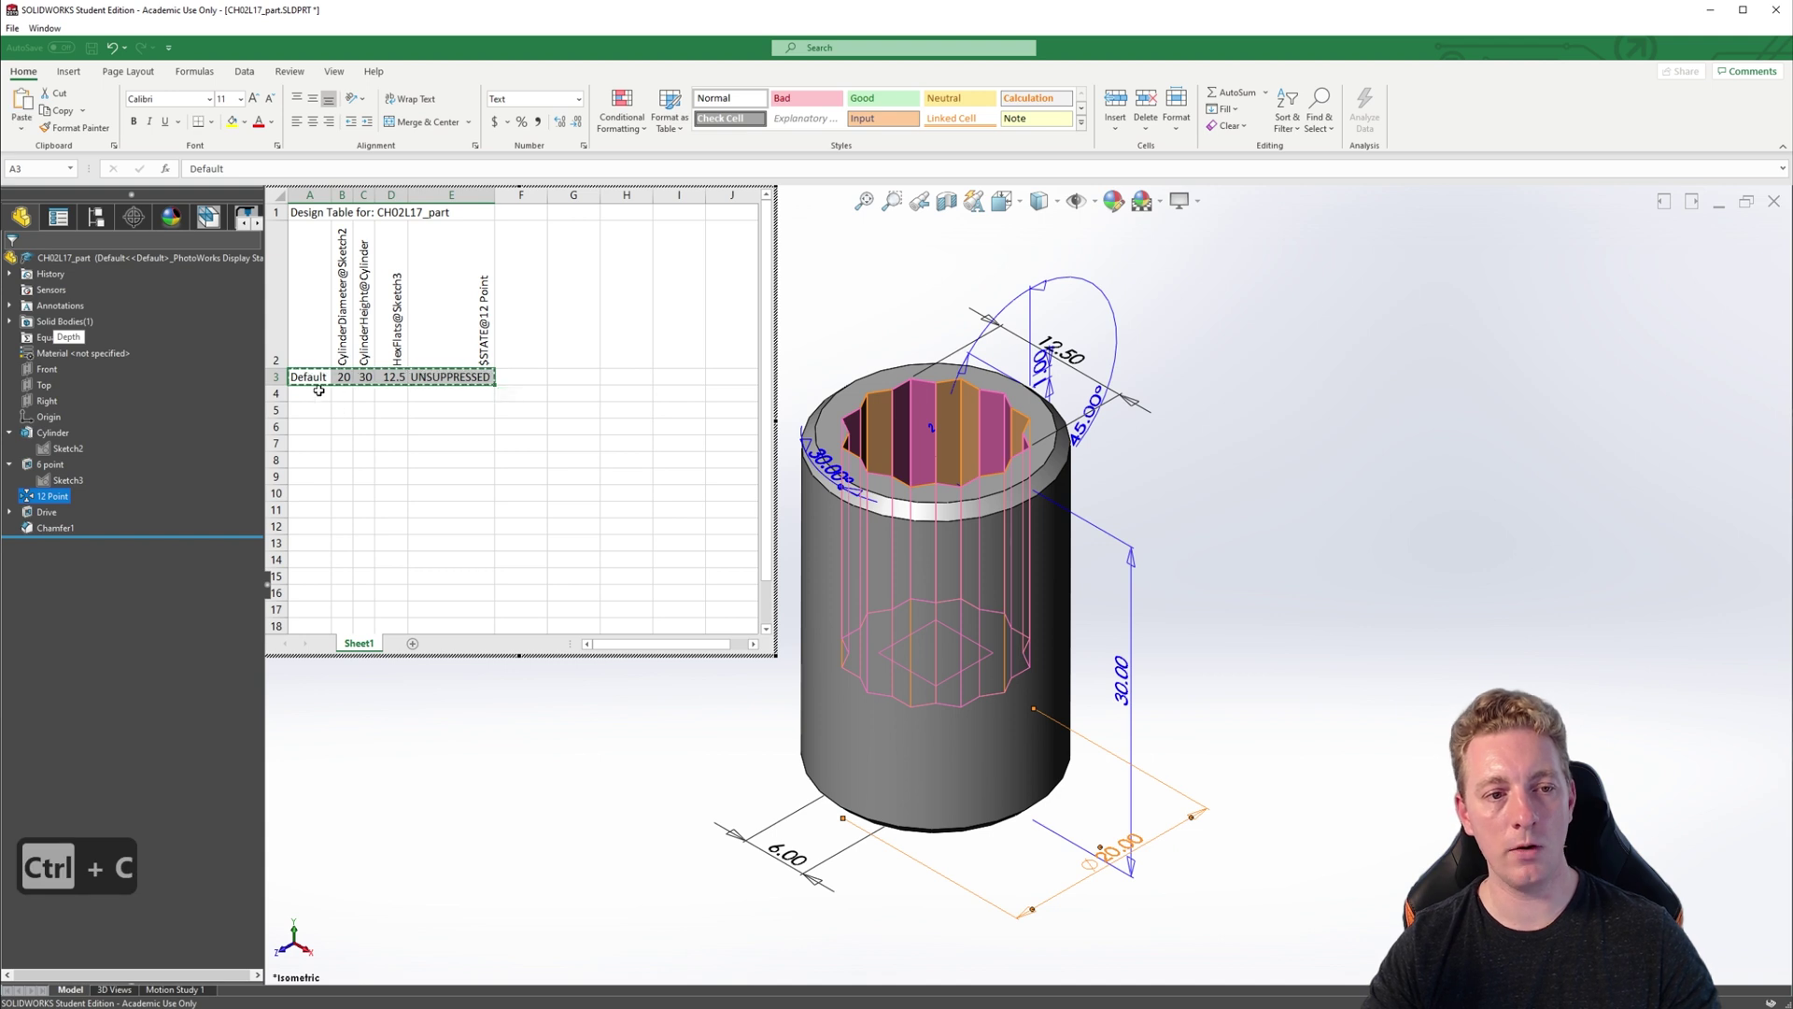
{"action": "key", "text": "ctrl+c"}
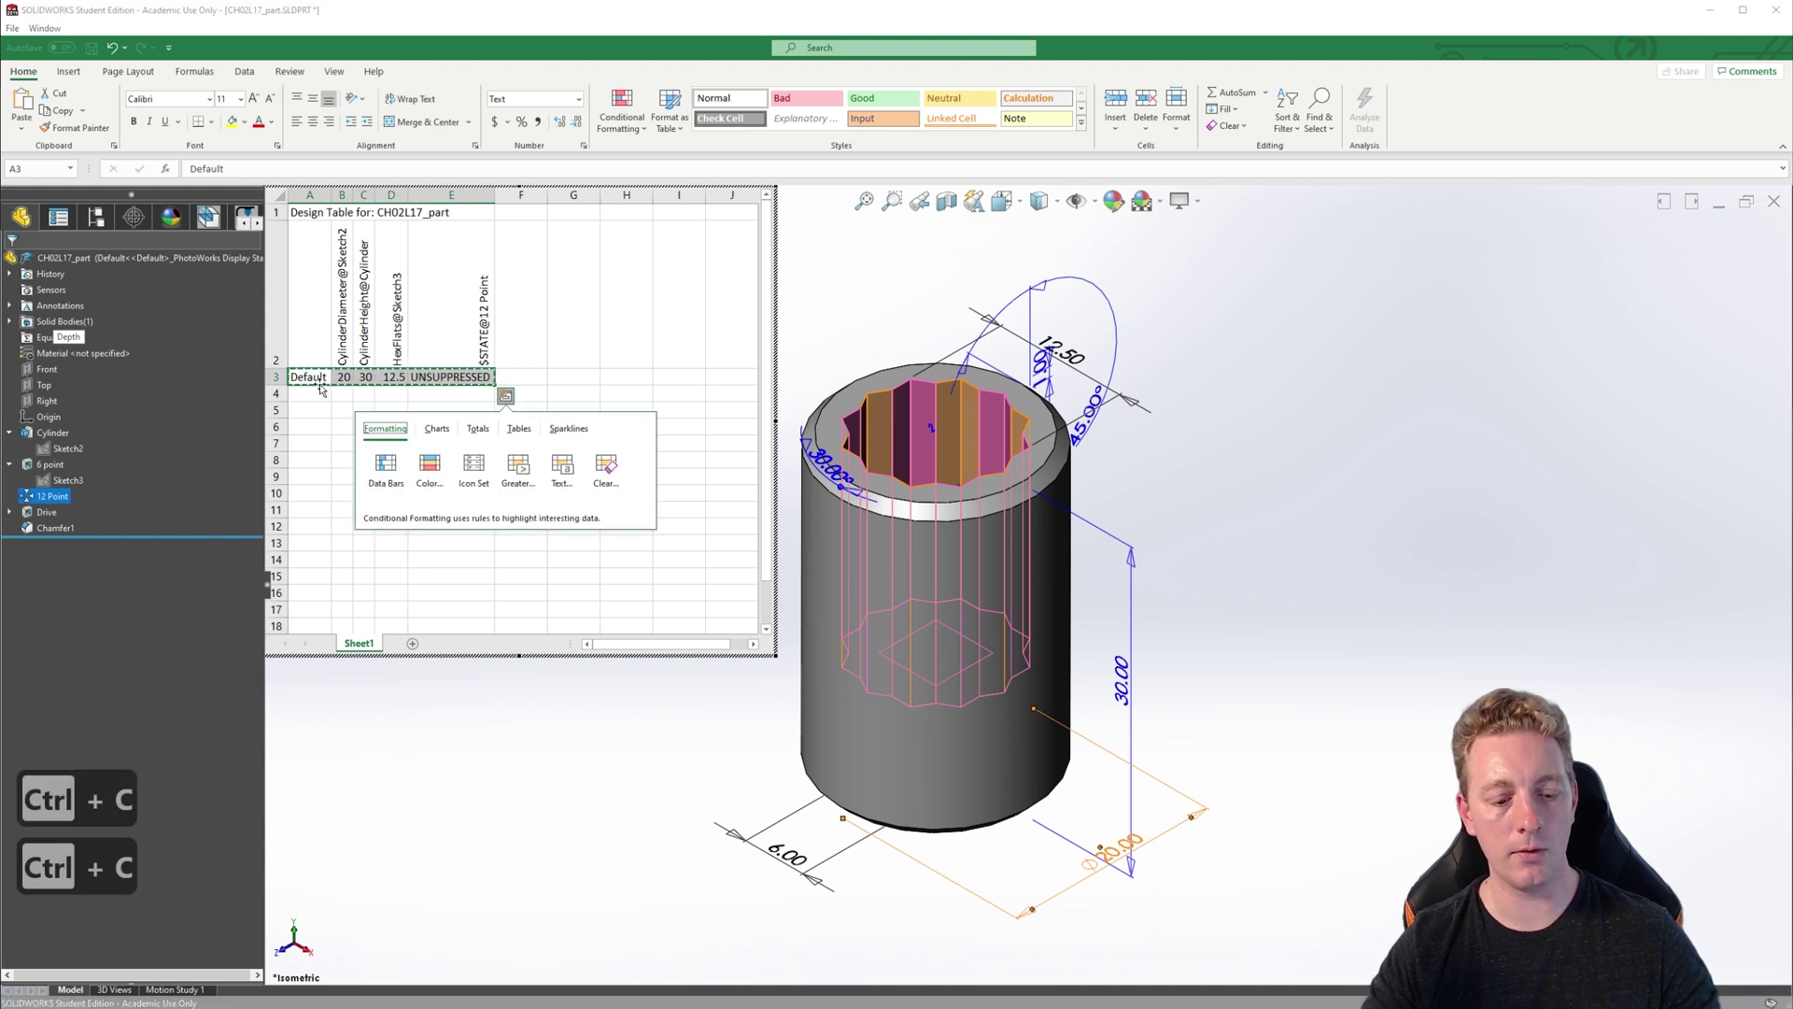
{"action": "left_click", "coordinate": [310, 390]}
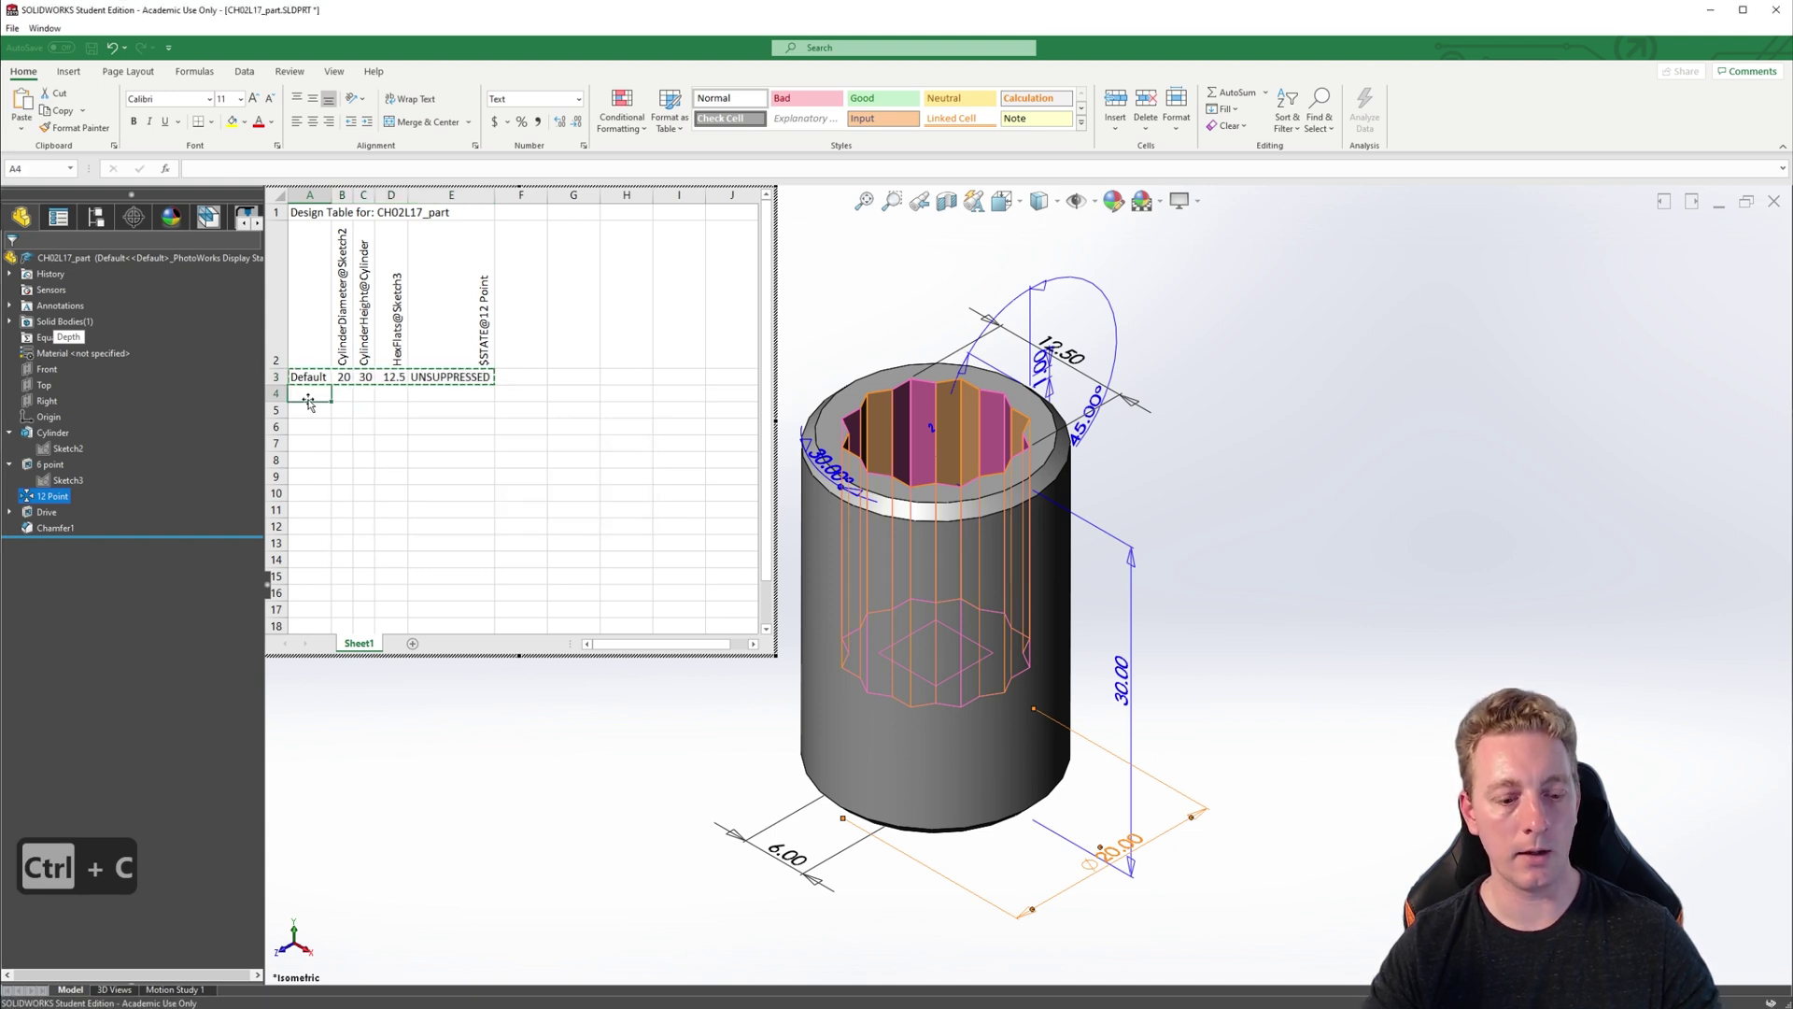
{"action": "key", "text": "ctrl+v"}
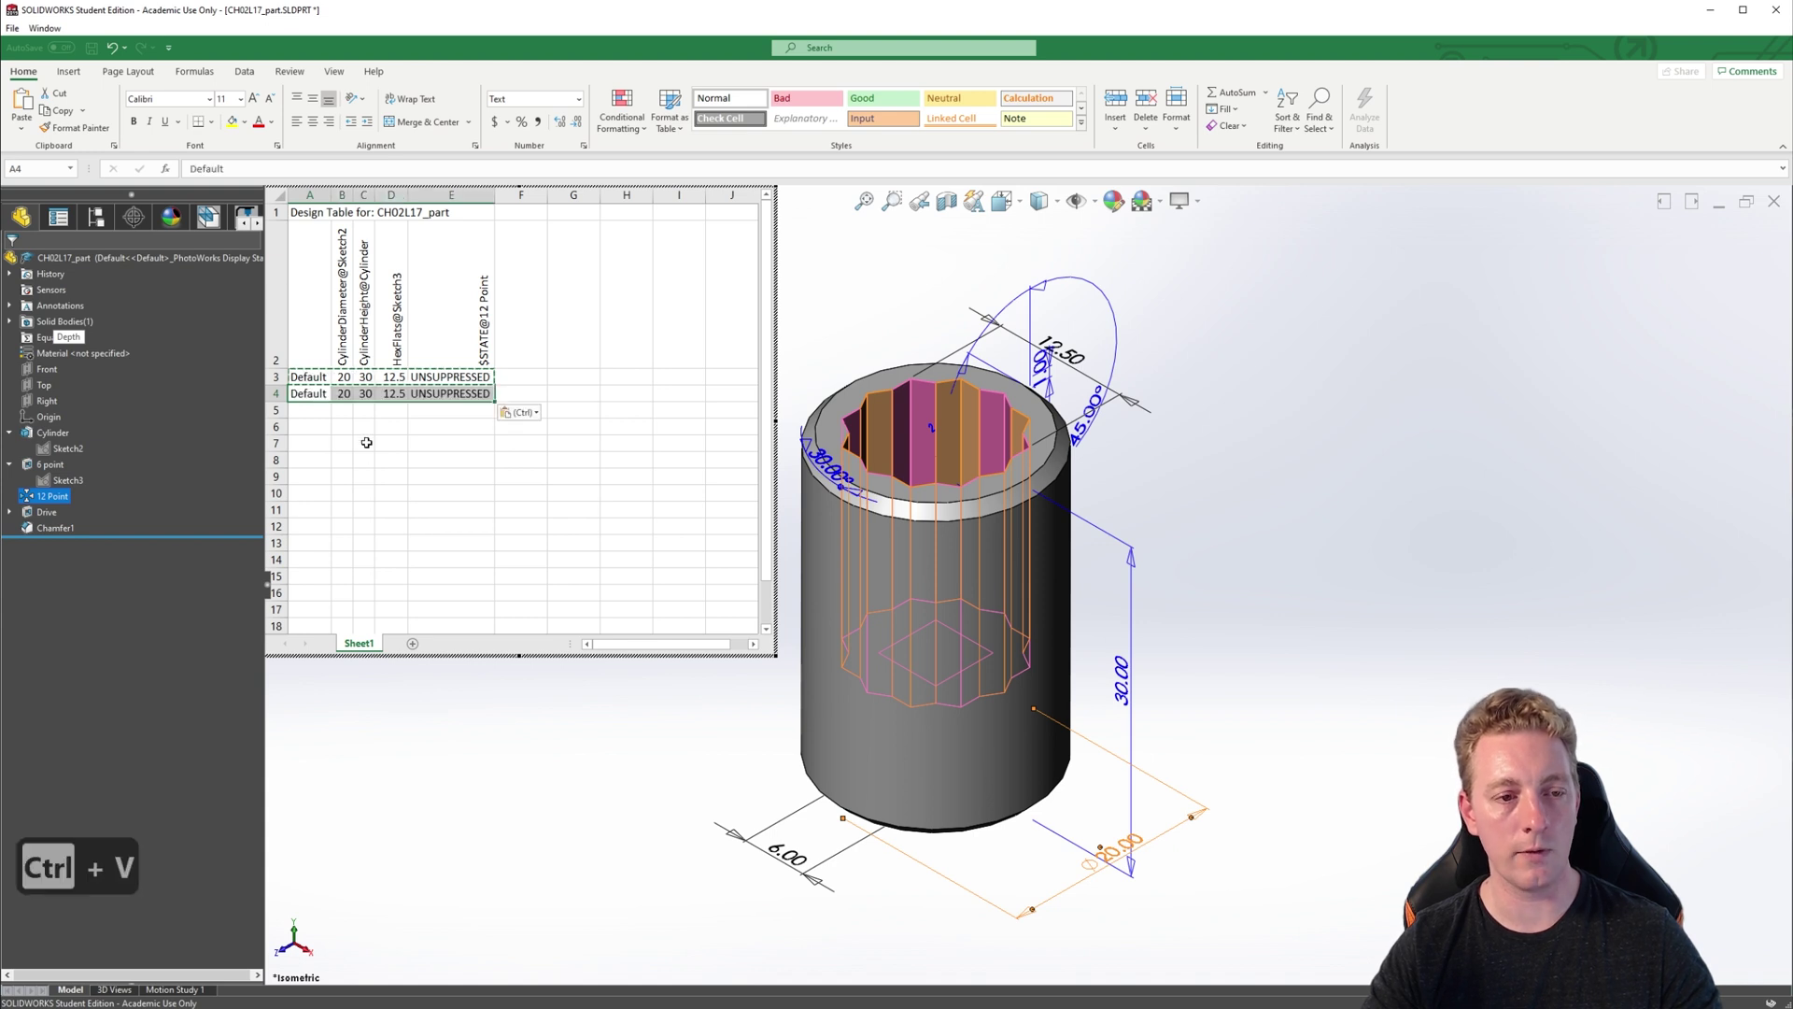
{"action": "left_click_drag", "start_coordinate": [308, 376], "coordinate": [448, 379]}
{"action": "key", "text": "ctrl+c"}
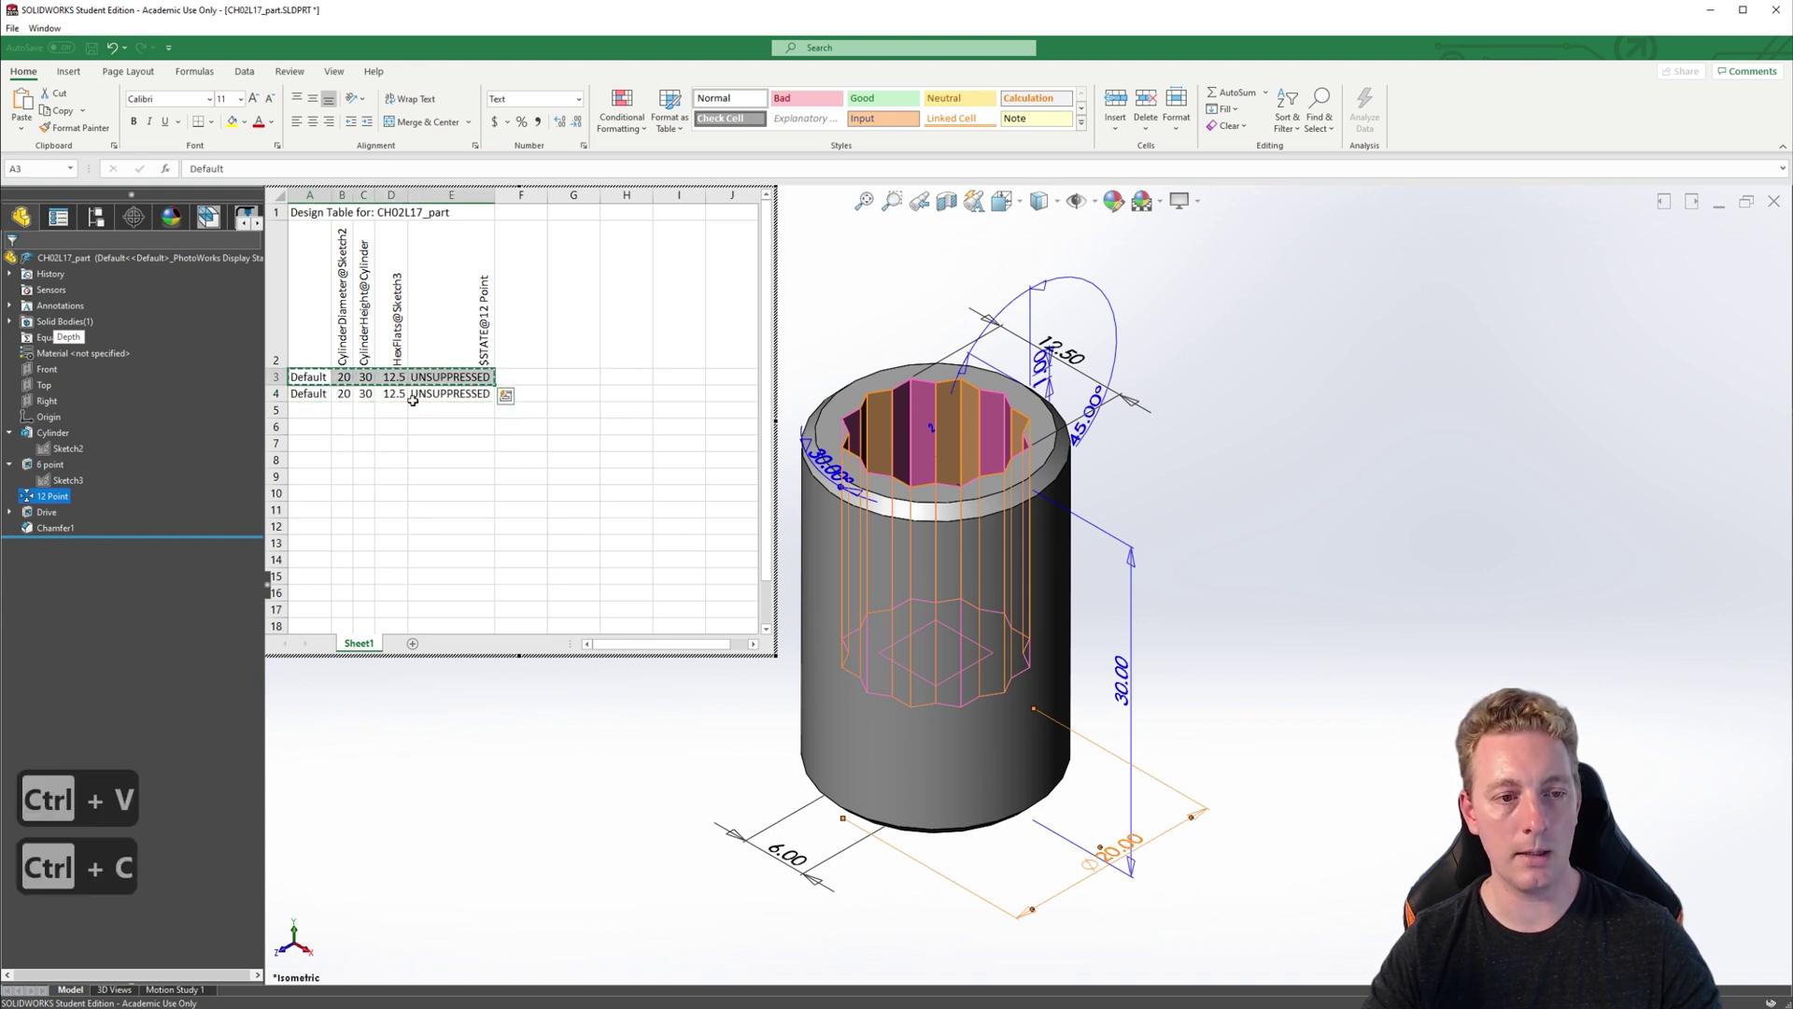
{"action": "left_click", "coordinate": [309, 410]}
{"action": "key", "text": "ctrl+v"}
{"action": "left_click", "coordinate": [388, 442]}
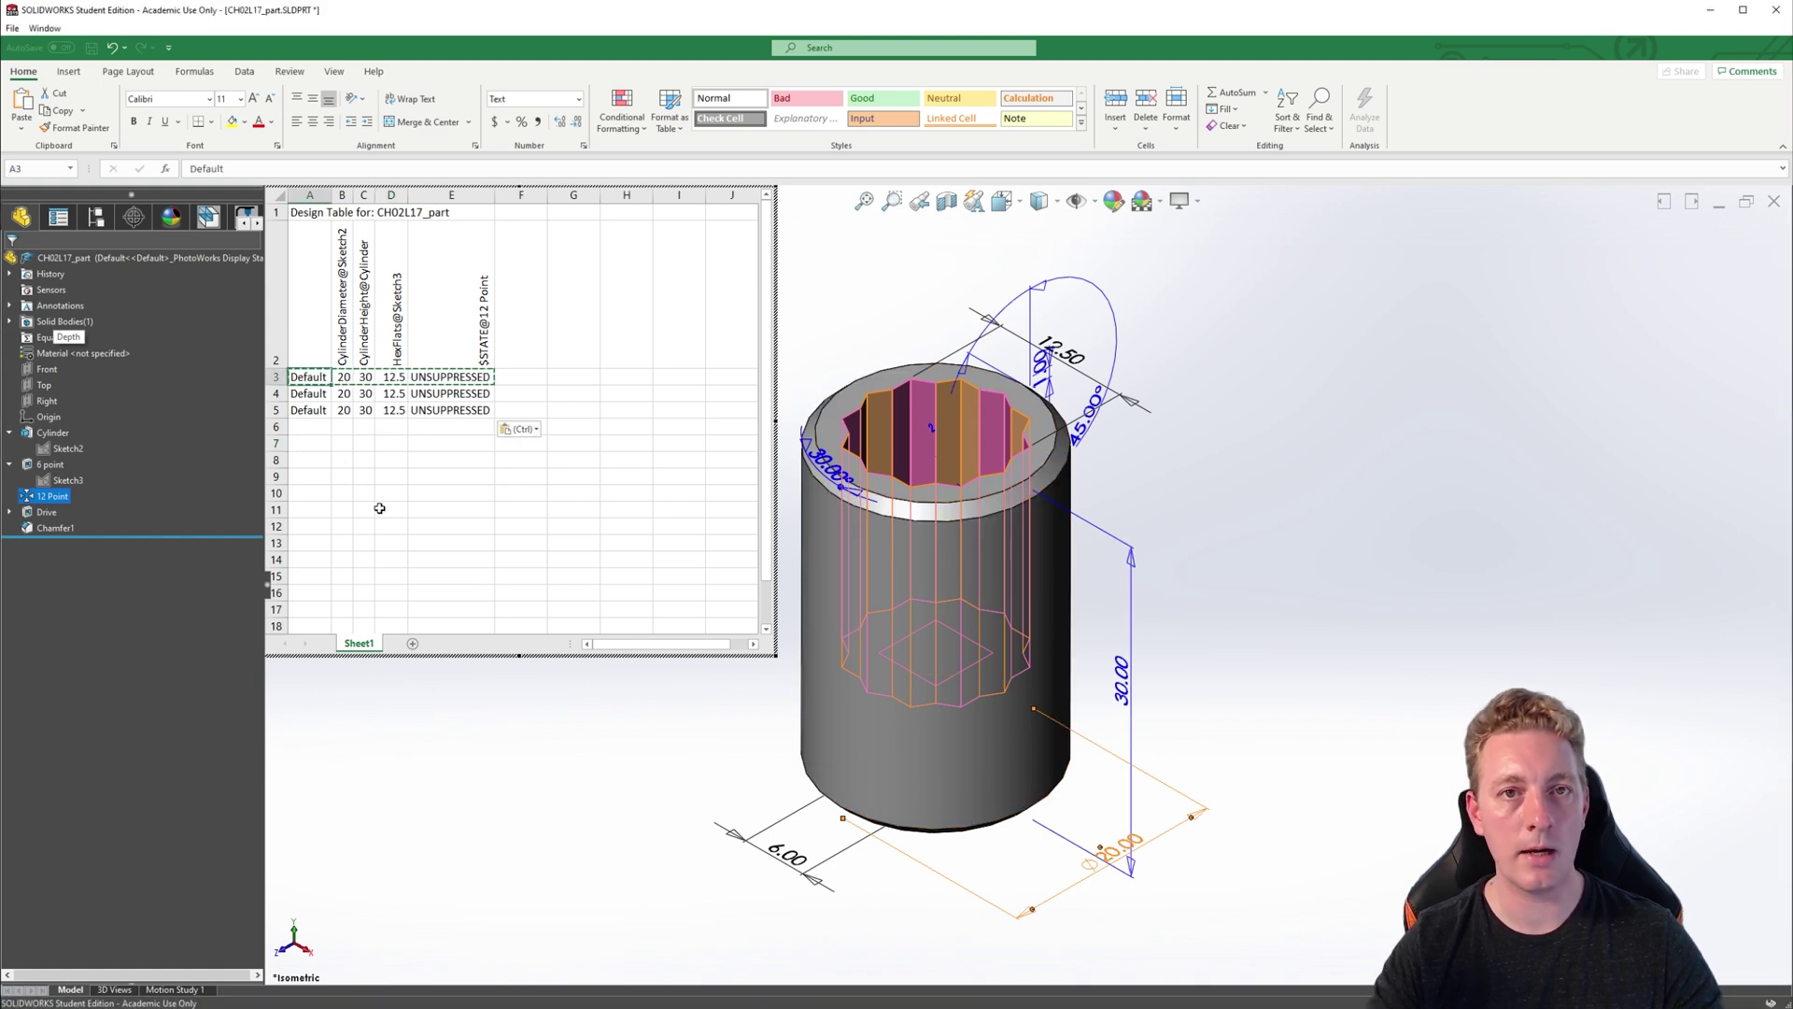
{"action": "type", "text": "12 short"}
{"action": "key", "text": "BackSpace"}
{"action": "key", "text": "BackSpace"}
{"action": "key", "text": "BackSpace"}
{"action": "key", "text": "BackSpace"}
{"action": "key", "text": "BackSpace"}
{"action": "key", "text": "BackSpace"}
{"action": "key", "text": "BackSpace"}
{"action": "key", "text": "BackSpace"}
{"action": "key", "text": "BackSpace"}
{"action": "key", "text": "BackSpace"}
{"action": "key", "text": "BackSpace"}
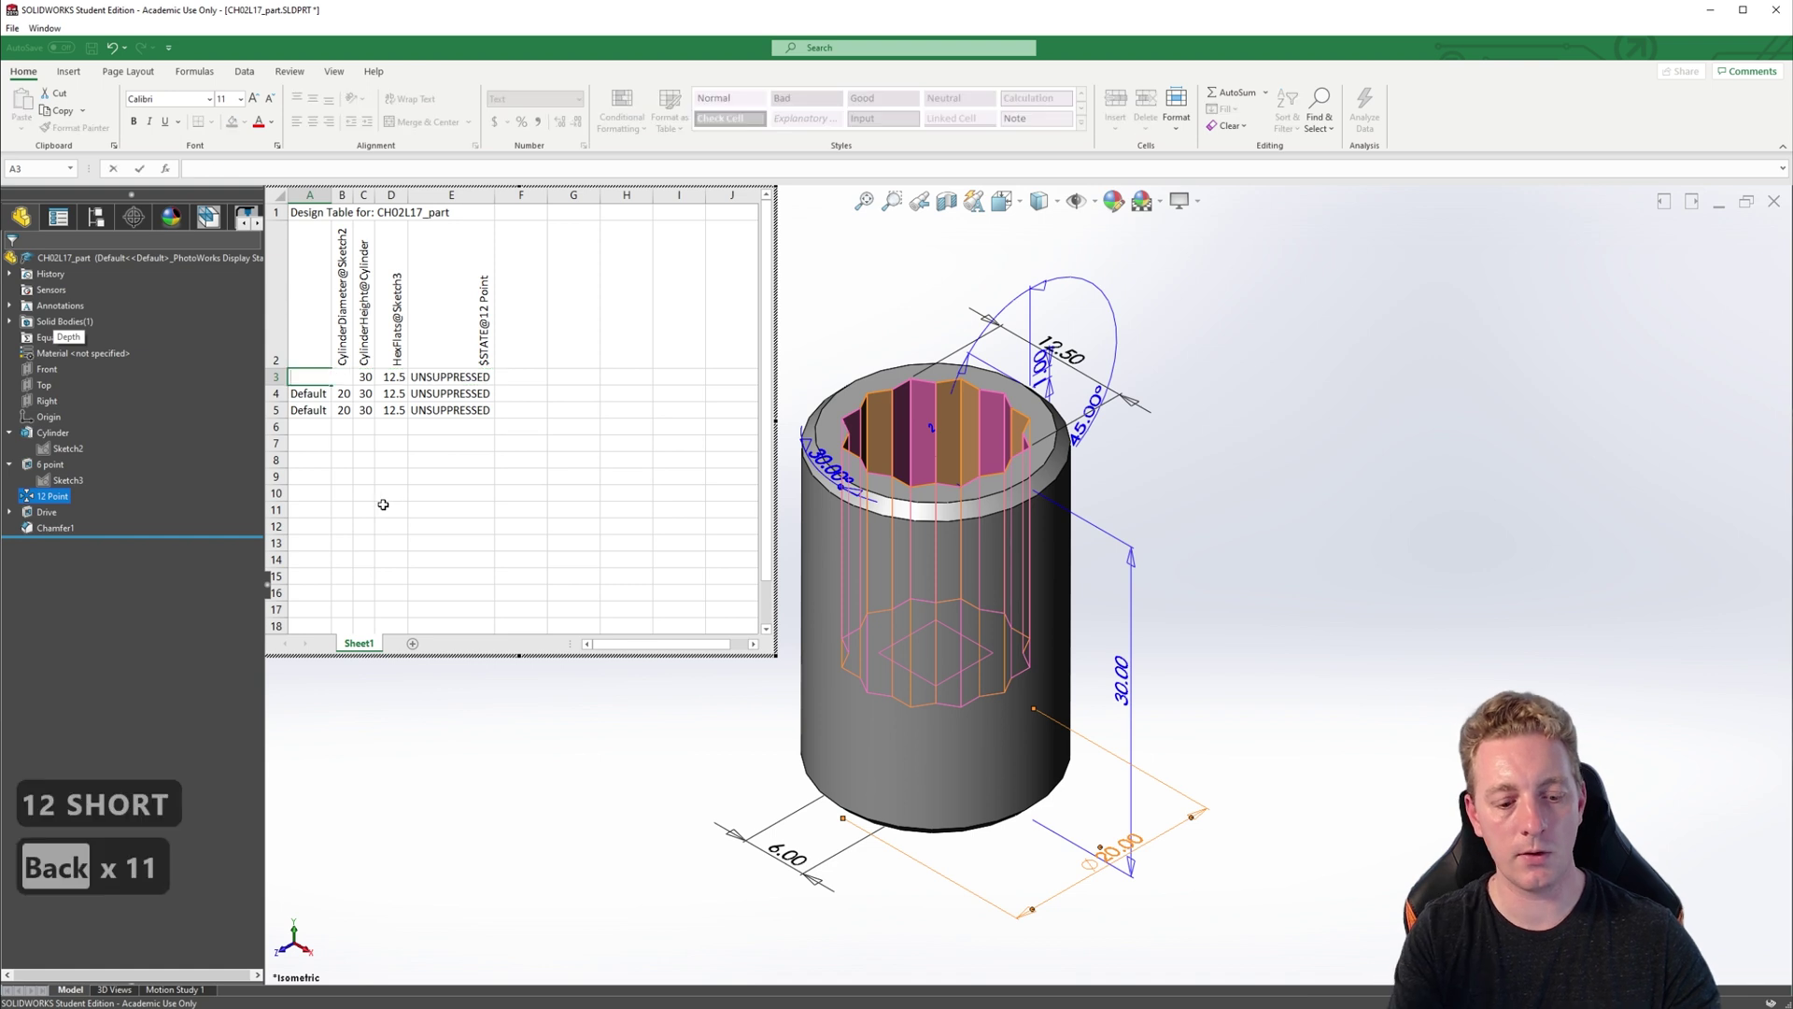
- Name the row 3 configuration 12.5 SHORT 12 and widen the configuration name column to fit
{"action": "type", "text": "12.5 short"}
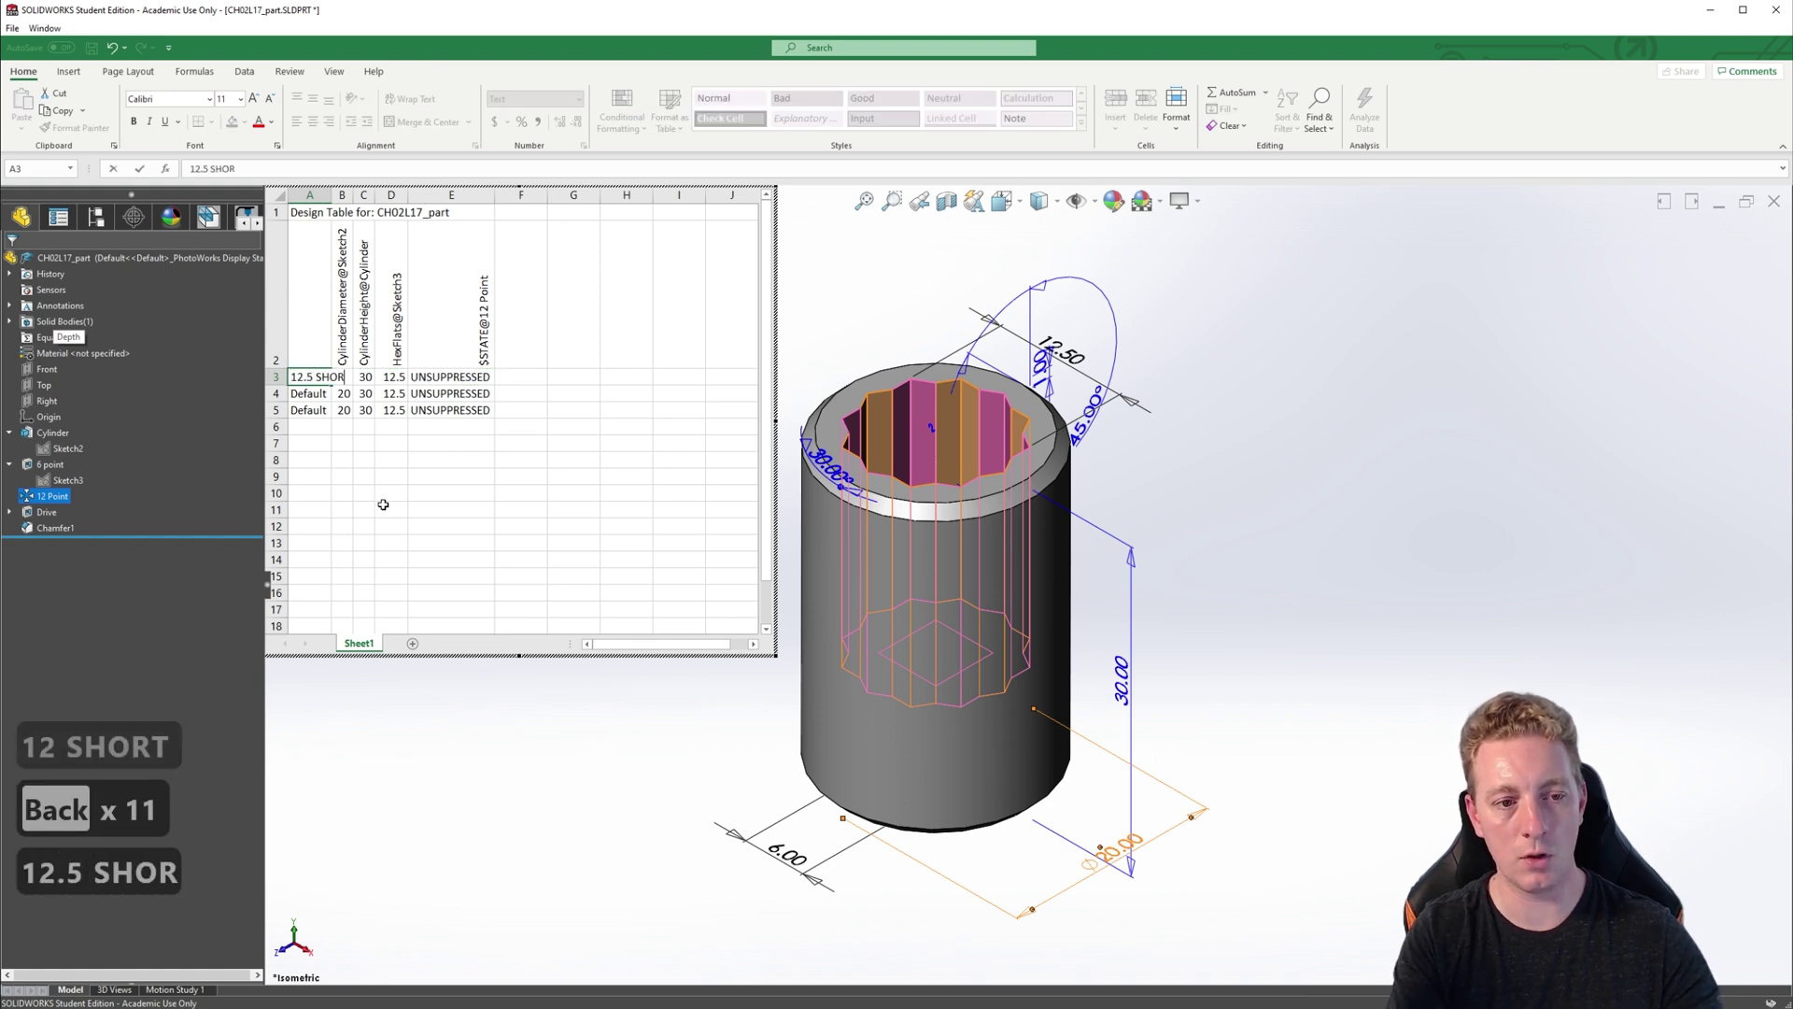
{"action": "key", "text": "Return"}
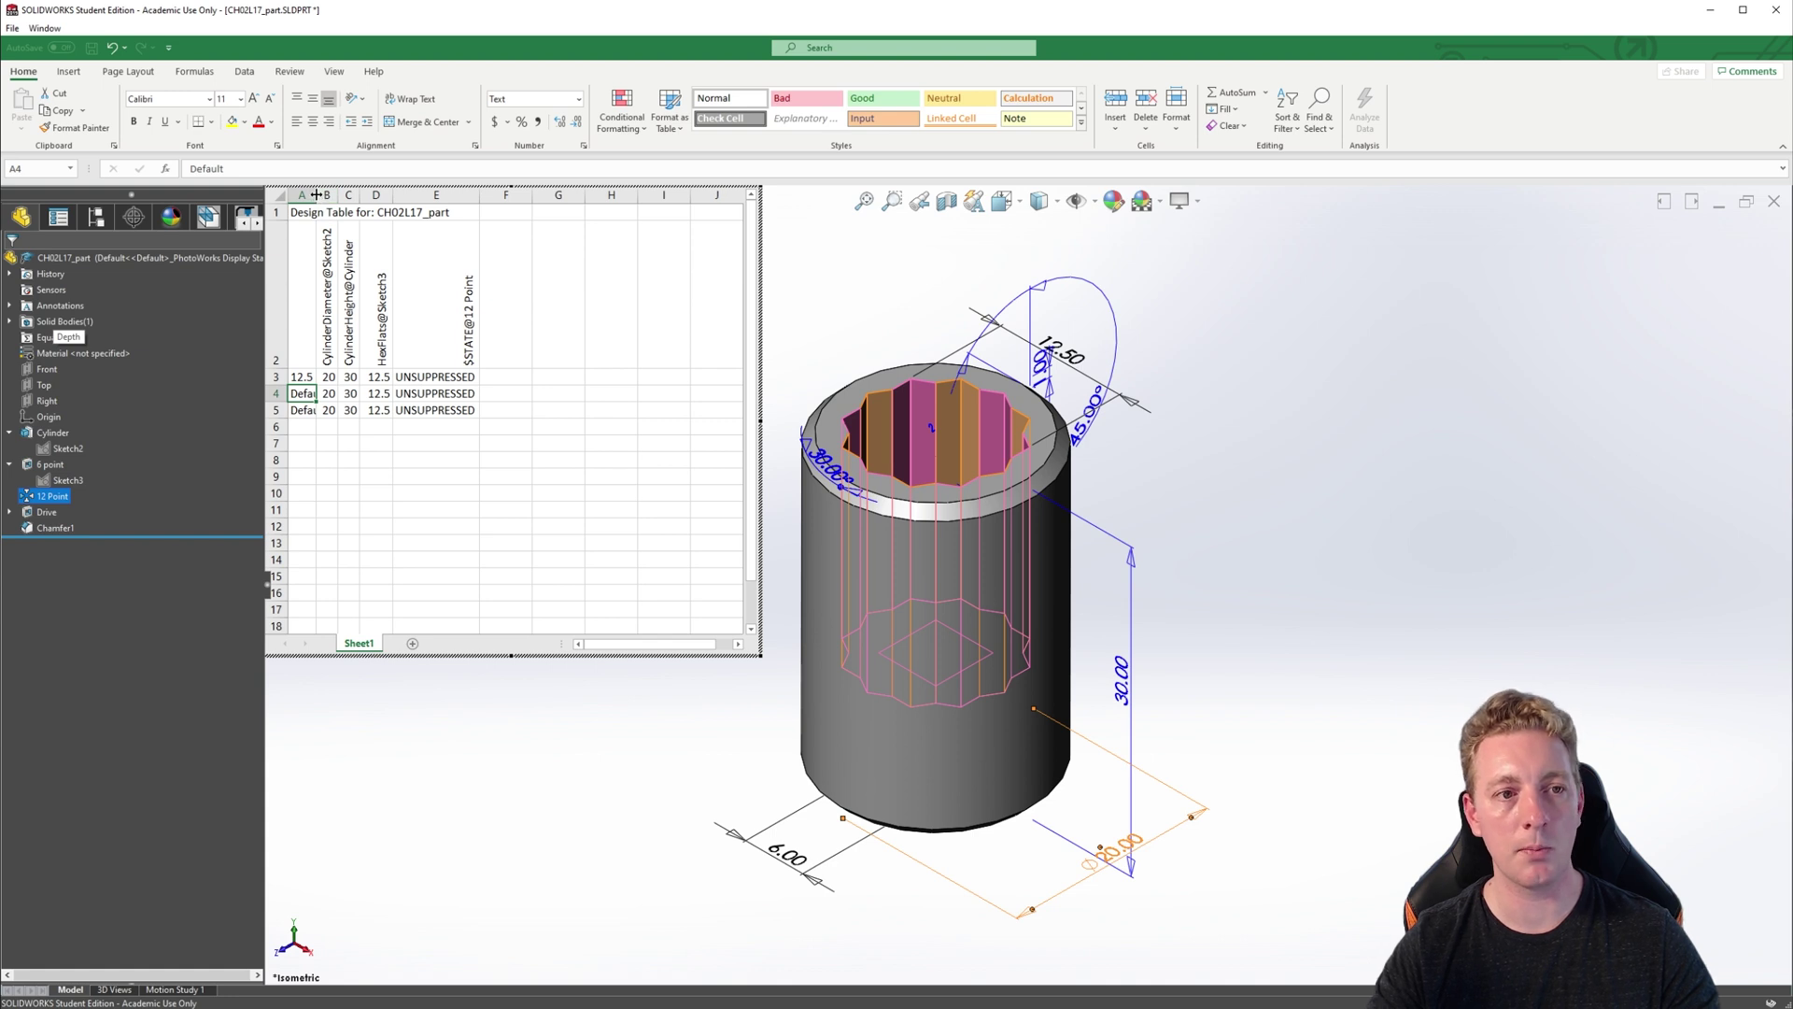
{"action": "left_click_drag", "start_coordinate": [318, 197], "coordinate": [402, 201]}
- Fill the row 3 configuration name down to rows 4 and 5, and rename row 4 as 16 SHORT 12
{"action": "left_click", "coordinate": [311, 381]}
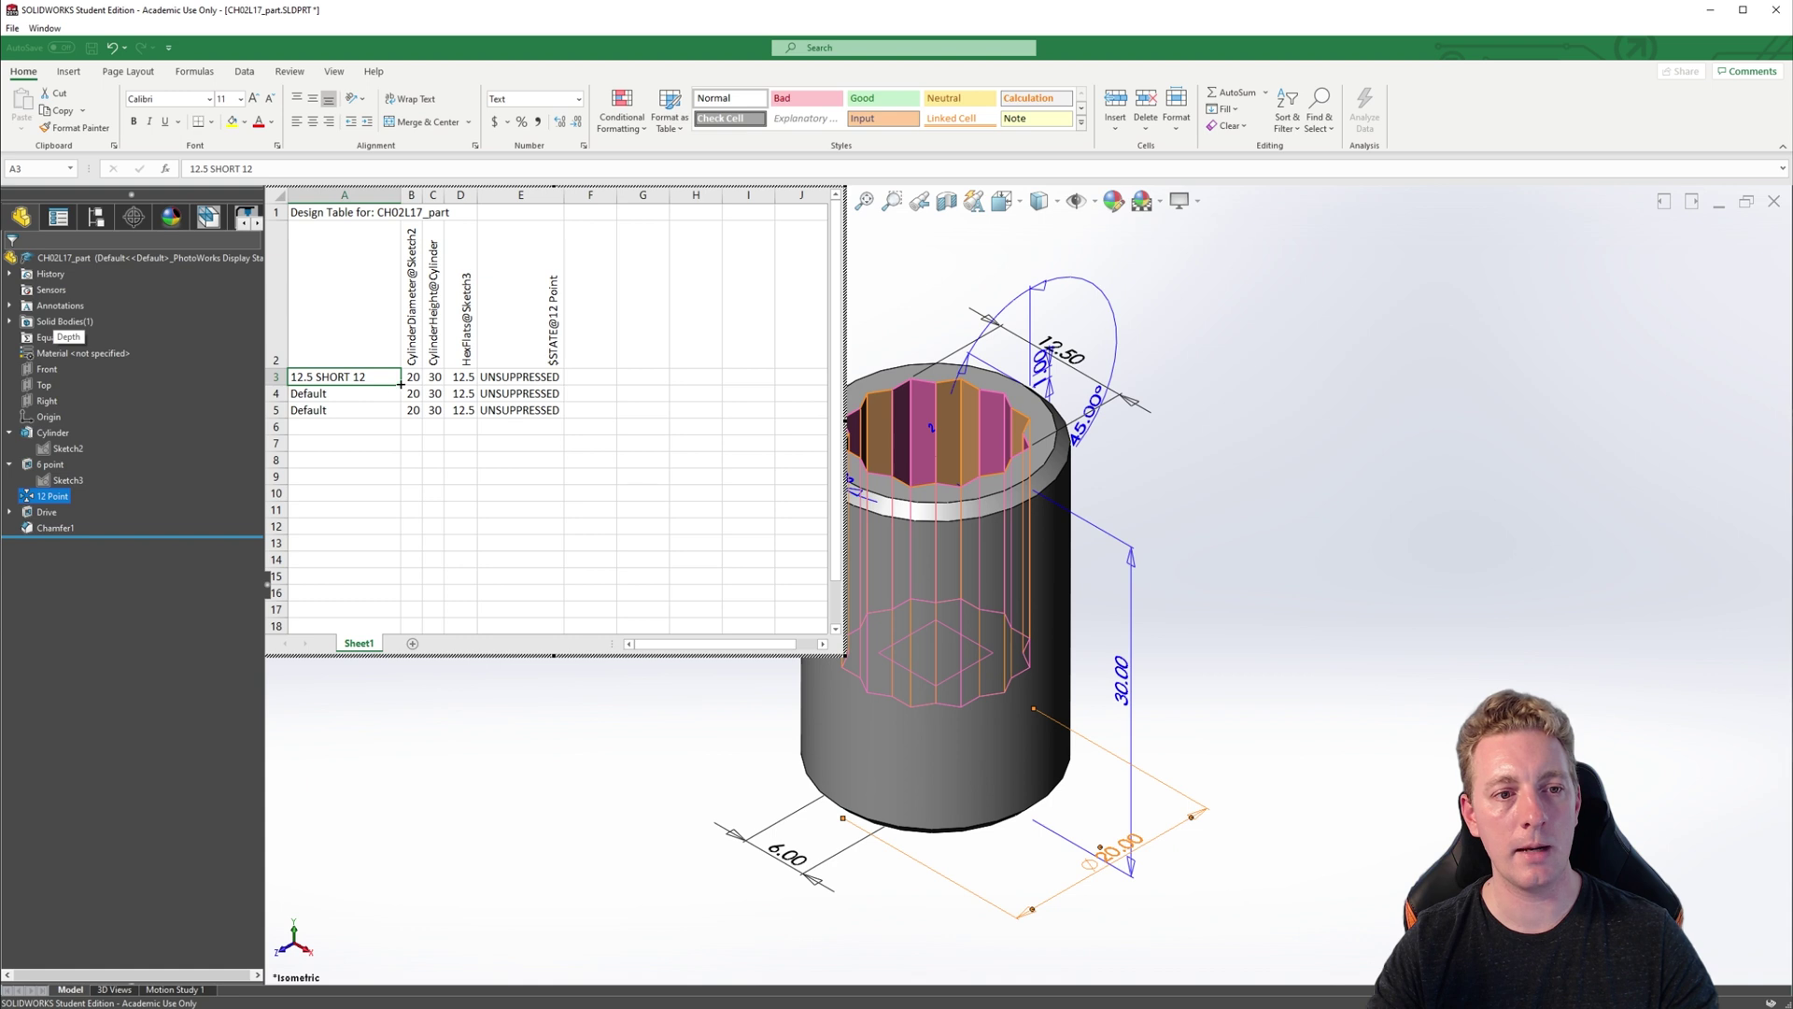
{"action": "left_click_drag", "start_coordinate": [400, 384], "coordinate": [403, 422]}
{"action": "left_click", "coordinate": [347, 398]}
{"action": "double_click", "coordinate": [347, 403]}
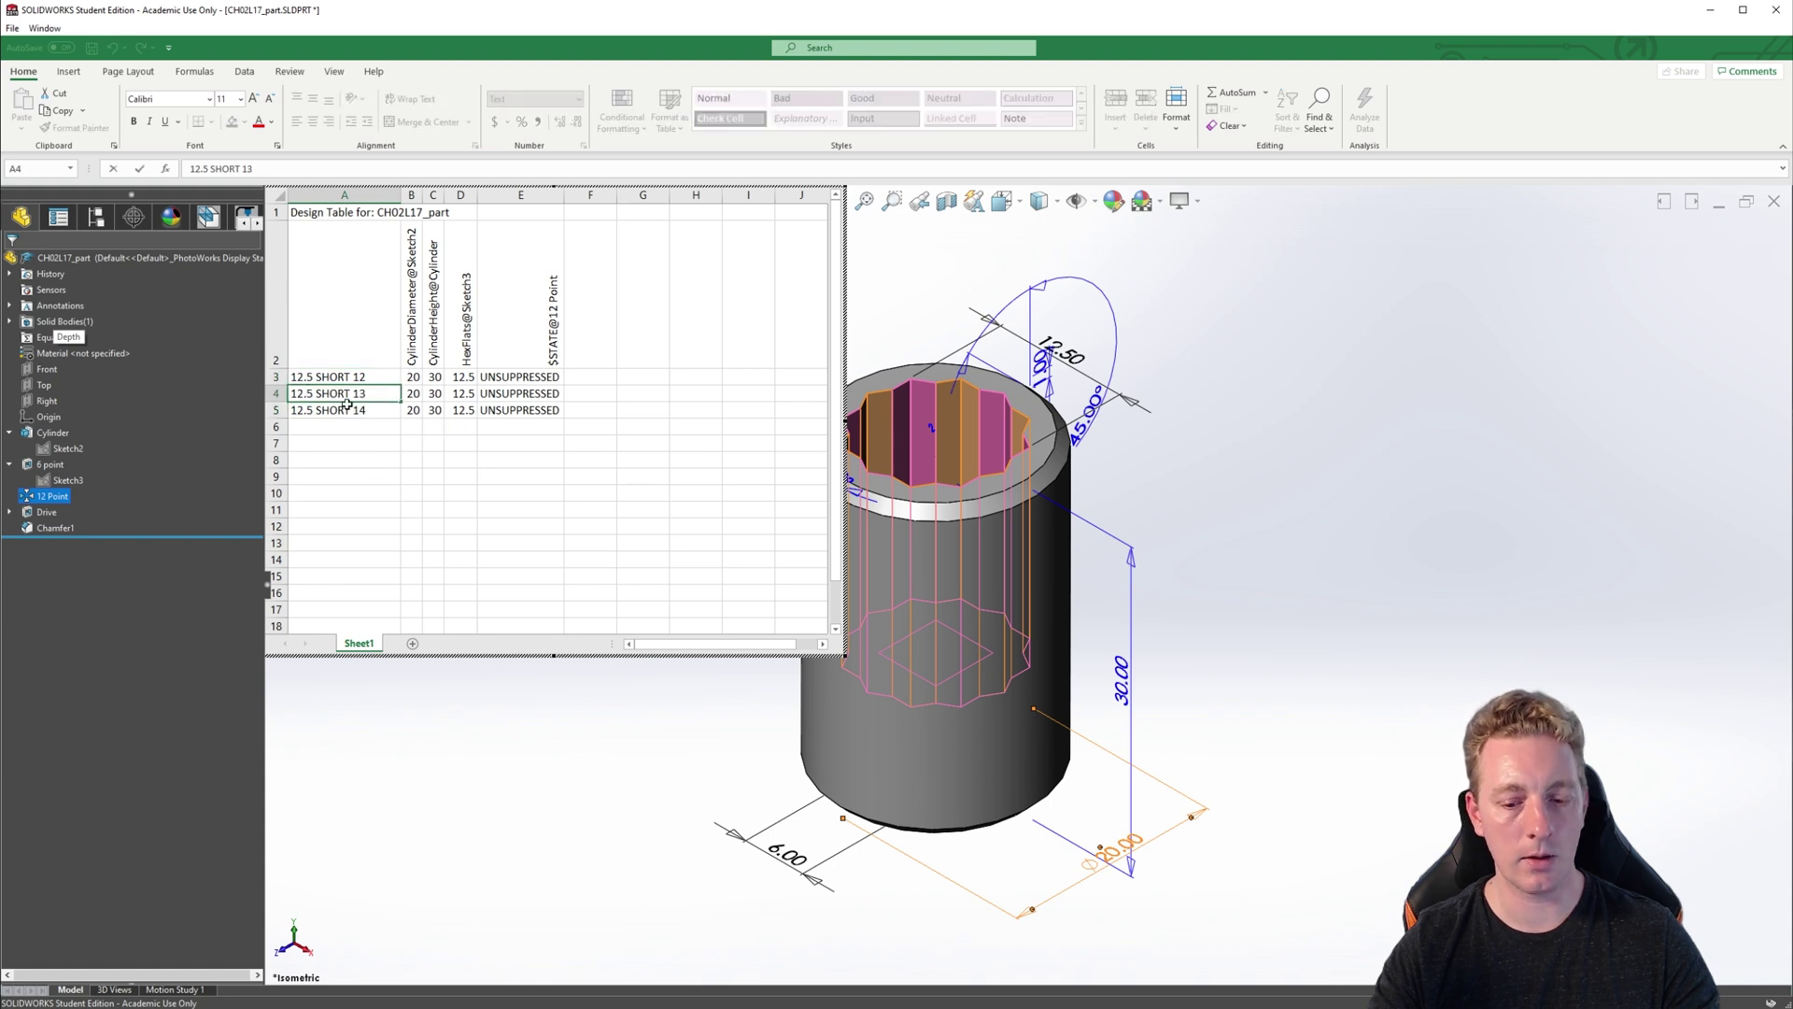
{"action": "key", "text": "BackSpace"}
{"action": "key", "text": "BackSpace"}
{"action": "key", "text": "BackSpace"}
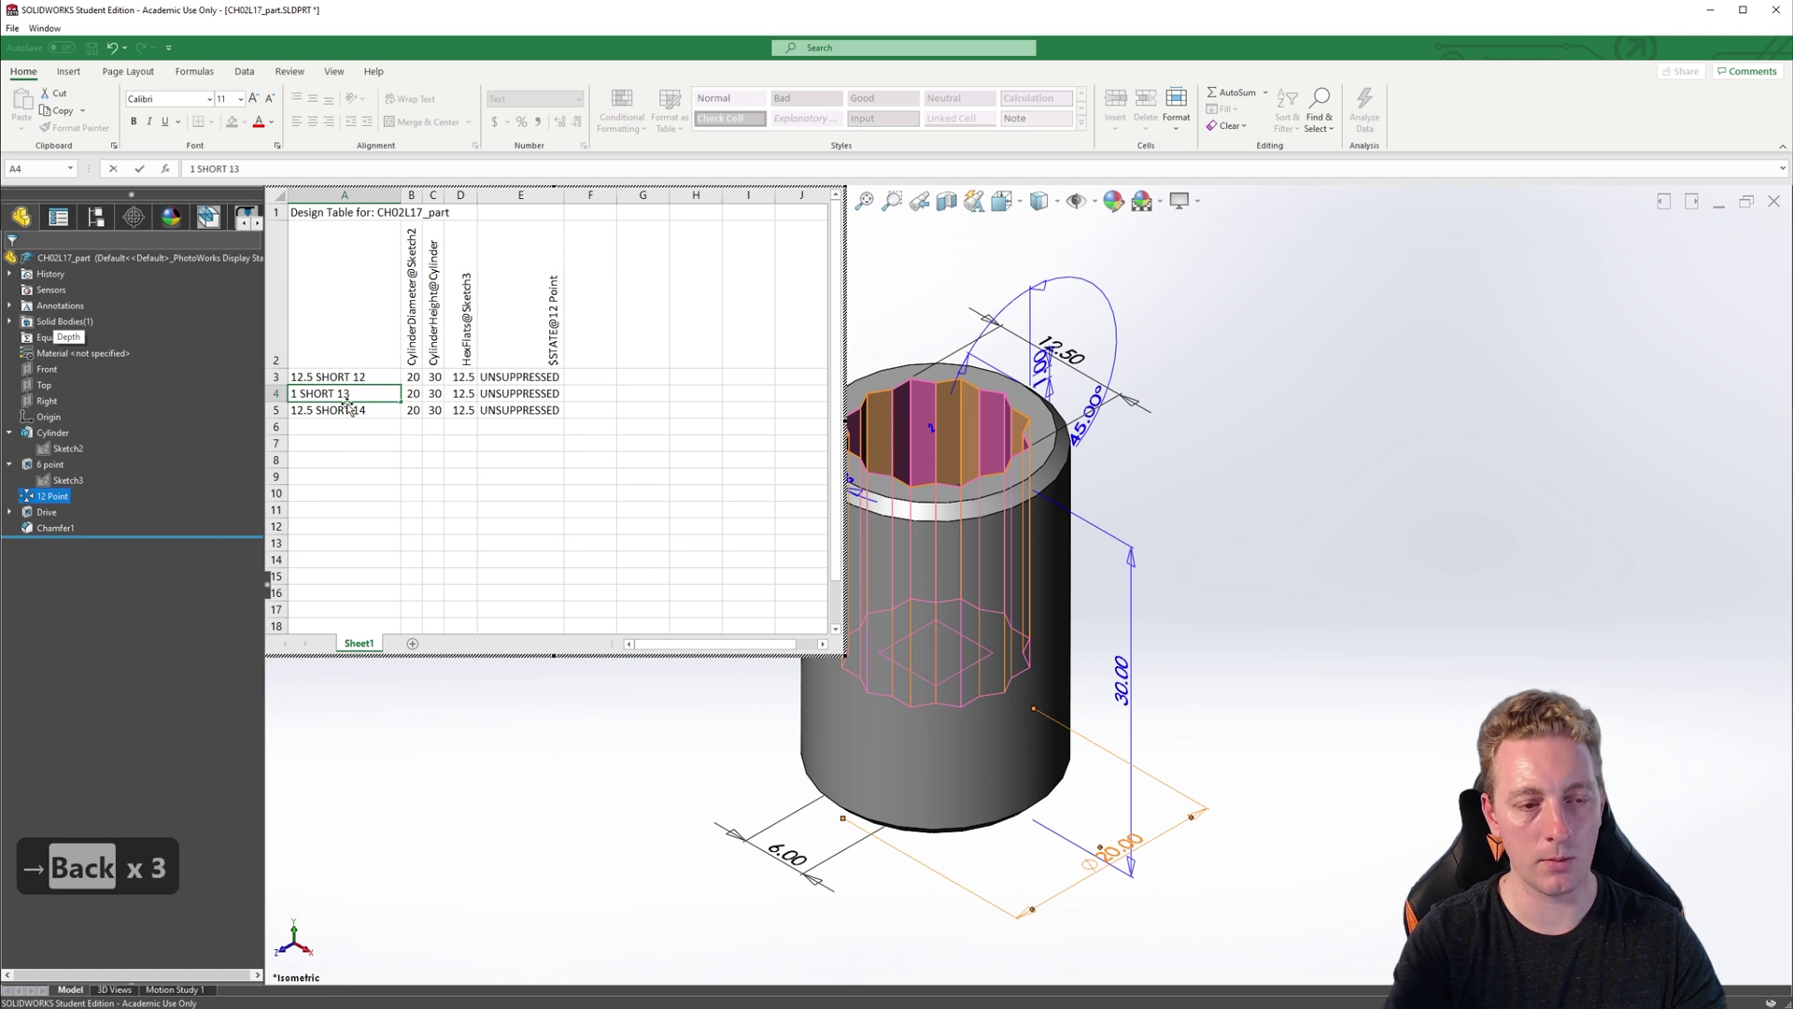
{"action": "type", "text": "6"}
{"action": "key", "text": "End"}
{"action": "key", "text": "BackSpace"}
{"action": "type", "text": "2"}
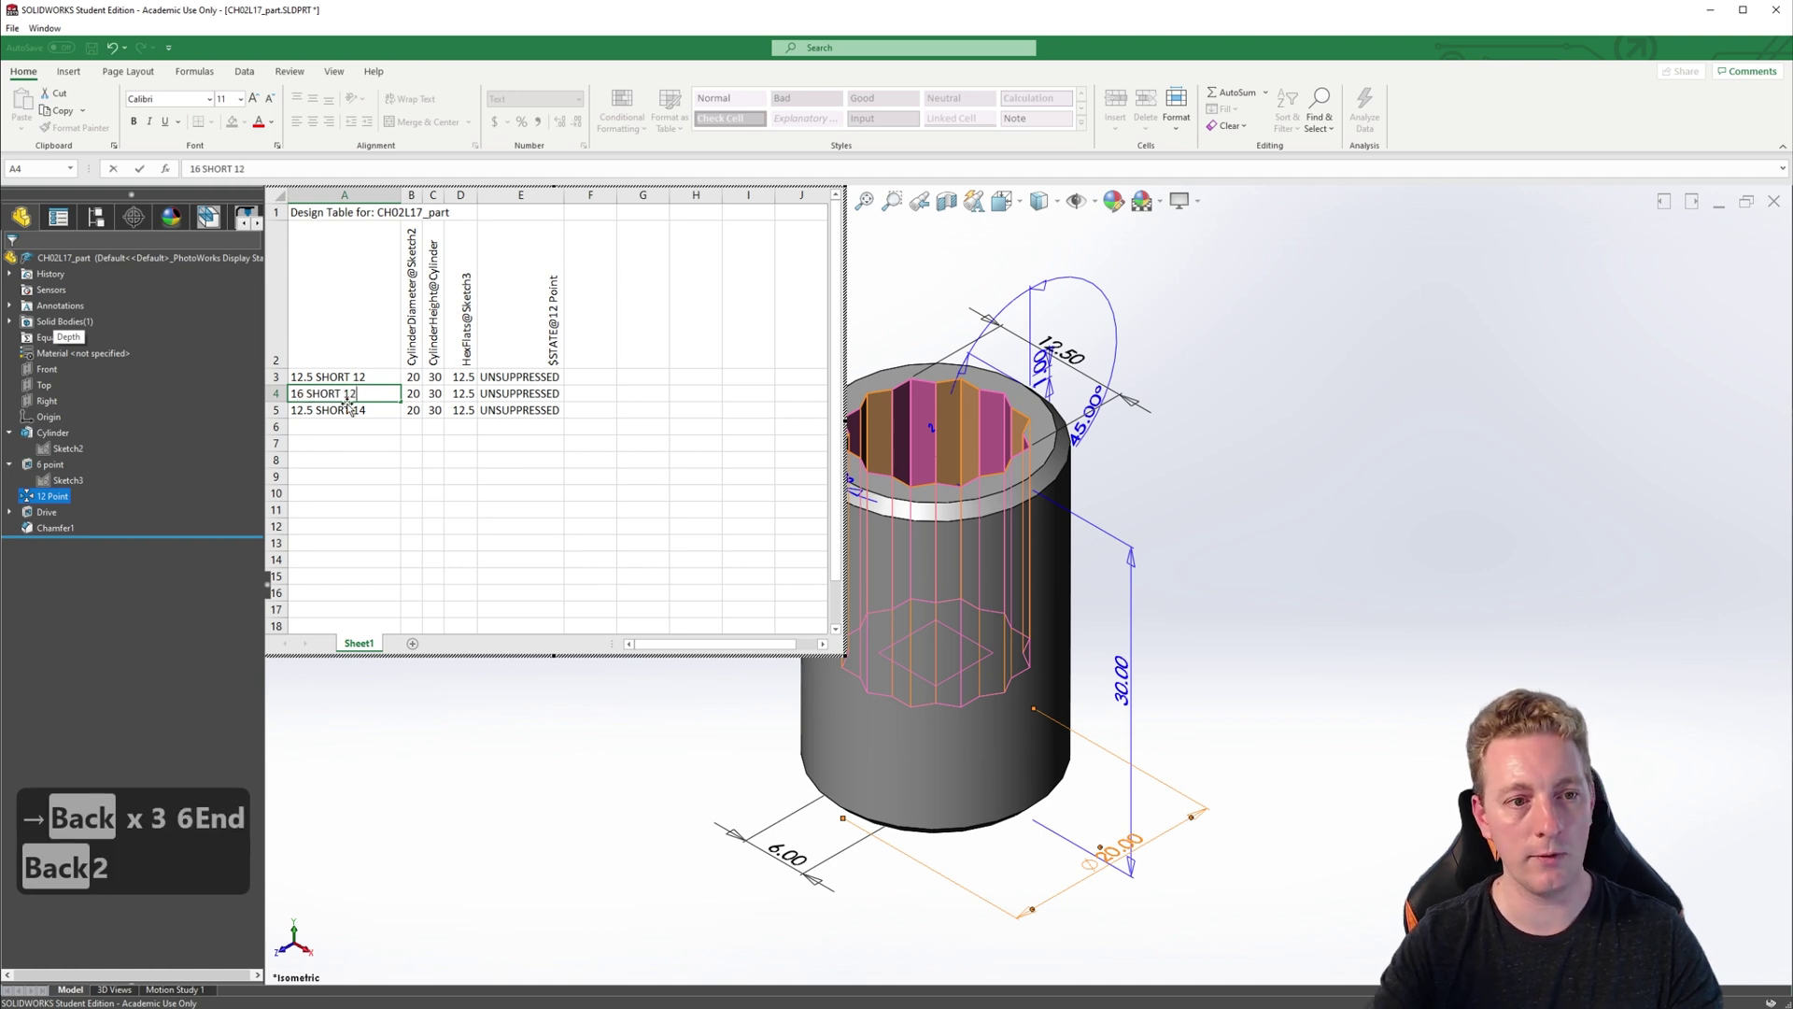
{"action": "key", "text": "Return"}
- Rename the row 5 configuration as 20 SHORT 12
{"action": "double_click", "coordinate": [309, 412]}
{"action": "key", "text": "BackSpace"}
{"action": "key", "text": "BackSpace"}
{"action": "key", "text": "BackSpace"}
{"action": "key", "text": "BackSpace"}
{"action": "type", "text": "20"}
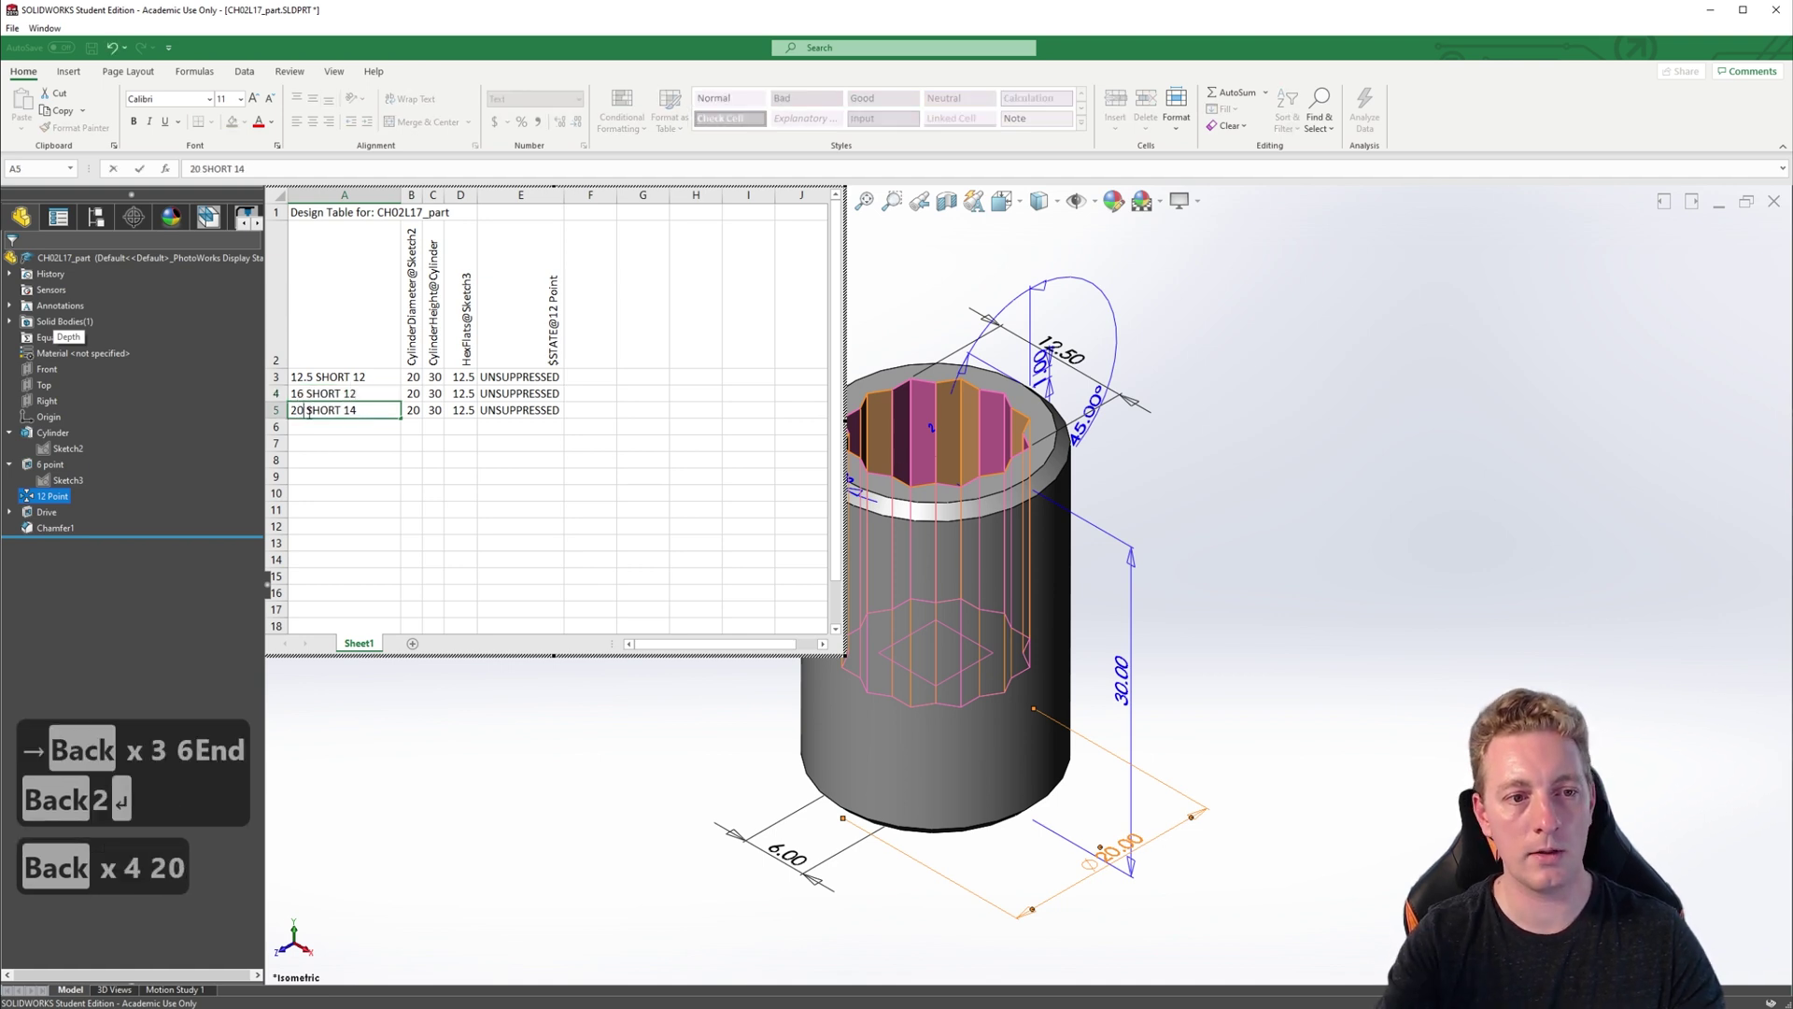
{"action": "key", "text": "End"}
{"action": "key", "text": "BackSpace"}
{"action": "type", "text": "2"}
{"action": "key", "text": "Return"}
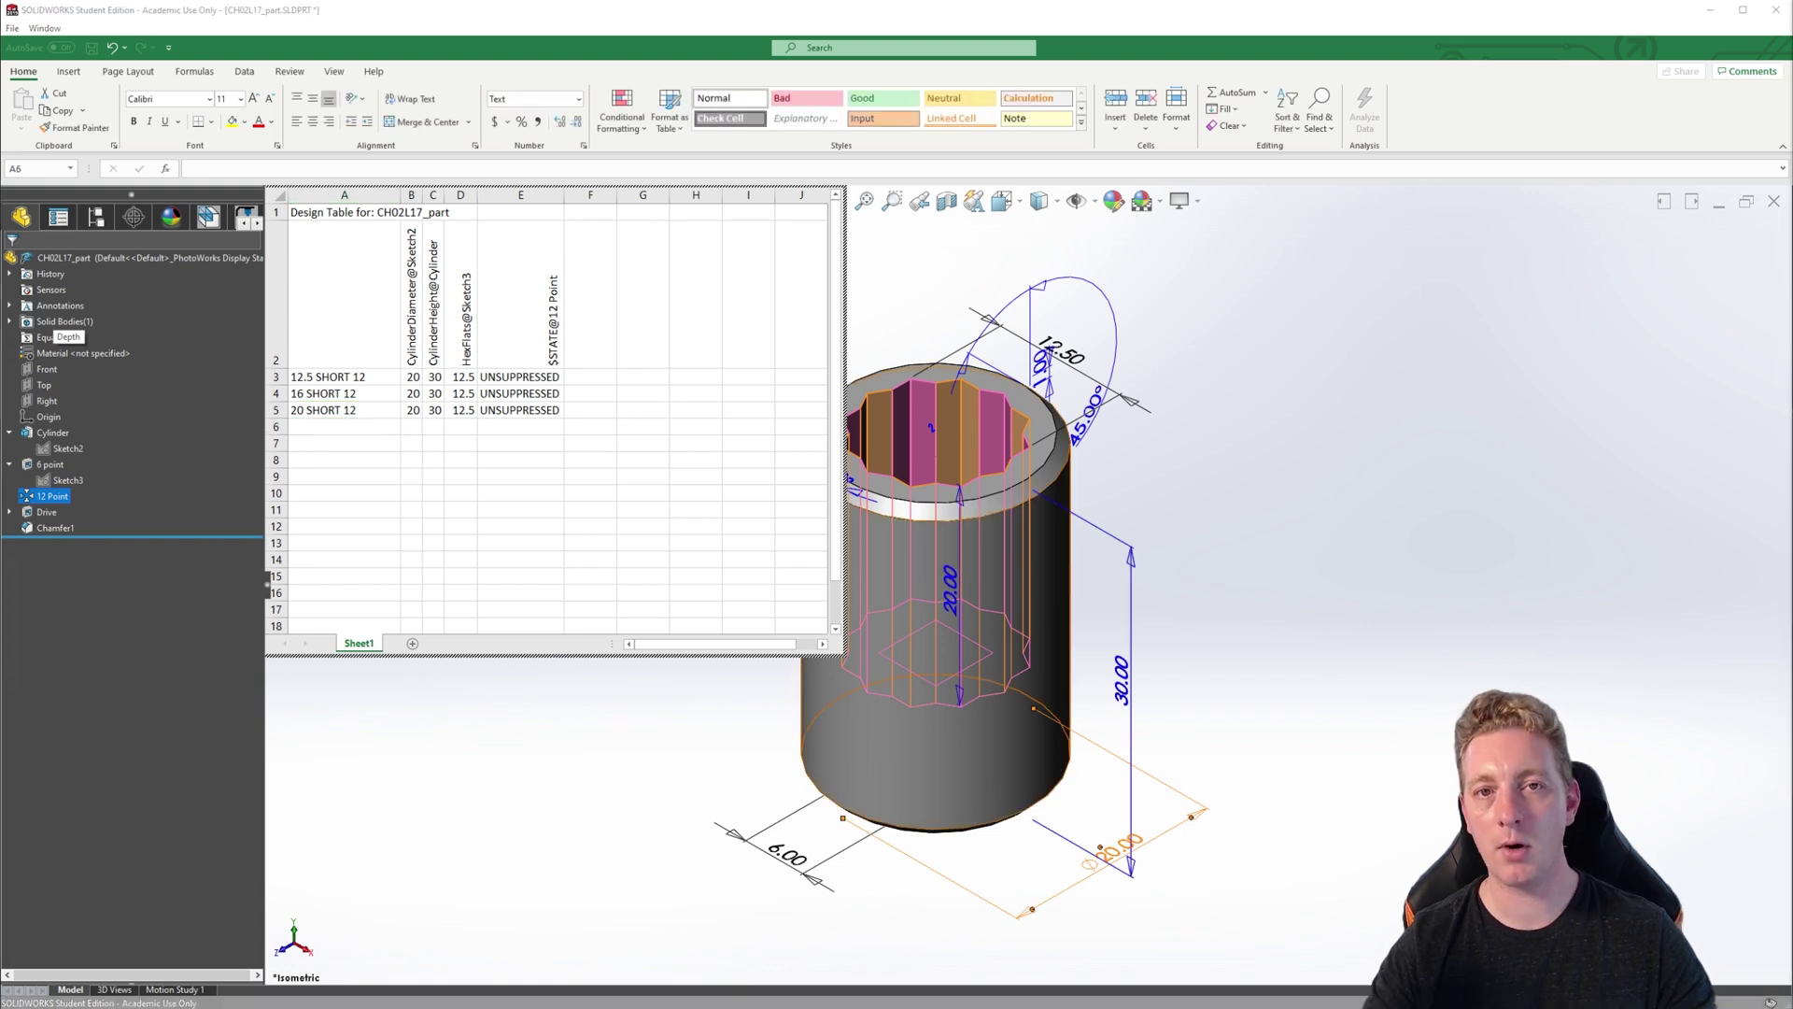
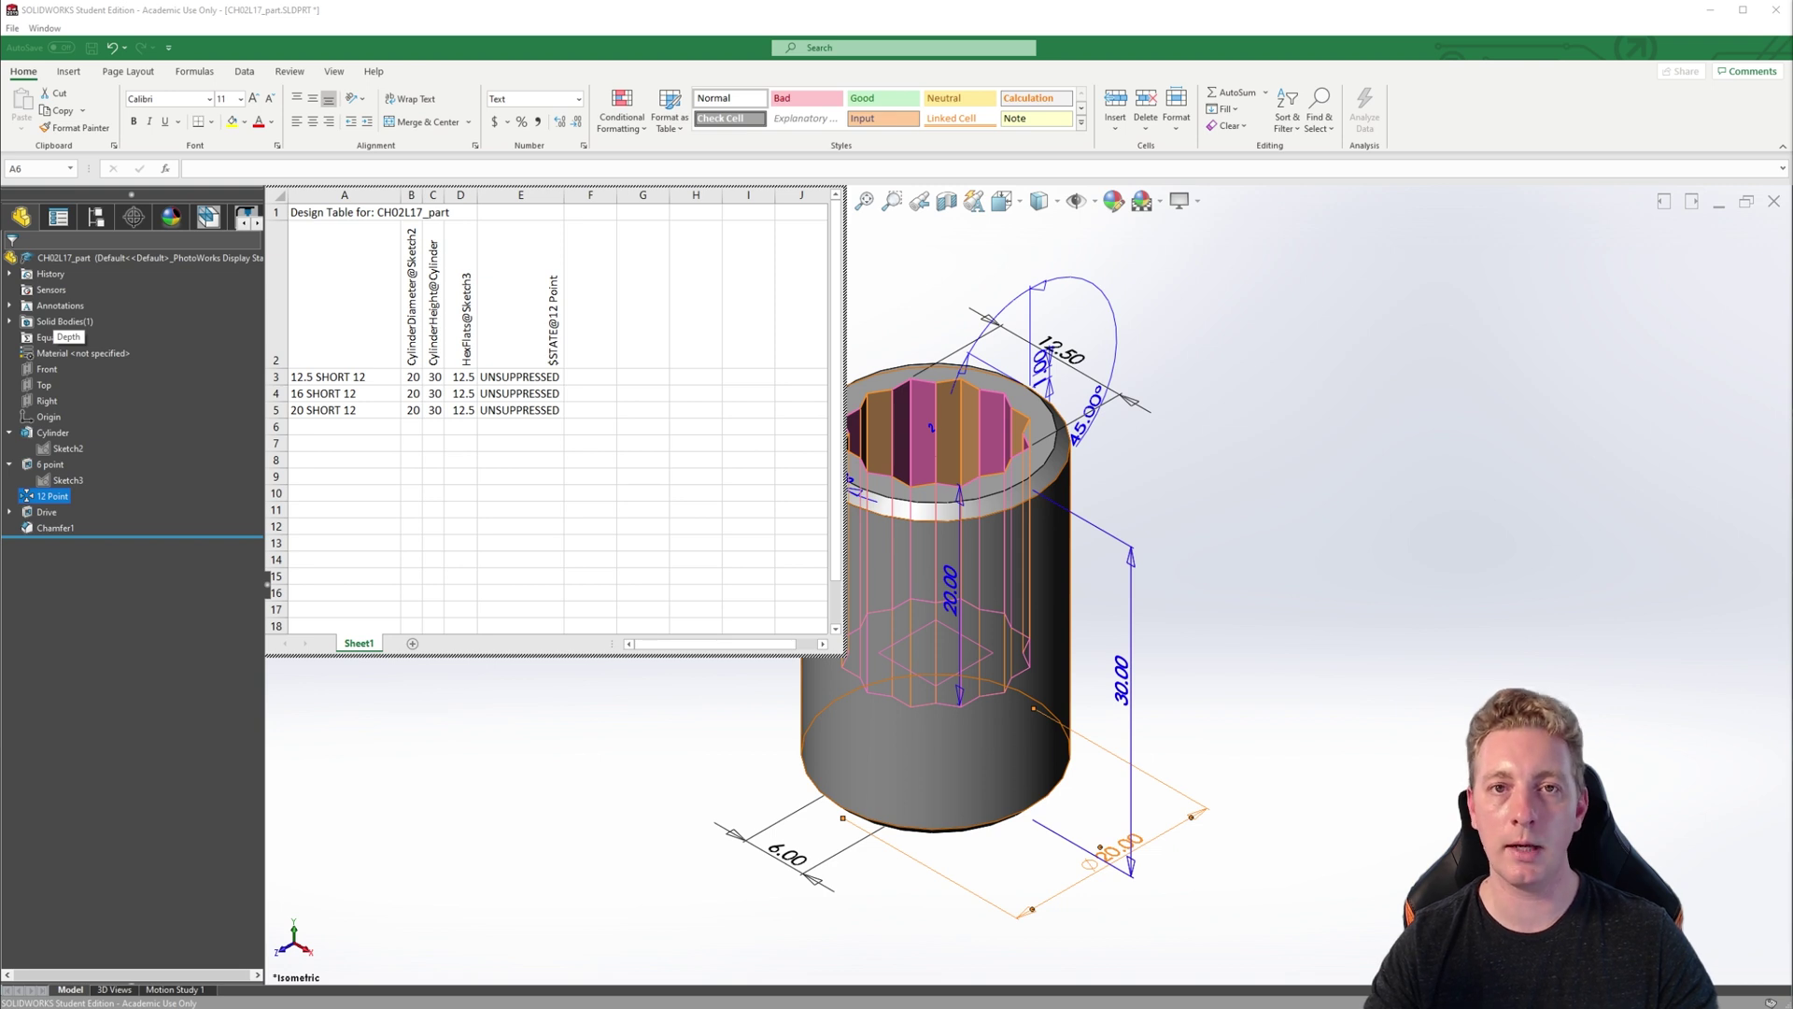
- Replace the row 3 cylinder diameter with the formula =D3+7.5 so it follows the hex flats size
{"action": "key", "text": "Escape"}
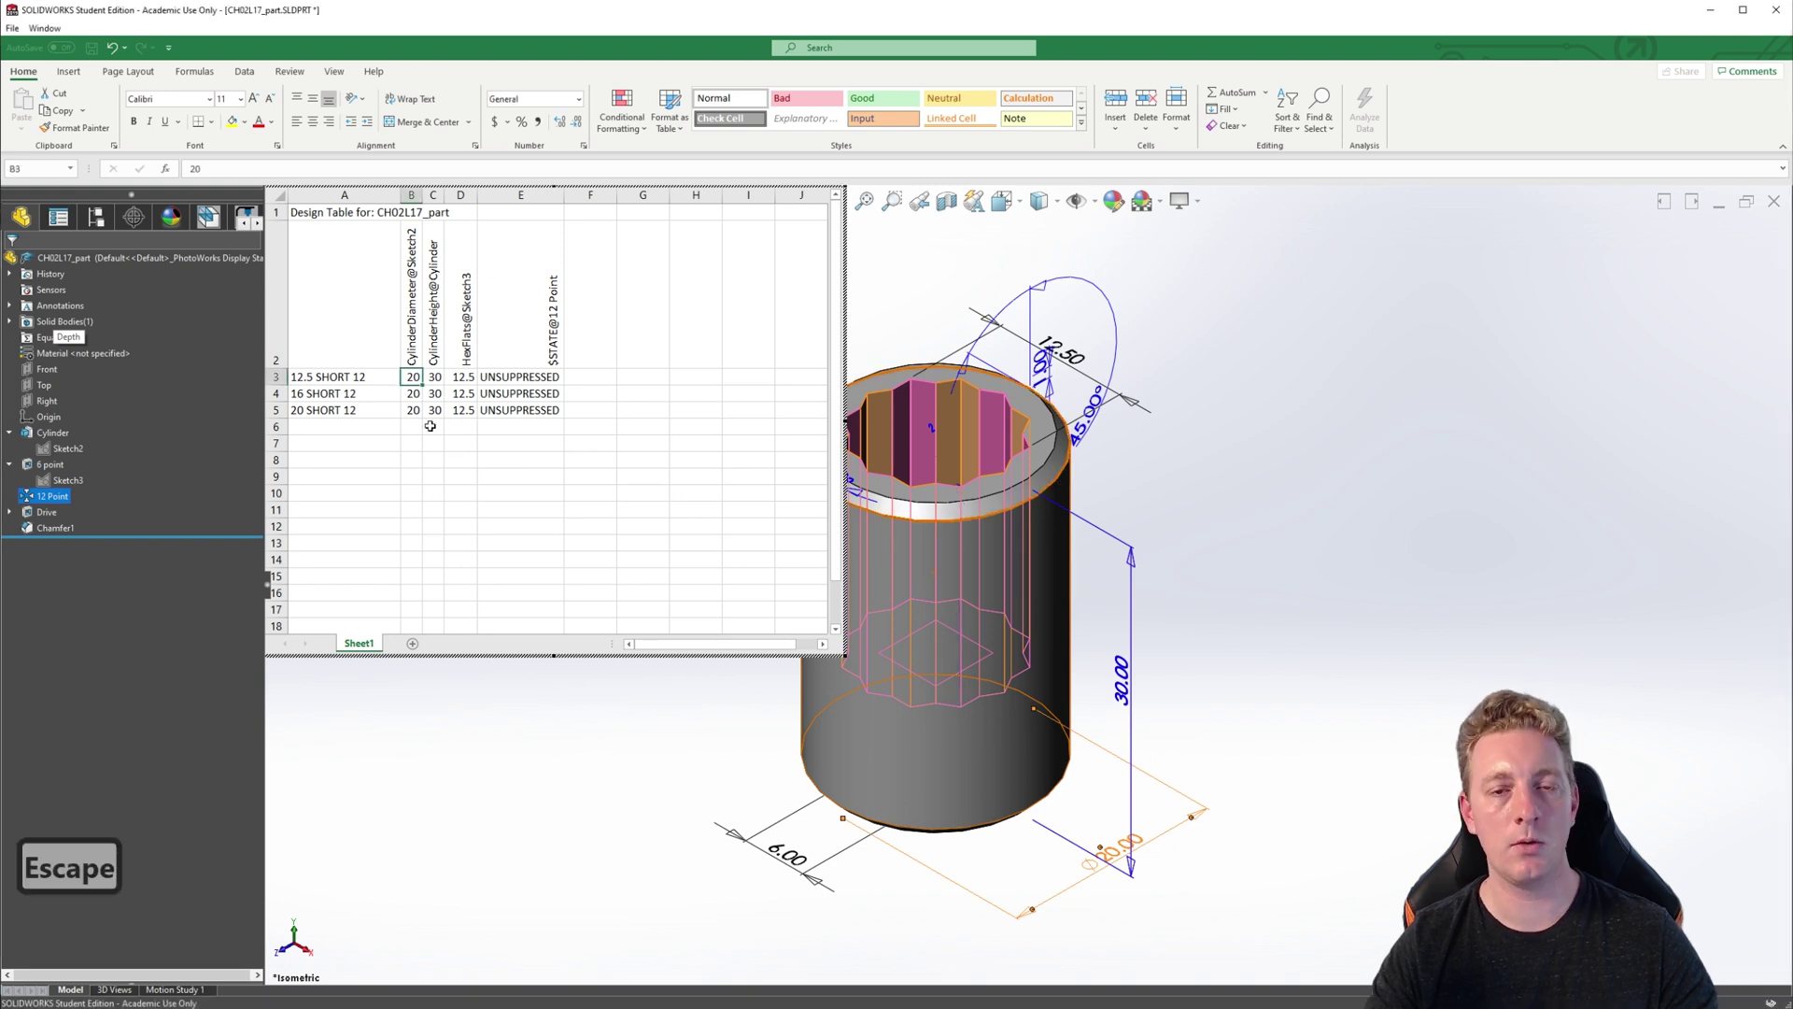
{"action": "left_click", "coordinate": [413, 377]}
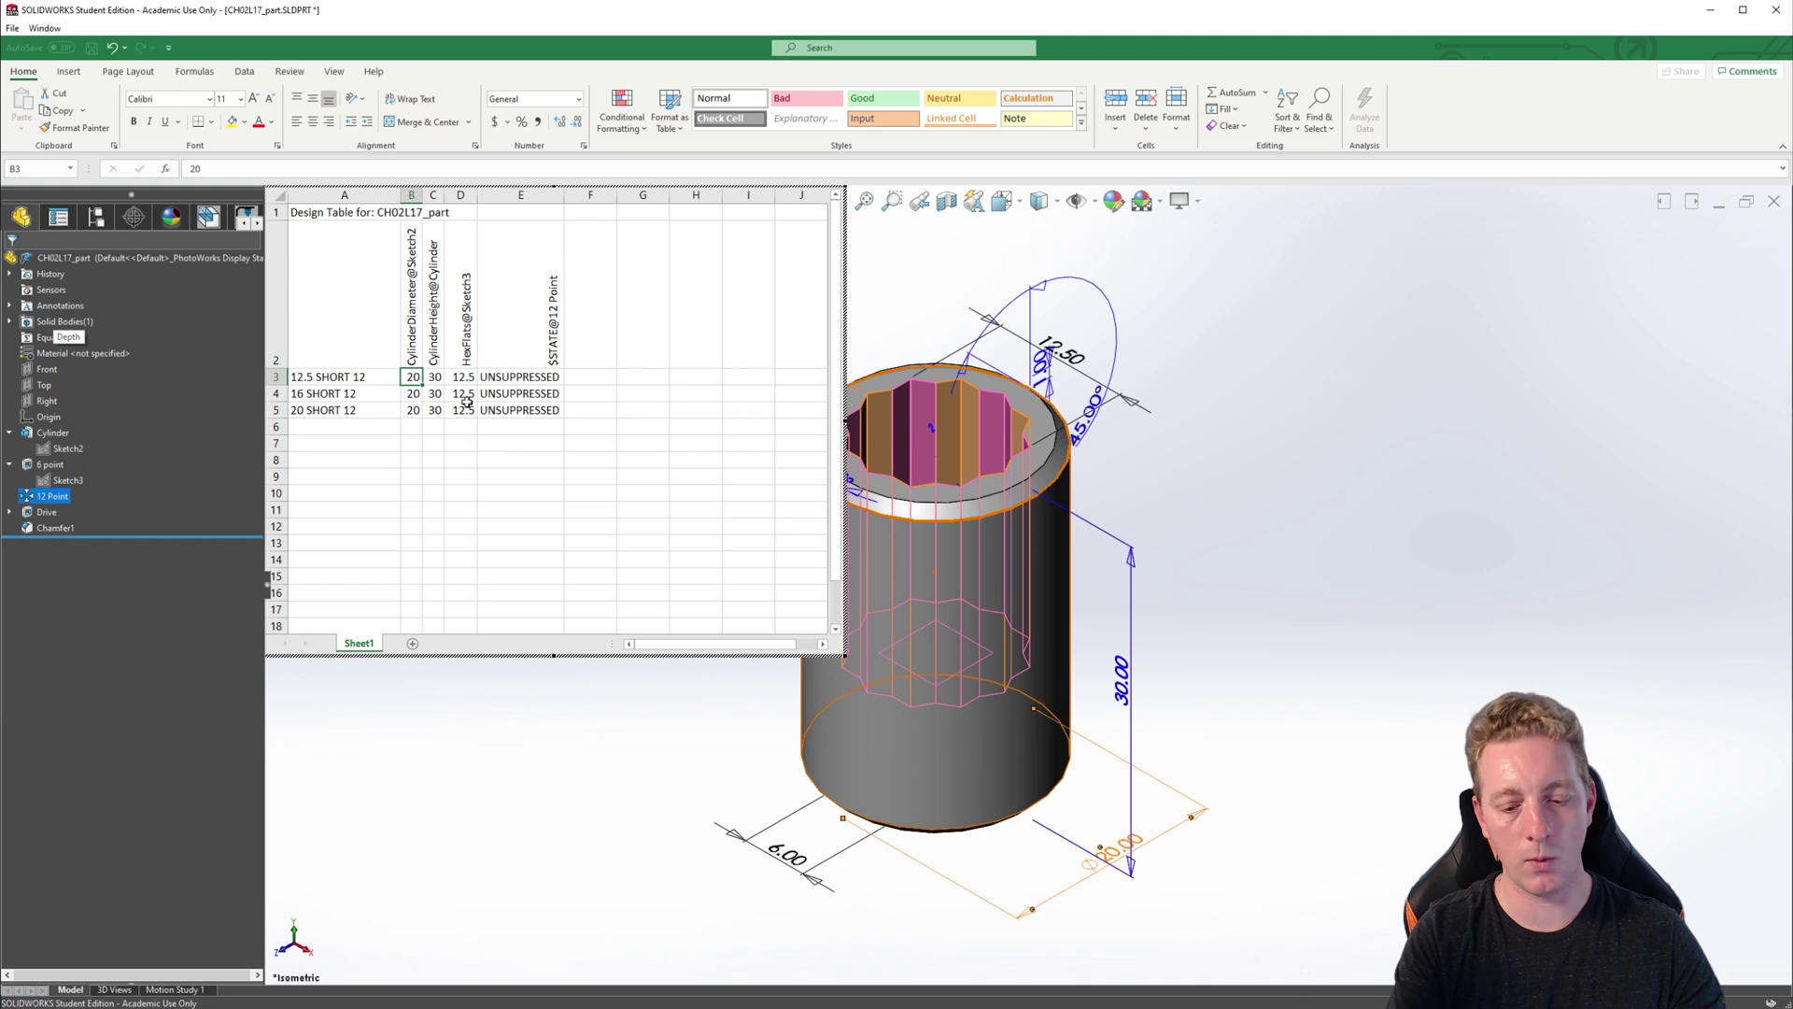
{"action": "type", "text": "="}
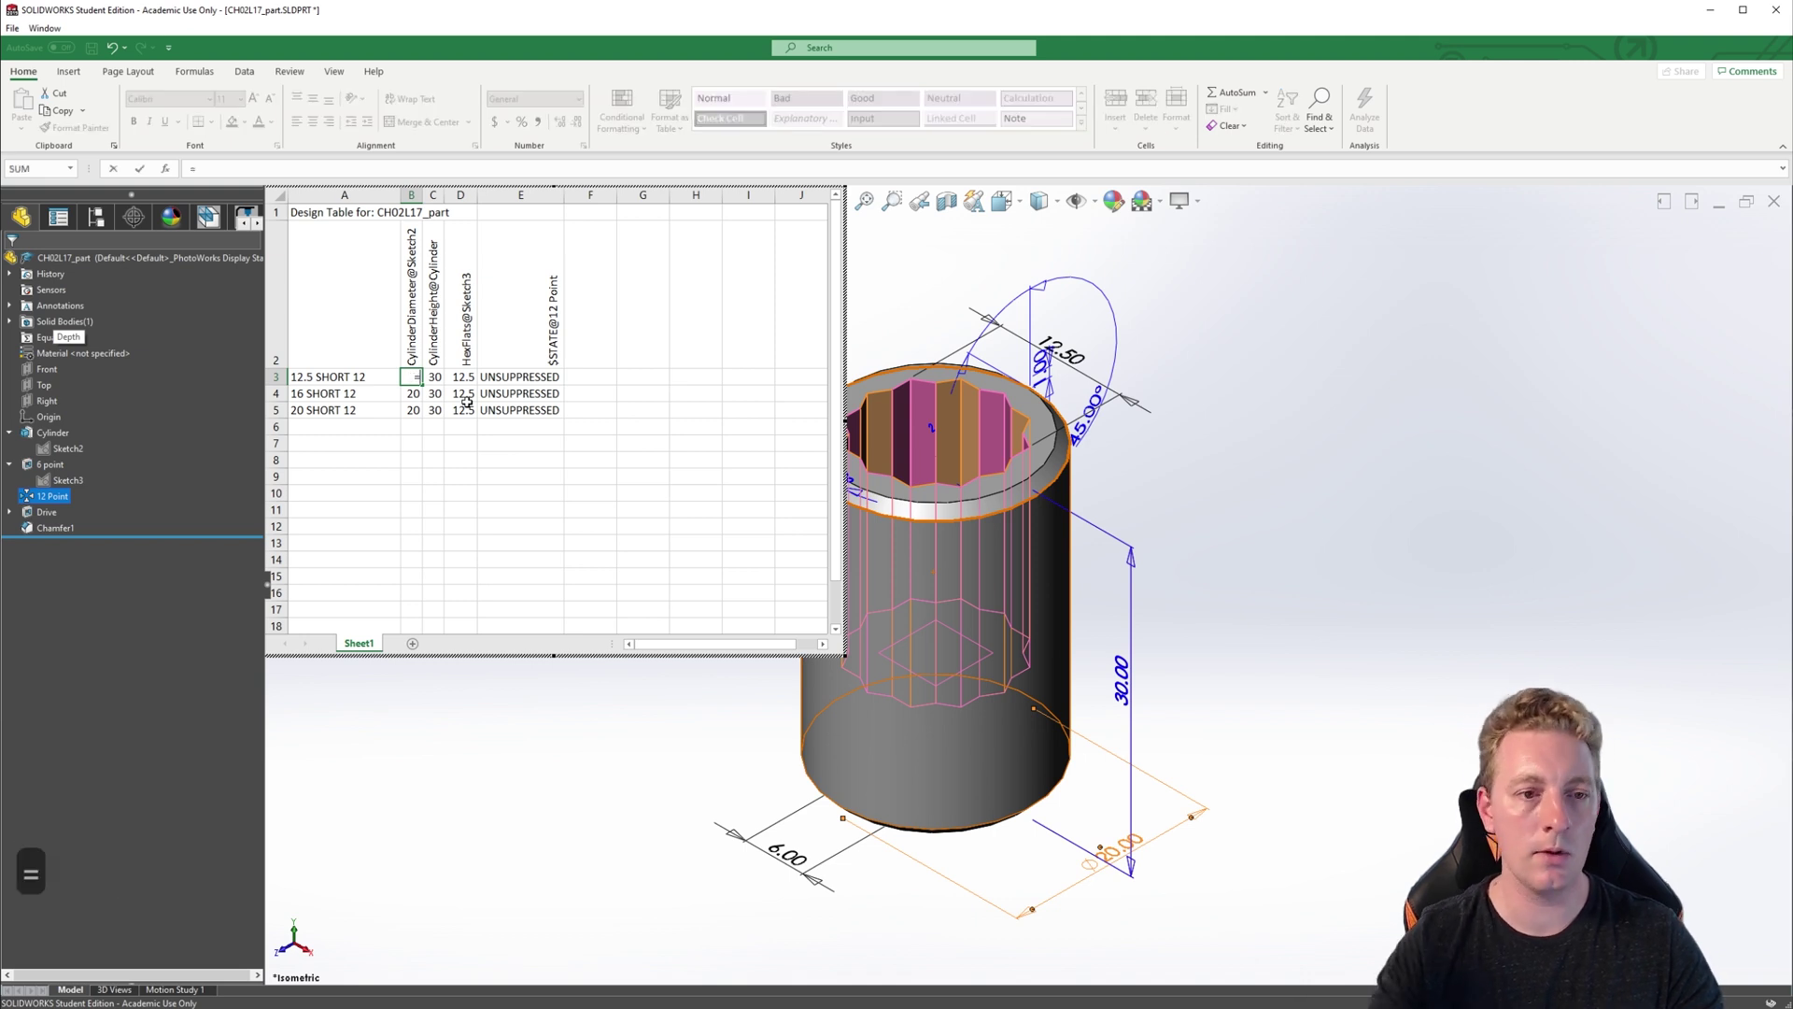
{"action": "left_click", "coordinate": [463, 377]}
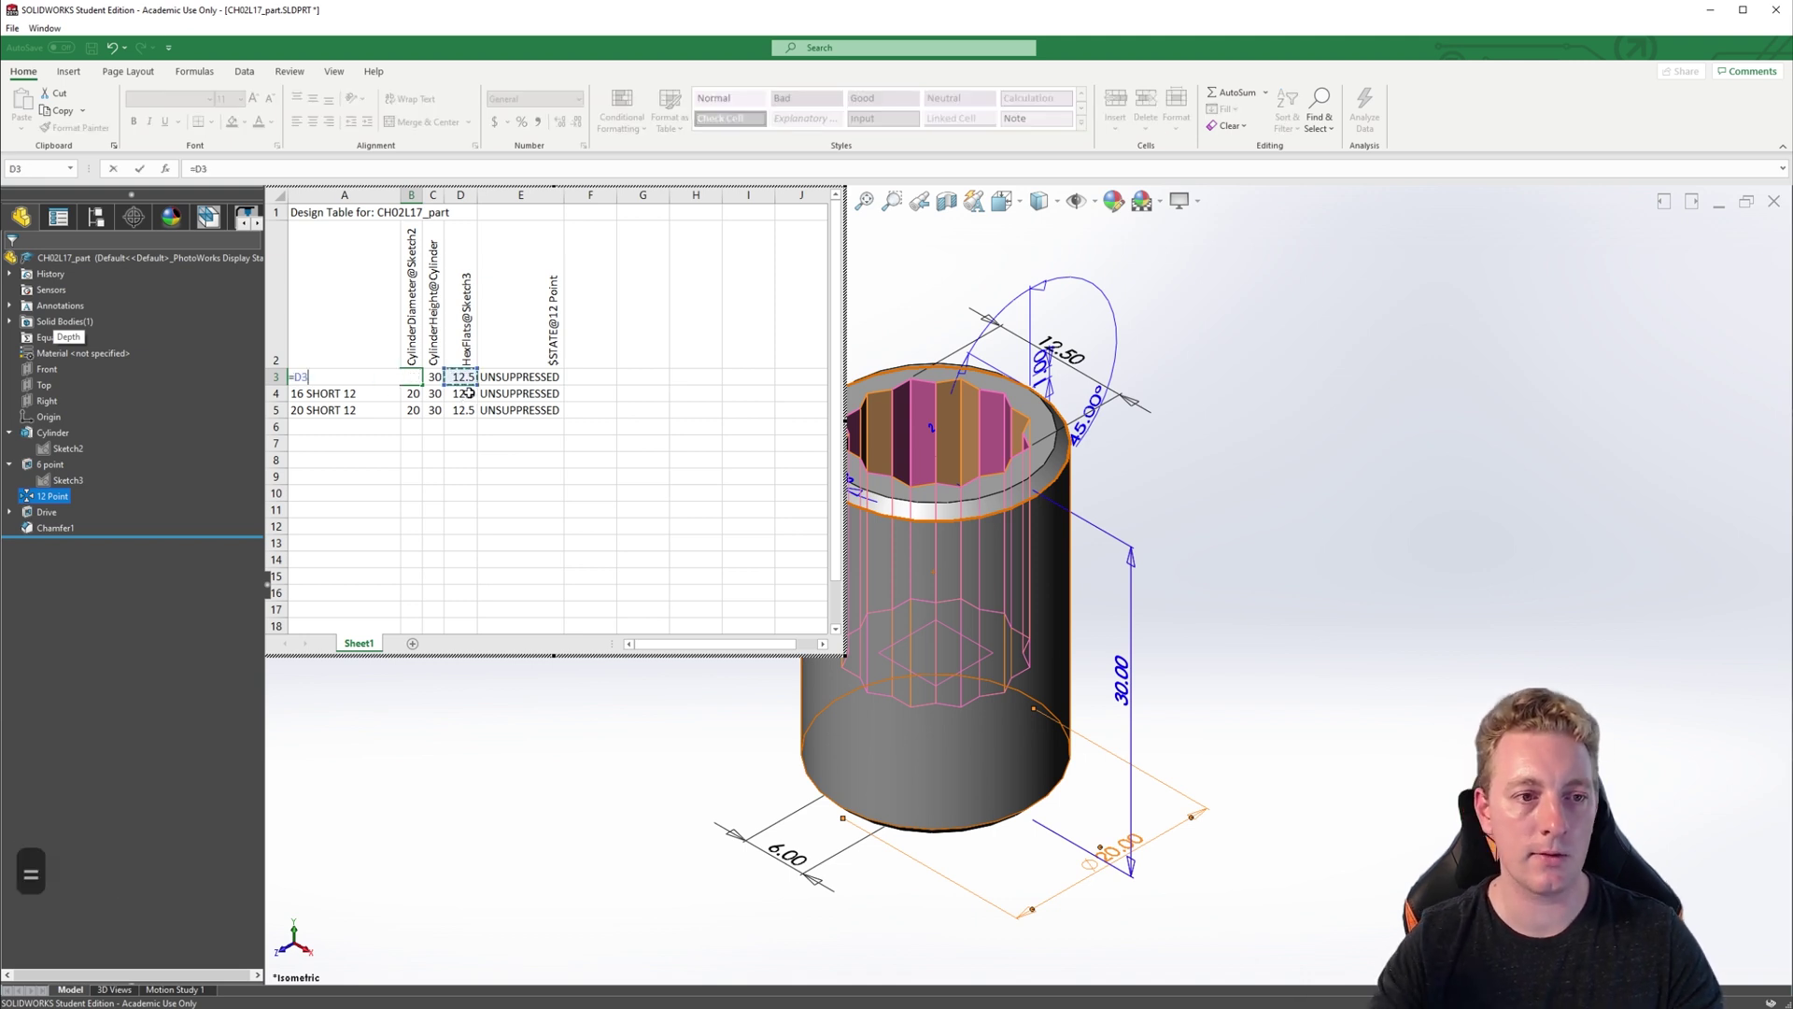
{"action": "type", "text": "+7.5"}
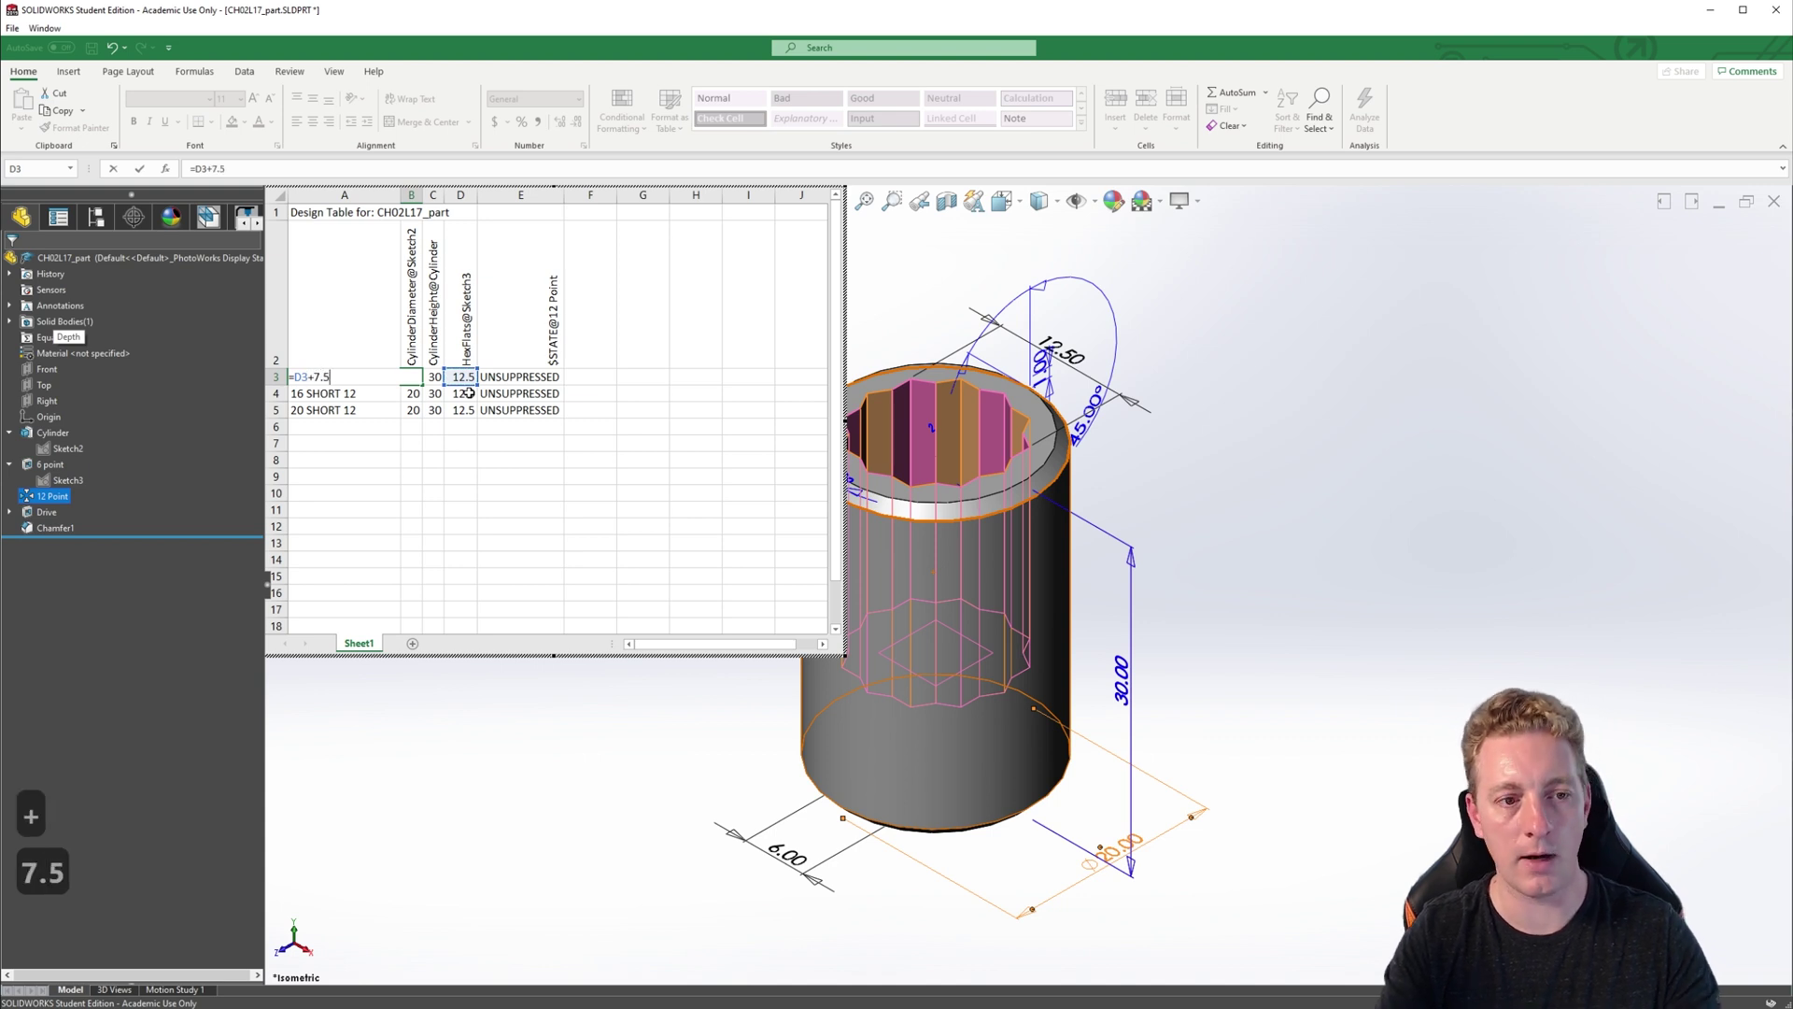
{"action": "key", "text": "Return"}
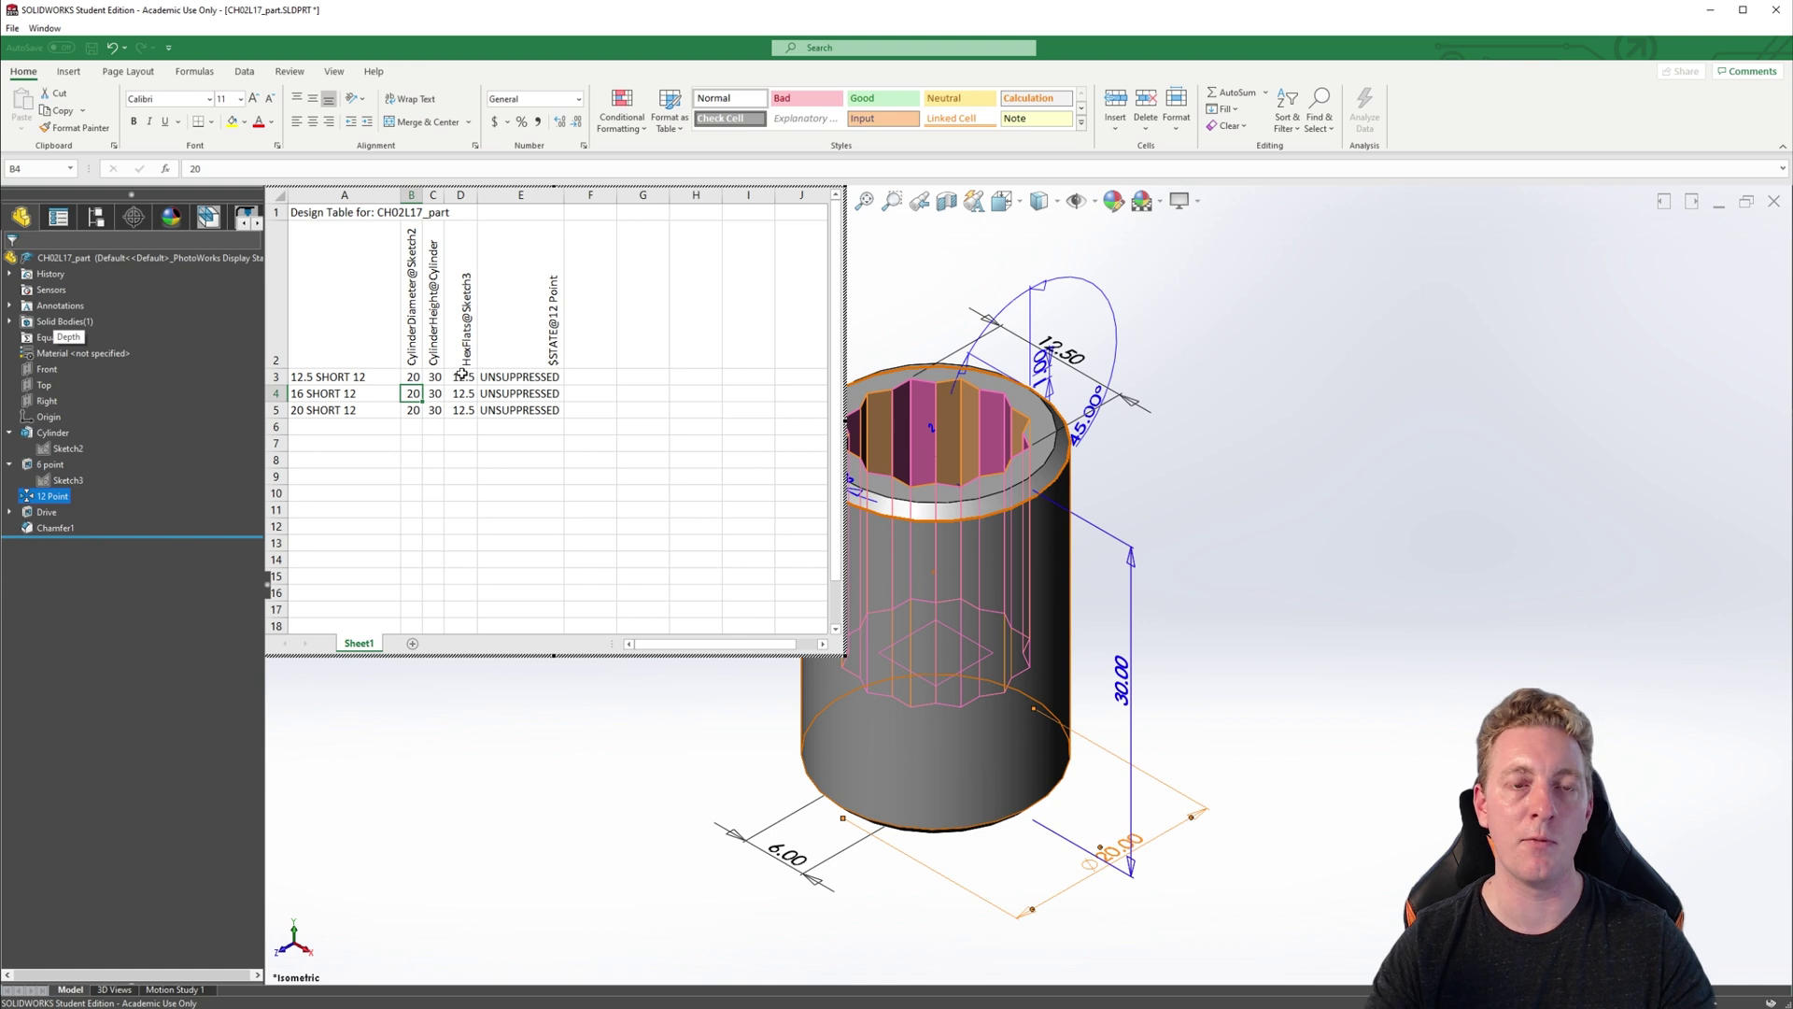
- Fill the row 3 cylinder diameter formula down to rows 4 and 5 and check the row 5 formula
{"action": "left_click", "coordinate": [409, 376]}
{"action": "double_click", "coordinate": [409, 376]}
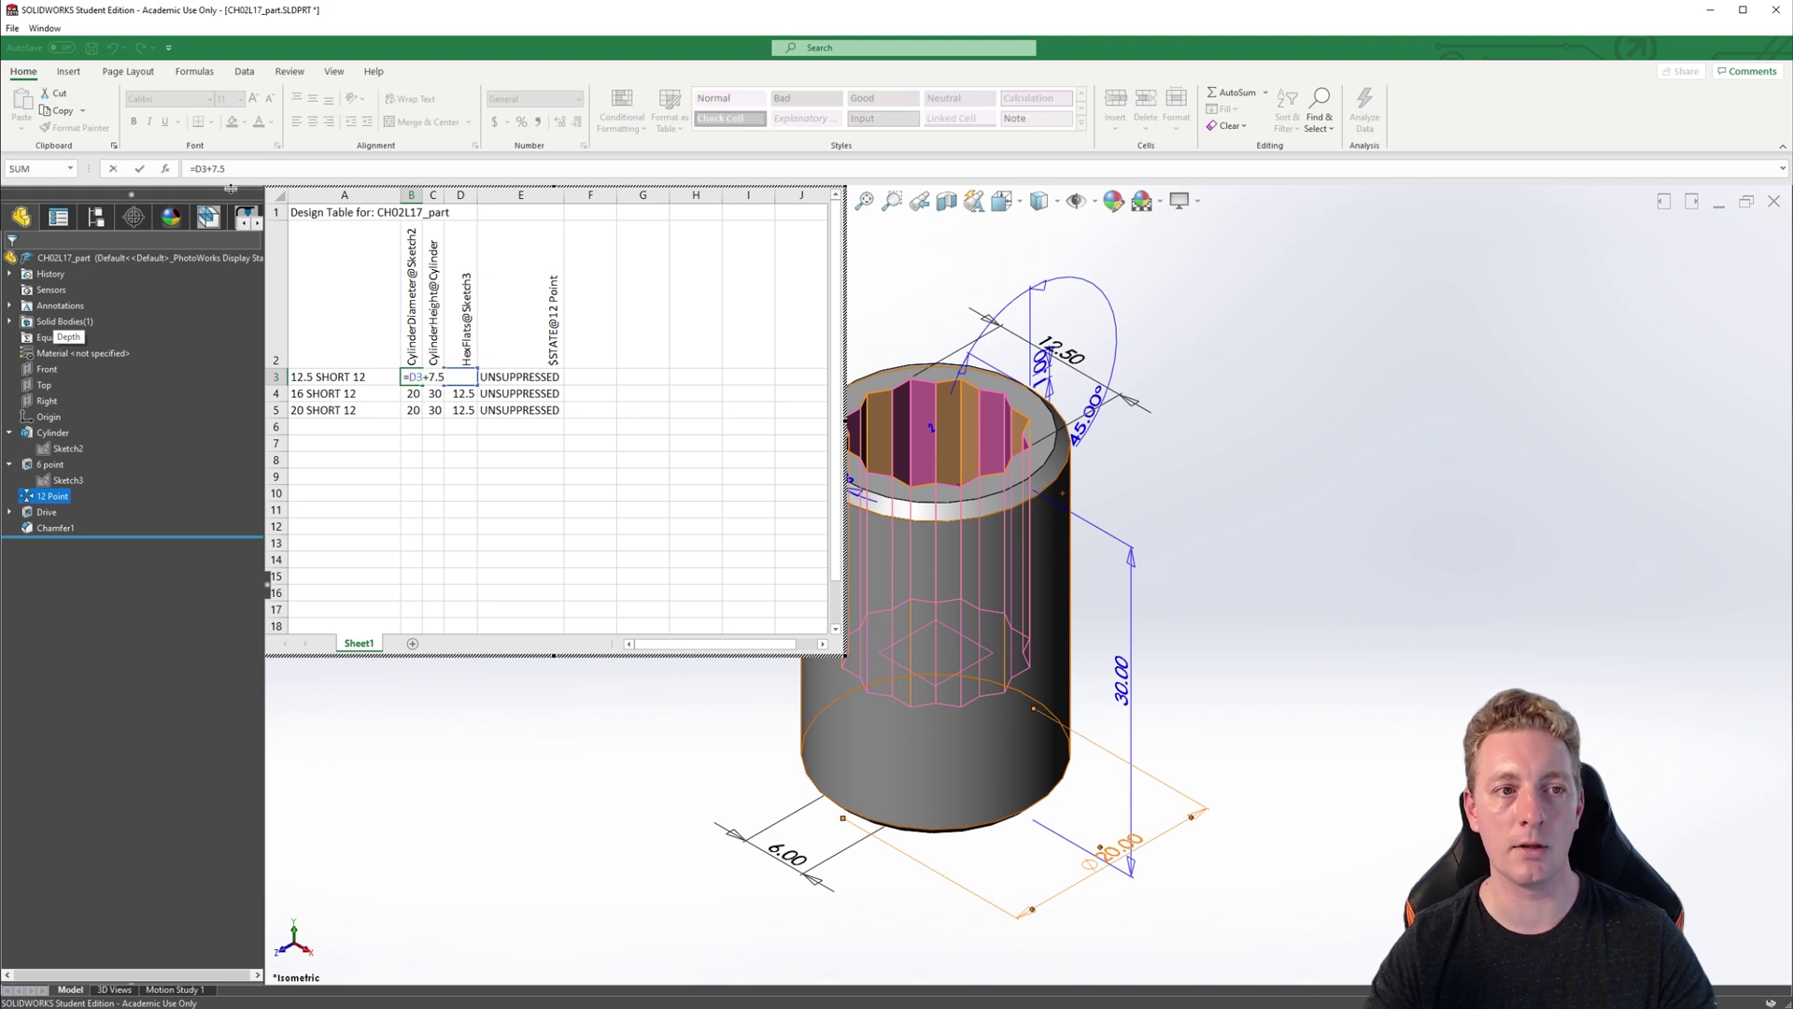
{"action": "left_click", "coordinate": [411, 376]}
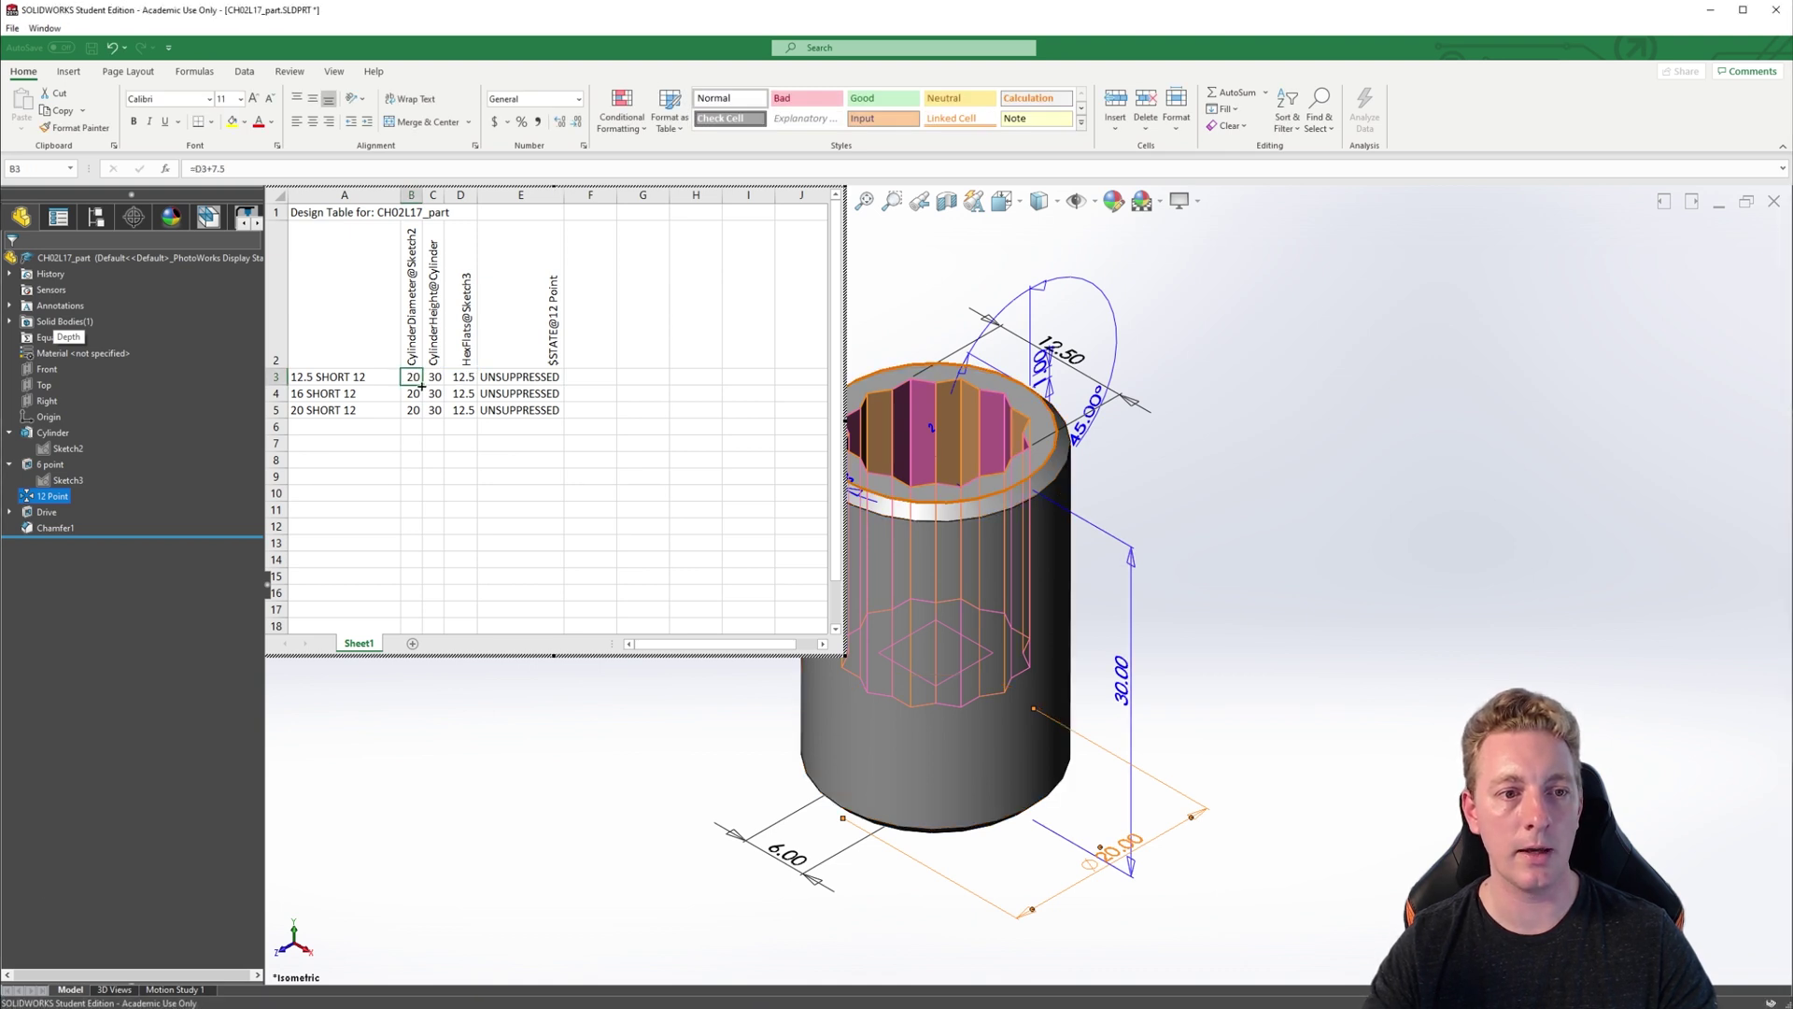
{"action": "left_click_drag", "start_coordinate": [423, 384], "coordinate": [425, 417]}
{"action": "left_click", "coordinate": [411, 411]}
{"action": "double_click", "coordinate": [411, 411]}
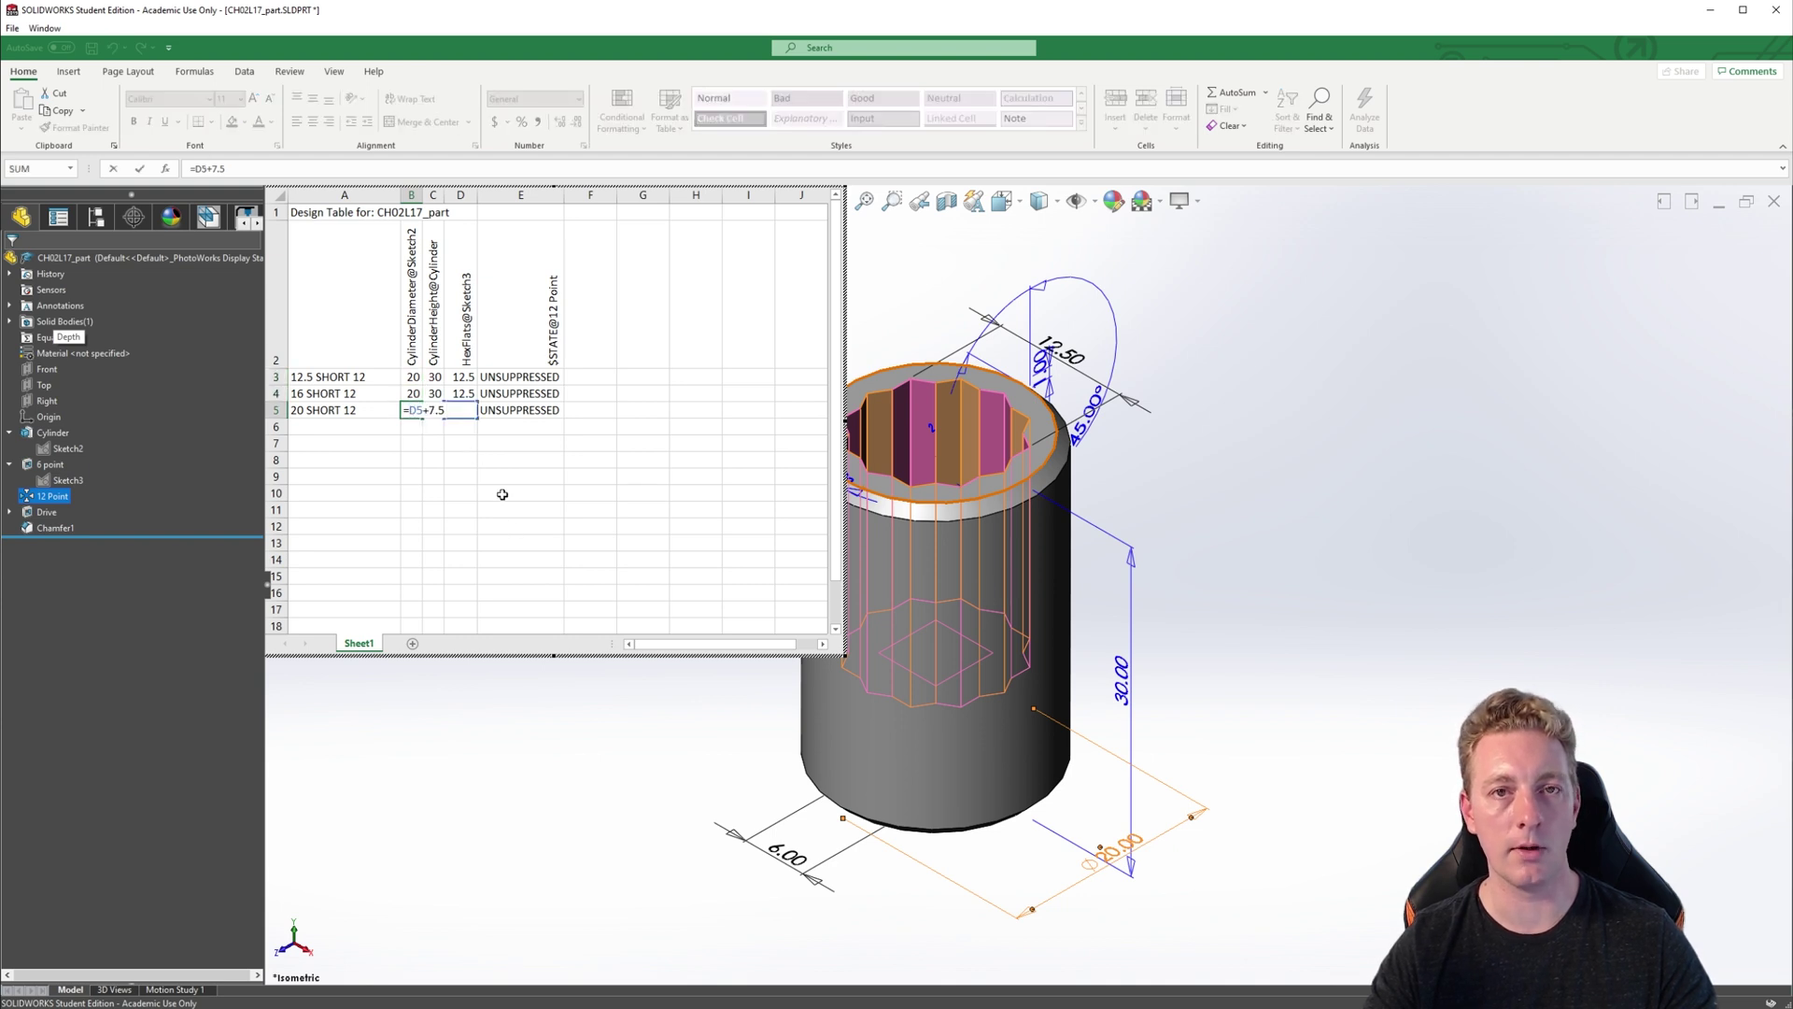
{"action": "key", "text": "Escape"}
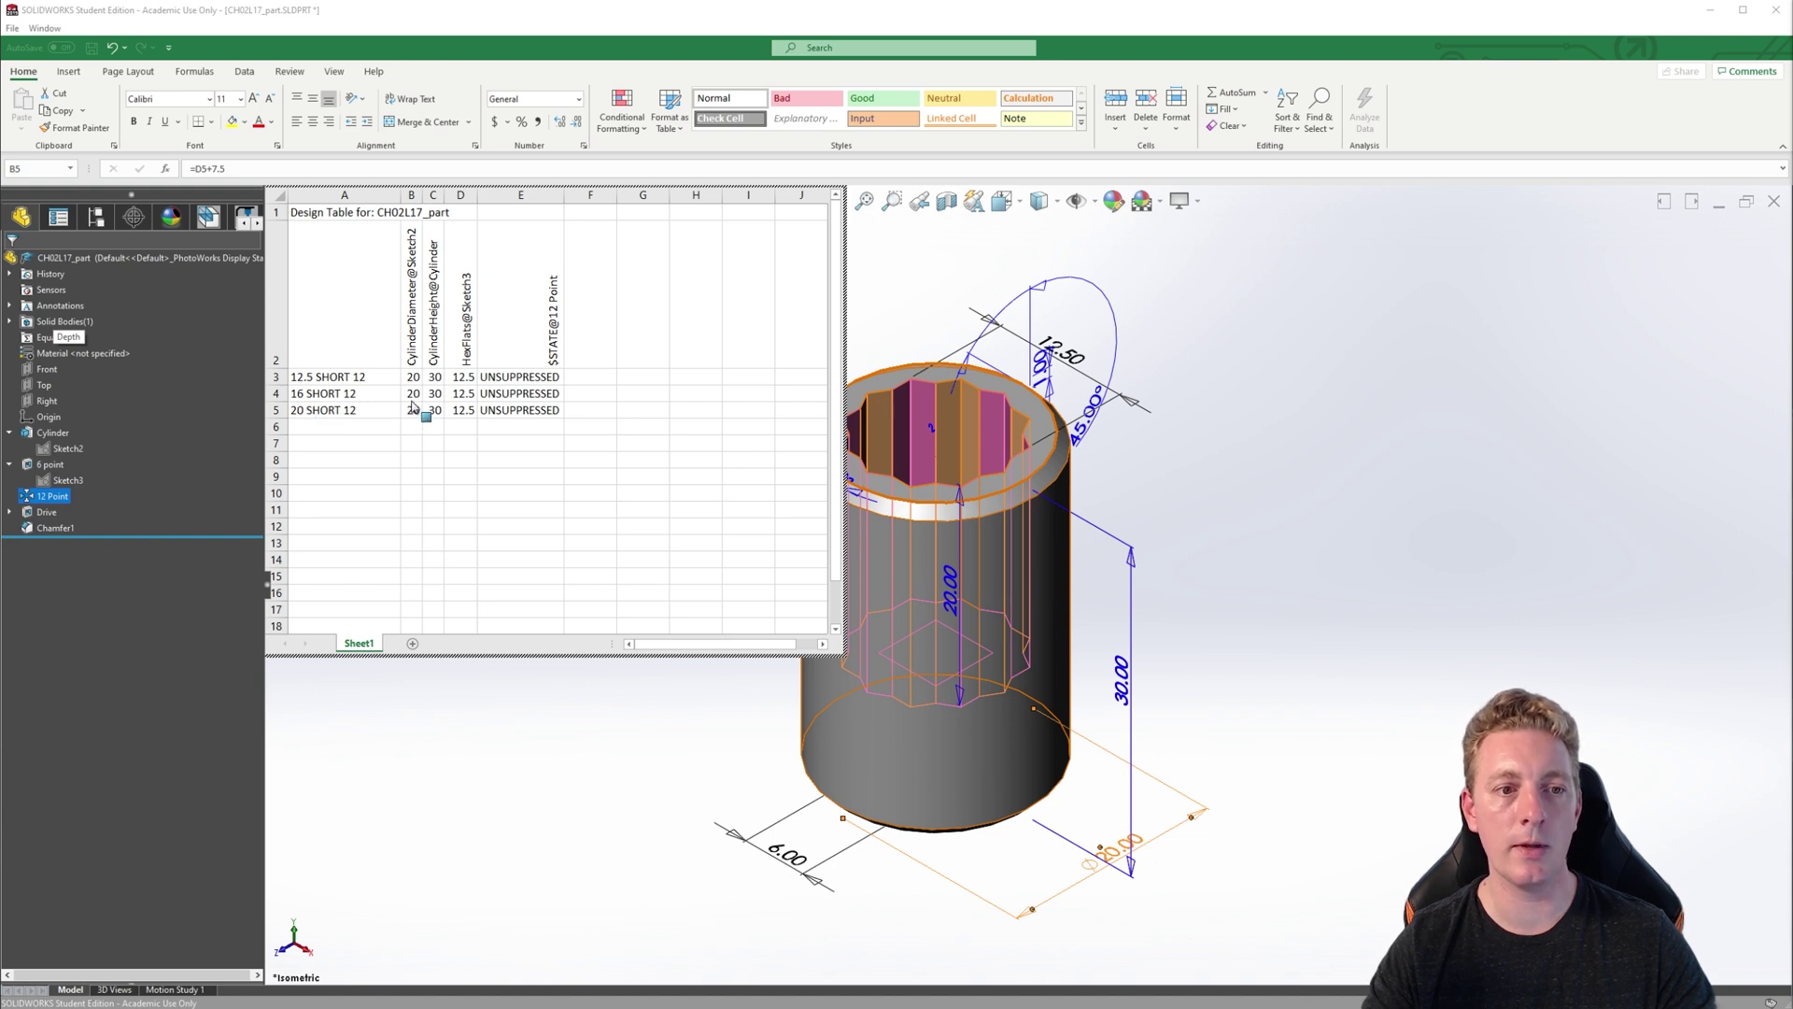
- Set HexFlats@Sketch3 to 16 for the 16 SHORT 12 configuration and 20 for 20 SHORT 12
{"action": "left_click", "coordinate": [462, 394]}
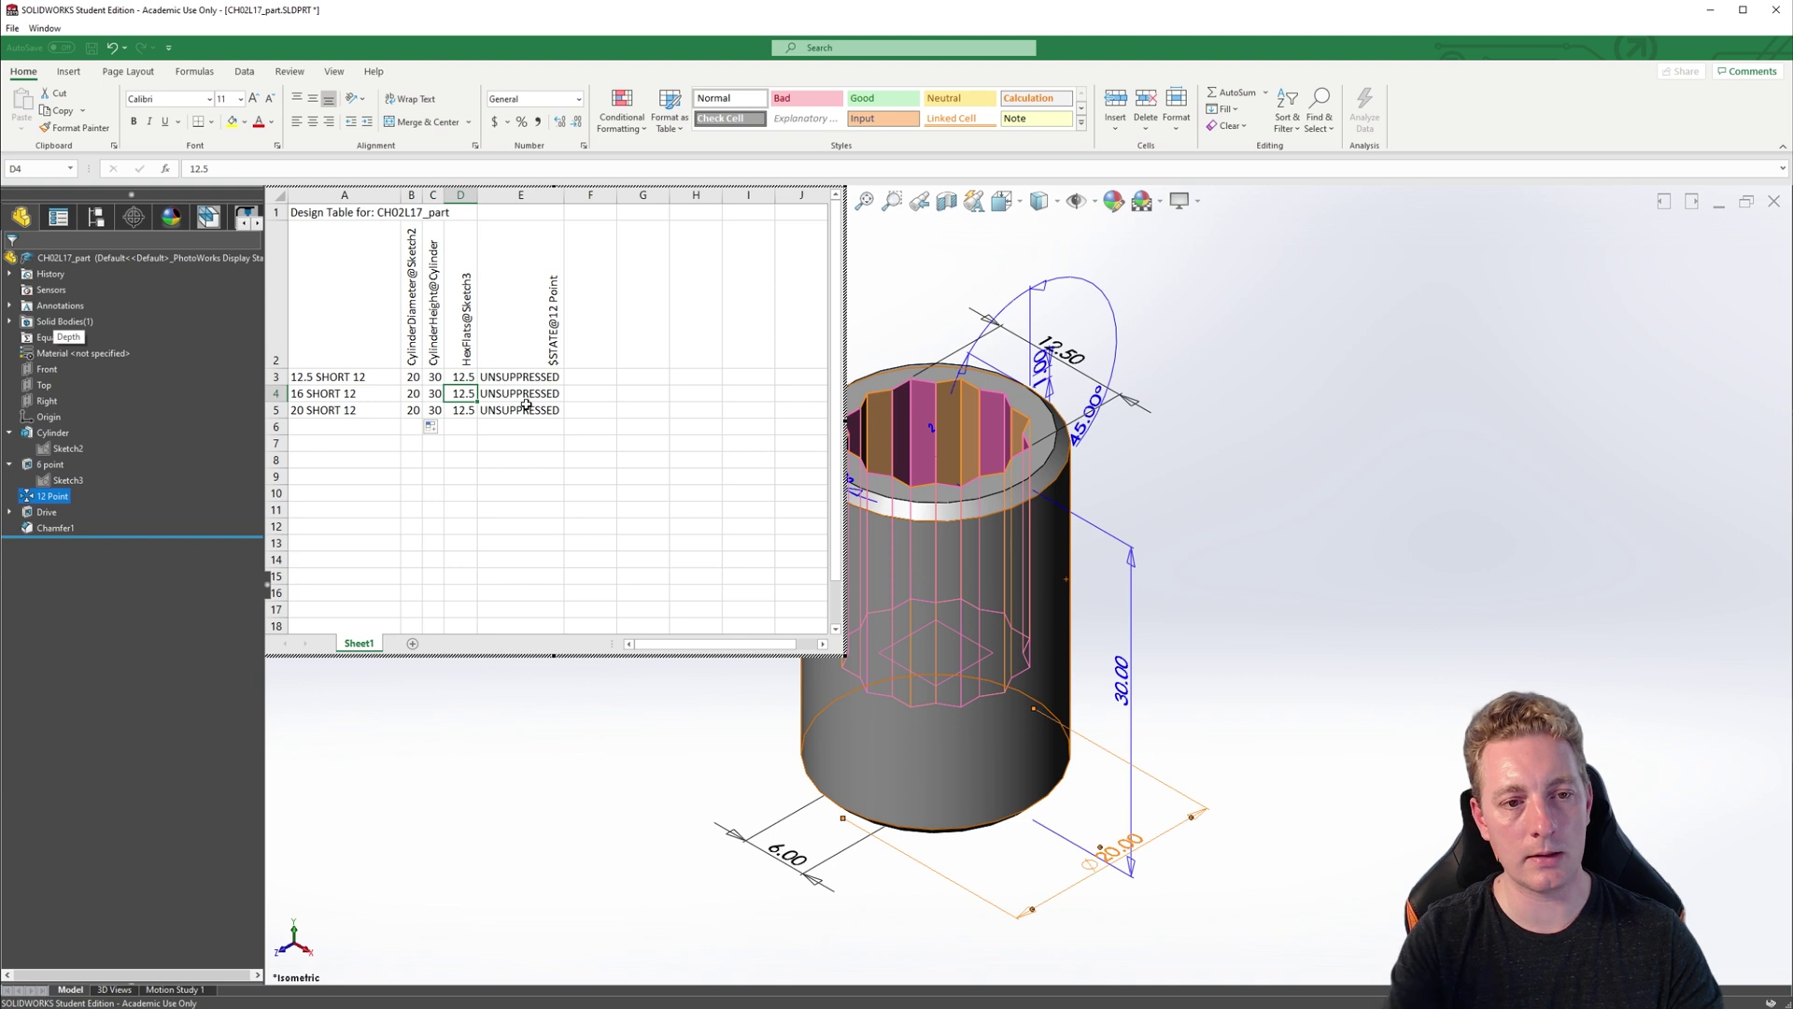
{"action": "type", "text": "16"}
{"action": "key", "text": "Return"}
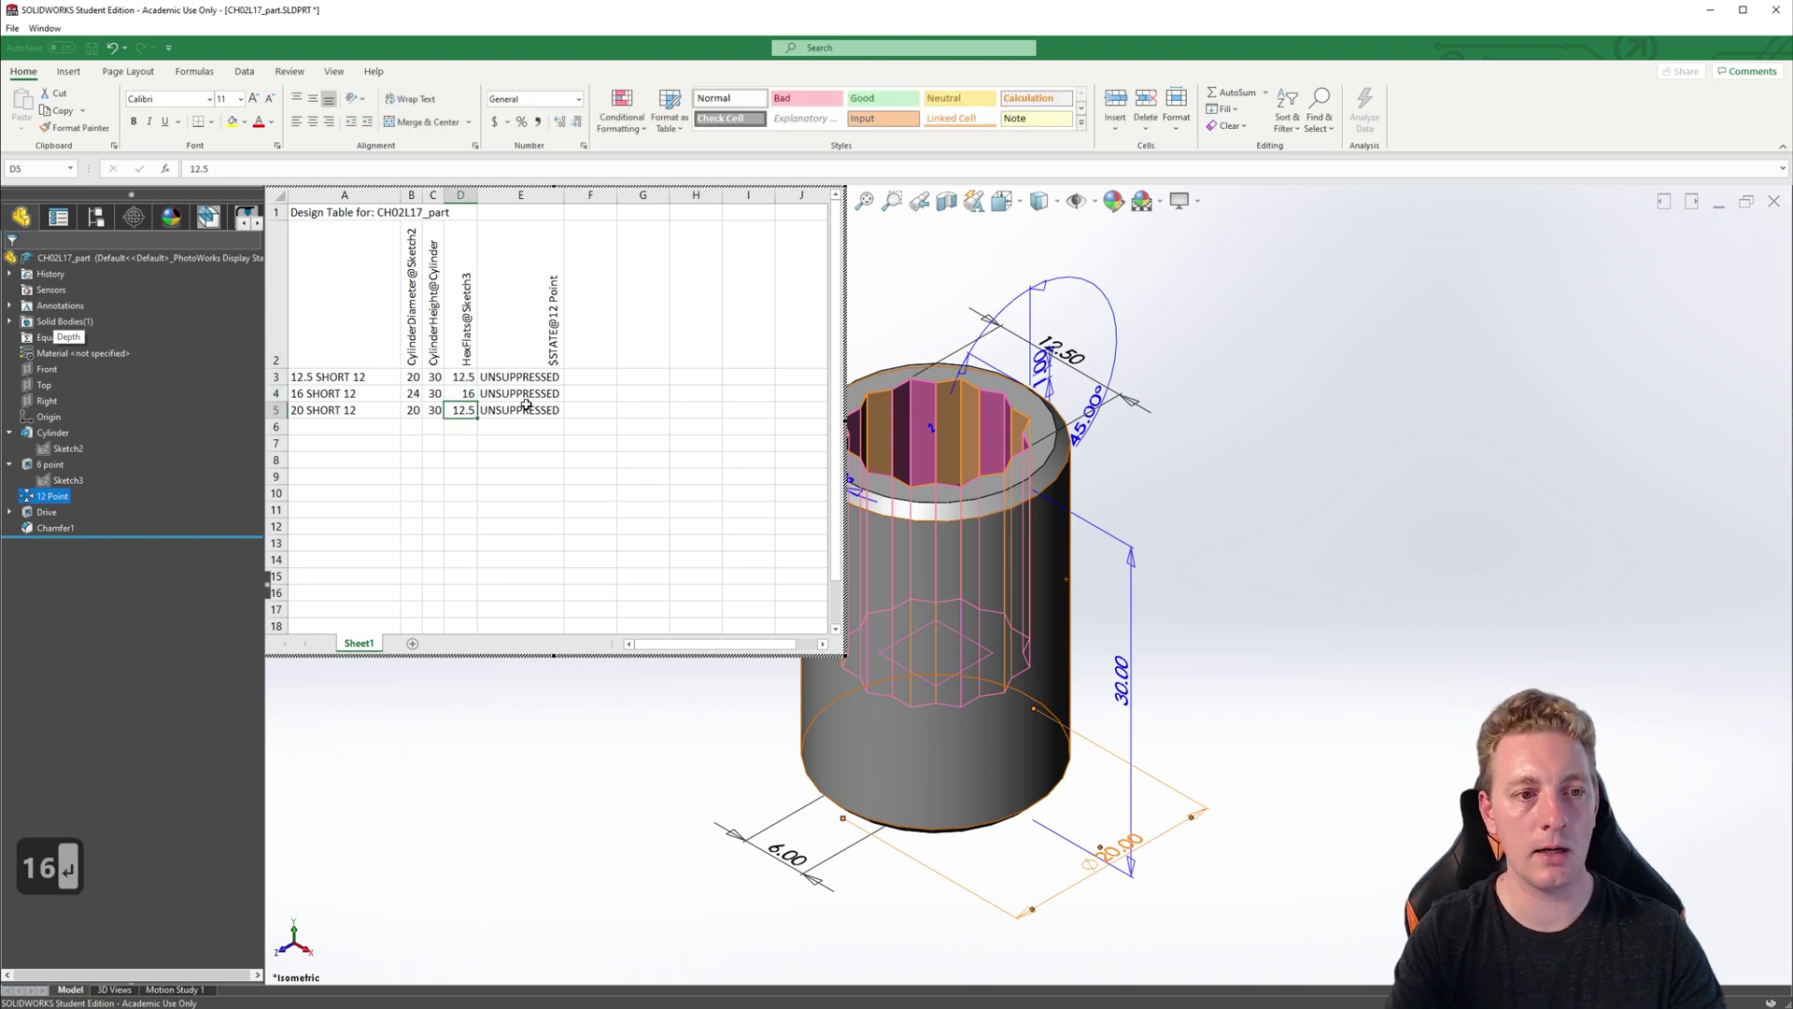
{"action": "type", "text": "20"}
{"action": "key", "text": "Return"}
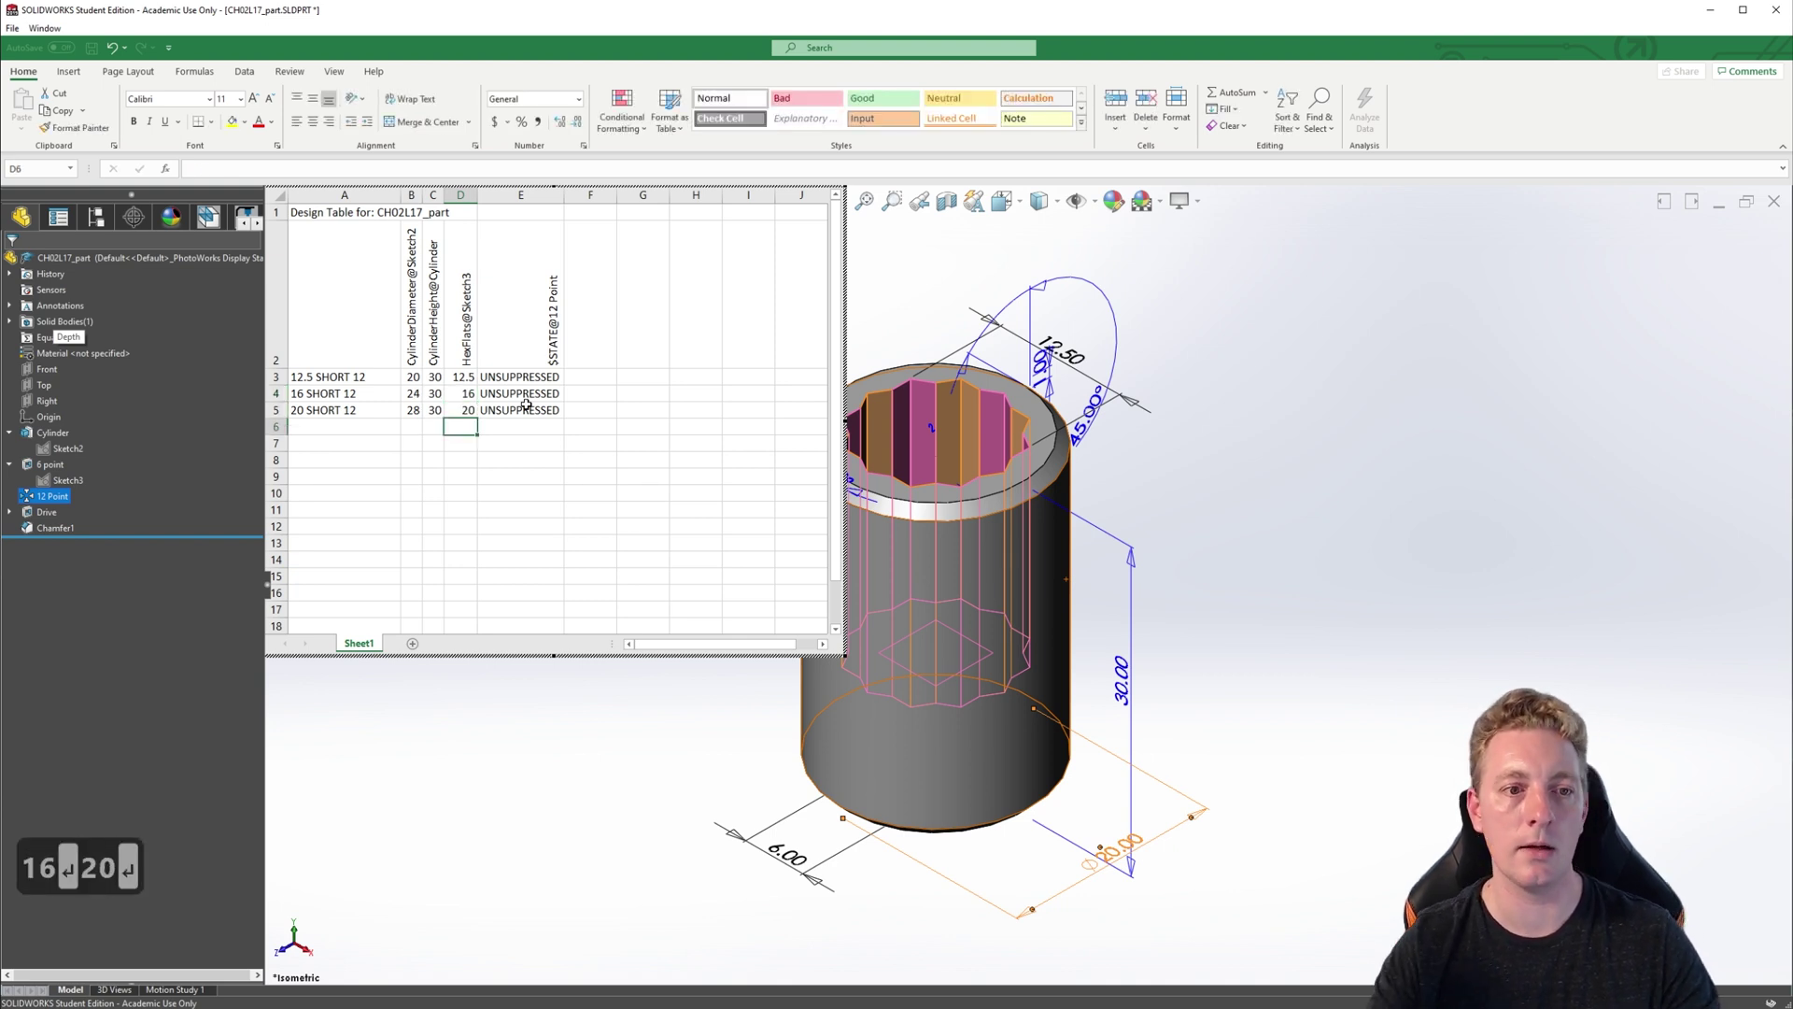
{"action": "left_click", "coordinate": [412, 378]}
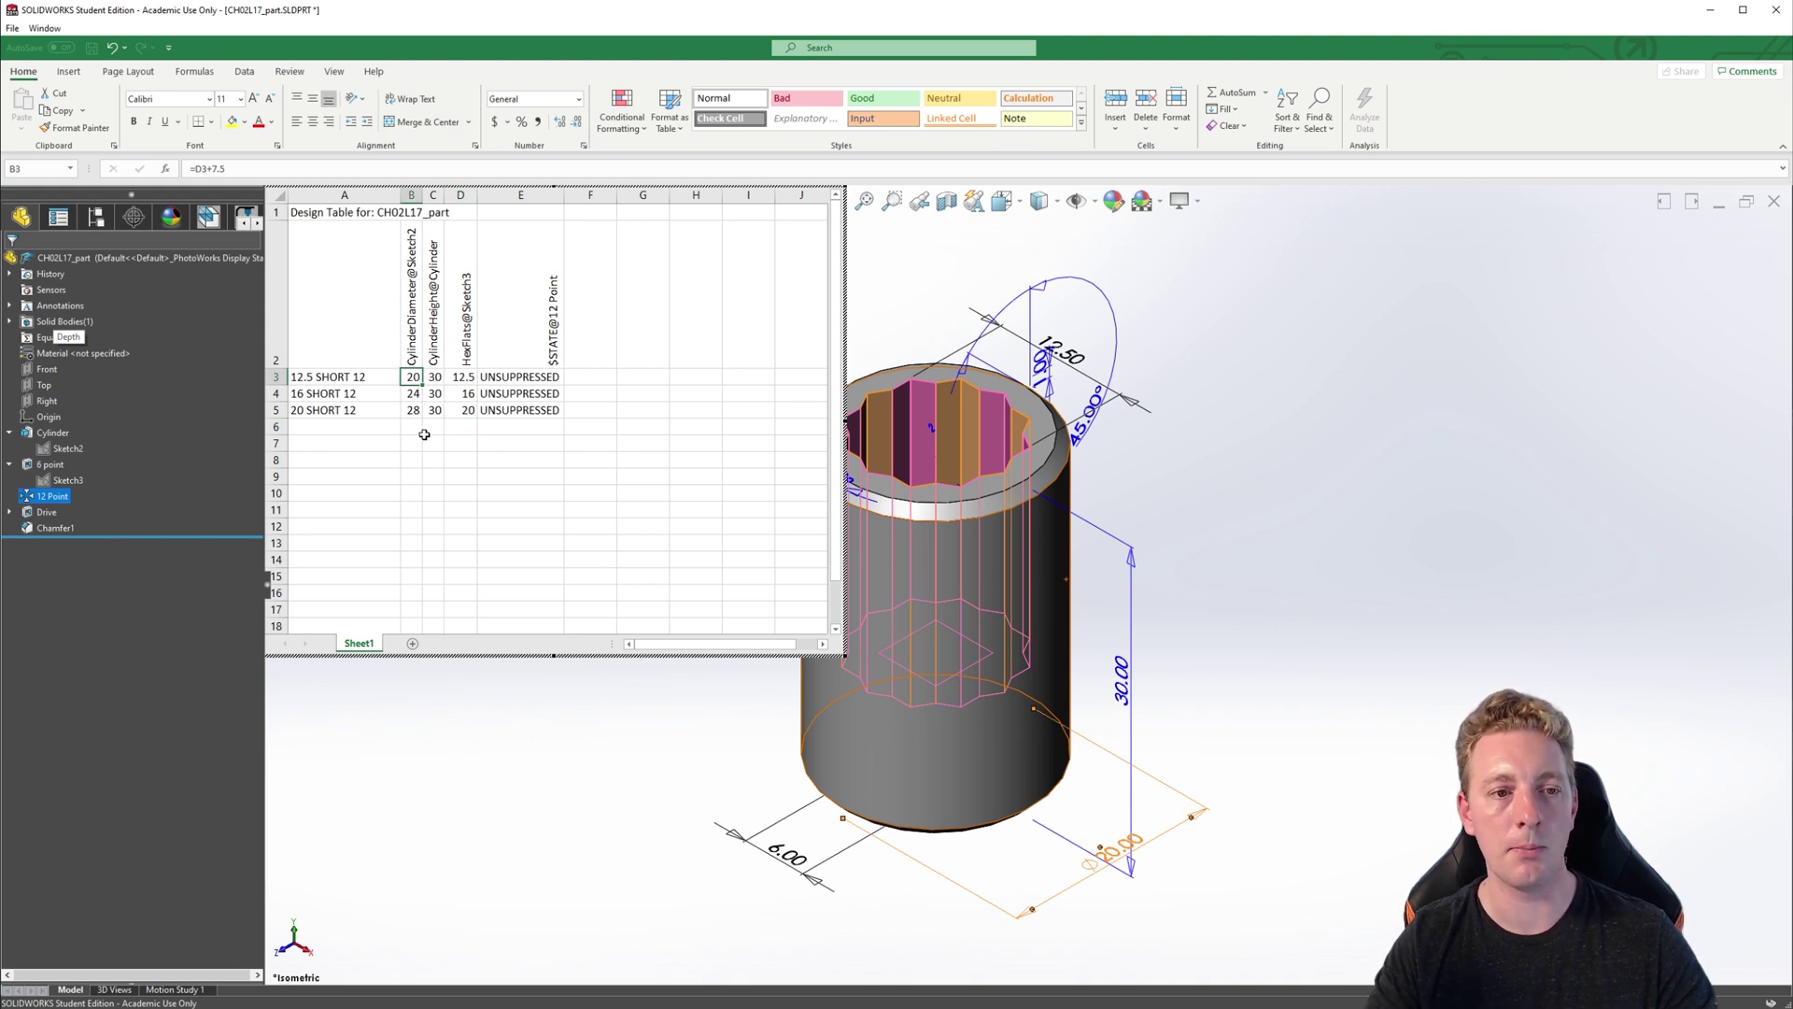
{"action": "key", "text": "Down"}
{"action": "key", "text": "Down"}
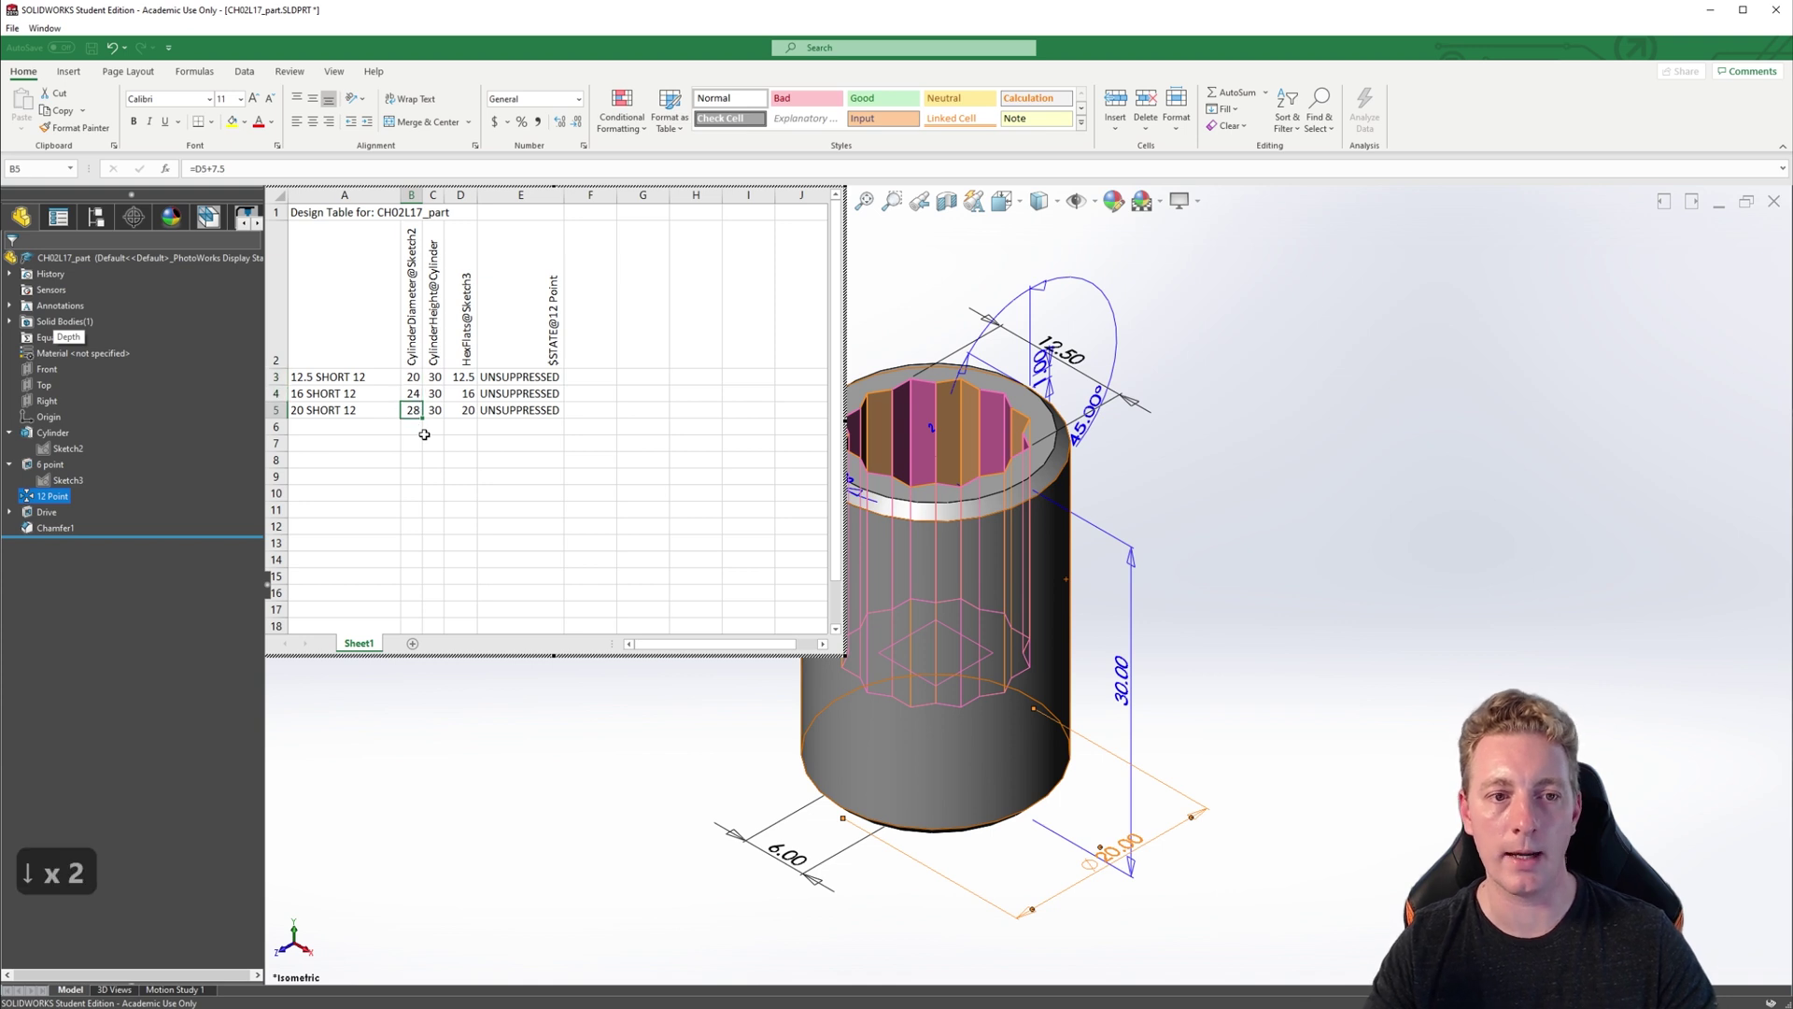
{"action": "left_click", "coordinate": [509, 475]}
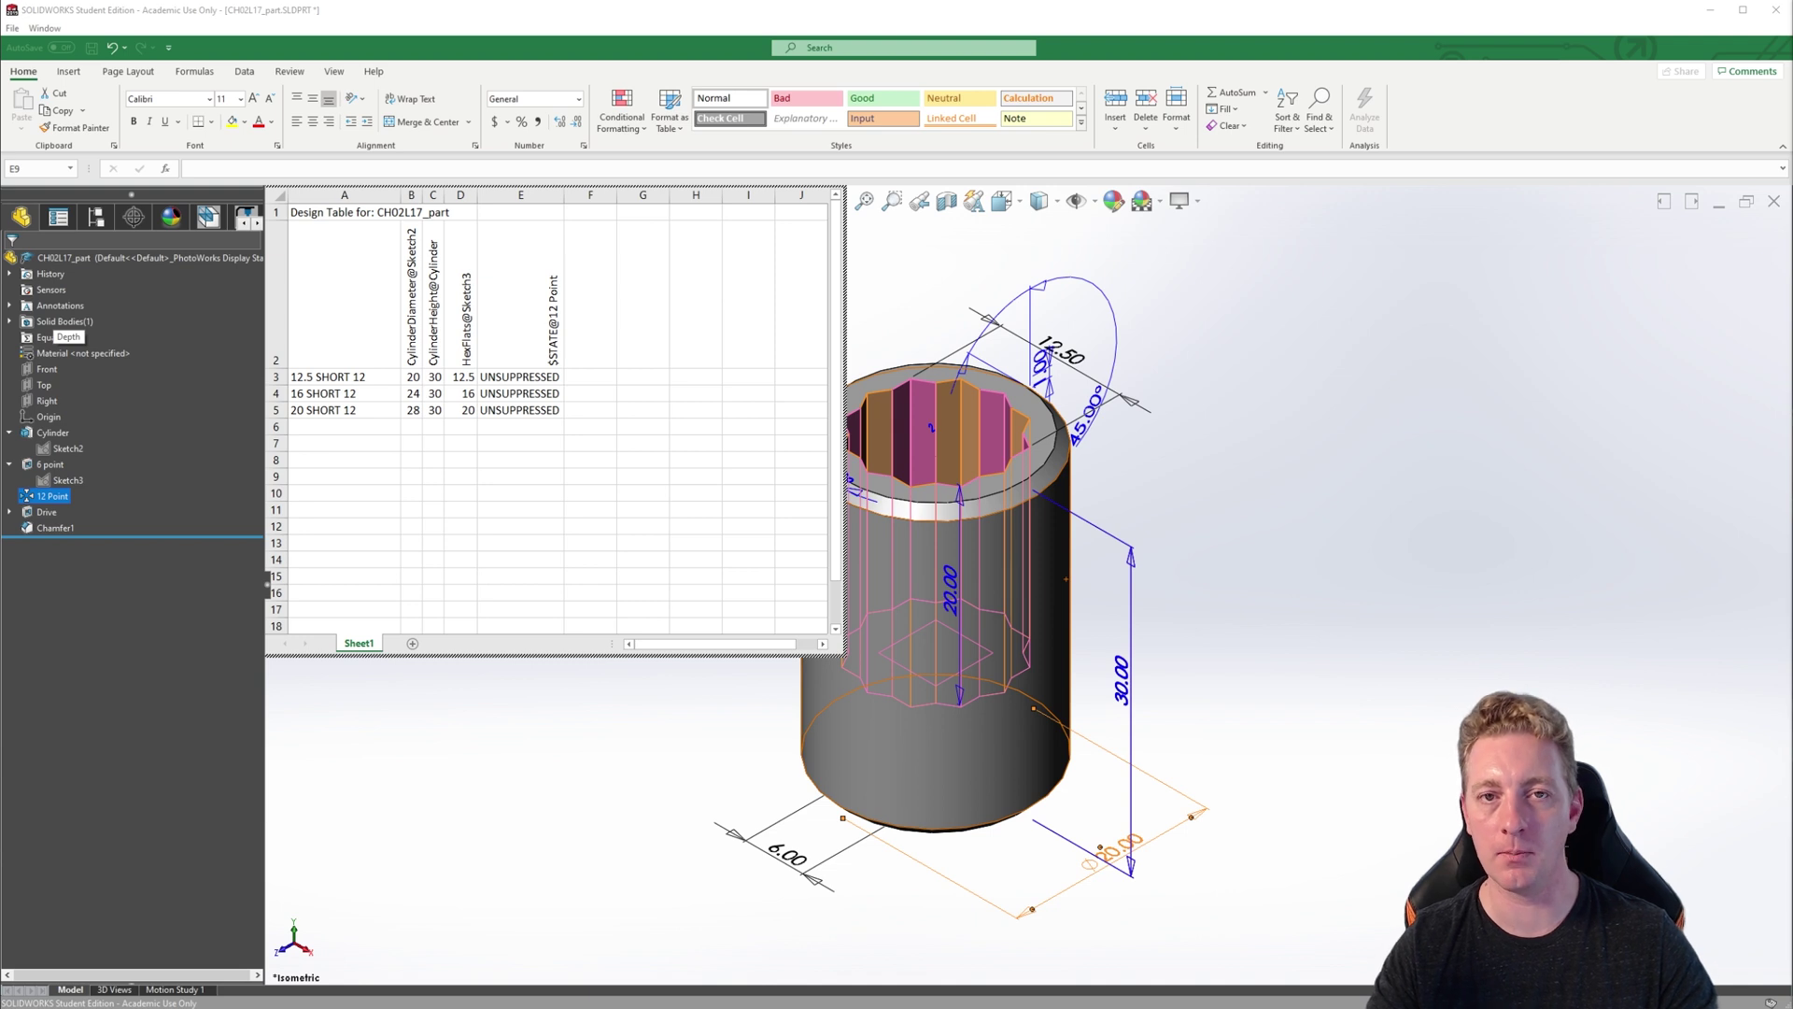
- Copy the three complete configuration rows 3 to 5 into rows 6 to 8 of the design table
{"action": "left_click_drag", "start_coordinate": [317, 377], "coordinate": [509, 411]}
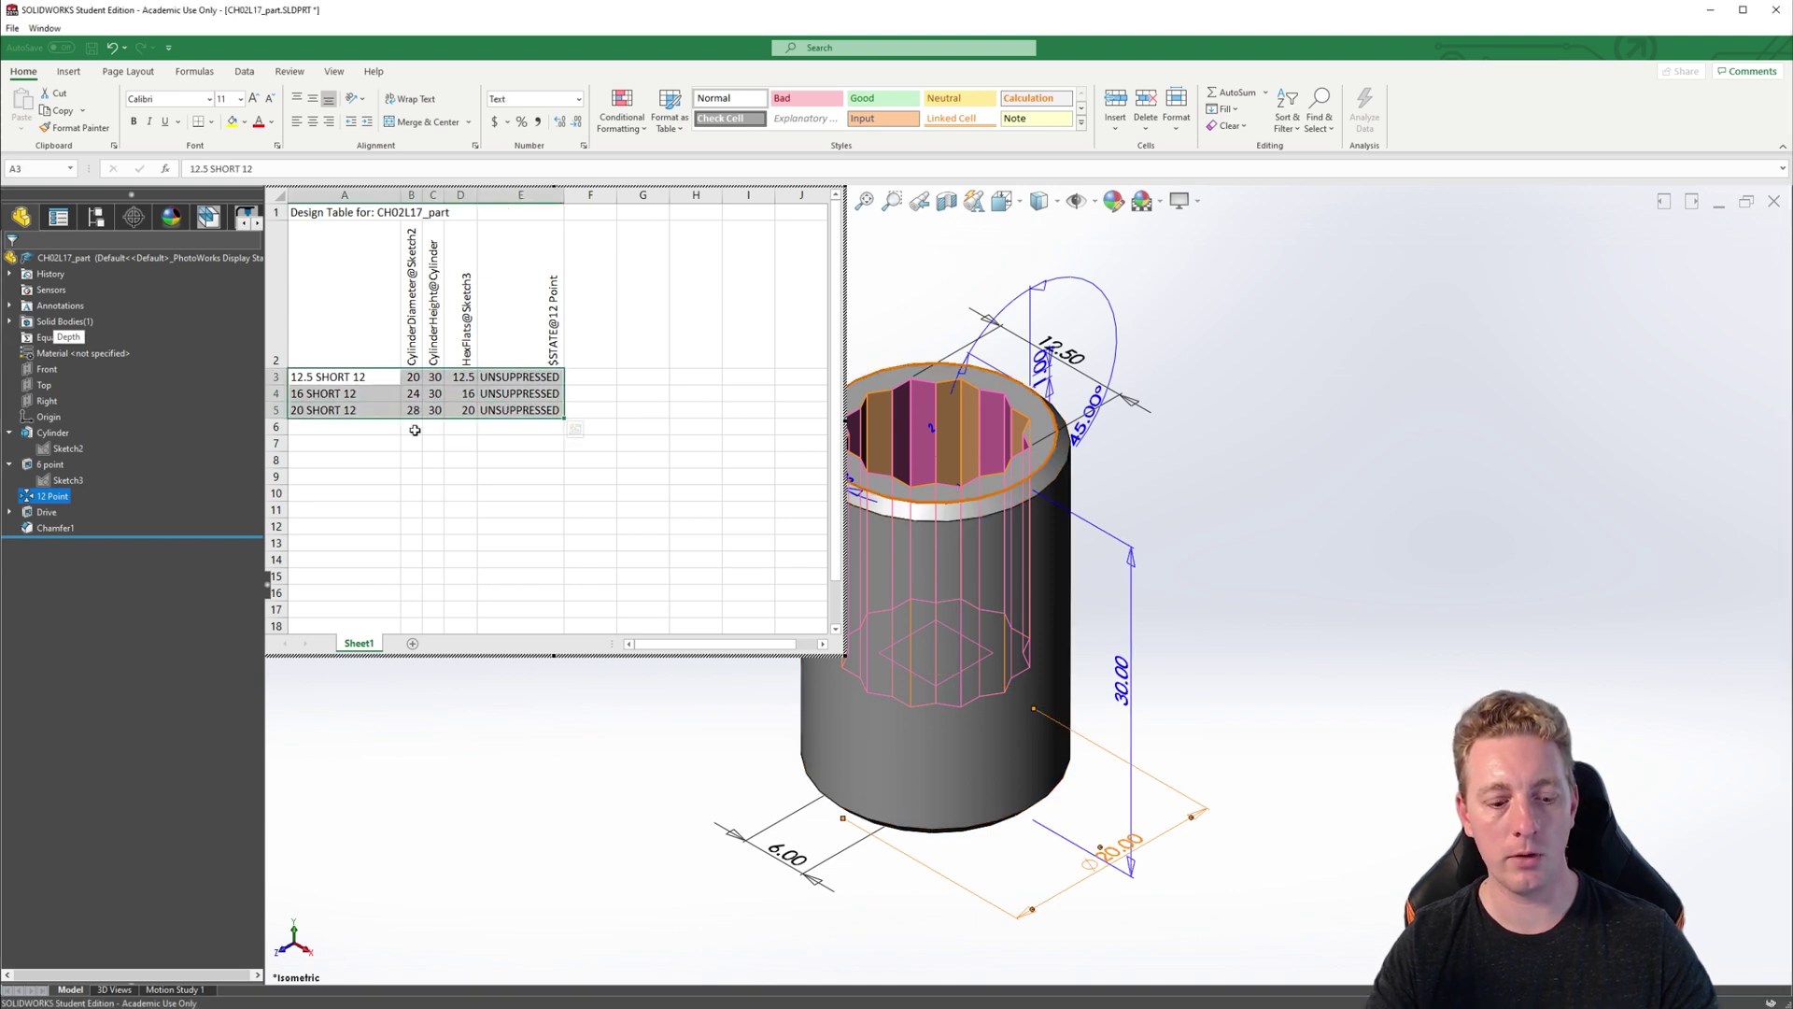
{"action": "key", "text": "ctrl+c"}
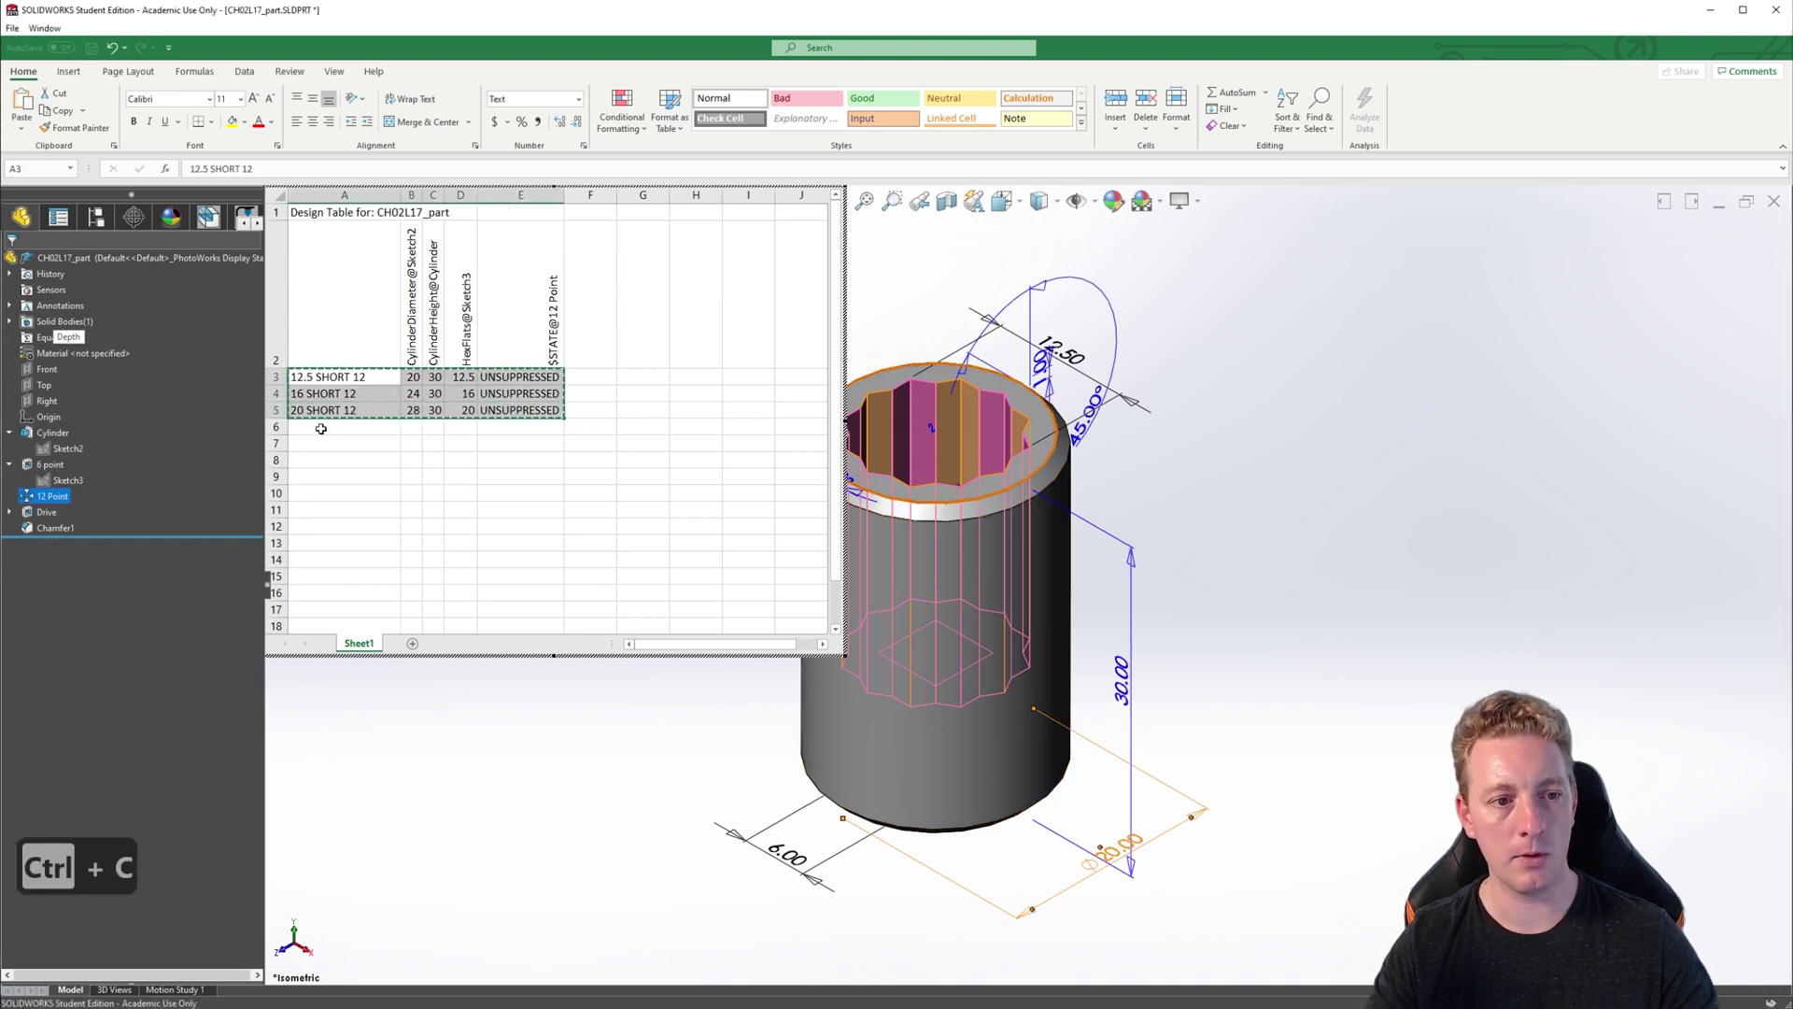
{"action": "left_click", "coordinate": [322, 429]}
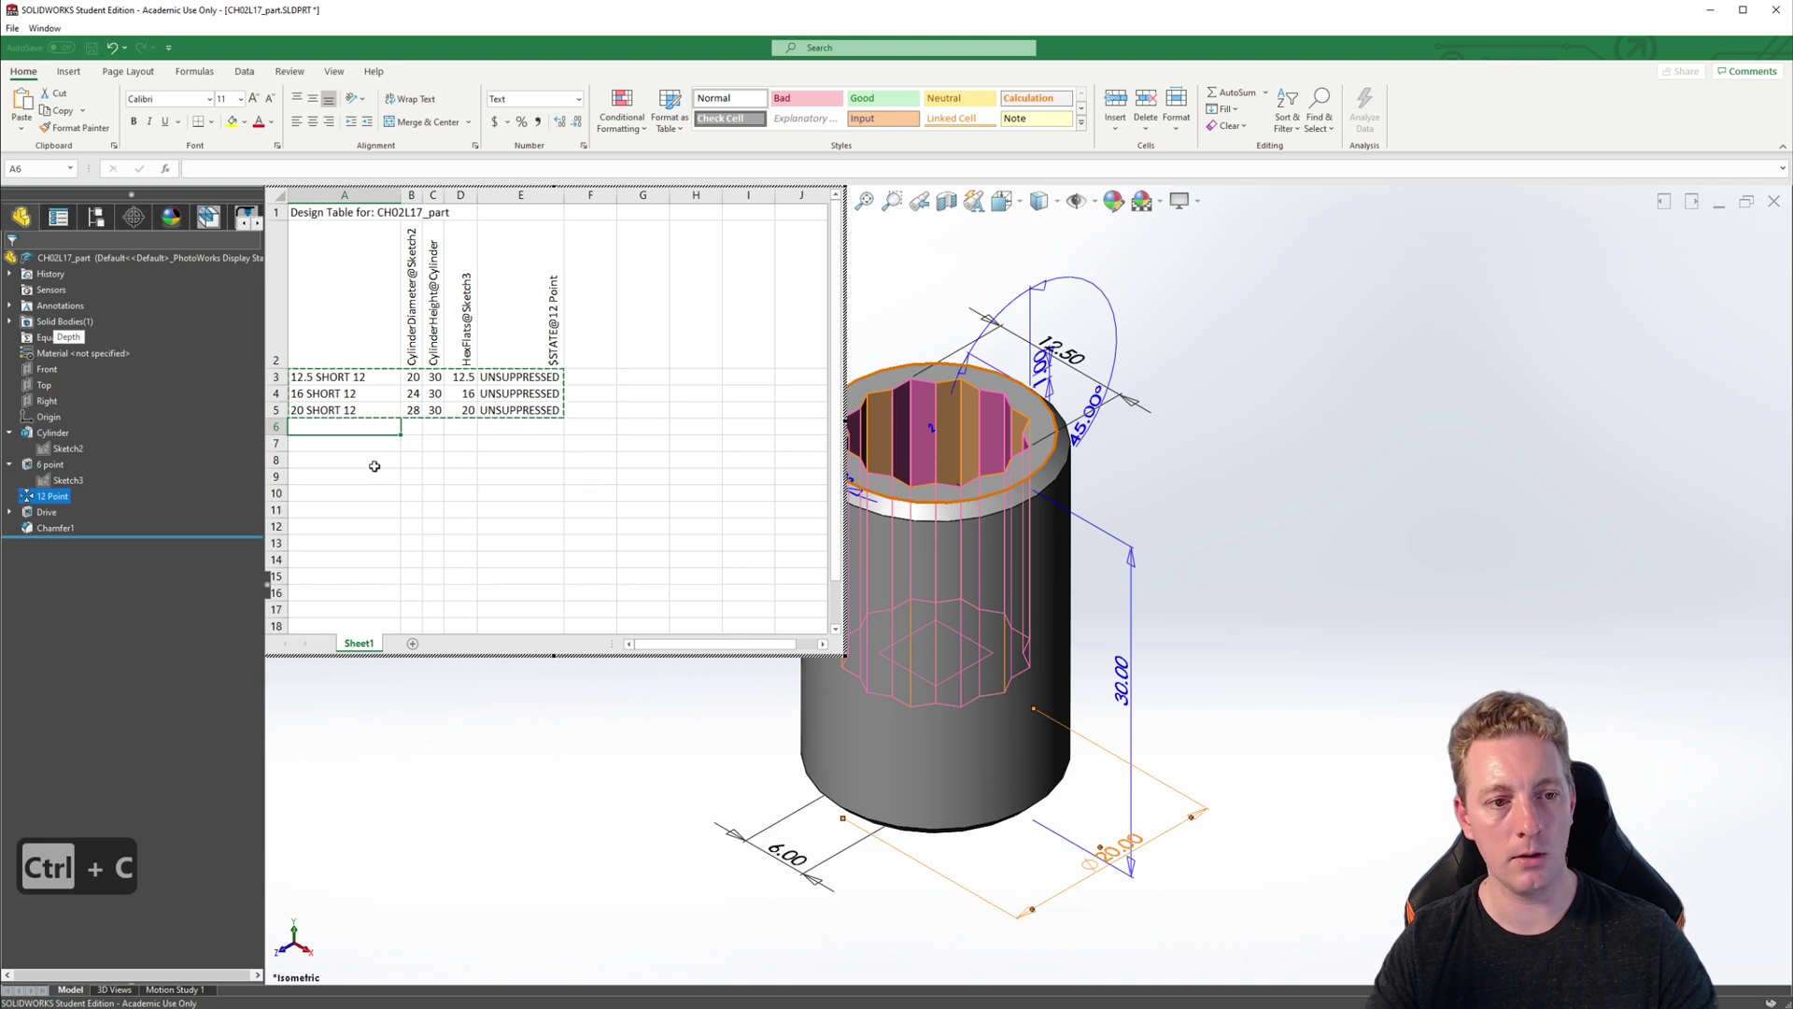
{"action": "key", "text": "ctrl+v"}
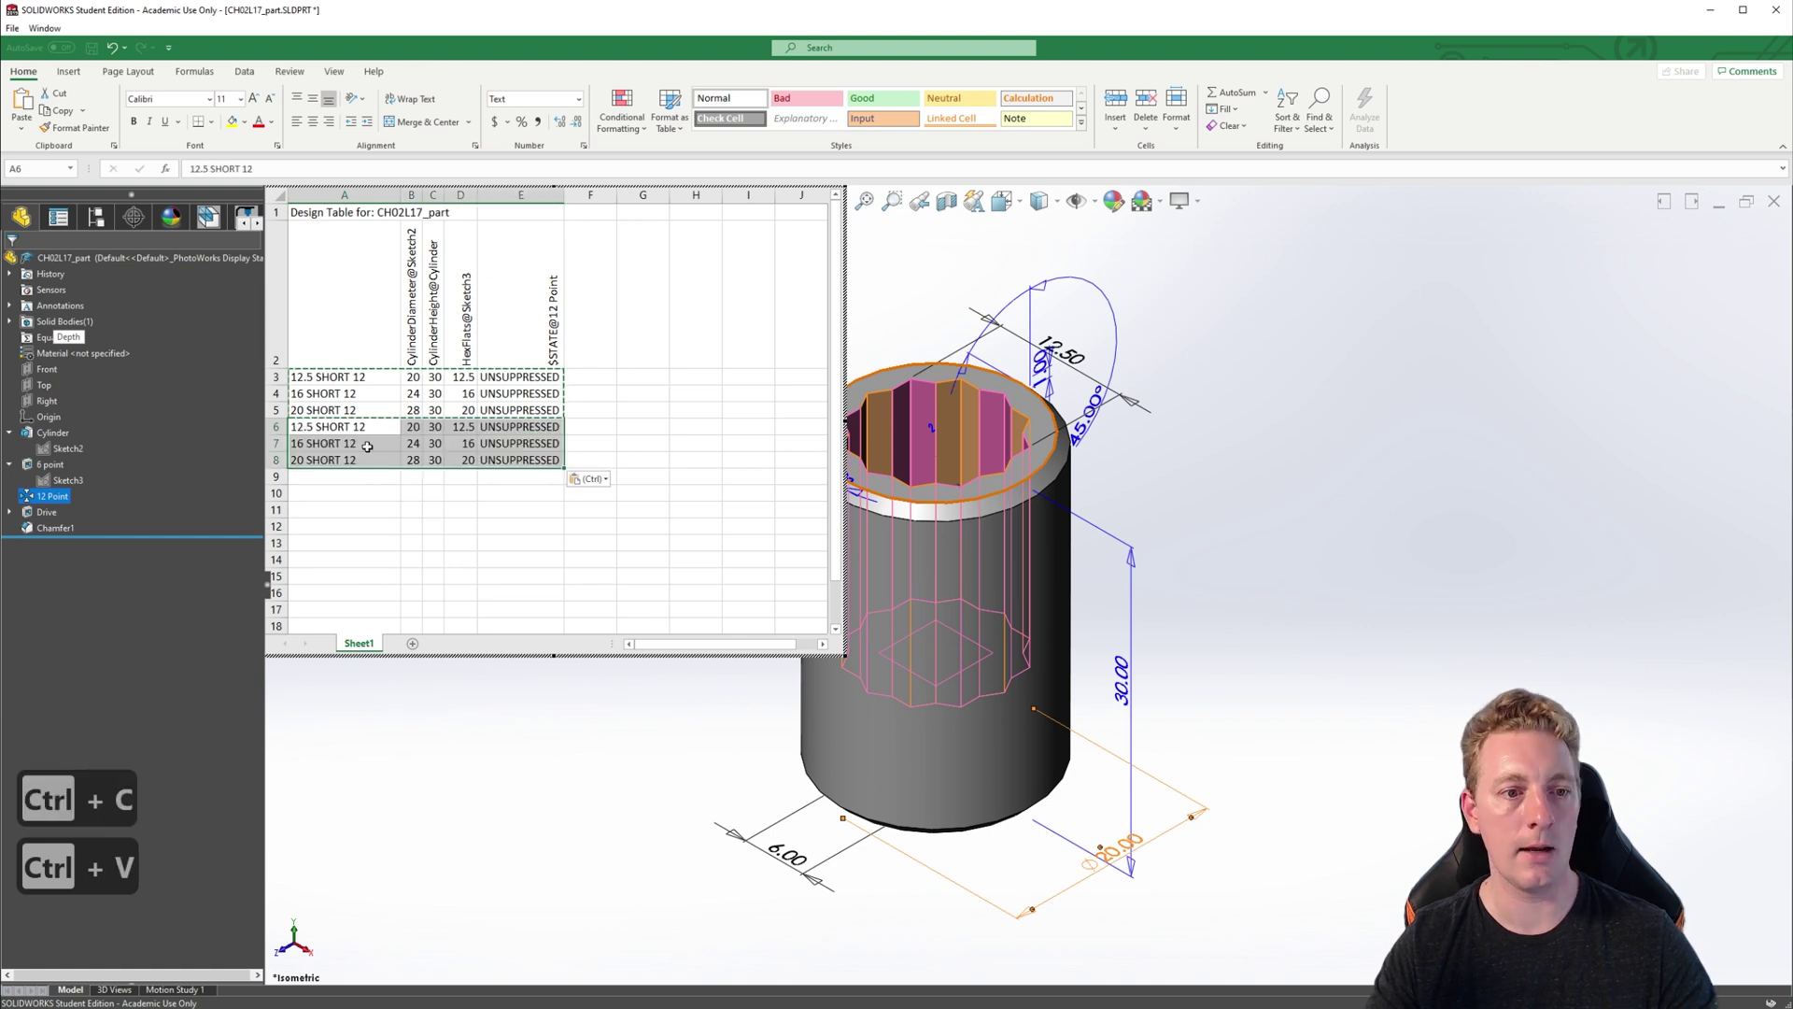
{"action": "left_click", "coordinate": [467, 492]}
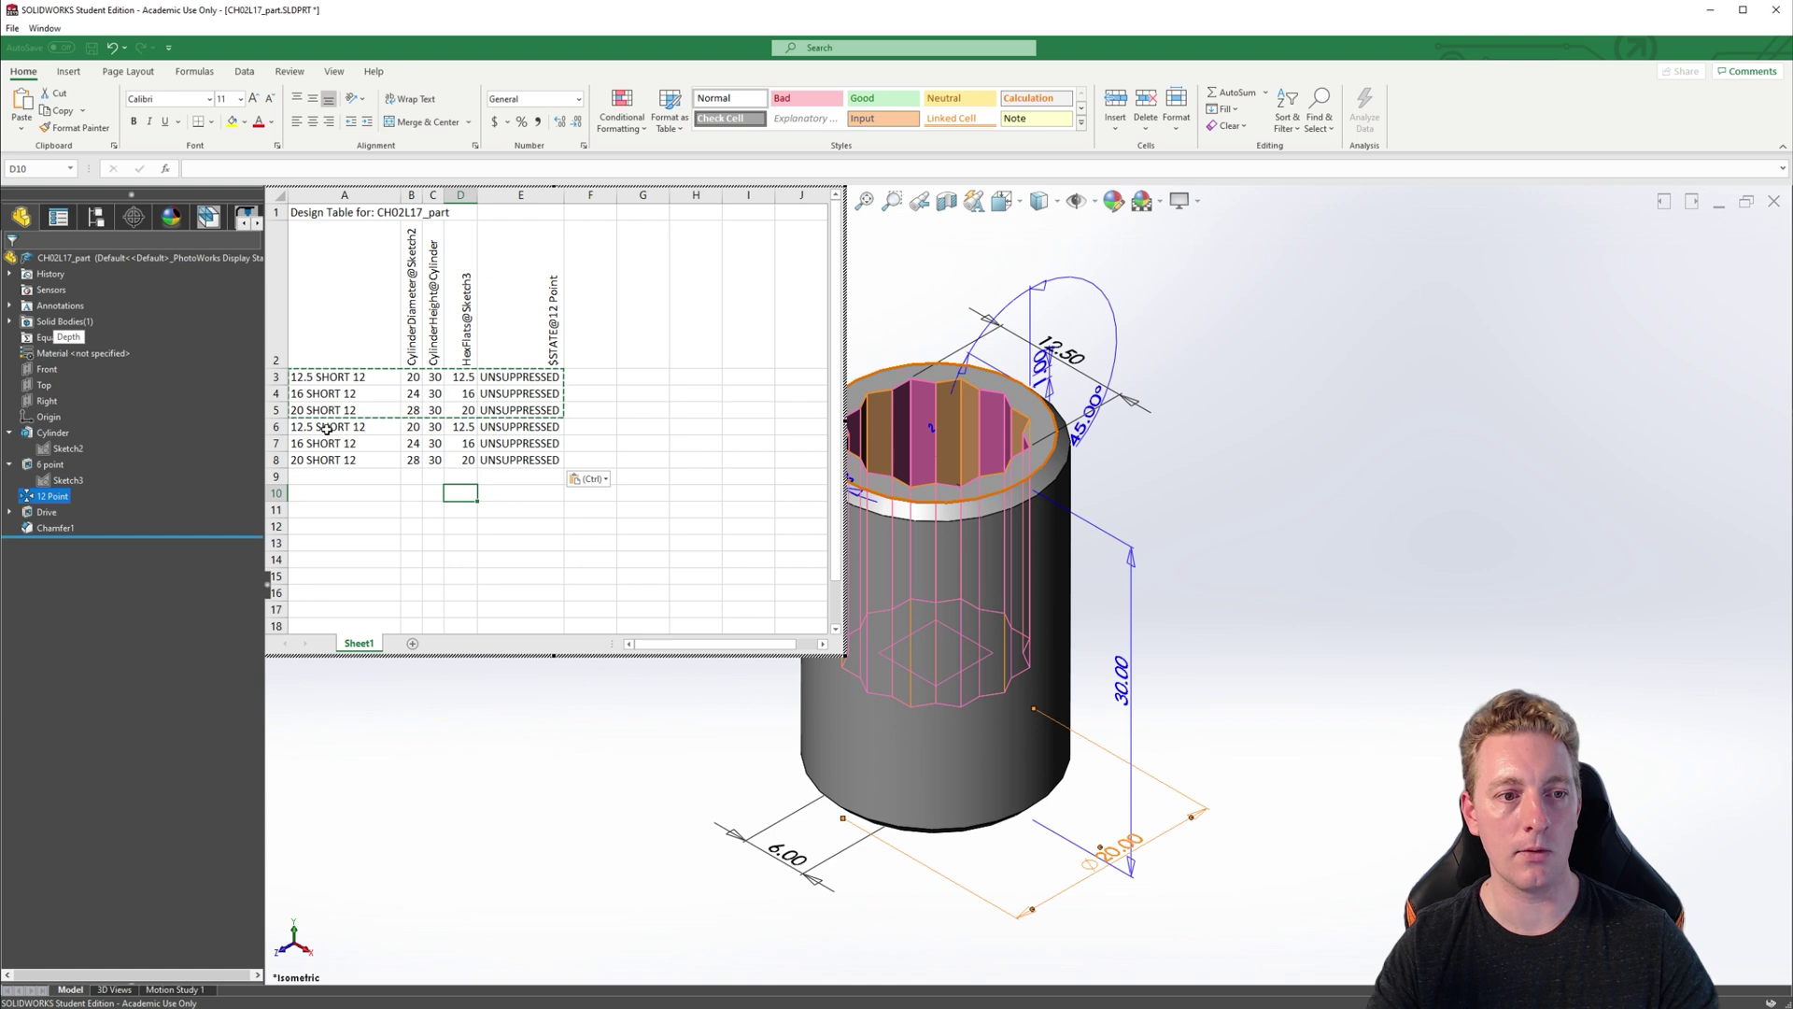
- Rename the copied configurations in rows 6 and 7 as 12.5 SHORT 6 and 16 SHORT 6
{"action": "left_click", "coordinate": [329, 429]}
{"action": "double_click", "coordinate": [373, 427]}
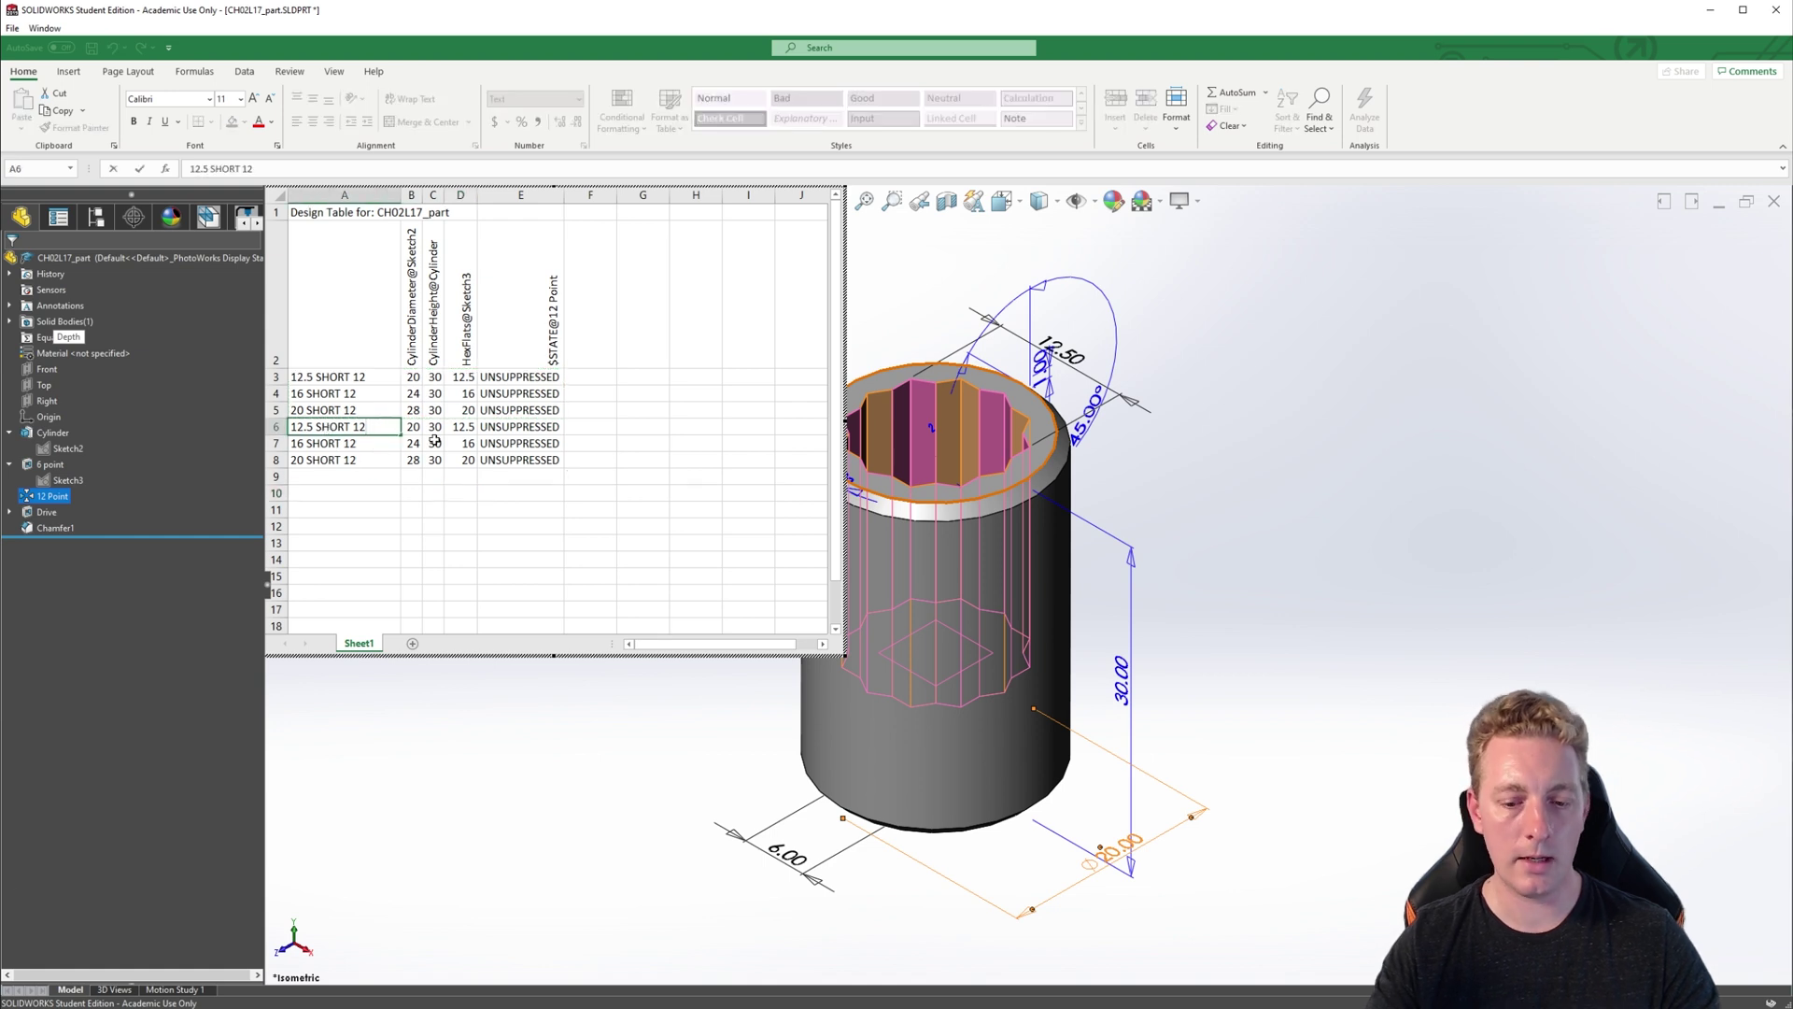
{"action": "key", "text": "BackSpace"}
{"action": "key", "text": "BackSpace"}
{"action": "type", "text": "6"}
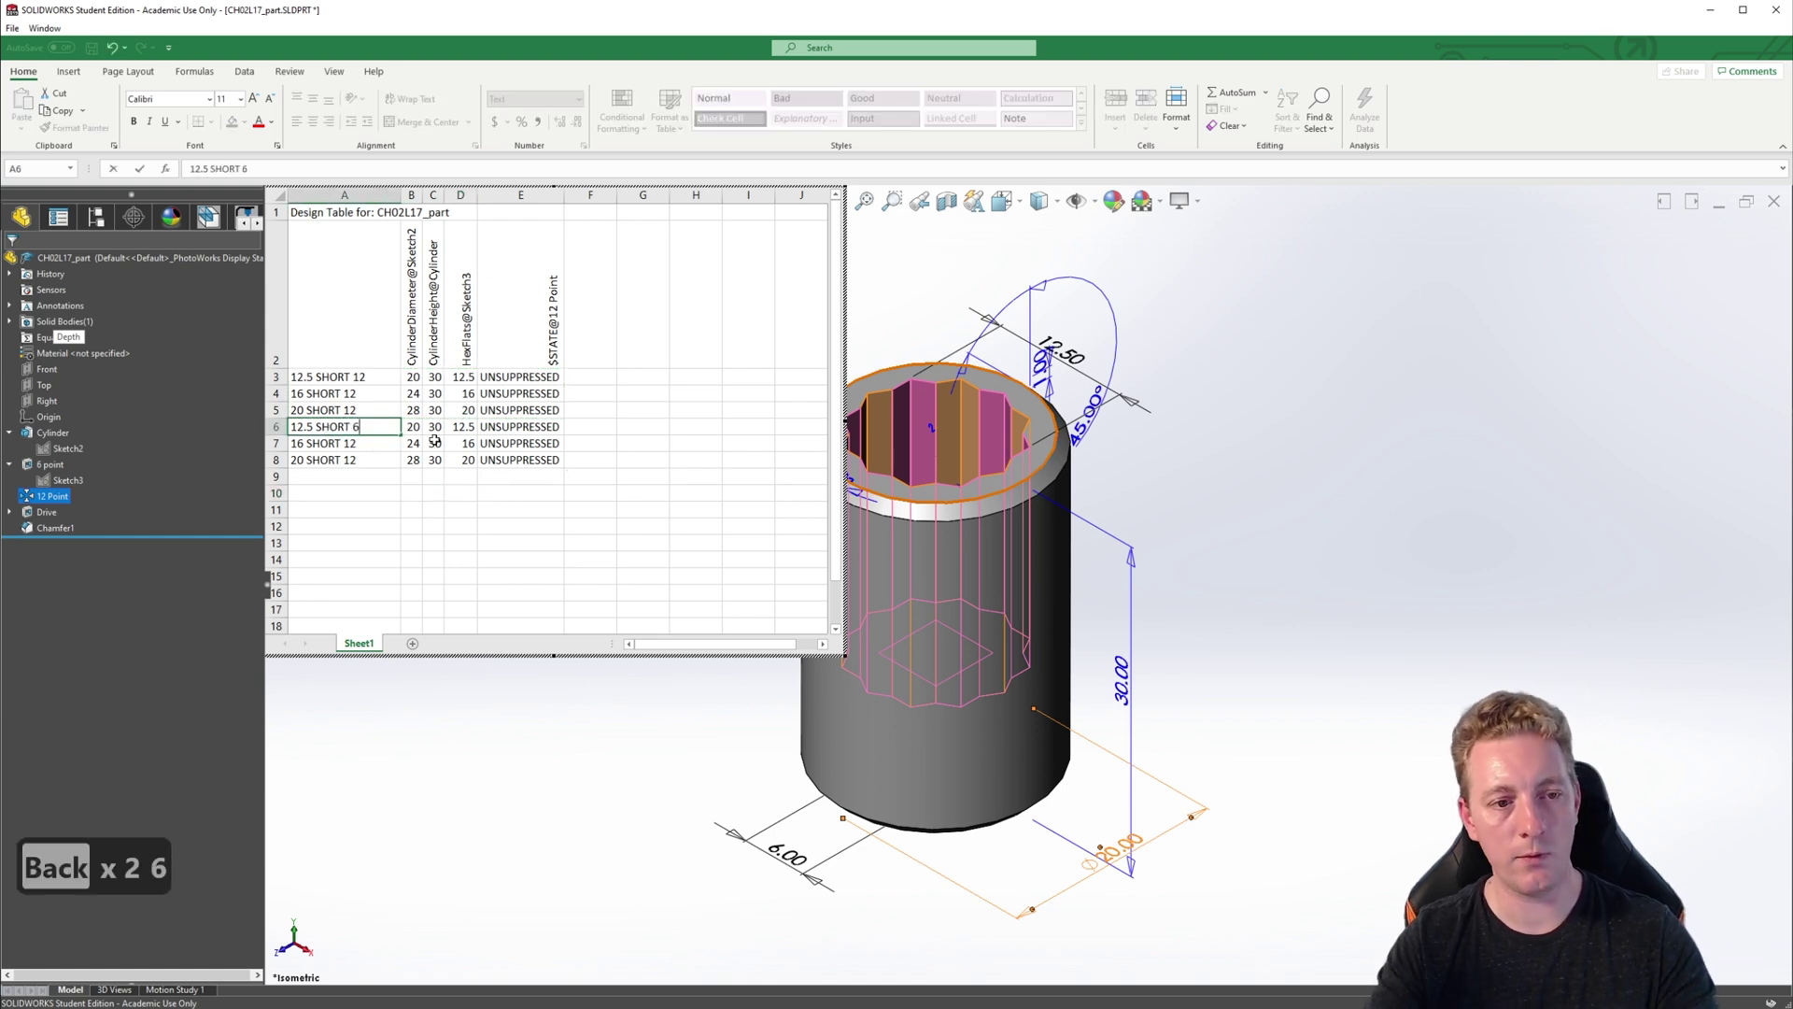
{"action": "key", "text": "Return"}
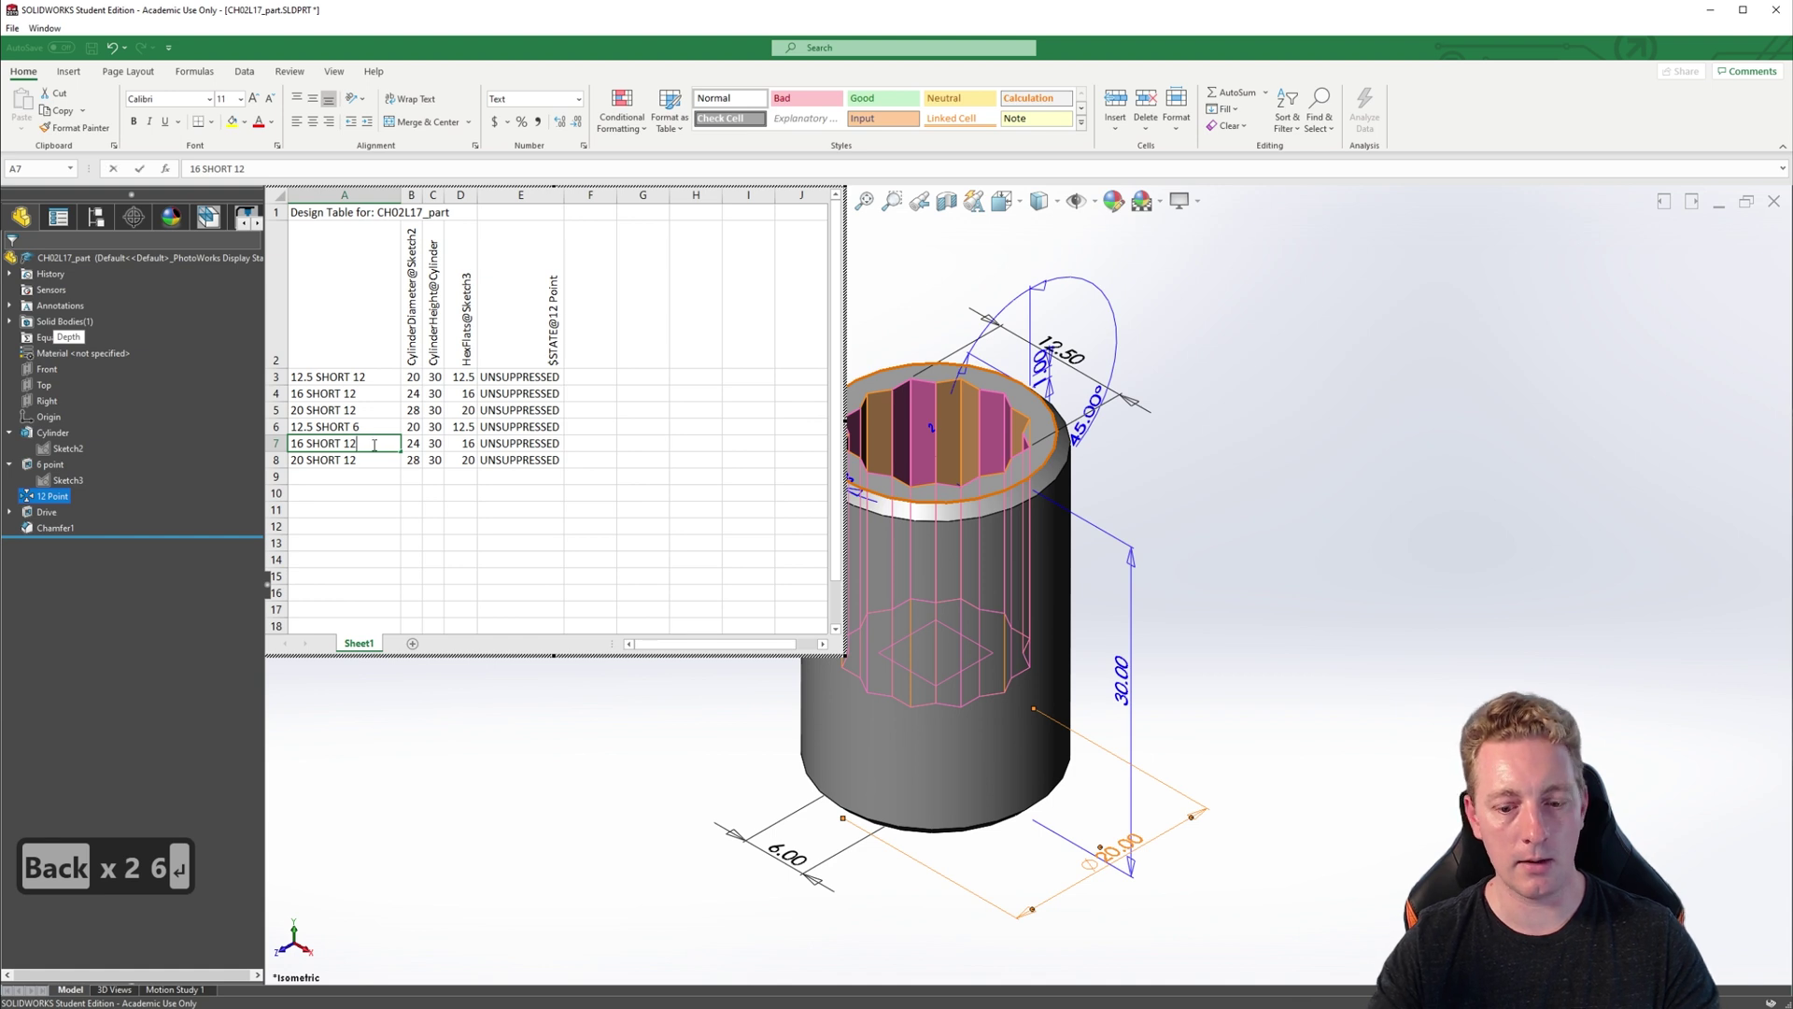
{"action": "double_click", "coordinate": [374, 445]}
{"action": "key", "text": "BackSpace"}
{"action": "key", "text": "BackSpace"}
{"action": "type", "text": "6"}
{"action": "key", "text": "Return"}
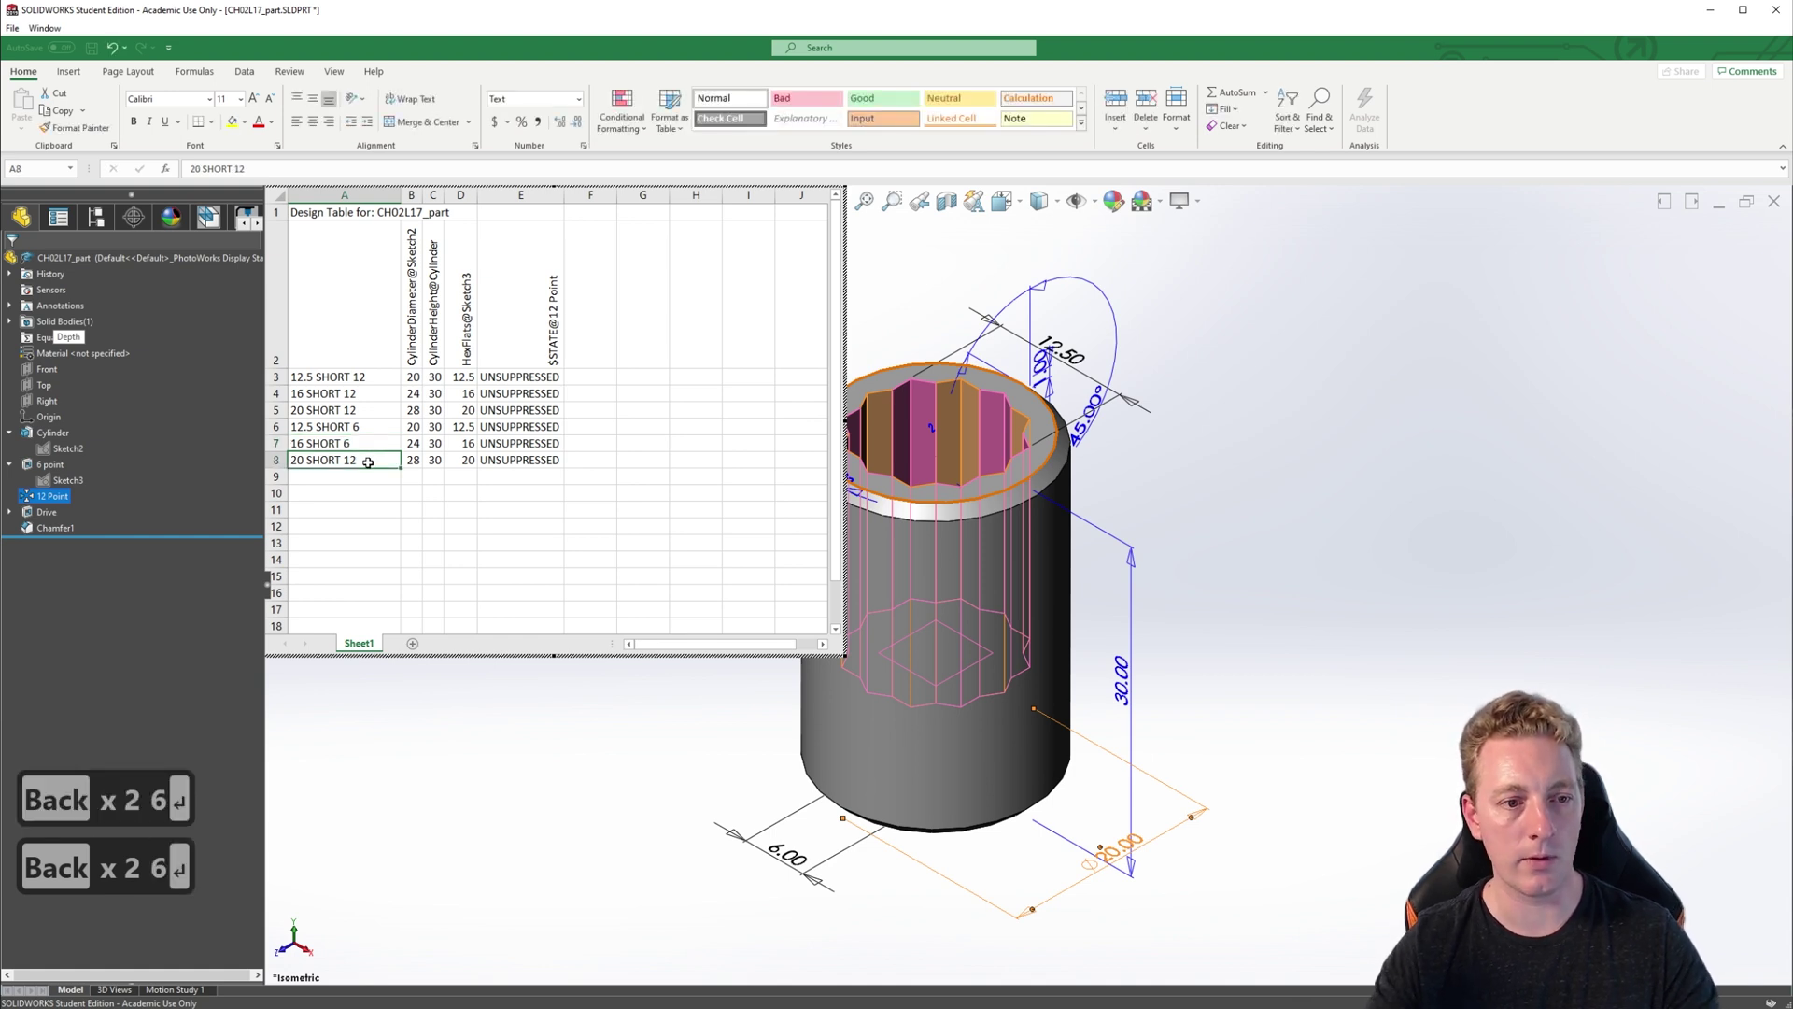
- Rename the copied configuration in row 8 of the design table as 20 SHORT 6
{"action": "key", "text": "BackSpace"}
{"action": "key", "text": "BackSpace"}
{"action": "type", "text": "6"}
{"action": "key", "text": "Return"}
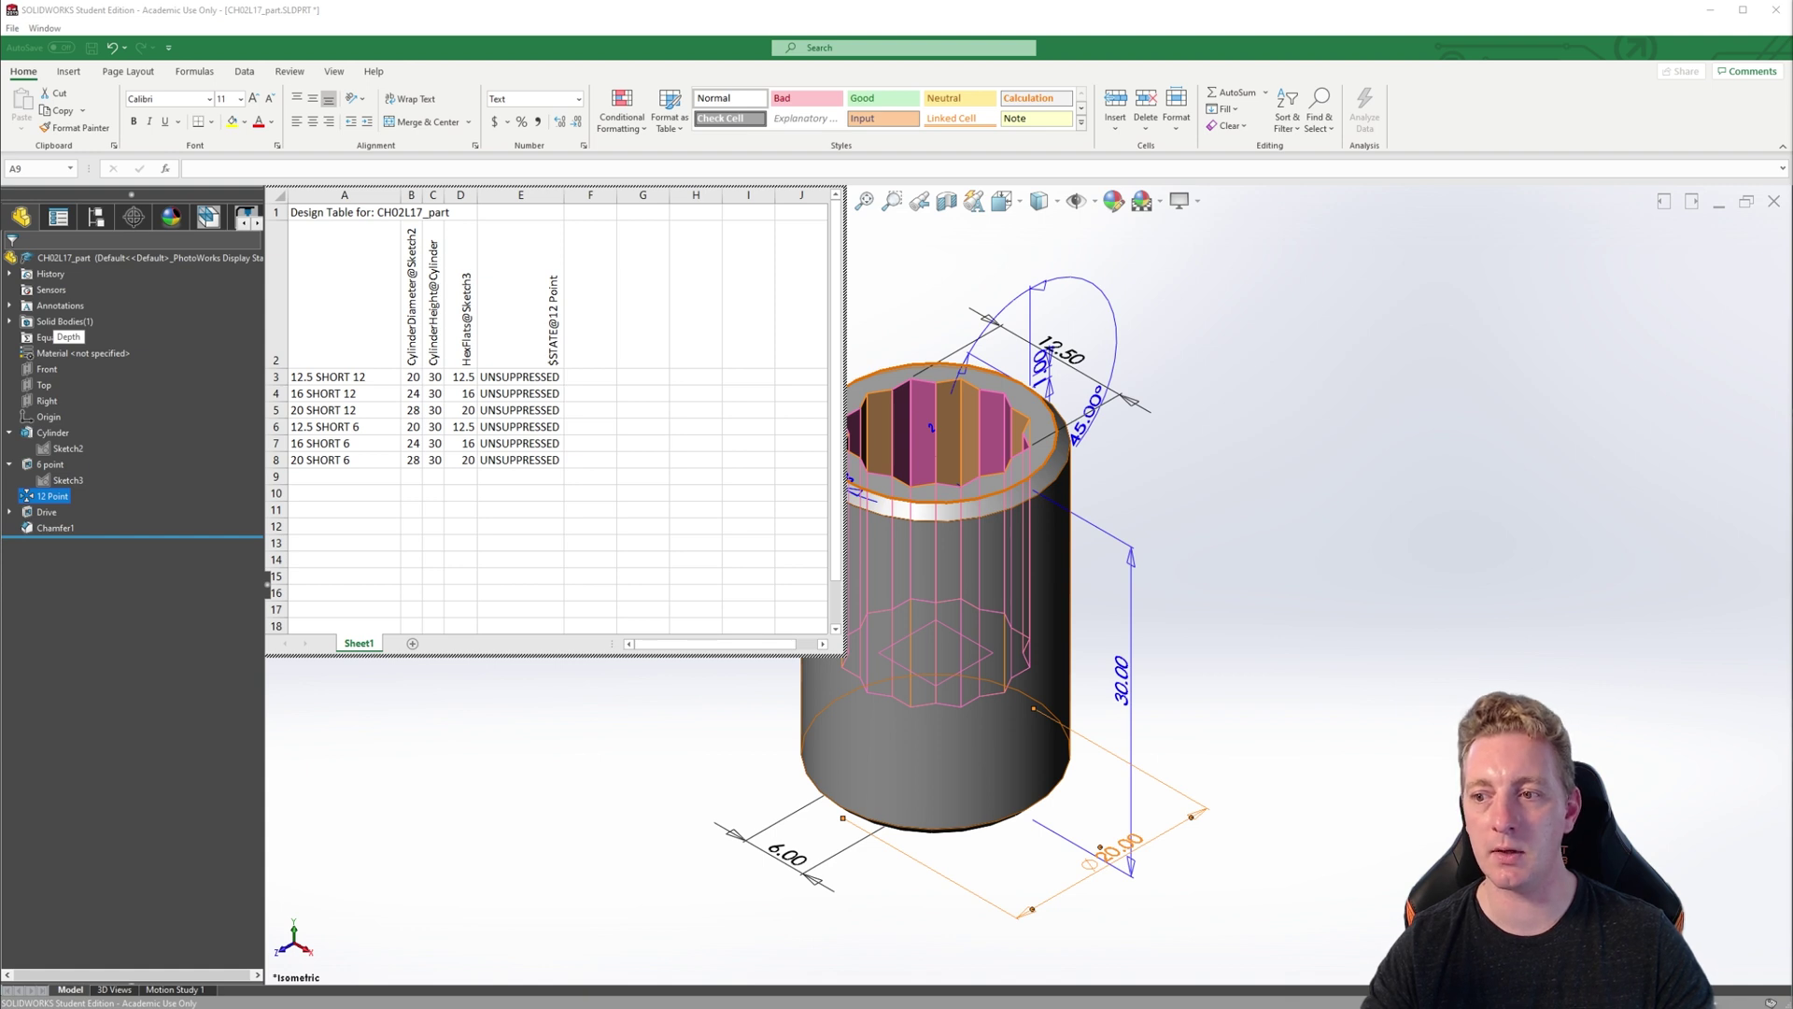
- Enter suppressed as the 12 Point state of the 12.5 SHORT 6 configuration
{"action": "left_click", "coordinate": [513, 428]}
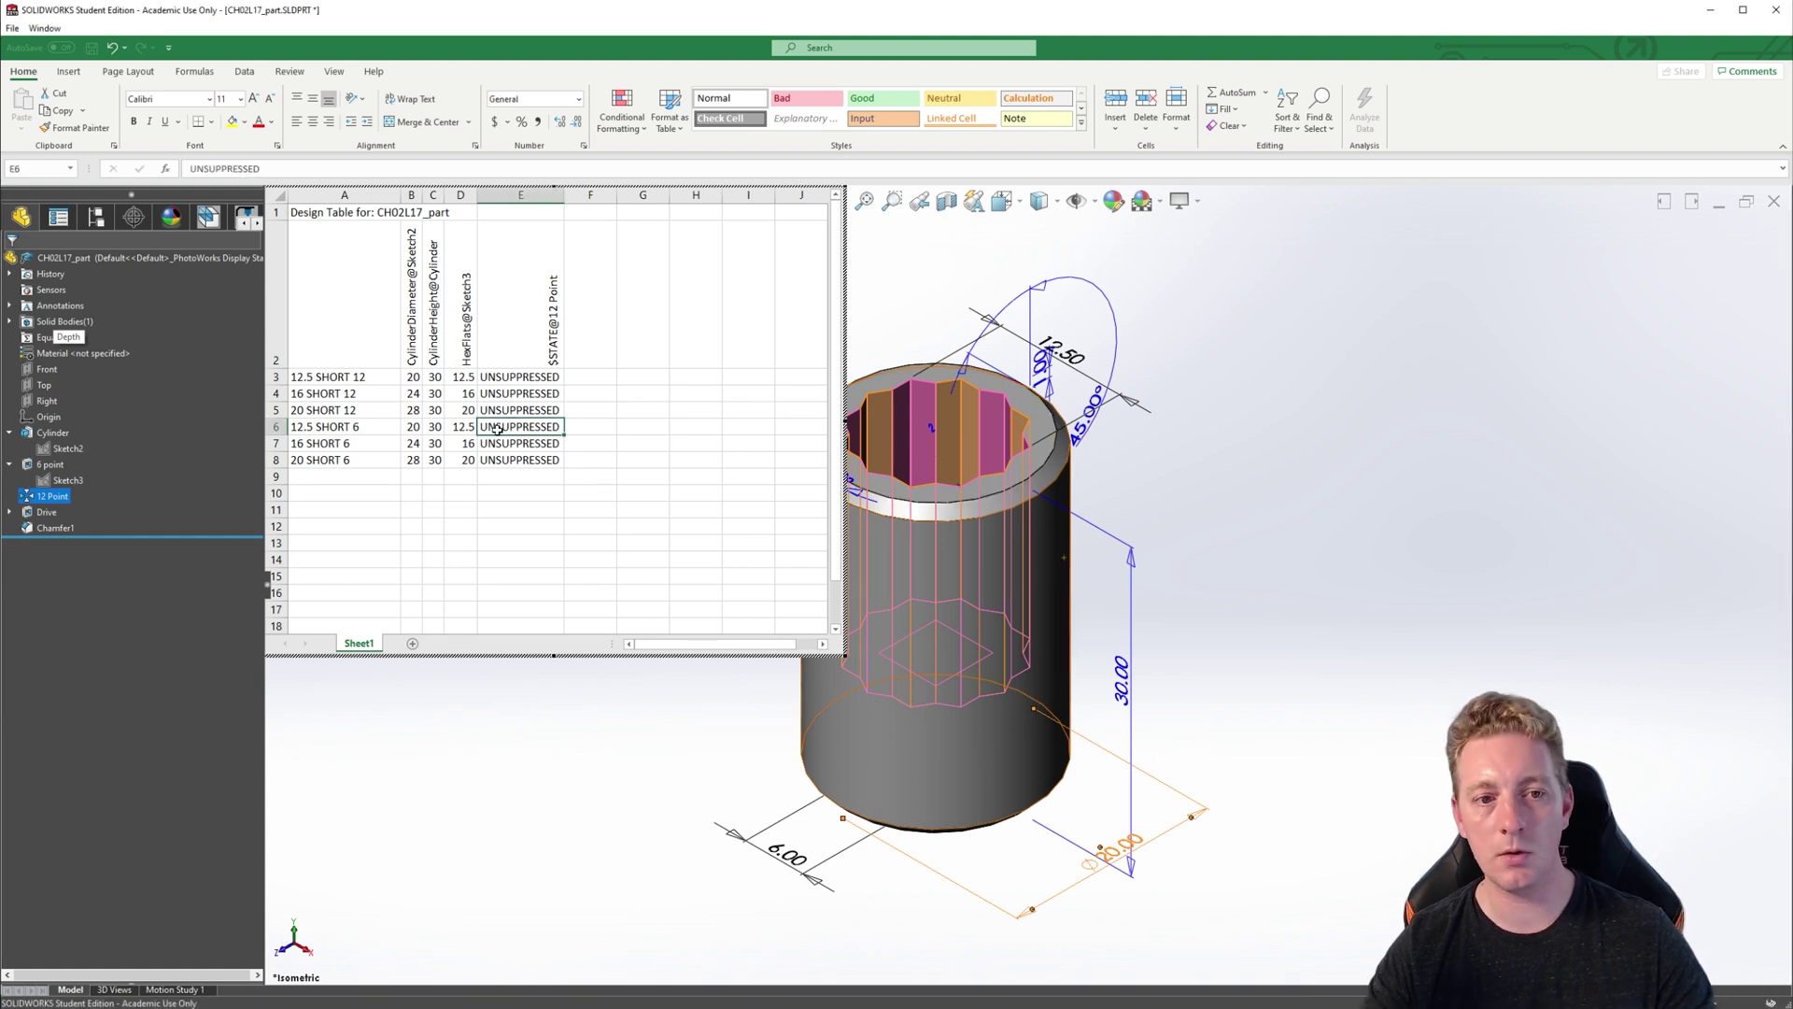
{"action": "type", "text": "supper"}
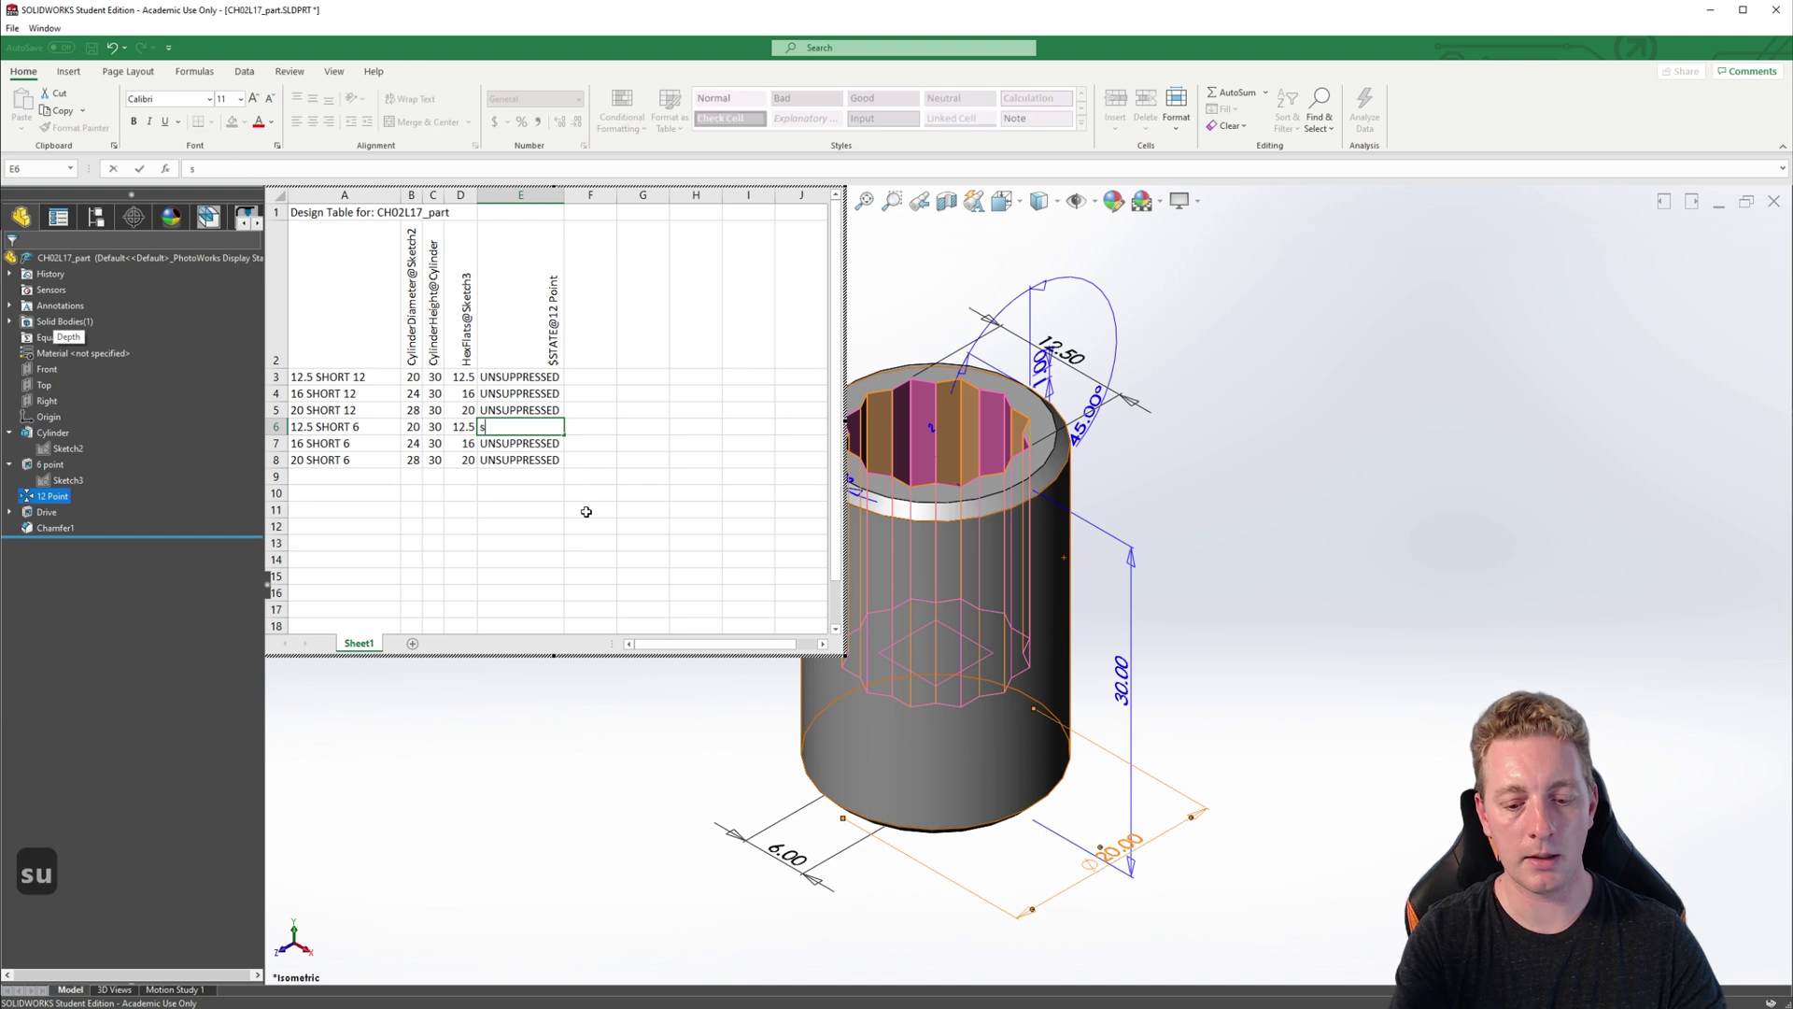
{"action": "key", "text": "BackSpace"}
{"action": "key", "text": "BackSpace"}
{"action": "type", "text": "ressed"}
{"action": "key", "text": "Return"}
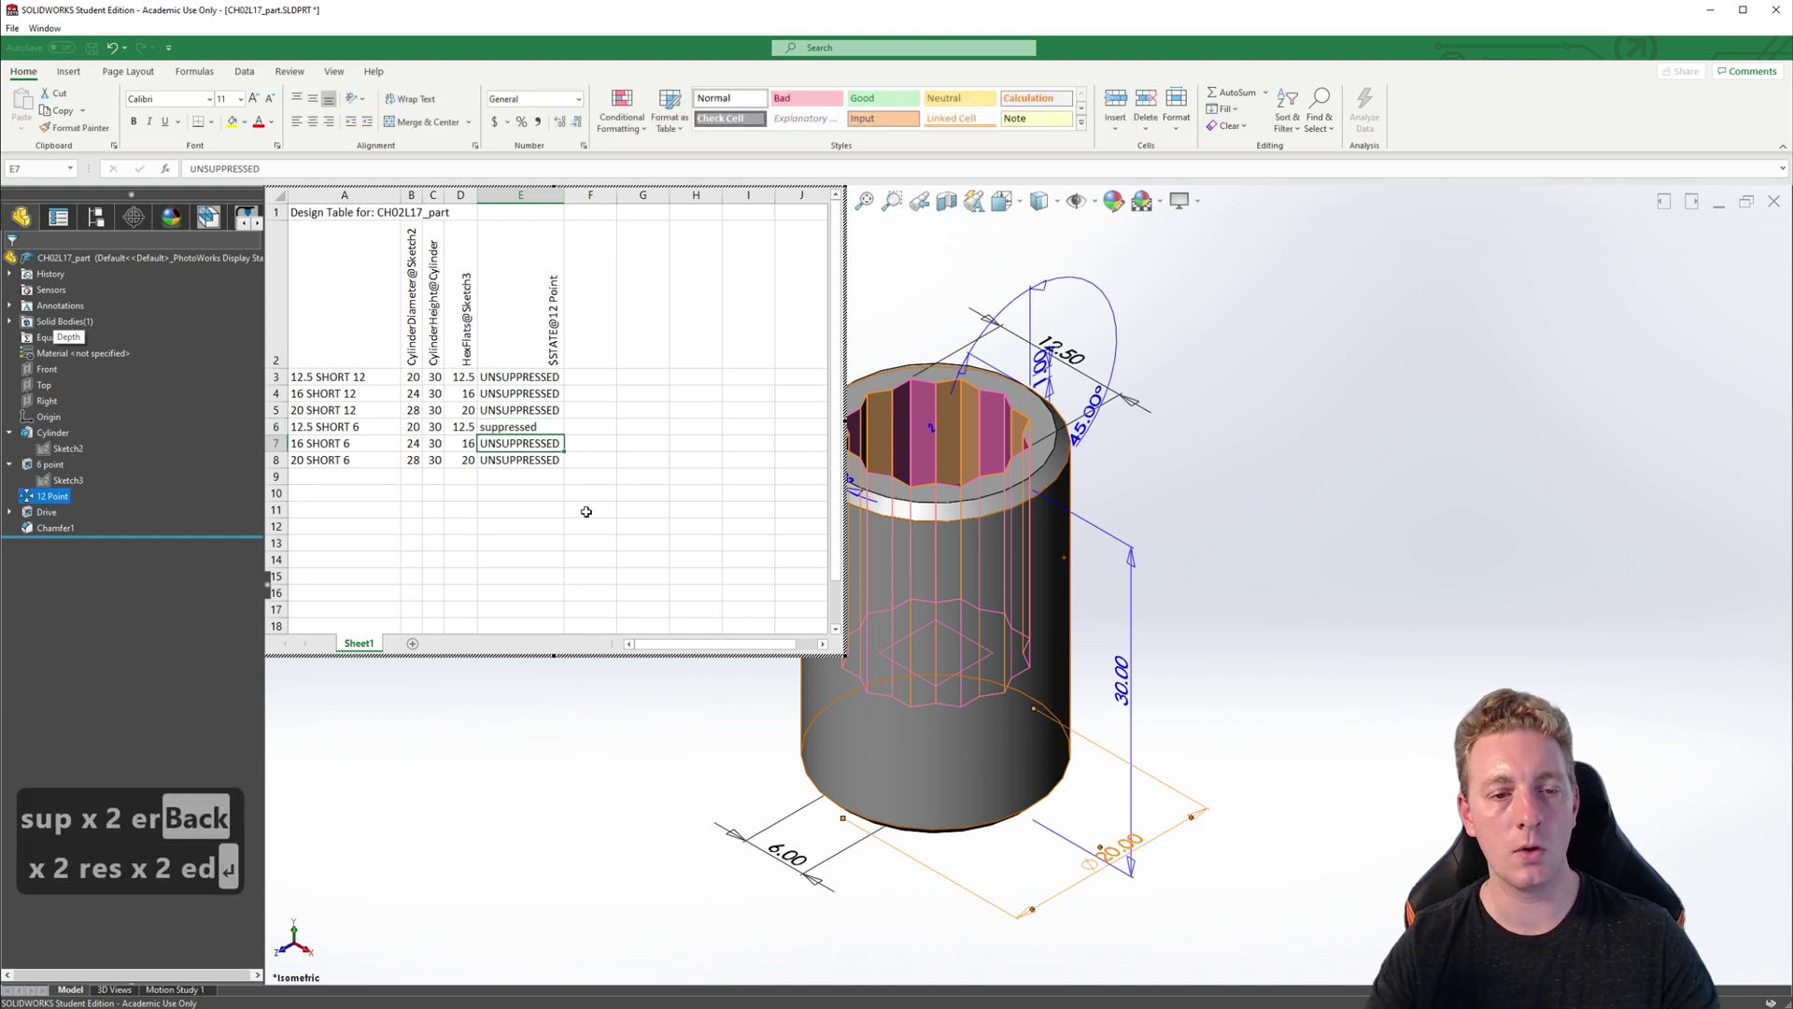
- Set the 12 Point state to the abbreviation S for the three SHORT 6 configurations in rows 6 to 8
{"action": "left_click", "coordinate": [498, 427]}
{"action": "type", "text": "S"}
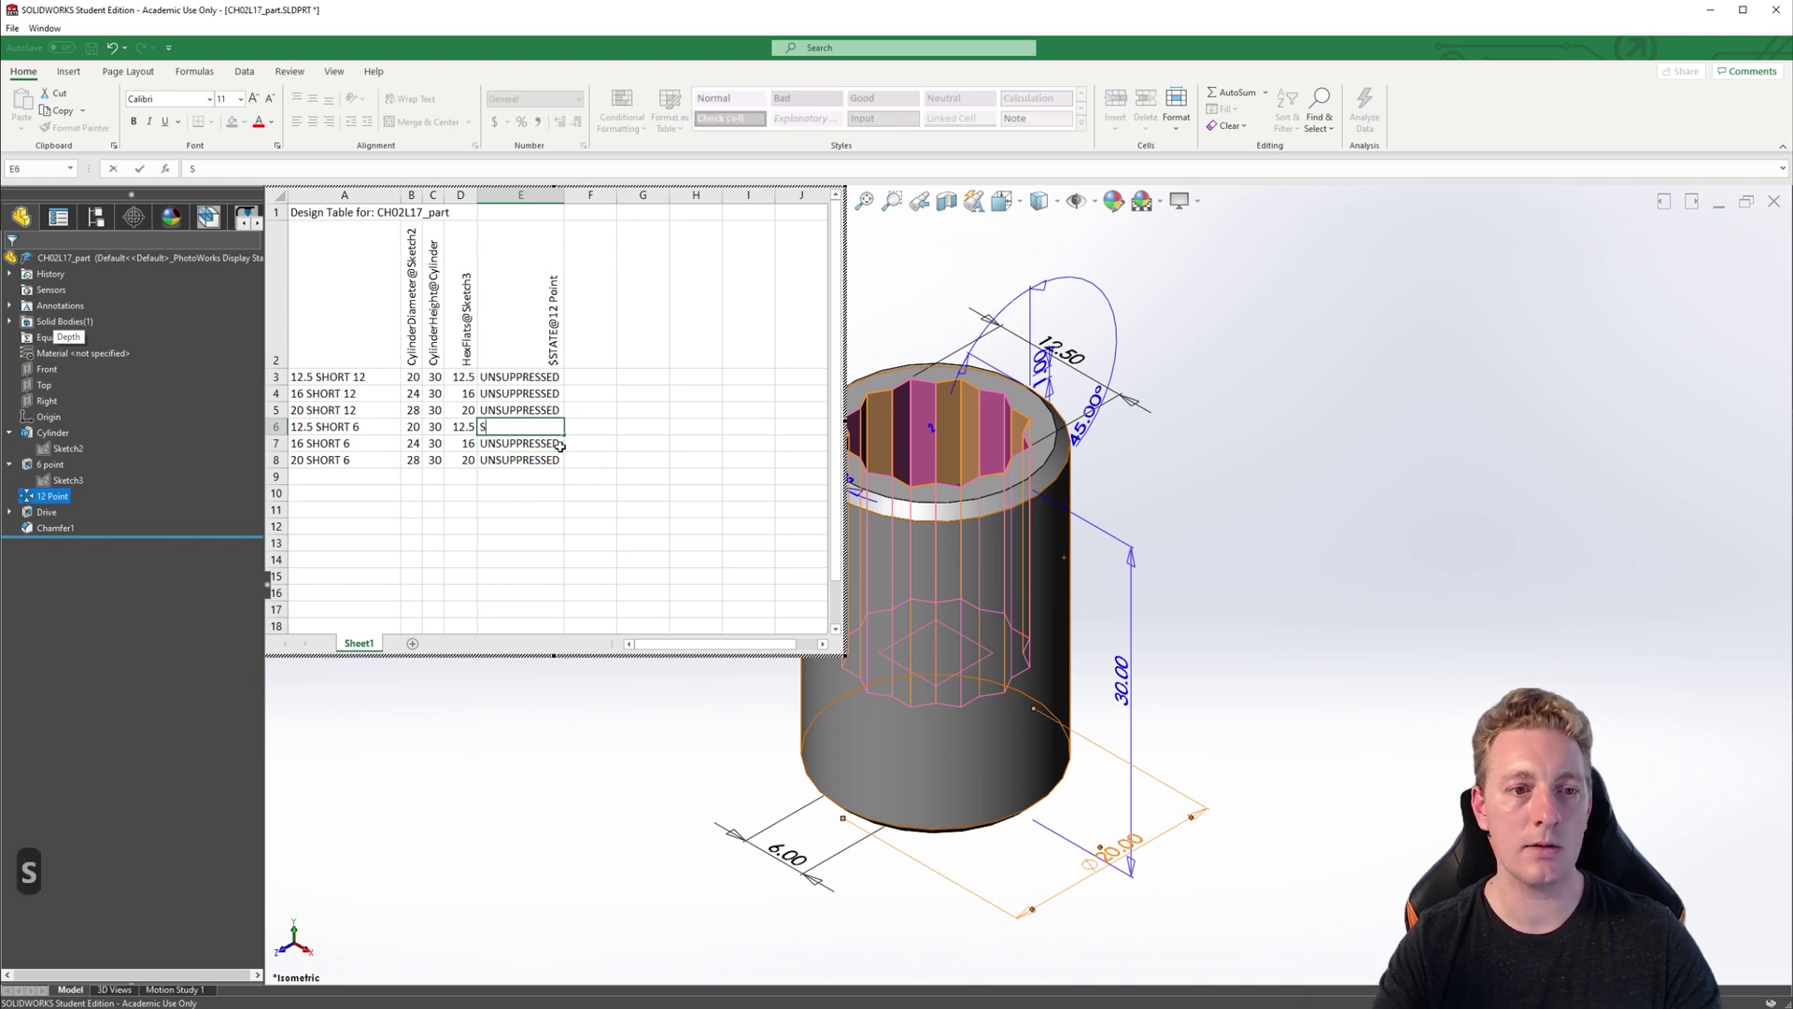
{"action": "key", "text": "Return"}
{"action": "type", "text": "S"}
{"action": "key", "text": "Return"}
{"action": "type", "text": "S"}
{"action": "key", "text": "Return"}
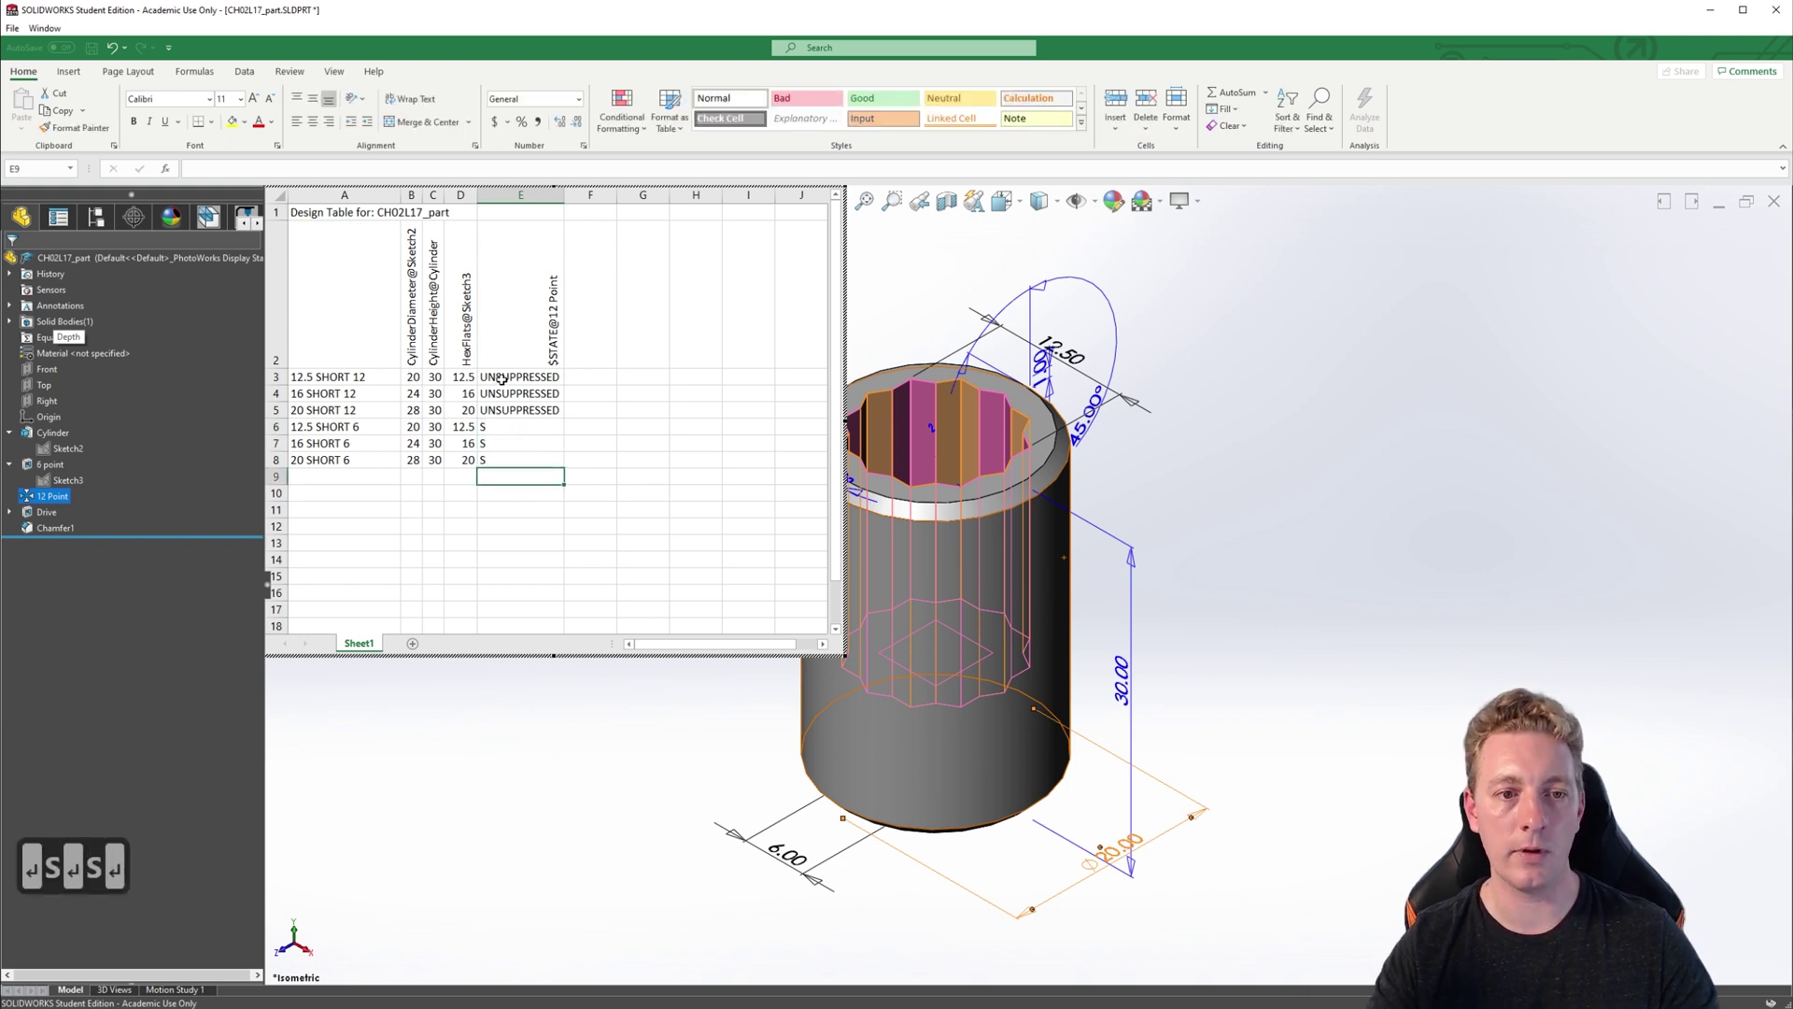
- Set the 12 Point state to the abbreviation U for the three SHORT 12 configurations in rows 3 to 5
{"action": "left_click", "coordinate": [498, 374]}
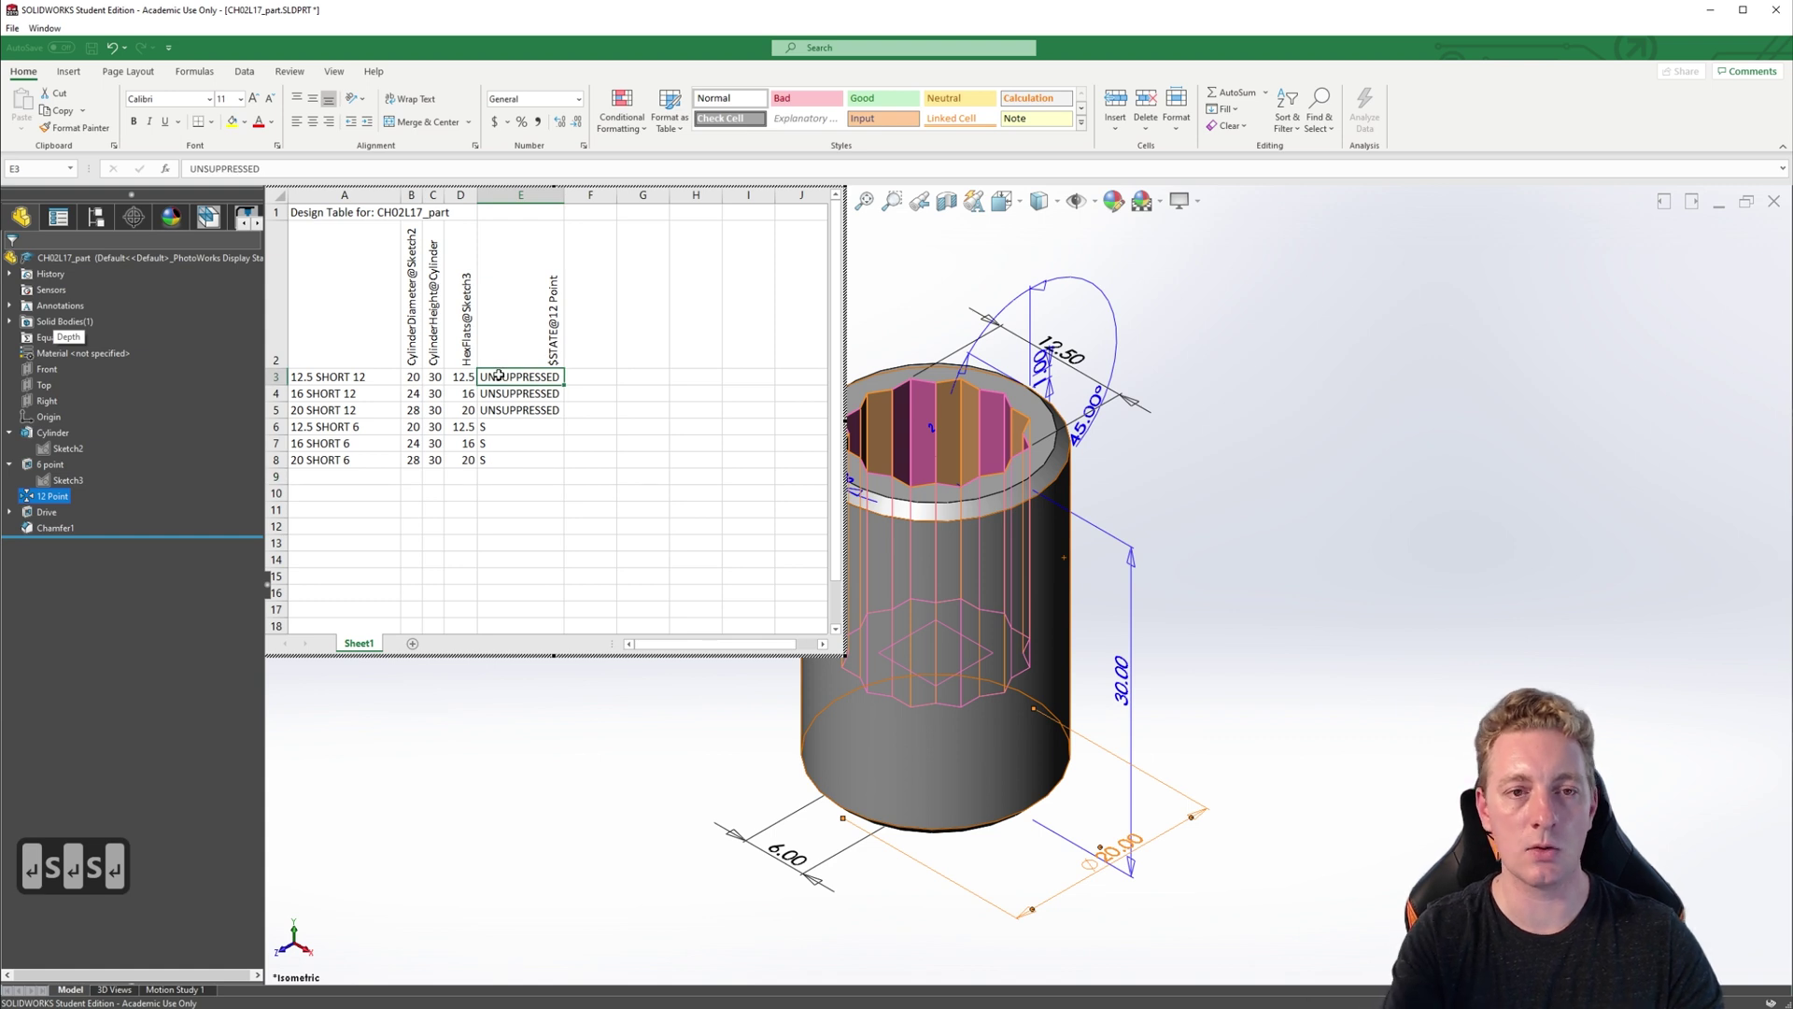
{"action": "left_click_drag", "start_coordinate": [498, 374], "coordinate": [499, 410]}
{"action": "type", "text": "U"}
{"action": "key", "text": "ctrl+Return"}
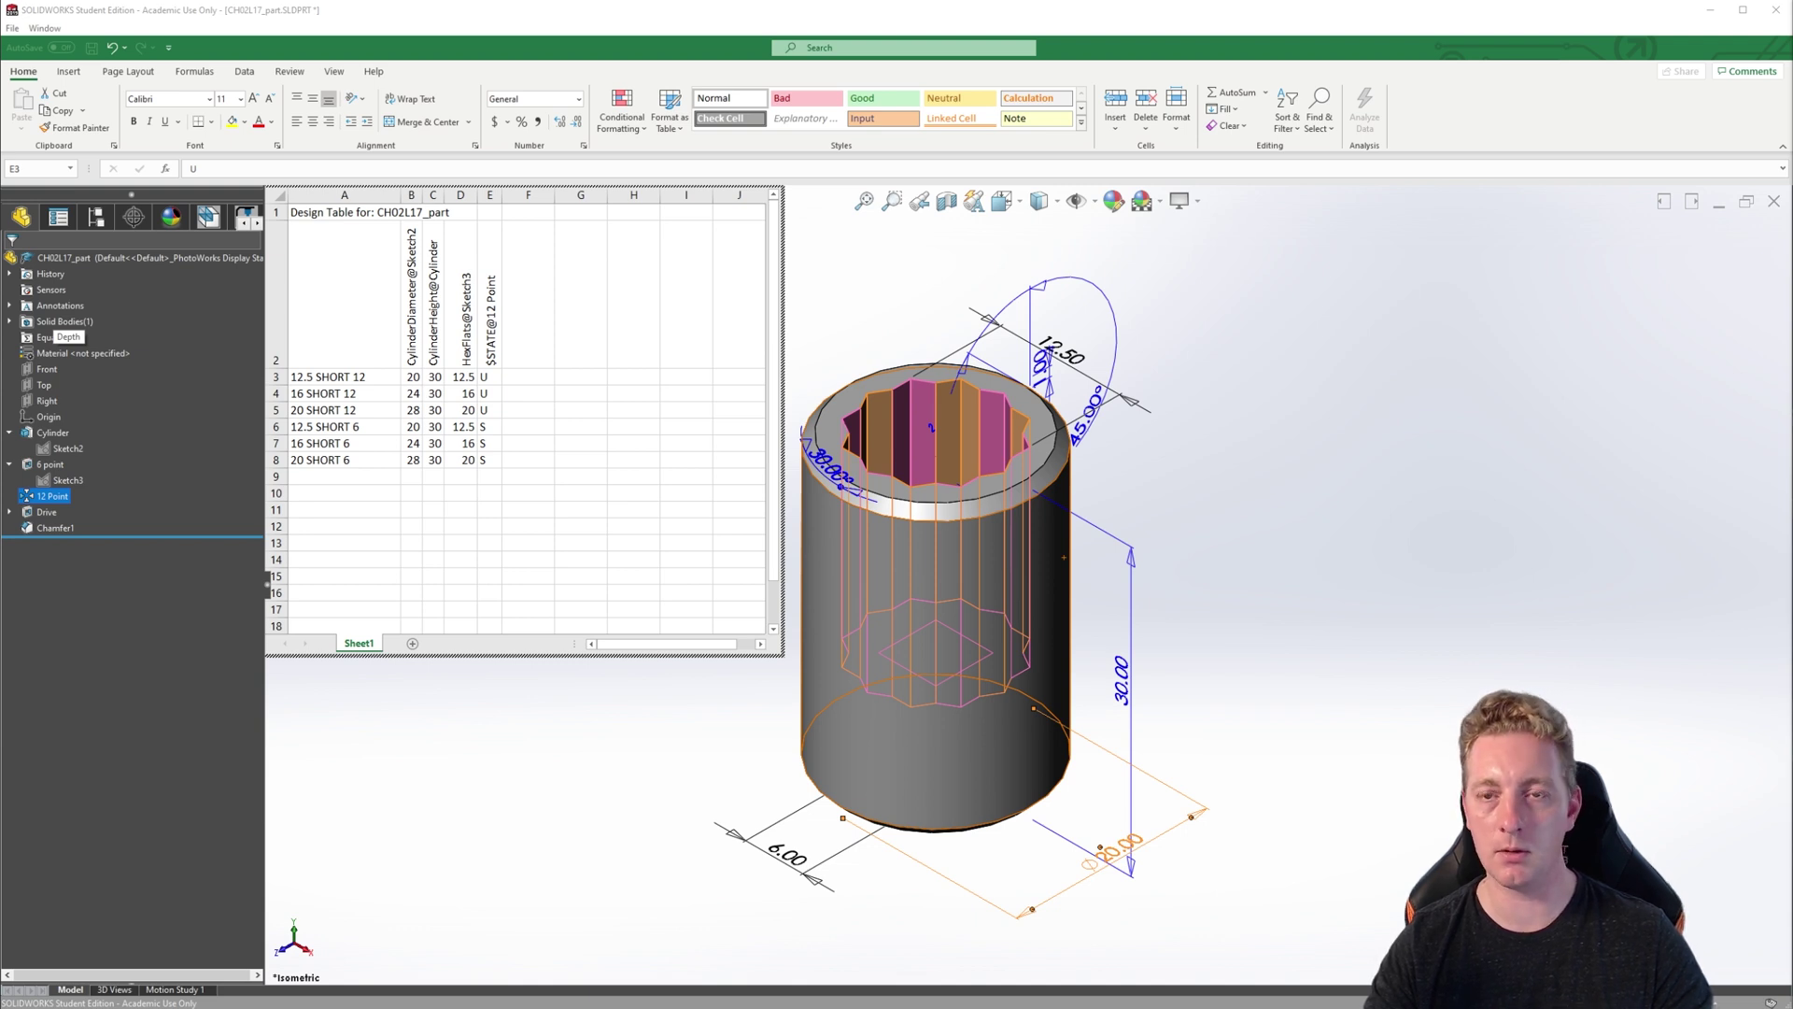
- Copy the six configuration rows 3 to 8 into rows 9 to 14 of the design table
{"action": "left_click_drag", "start_coordinate": [299, 376], "coordinate": [483, 462]}
{"action": "key", "text": "ctrl+c"}
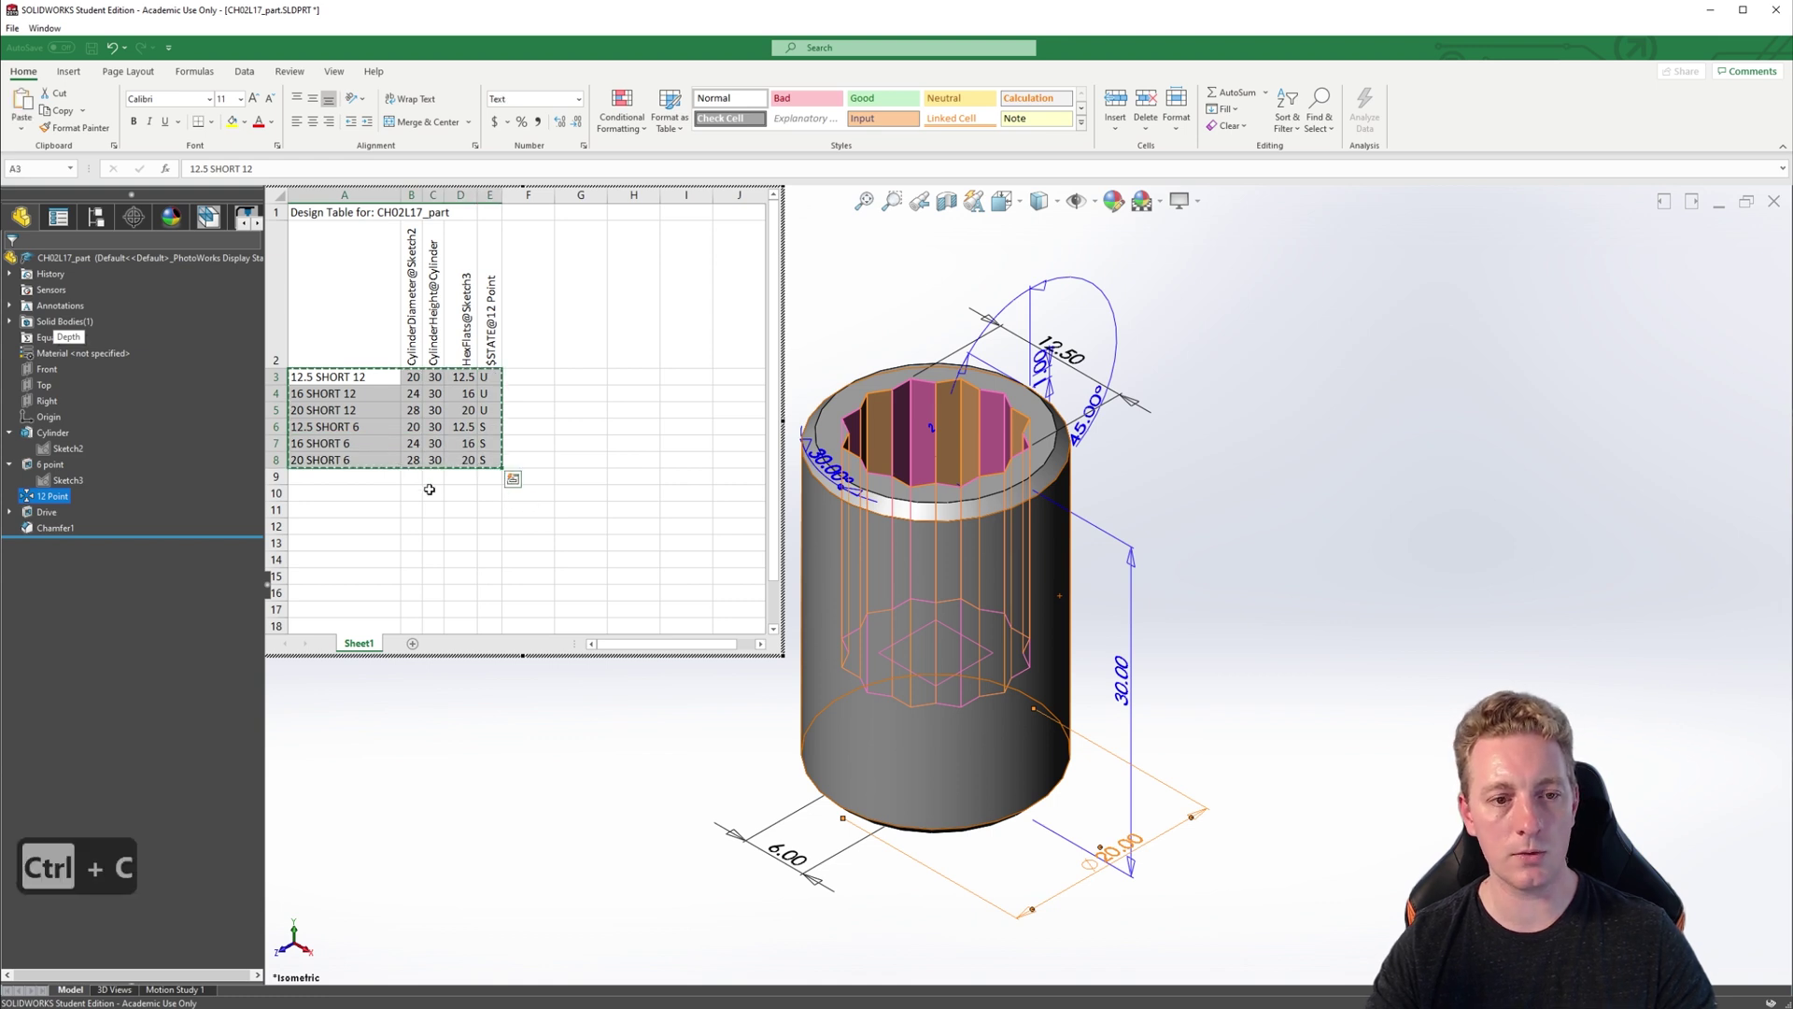
{"action": "left_click", "coordinate": [347, 479]}
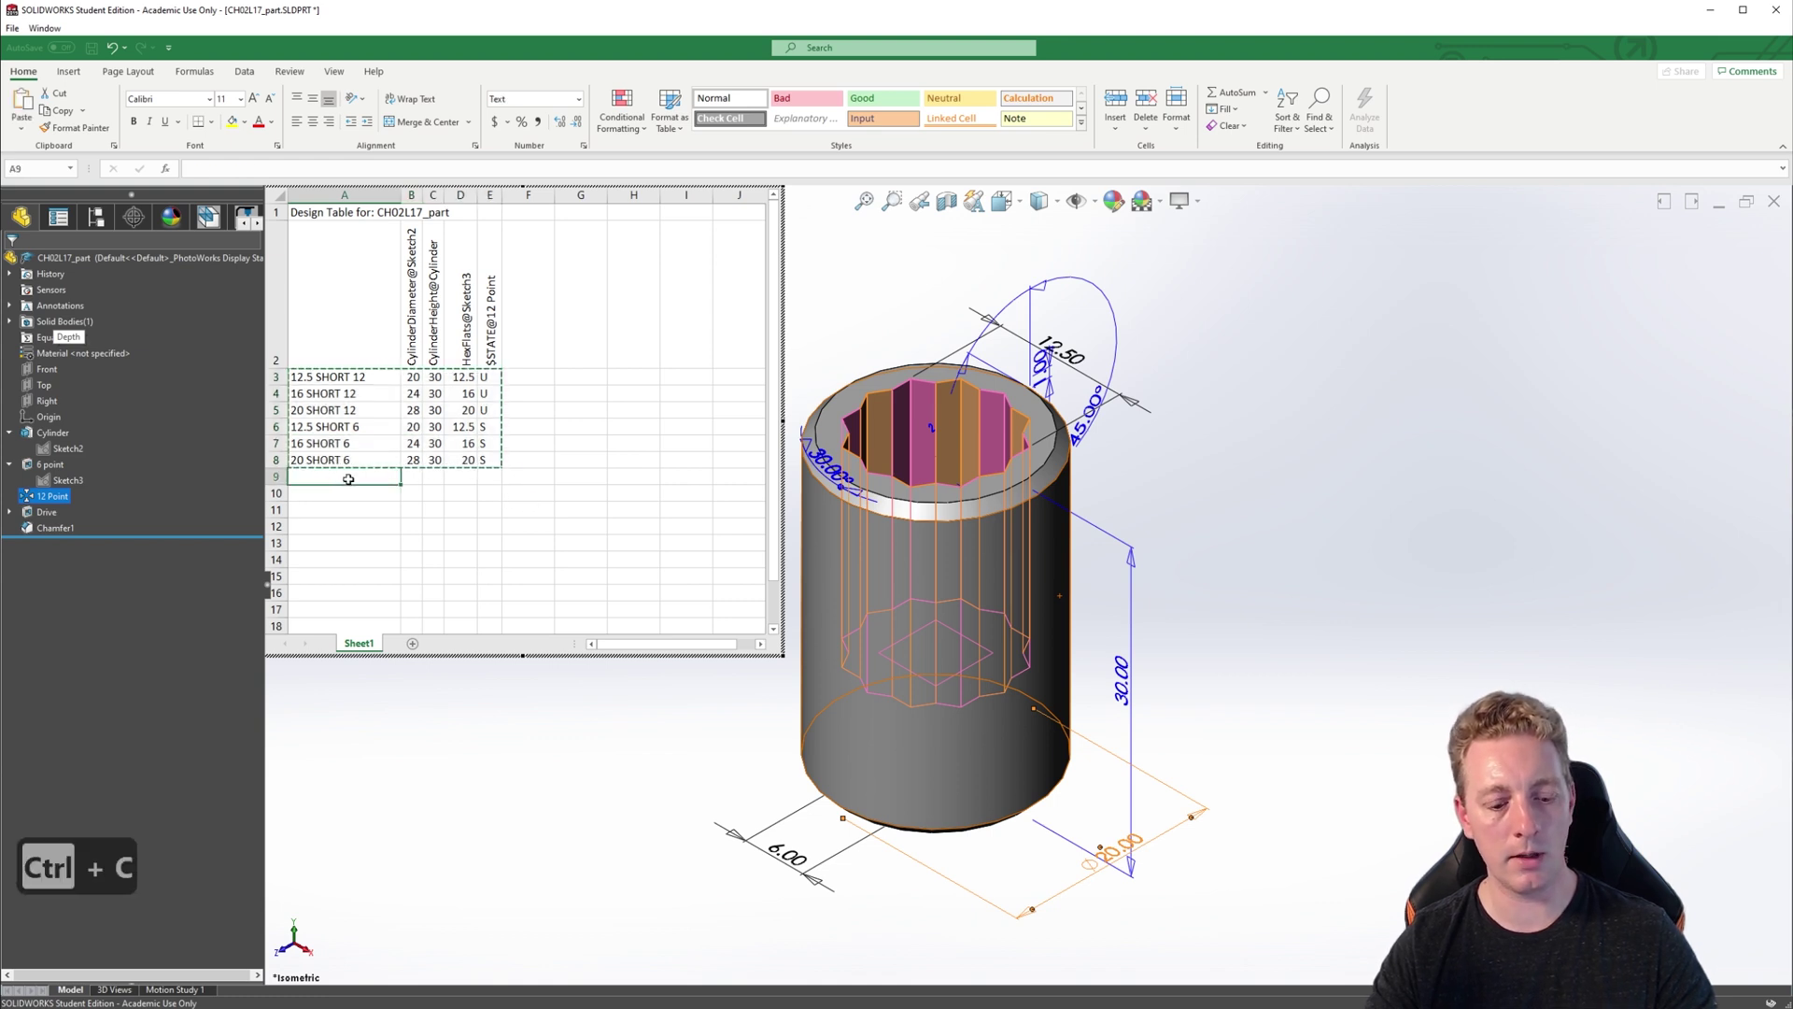
{"action": "key", "text": "ctrl+v"}
- Replace SHORT with LONG in the copied configuration names, from 12.5 LONG 12 in row 9 through 20 LONG 6 in row 14
{"action": "left_click", "coordinate": [328, 476]}
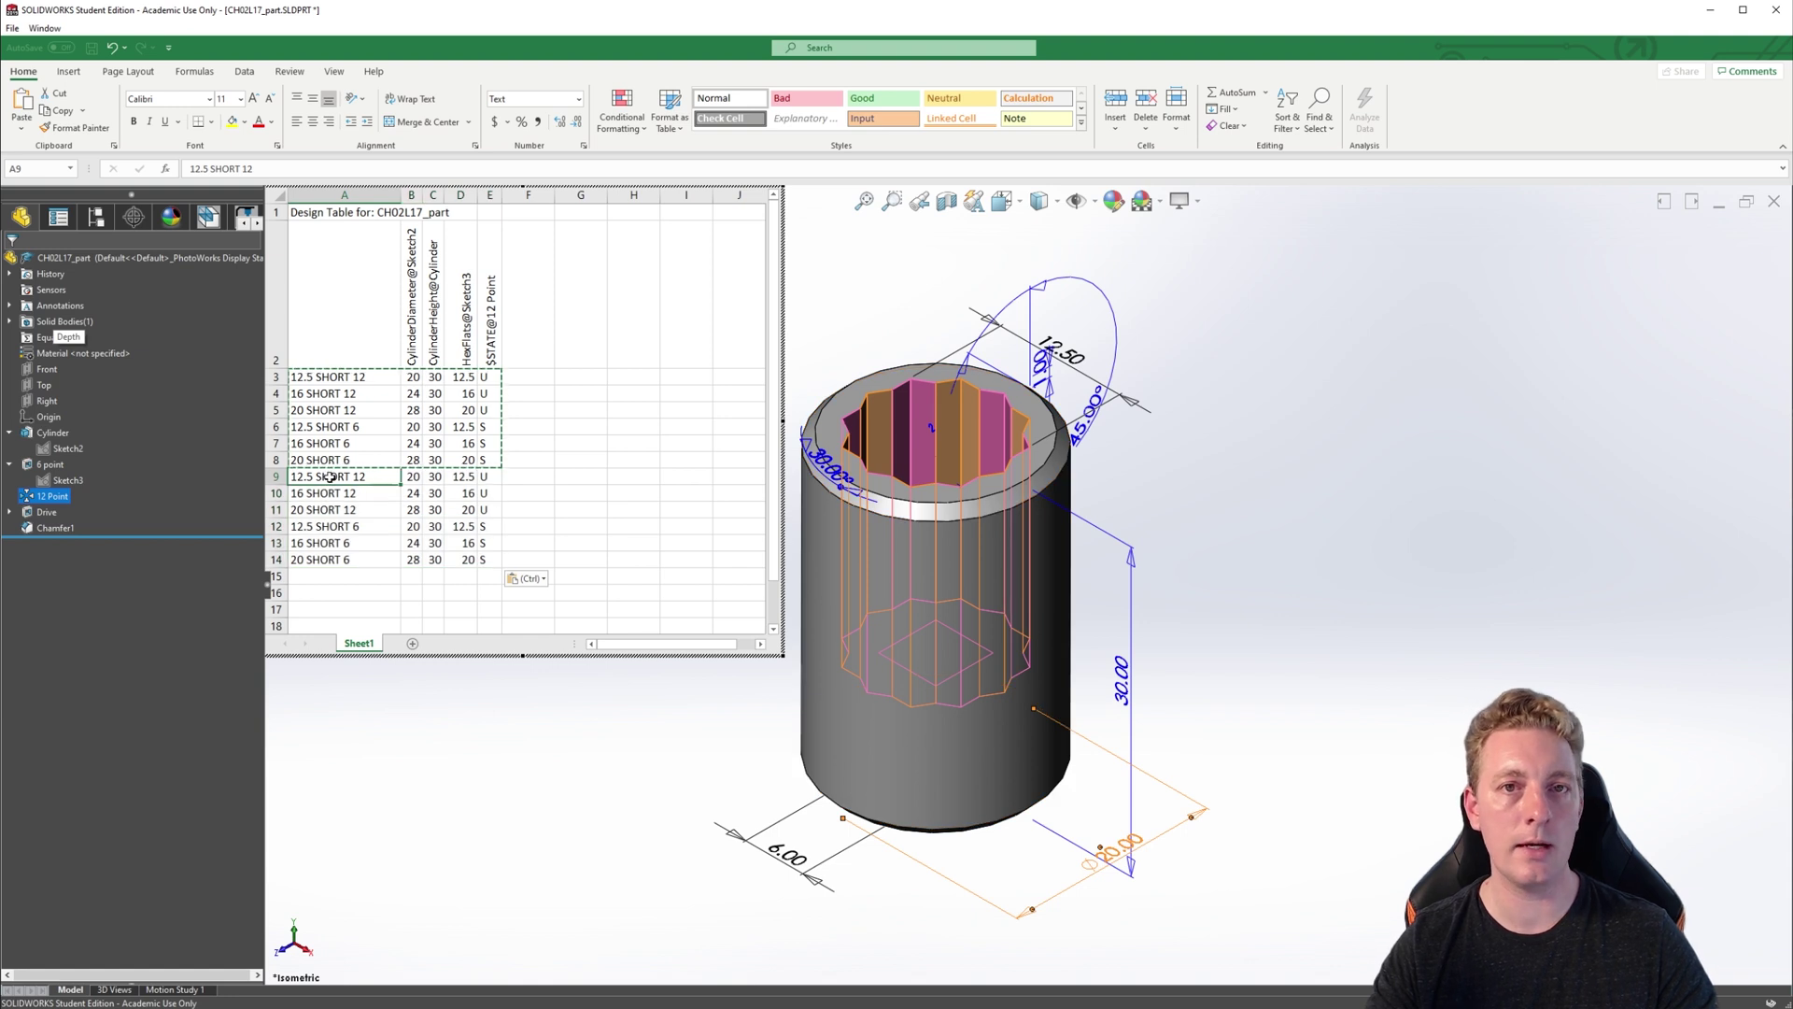
{"action": "double_click", "coordinate": [327, 478]}
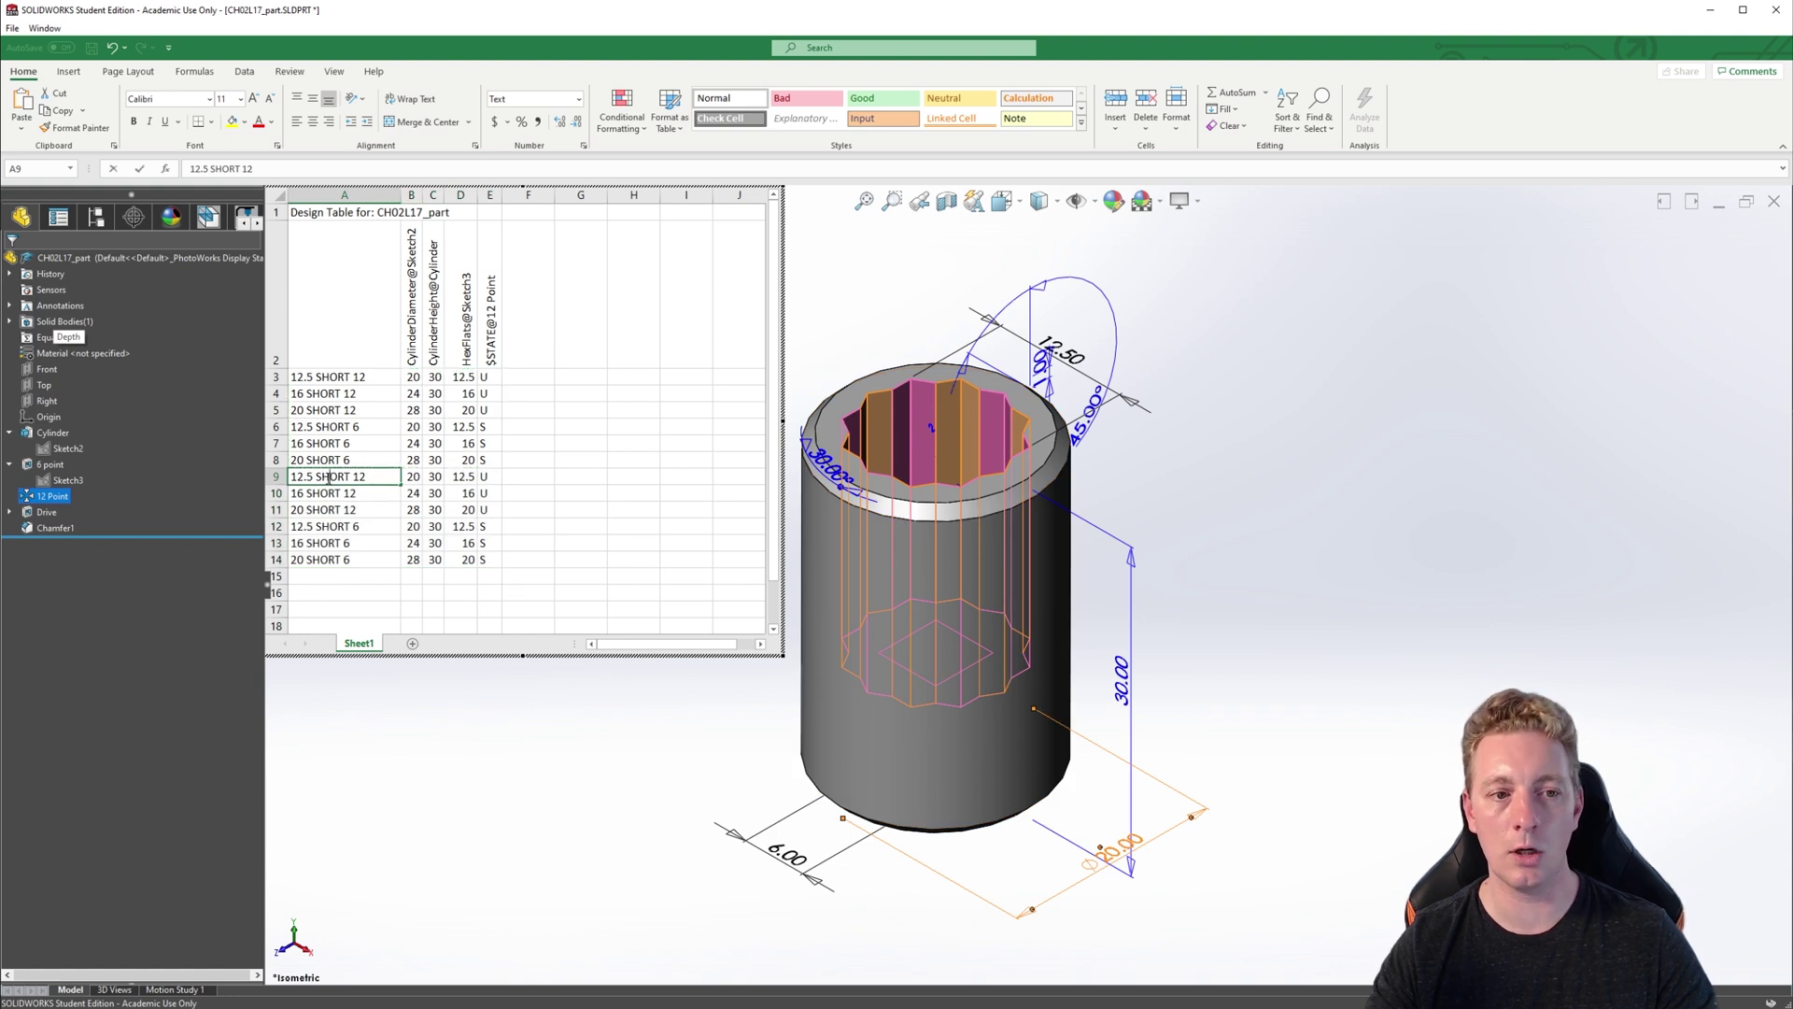
{"action": "left_click_drag", "start_coordinate": [316, 478], "coordinate": [347, 478]}
{"action": "type", "text": "LONG"}
{"action": "key", "text": "Return"}
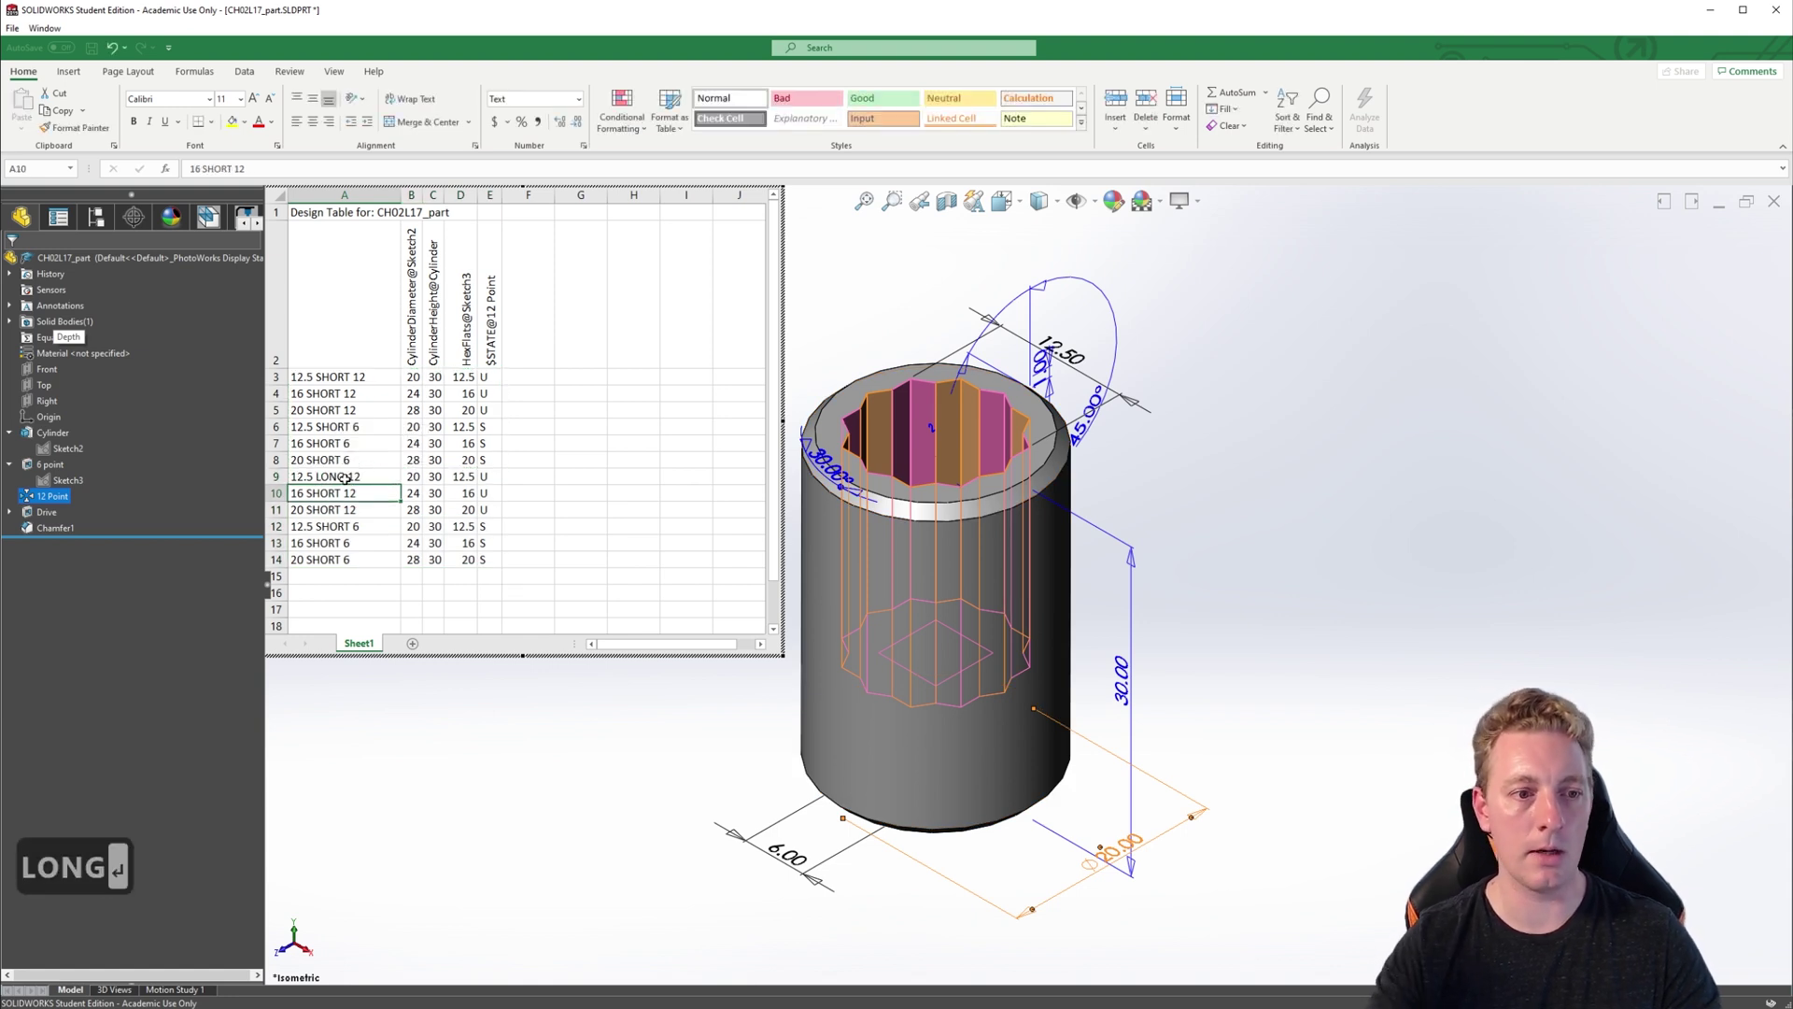
{"action": "double_click", "coordinate": [320, 495]}
{"action": "double_click", "coordinate": [323, 493]}
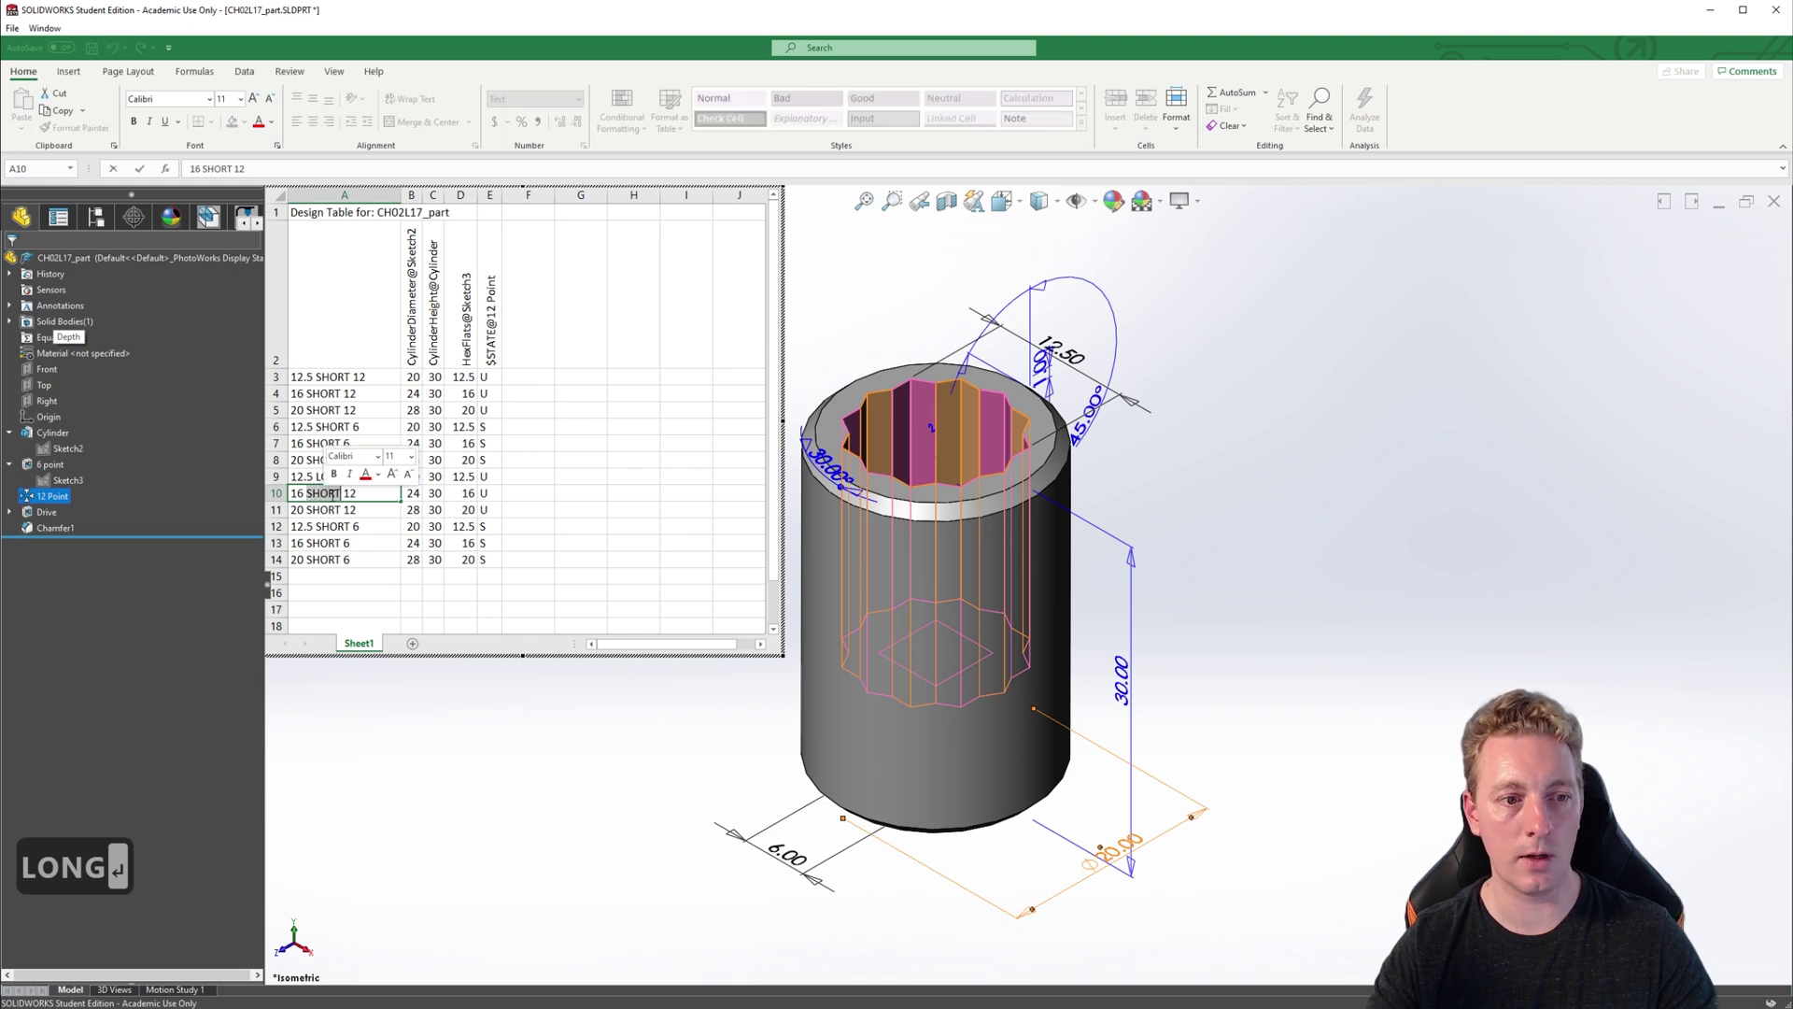
{"action": "type", "text": "LONG"}
{"action": "key", "text": "Return"}
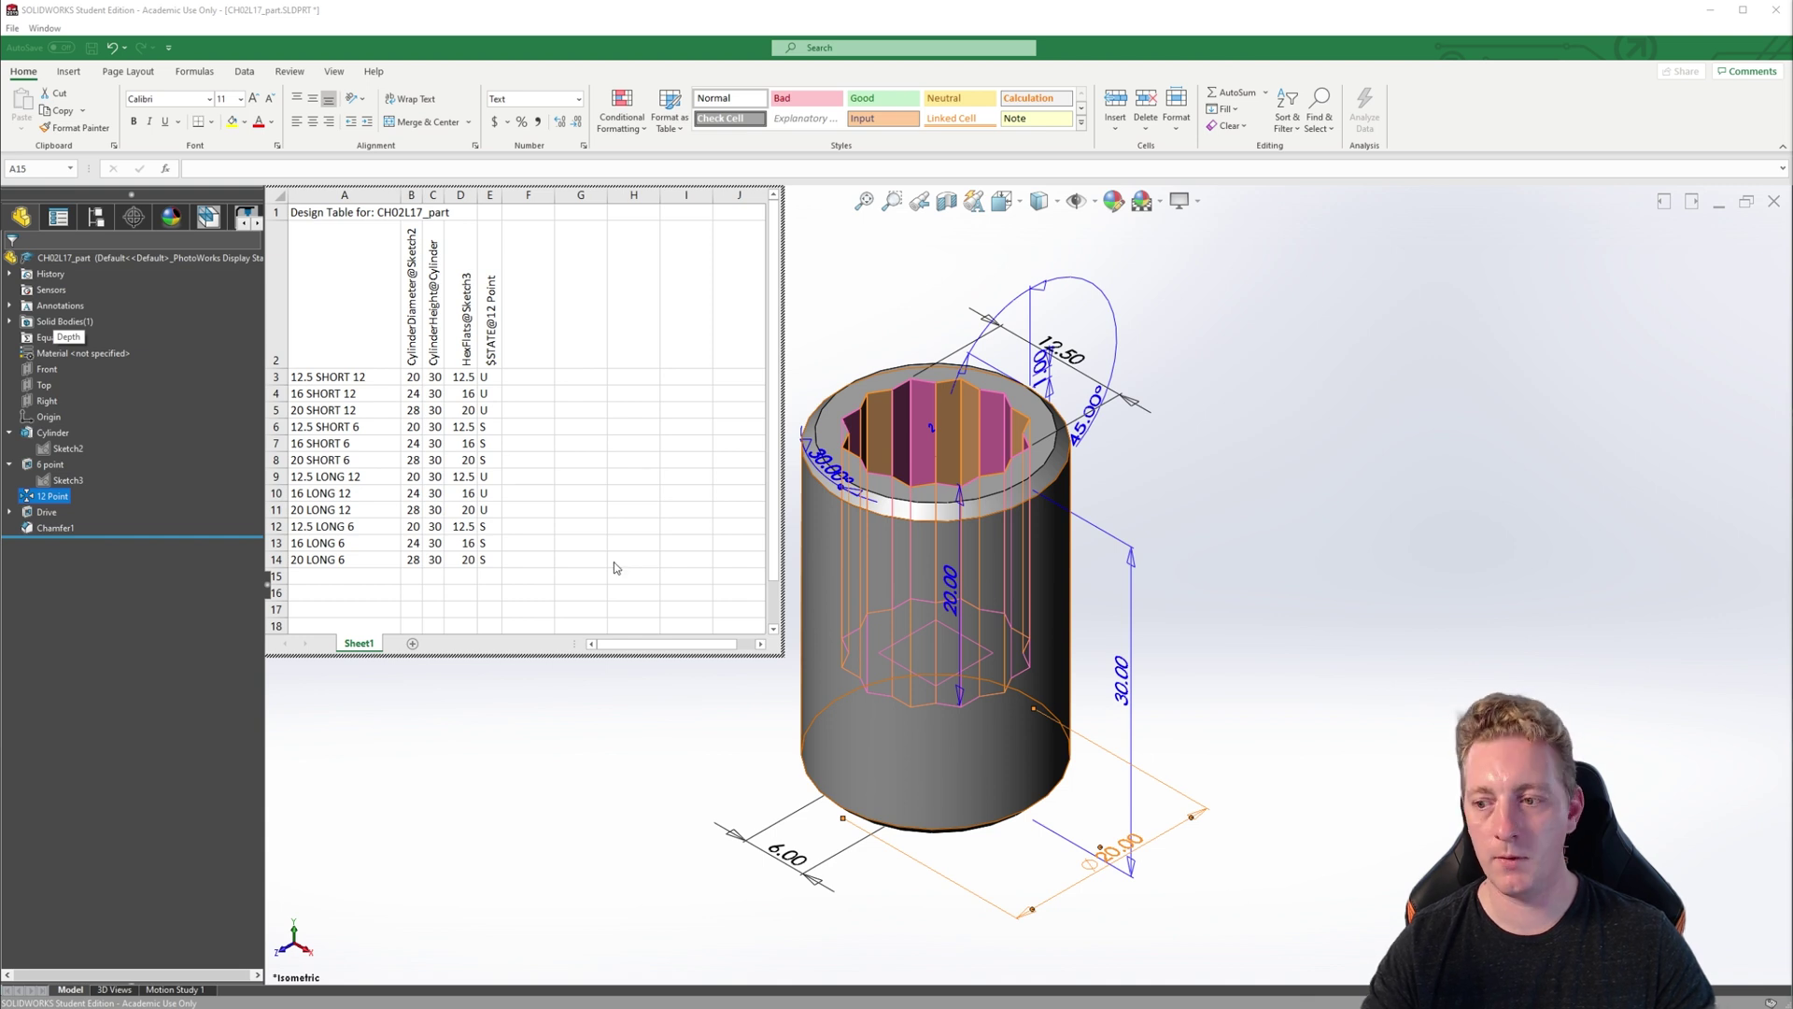
- Set CylinderHeight@Cylinder to 60 for the LONG configurations in rows 9 to 14 and close the table to generate all configurations
{"action": "left_click", "coordinate": [436, 478]}
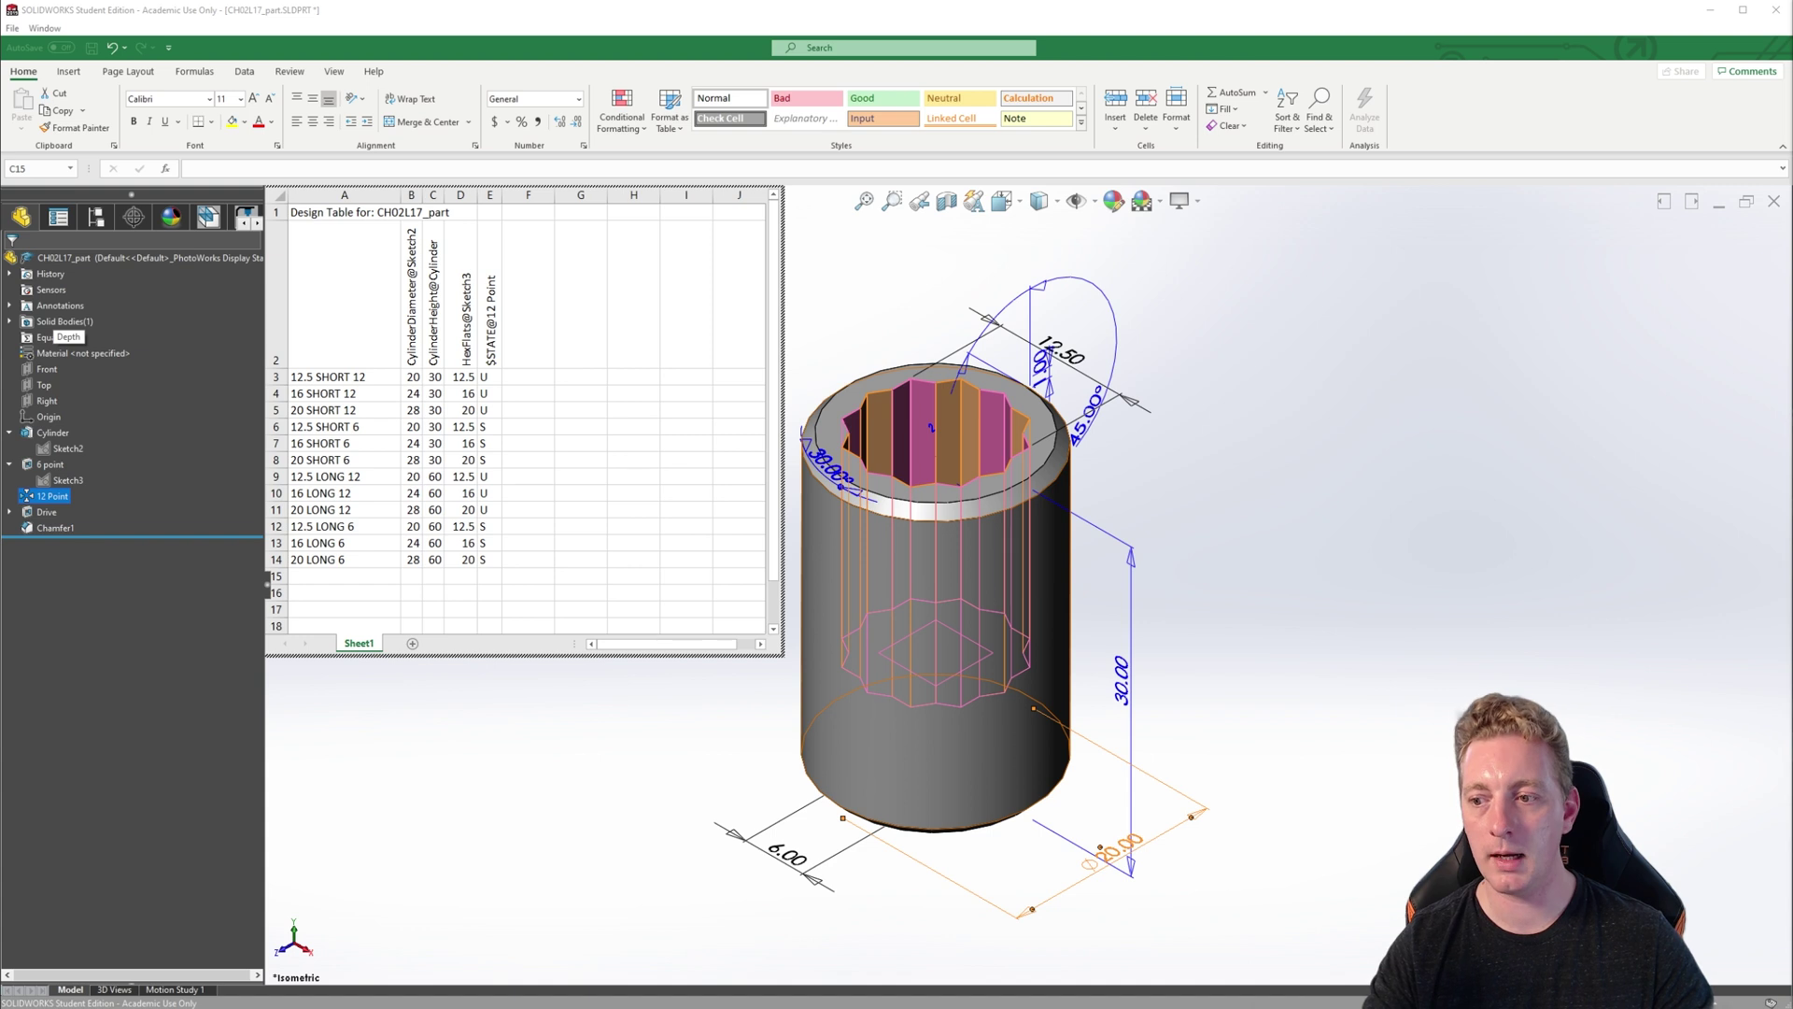
{"action": "left_click", "coordinate": [513, 751]}
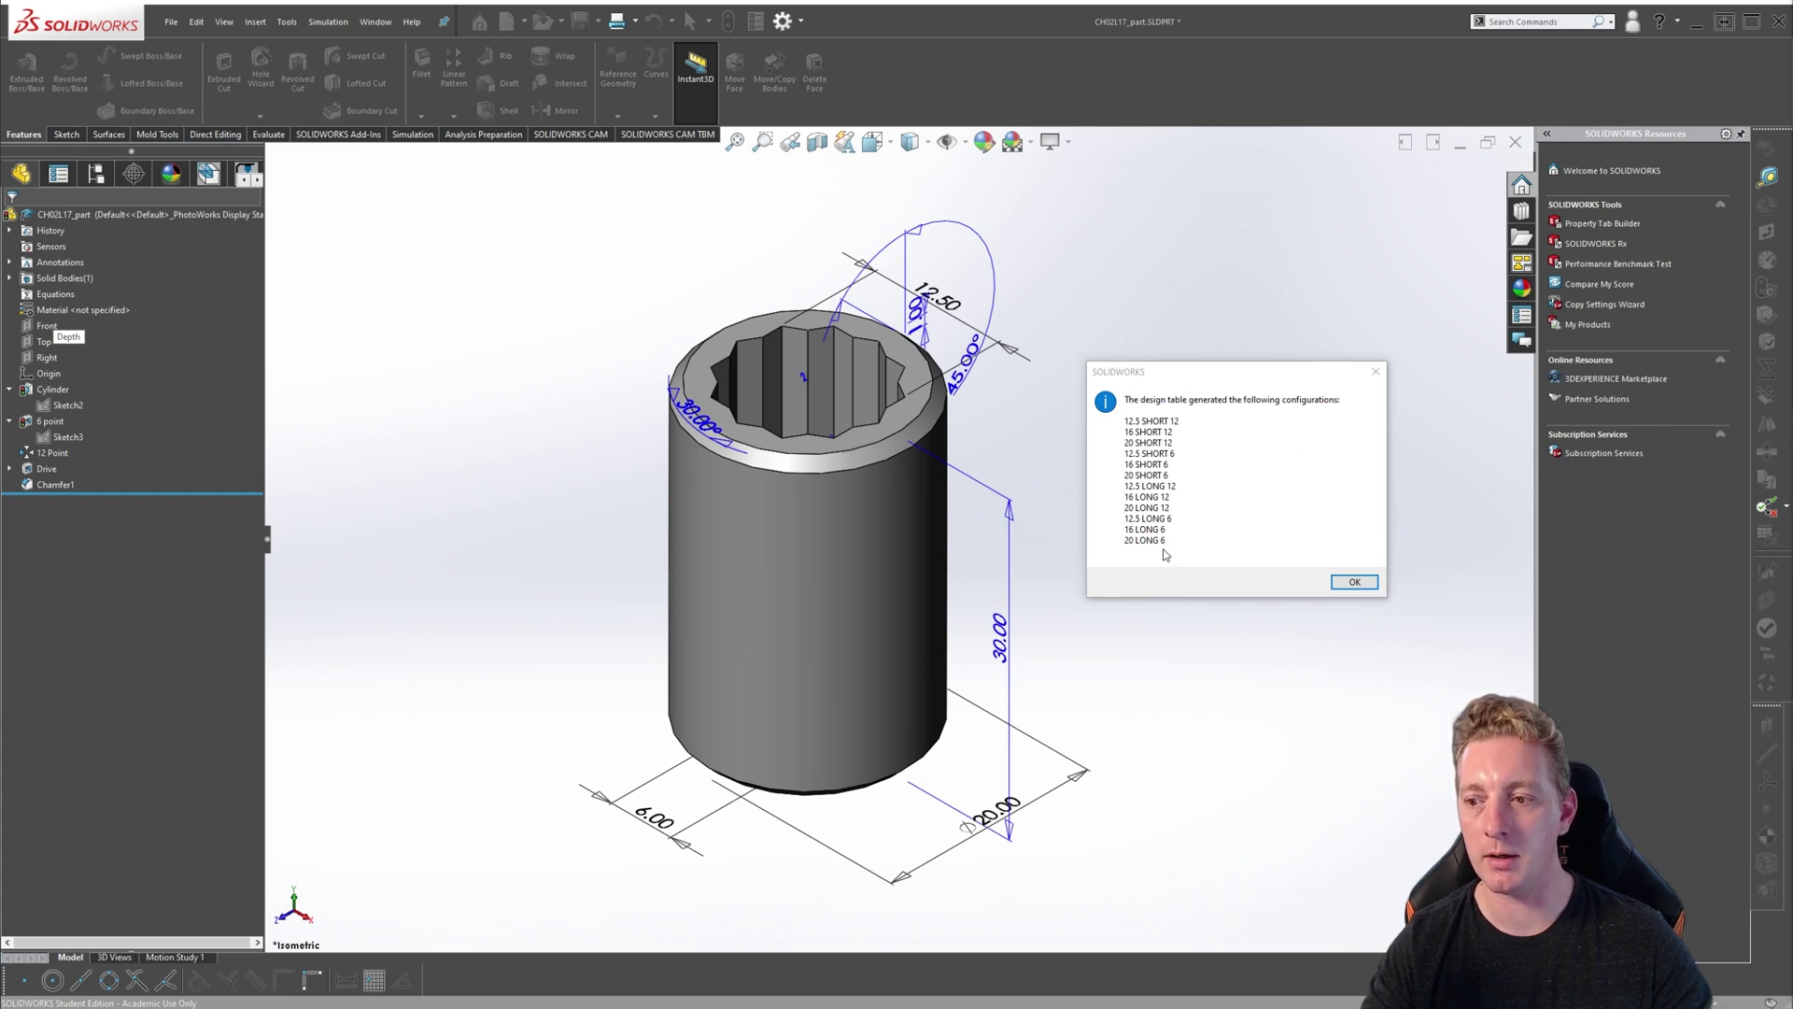
{"action": "left_click", "coordinate": [1352, 584]}
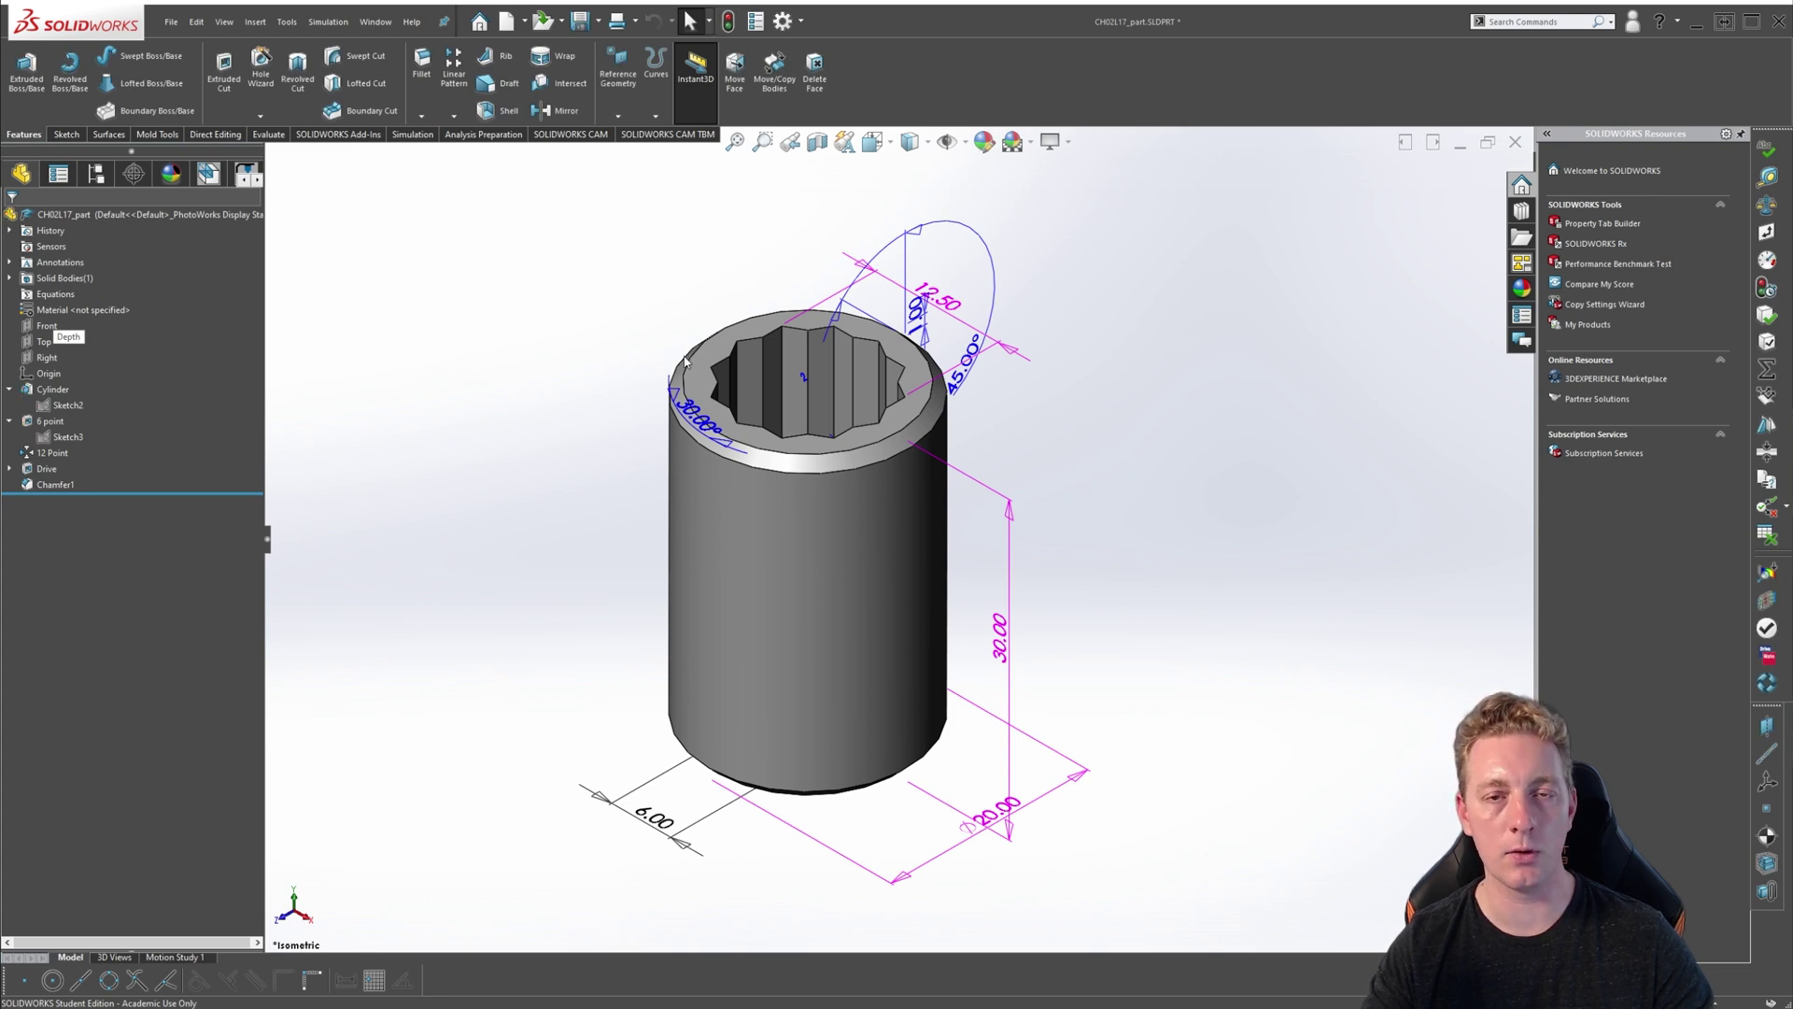
- Activate the generated configurations in turn, from 12.5 SHORT 12 to 20 LONG 6, and examine each socket's size and point form
{"action": "left_click", "coordinate": [95, 175]}
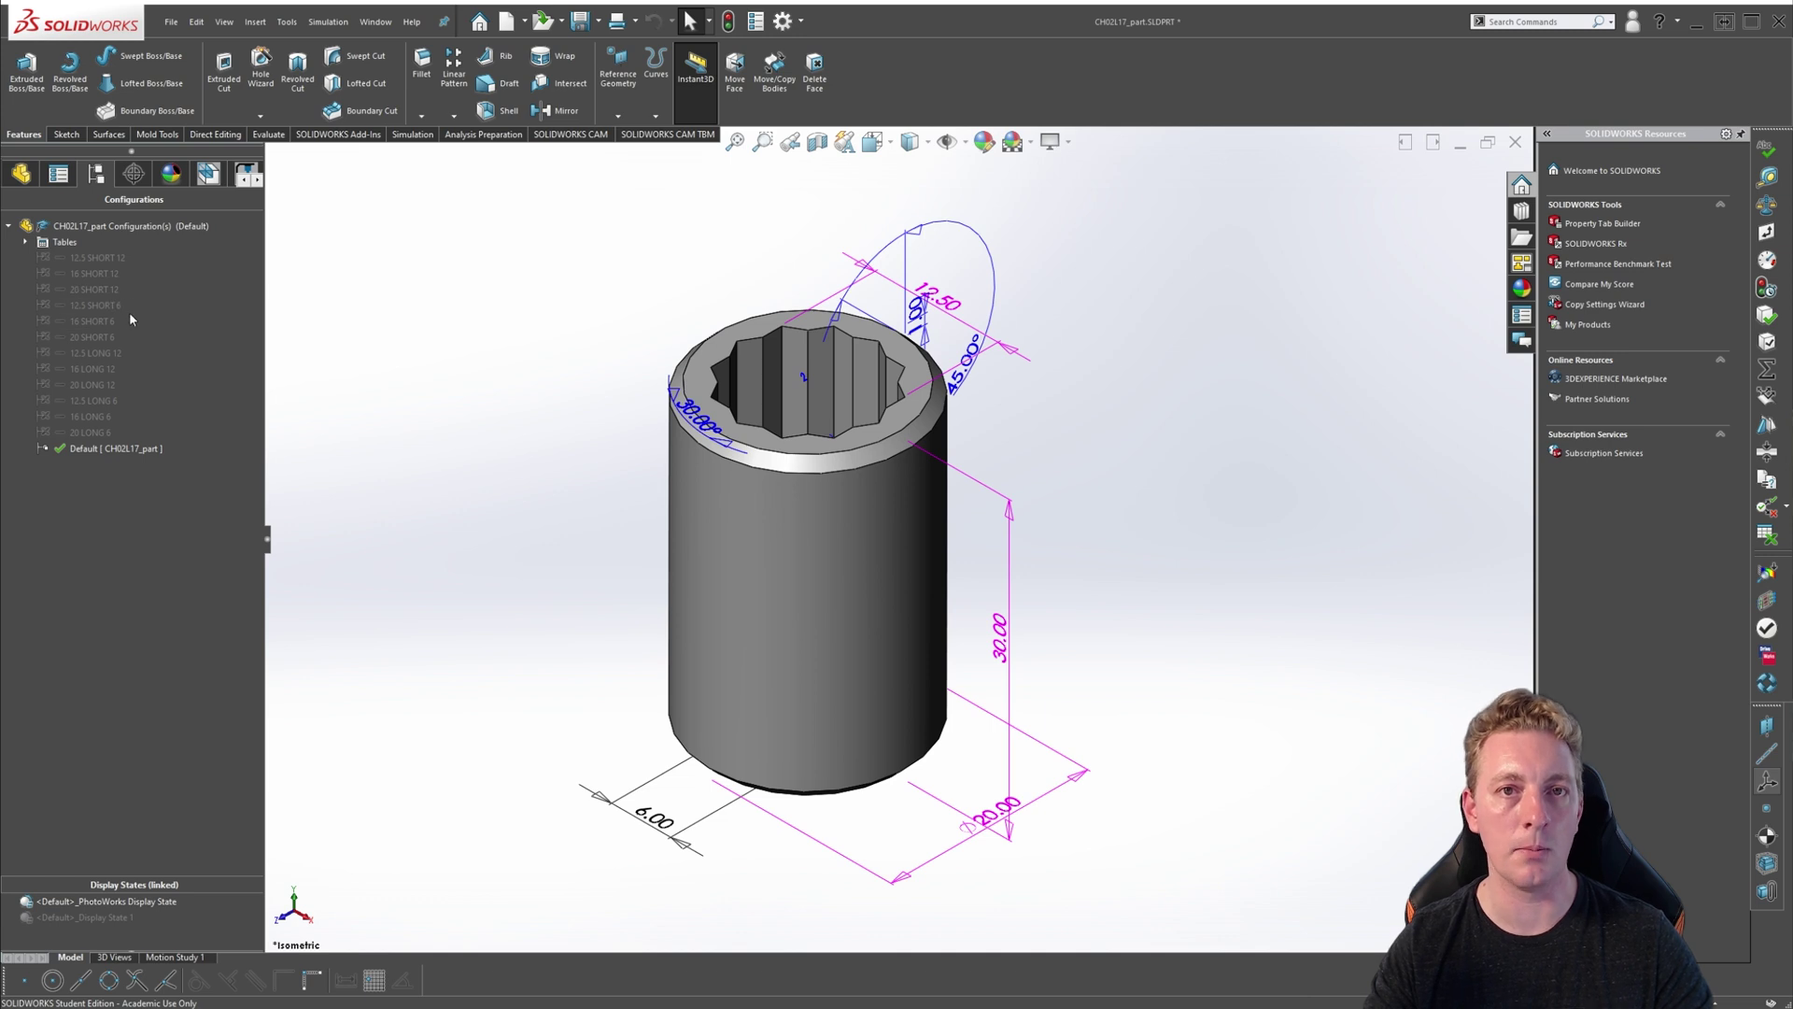
{"action": "double_click", "coordinate": [94, 257]}
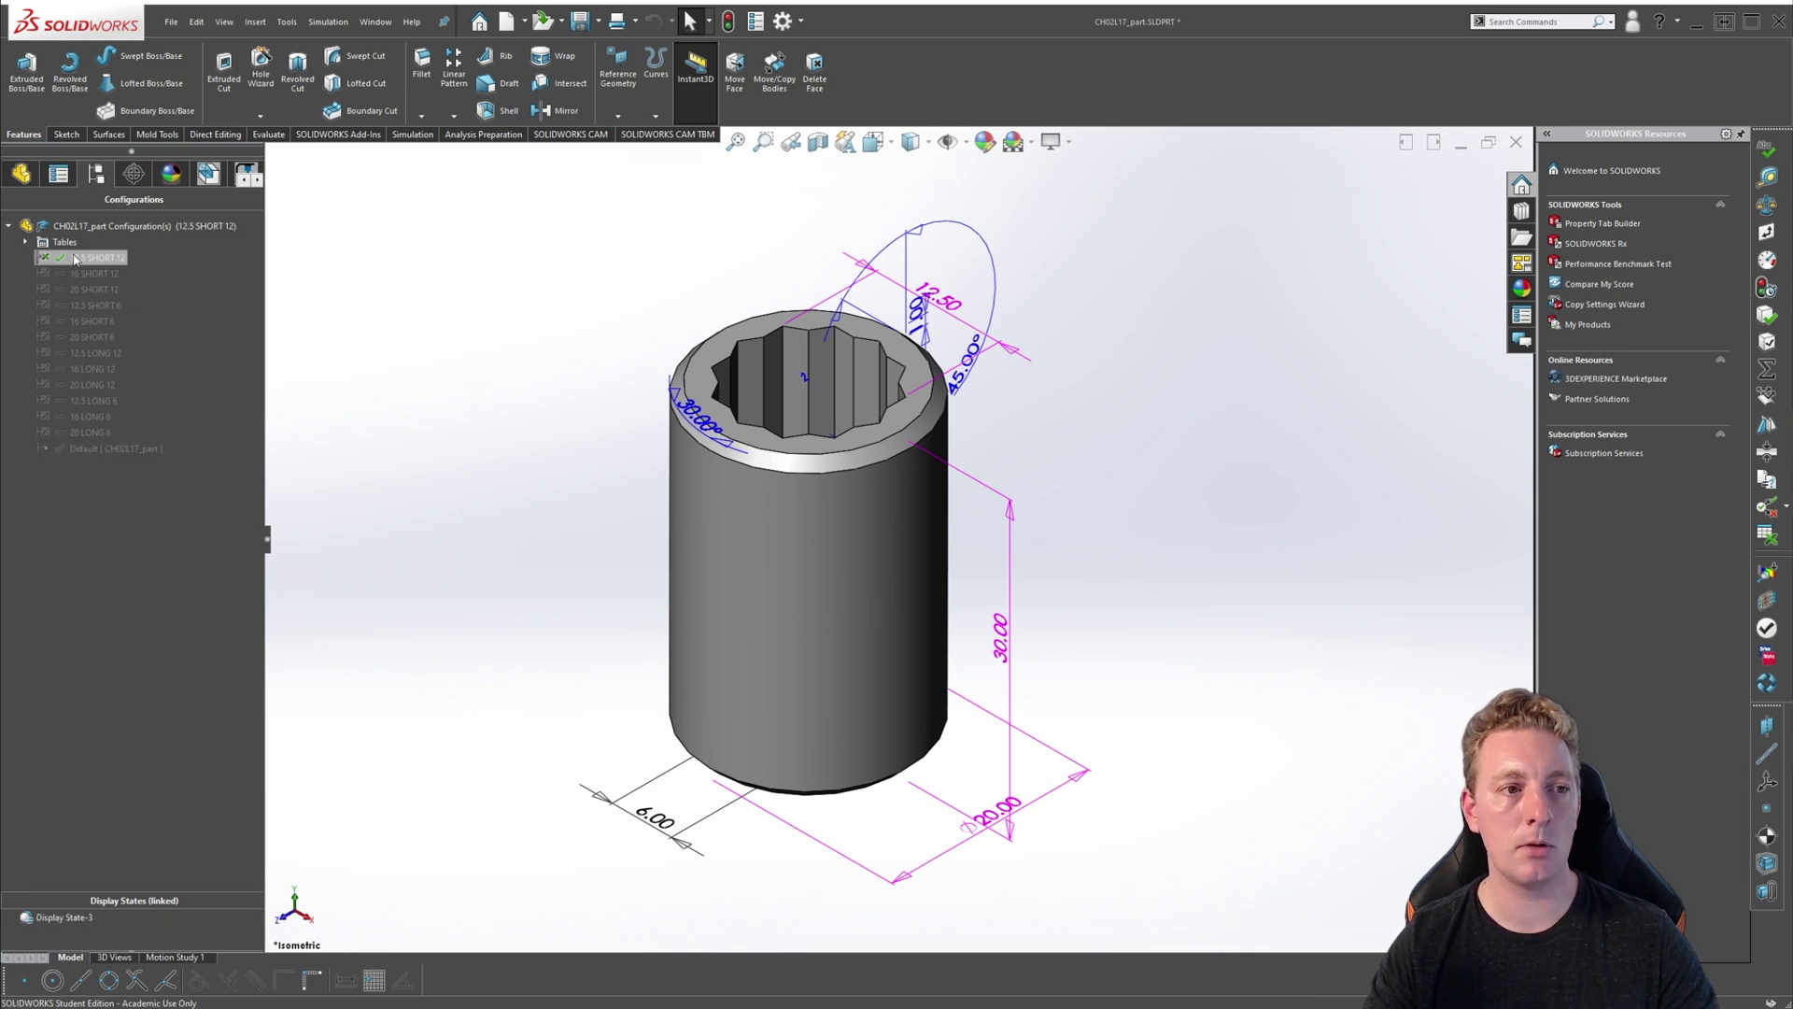
{"action": "double_click", "coordinate": [92, 274]}
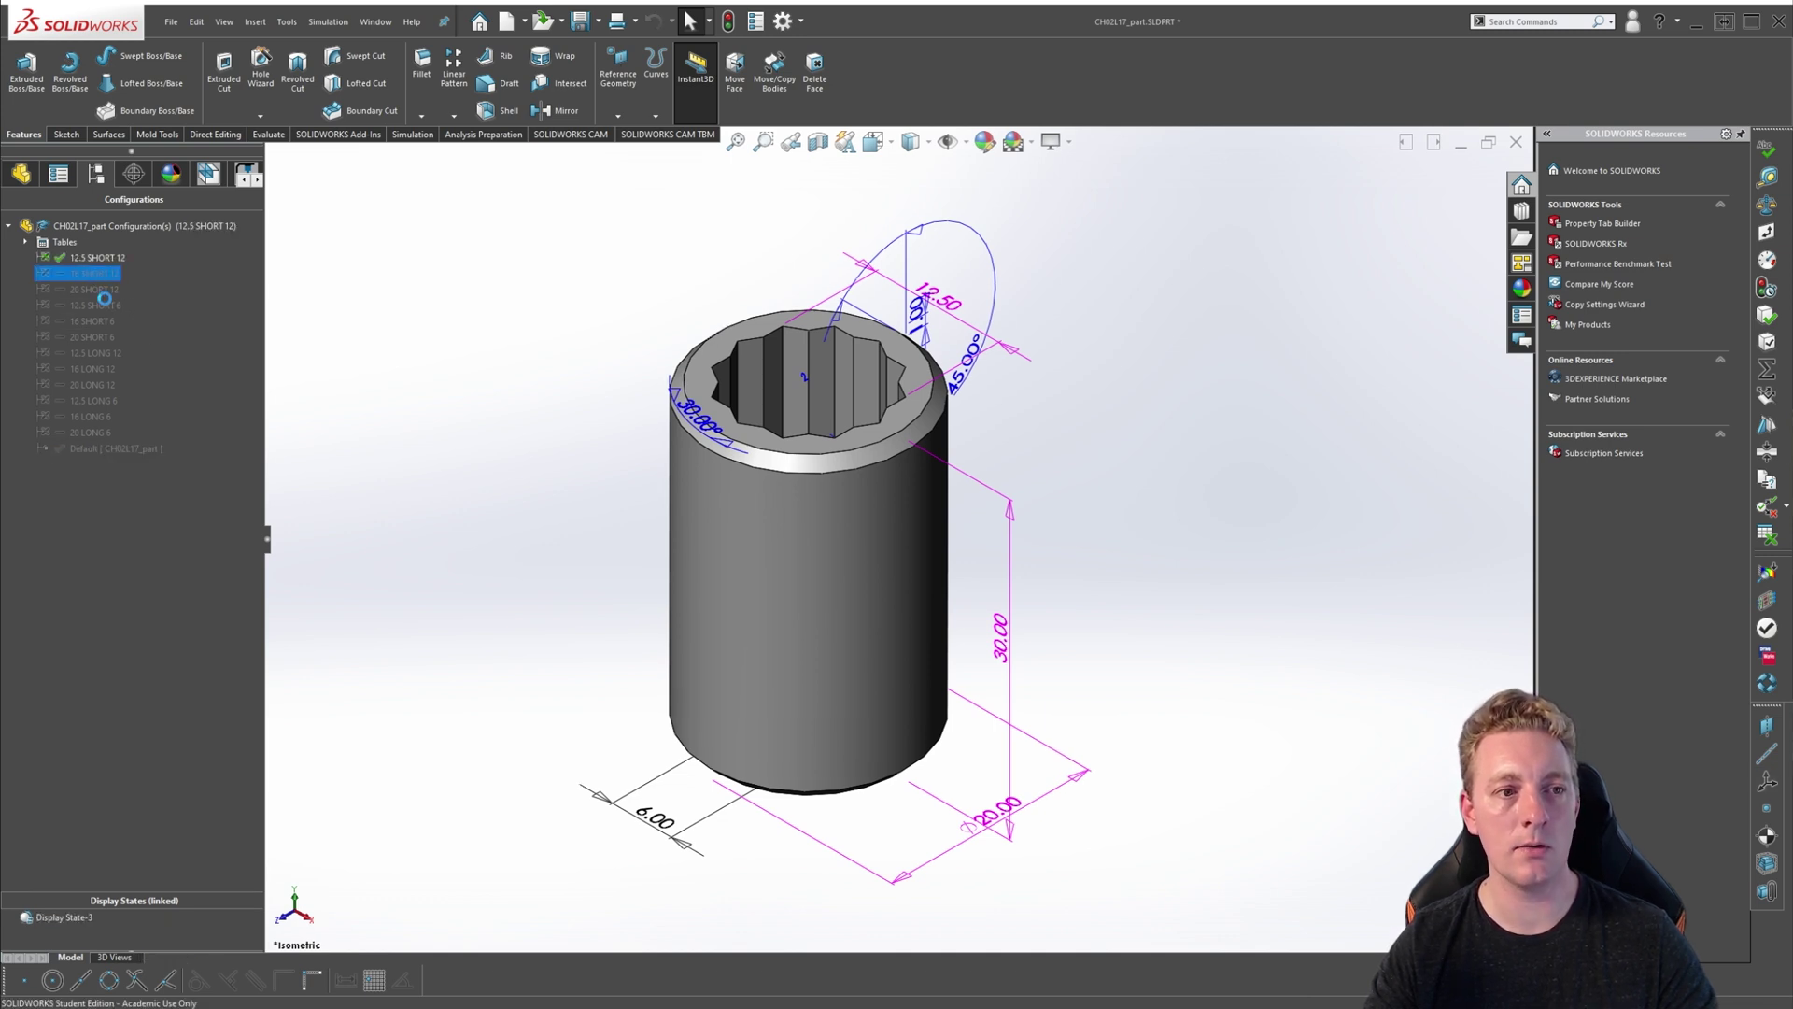
{"action": "double_click", "coordinate": [78, 289]}
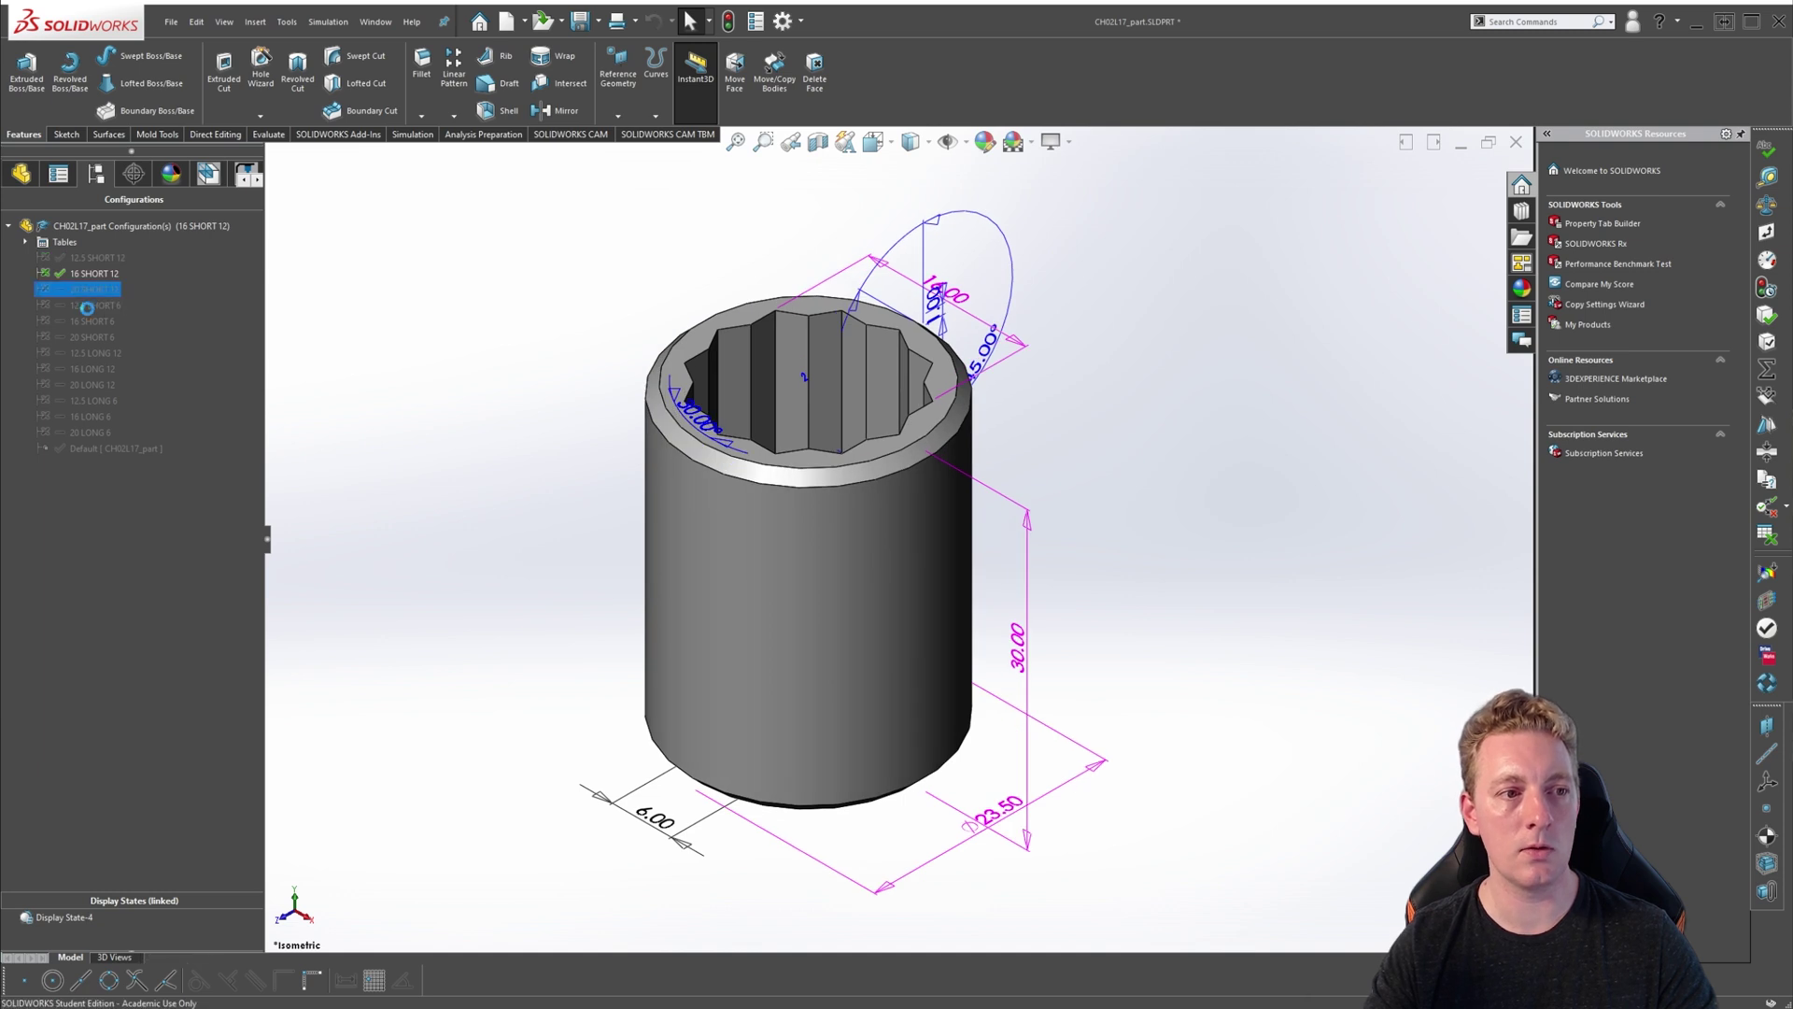
{"action": "double_click", "coordinate": [80, 305]}
{"action": "double_click", "coordinate": [92, 321]}
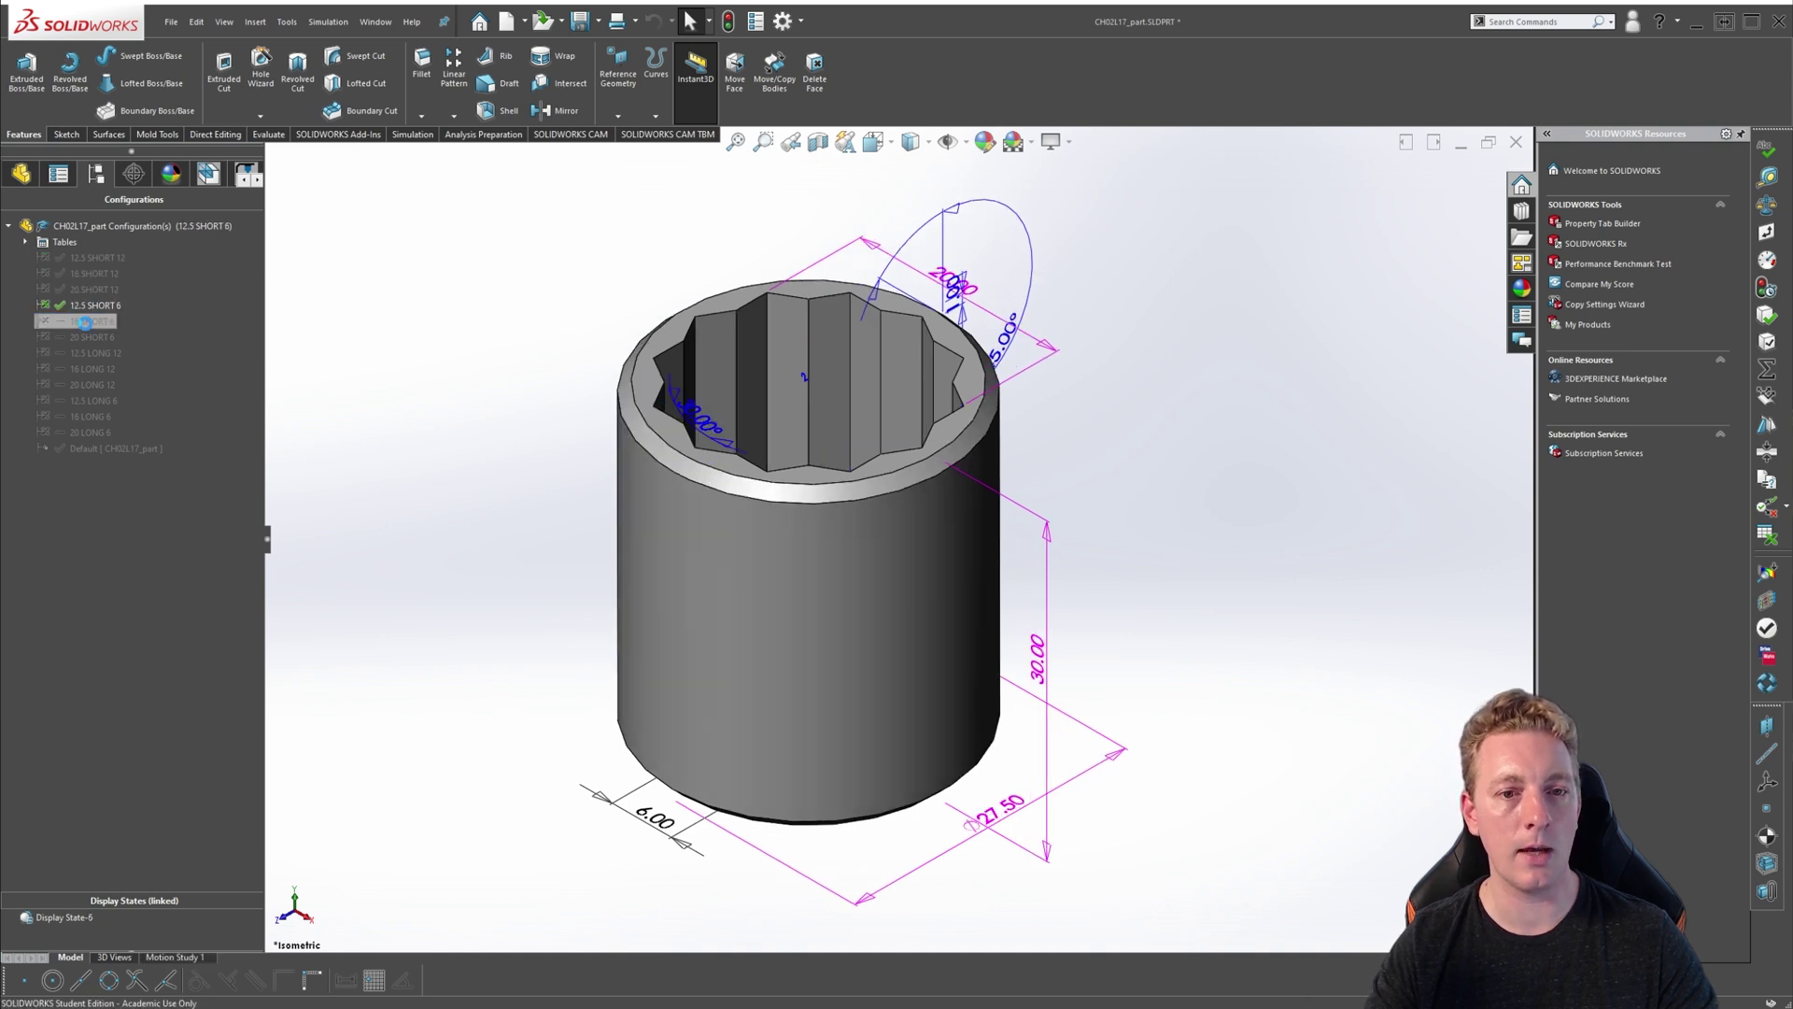
{"action": "double_click", "coordinate": [88, 337]}
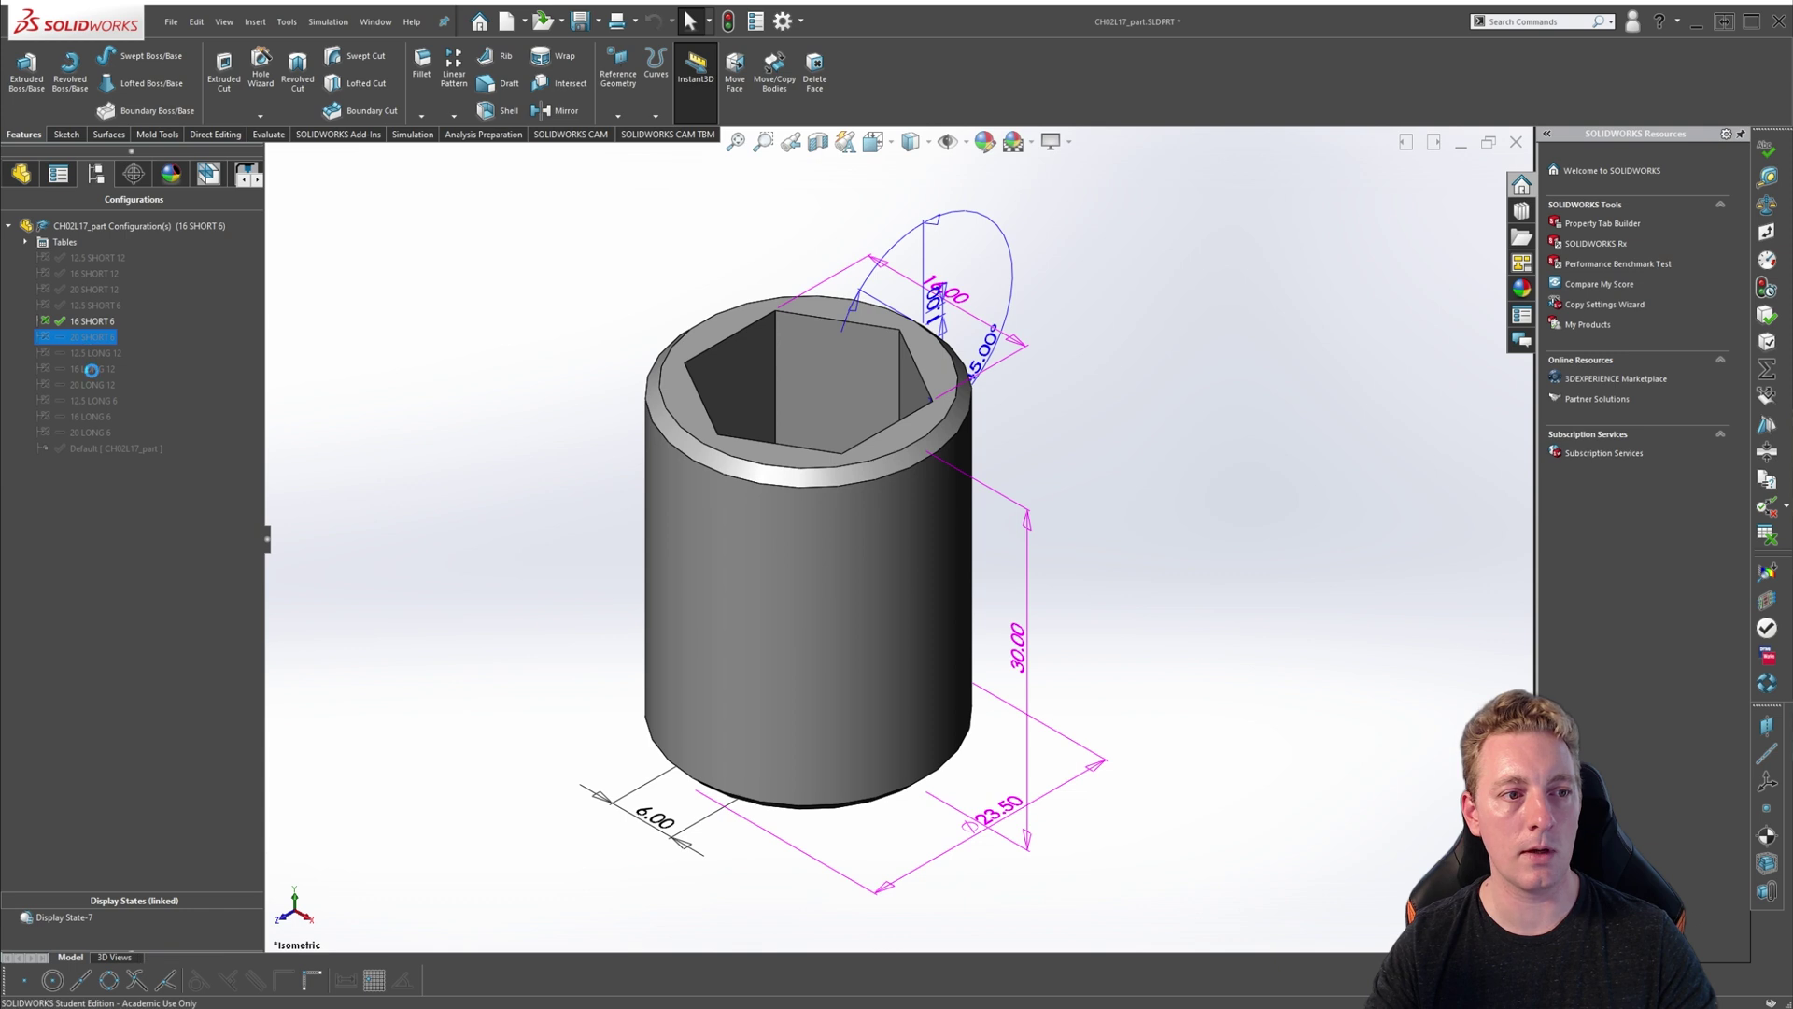
{"action": "double_click", "coordinate": [93, 352]}
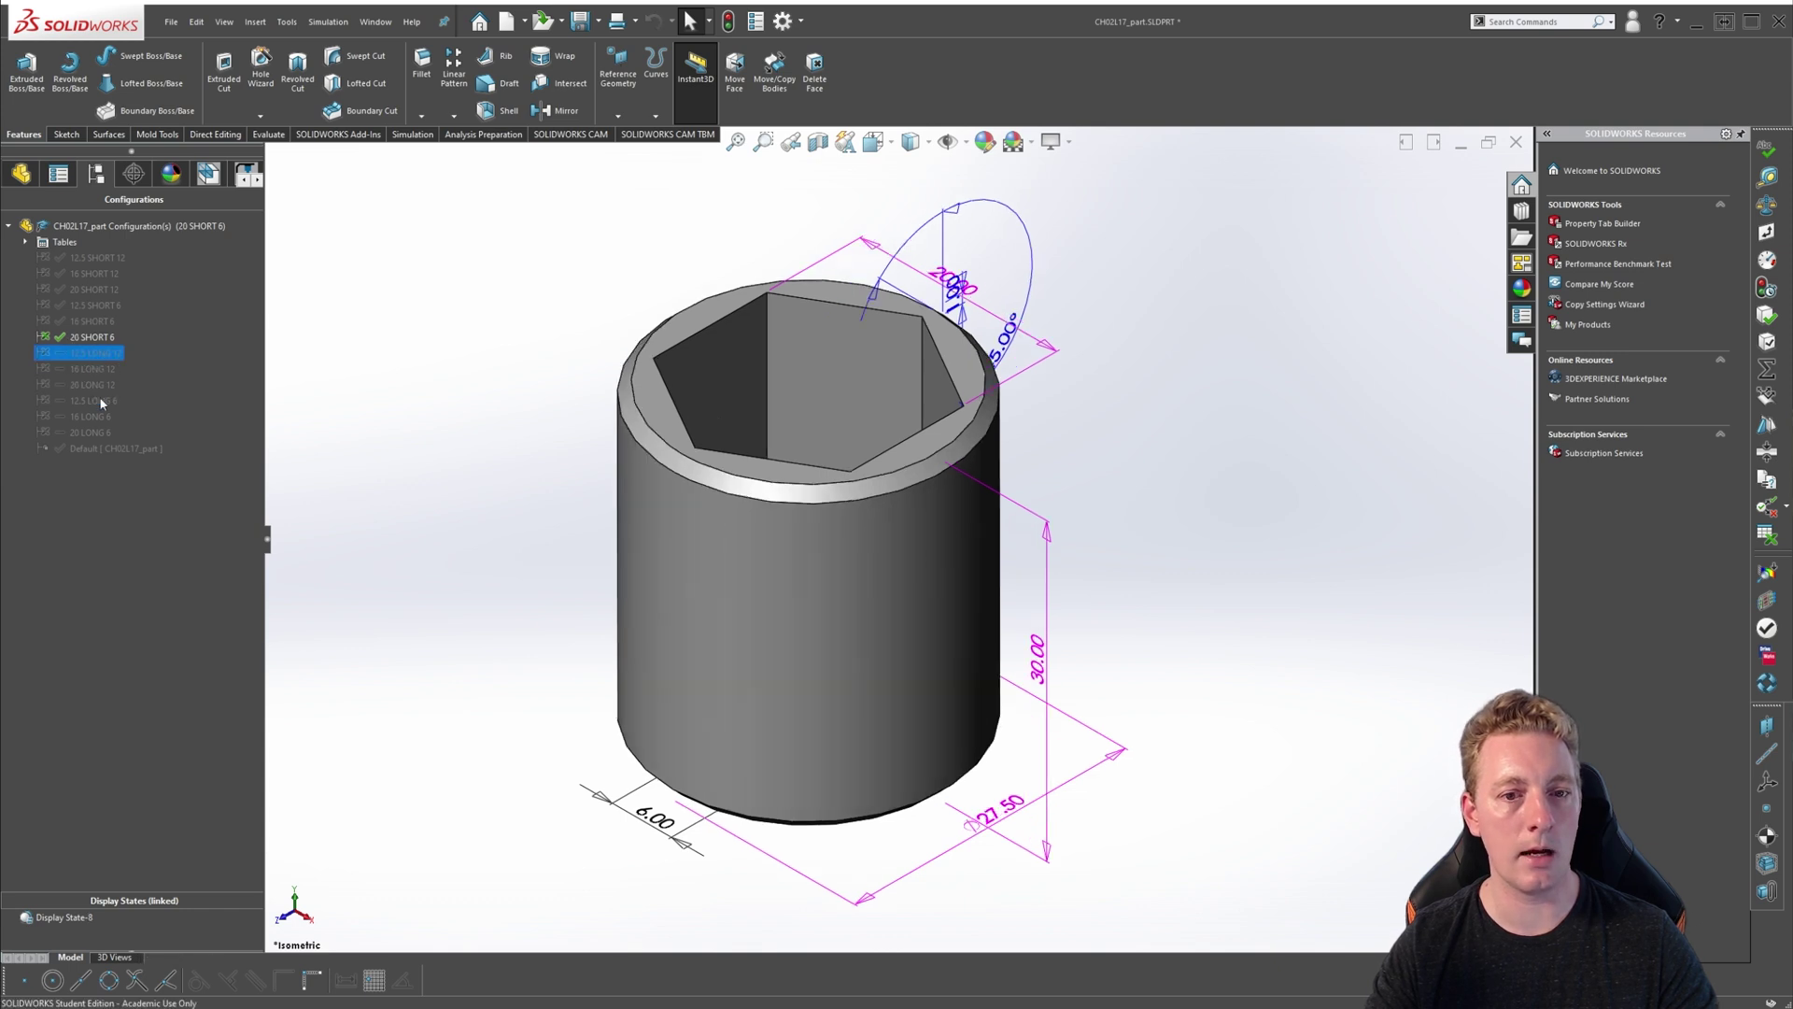
{"action": "double_click", "coordinate": [91, 384]}
{"action": "double_click", "coordinate": [91, 416]}
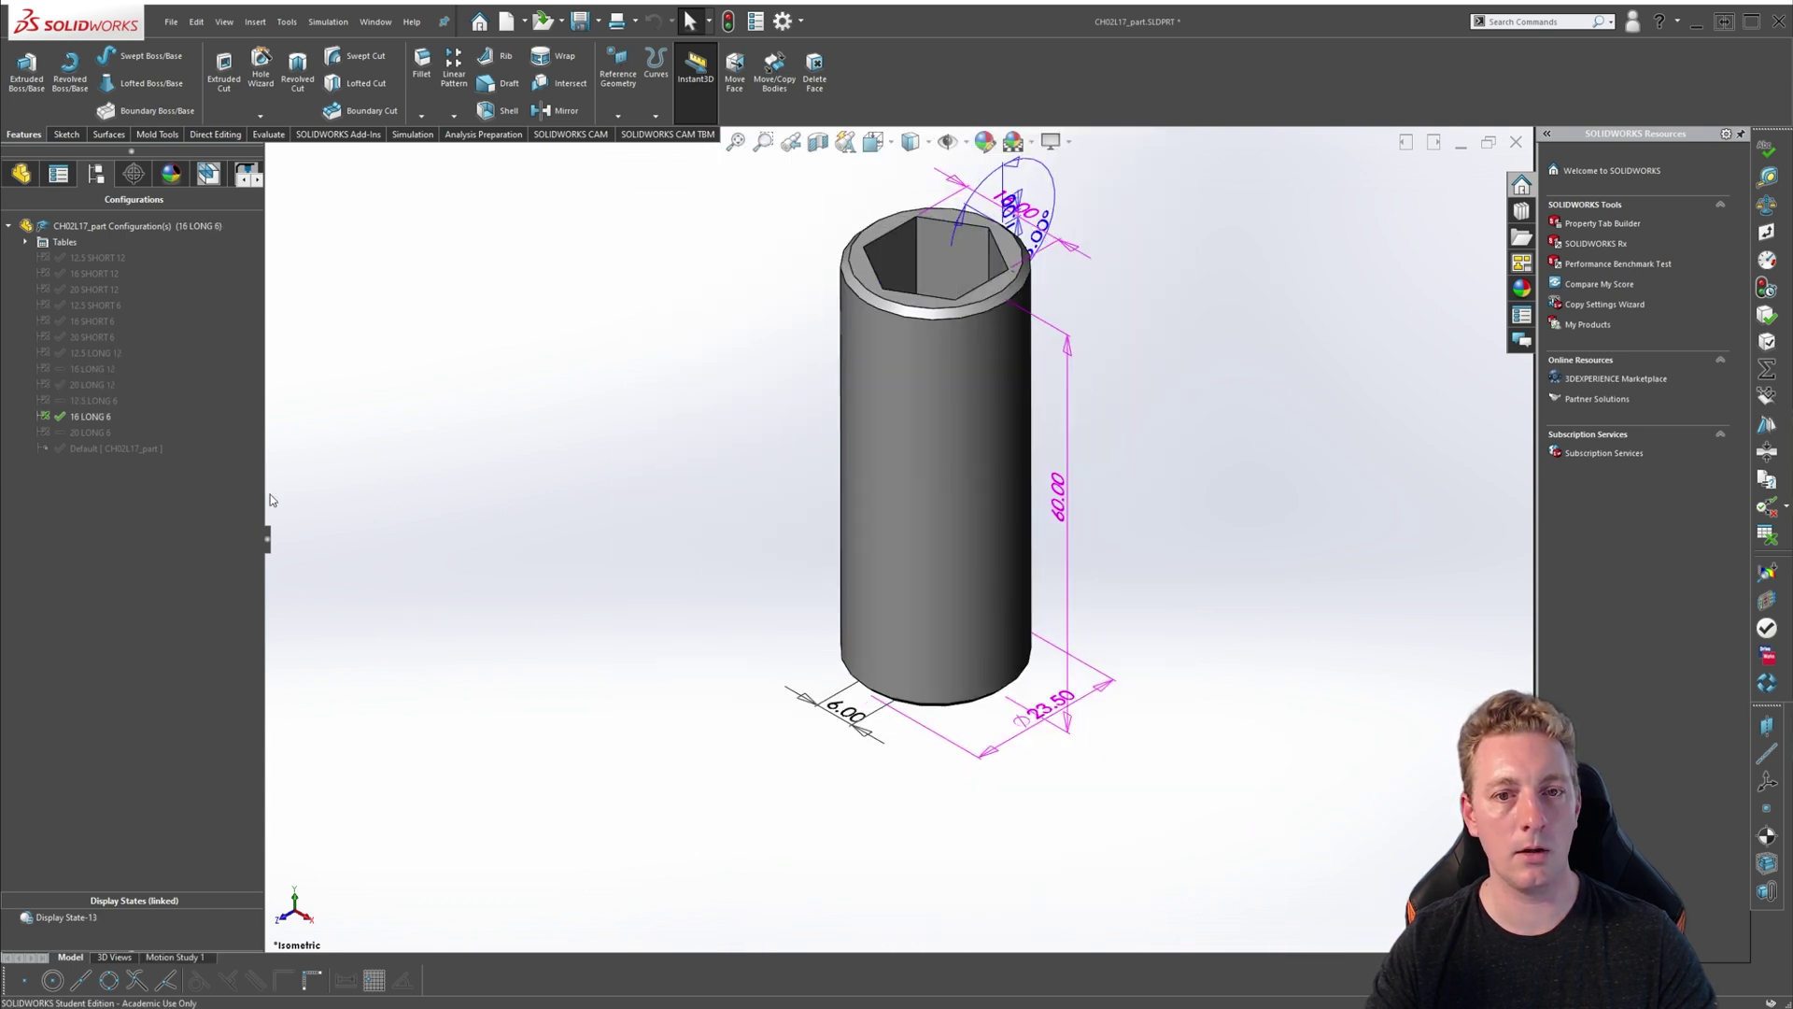
{"action": "double_click", "coordinate": [90, 431]}
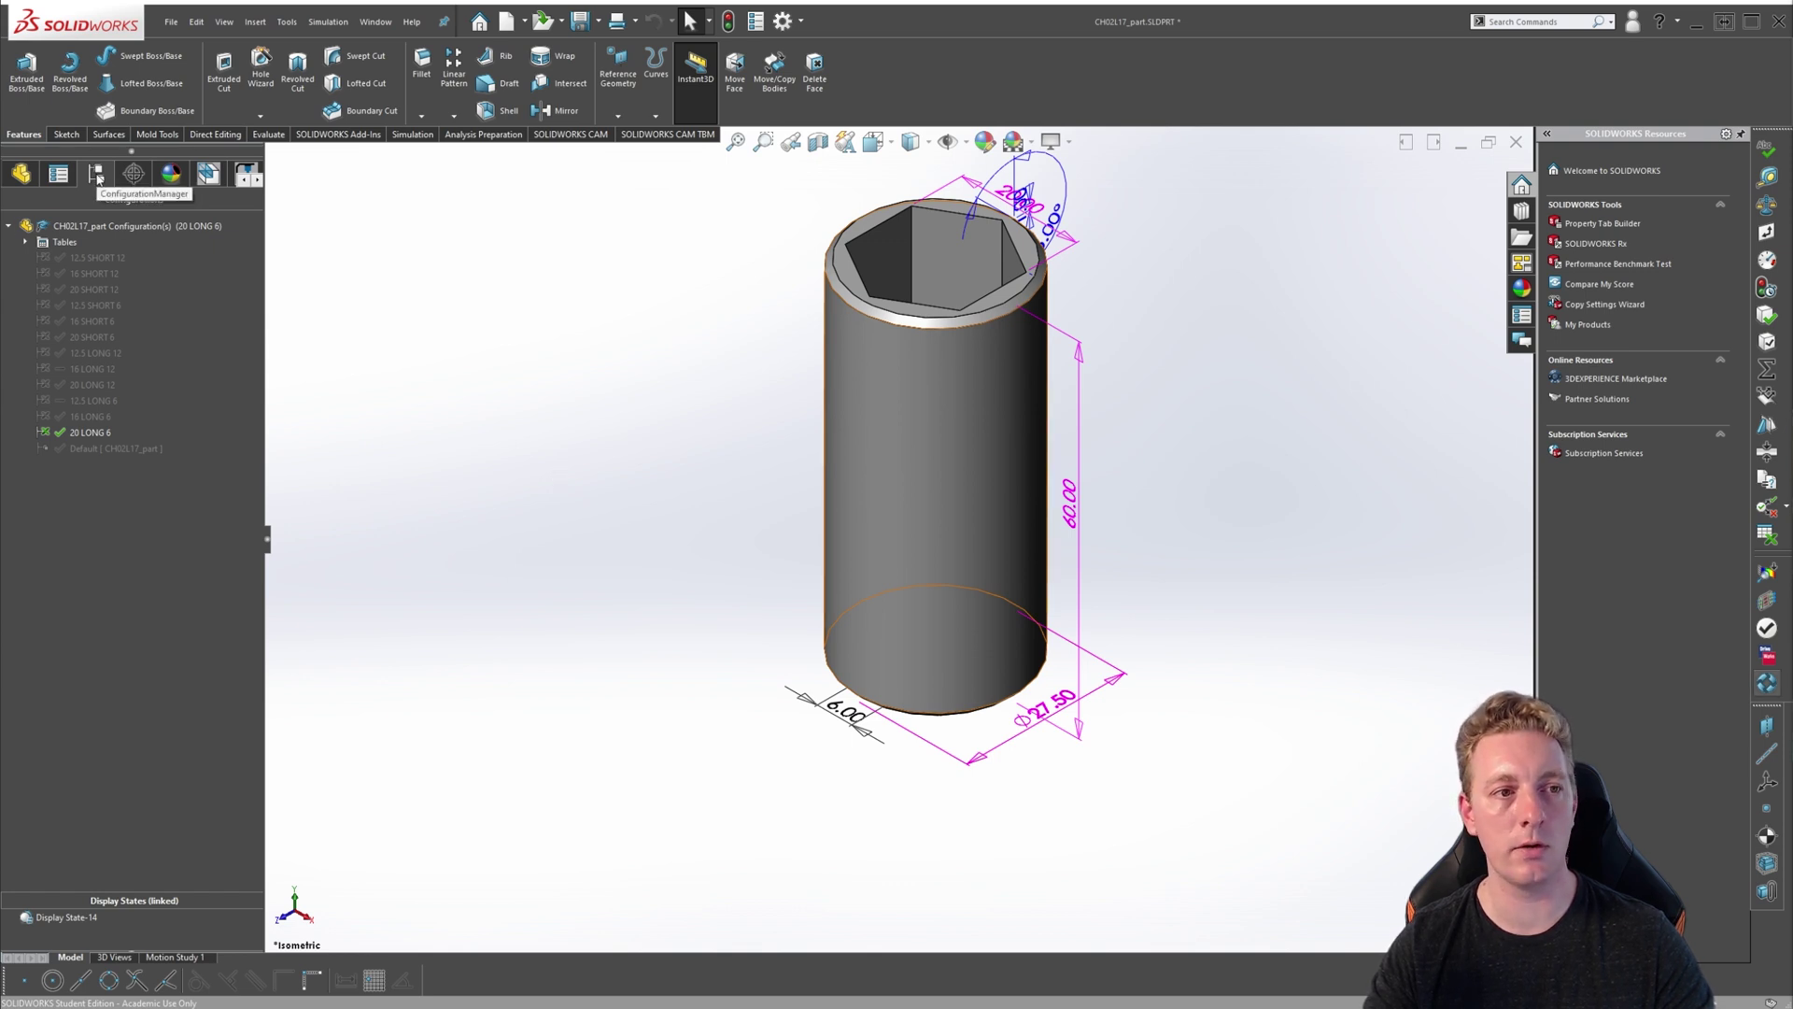
- Review the design table feature's source, edit control and option settings, and cancel out of them
{"action": "left_click", "coordinate": [27, 243]}
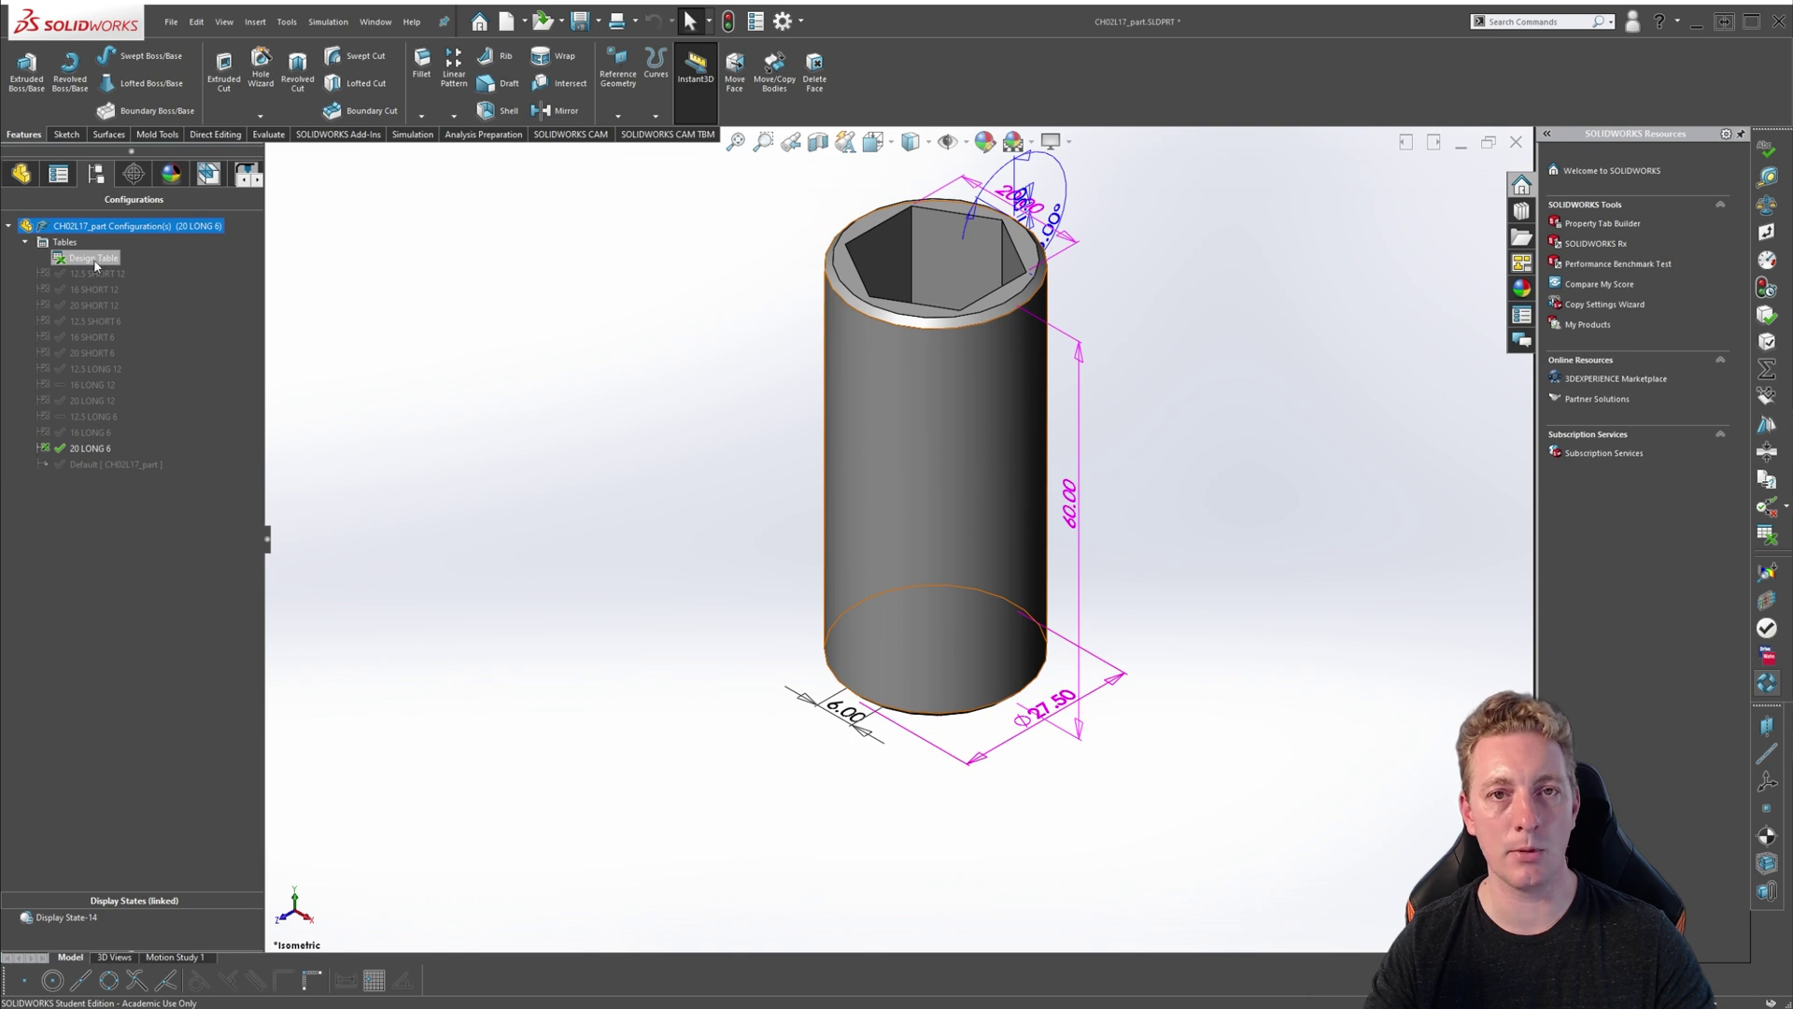
{"action": "right_click", "coordinate": [61, 259]}
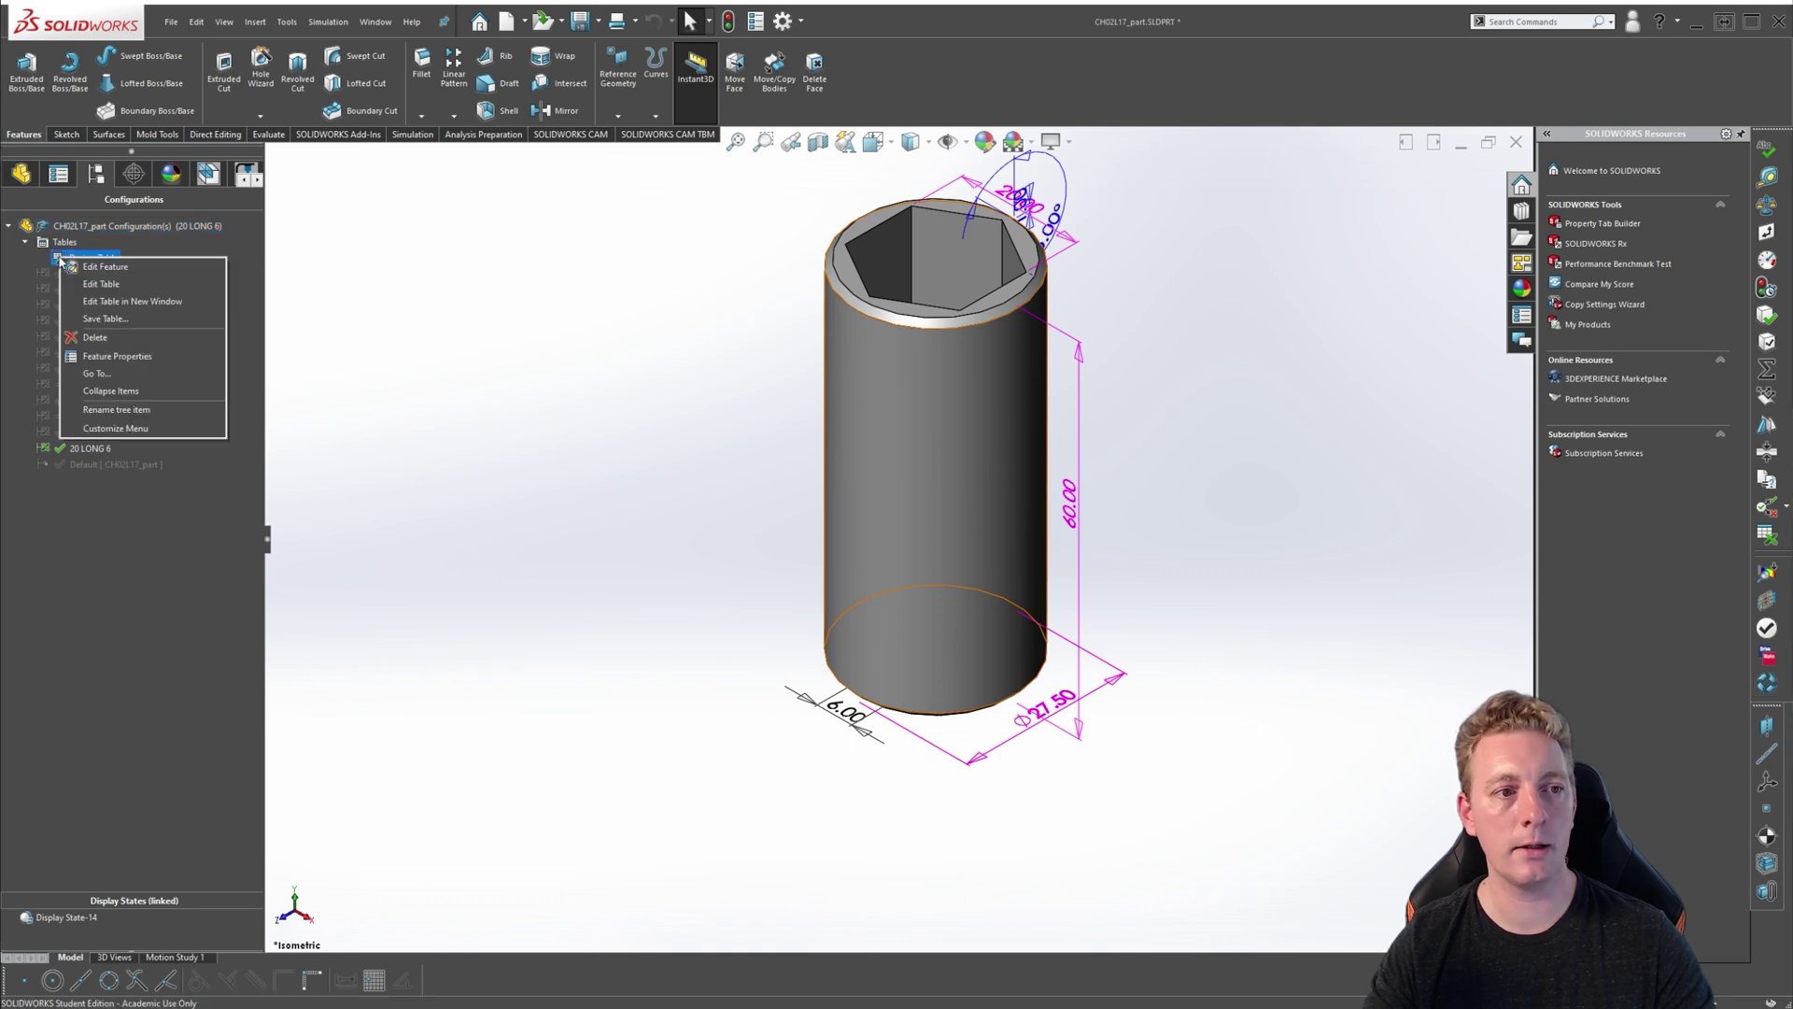
{"action": "left_click", "coordinate": [120, 271]}
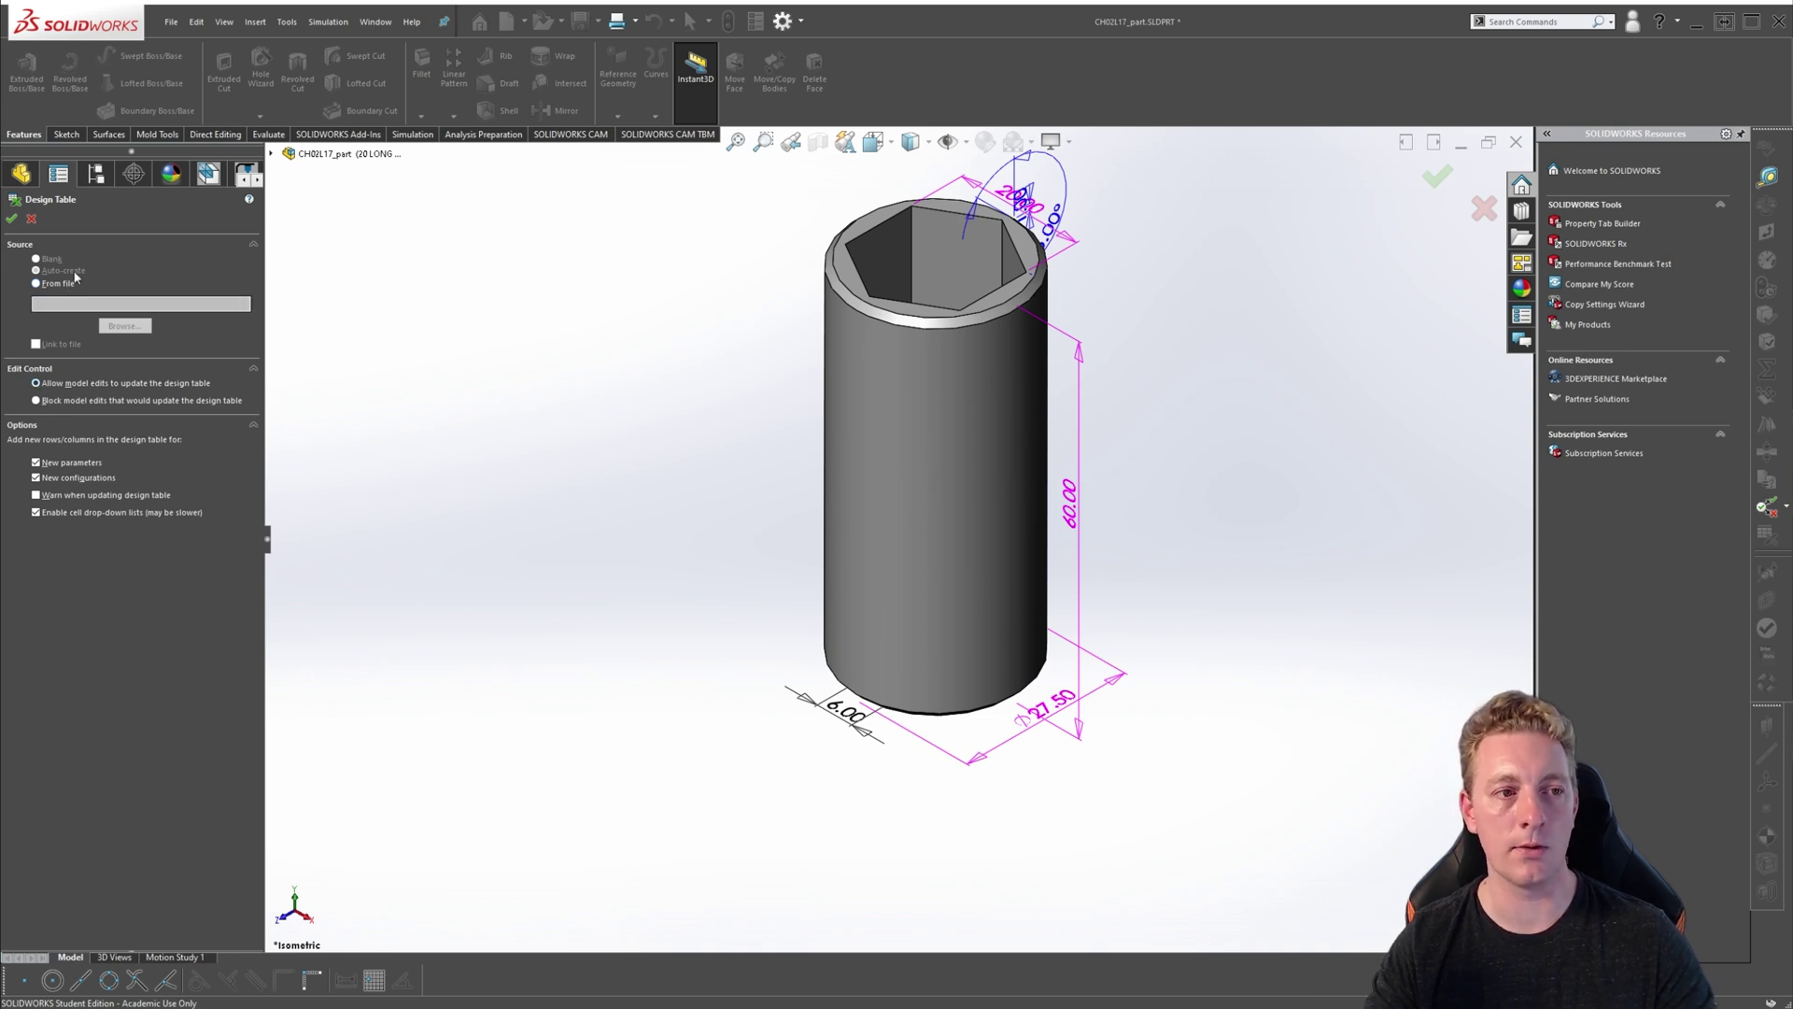
{"action": "left_click", "coordinate": [32, 221]}
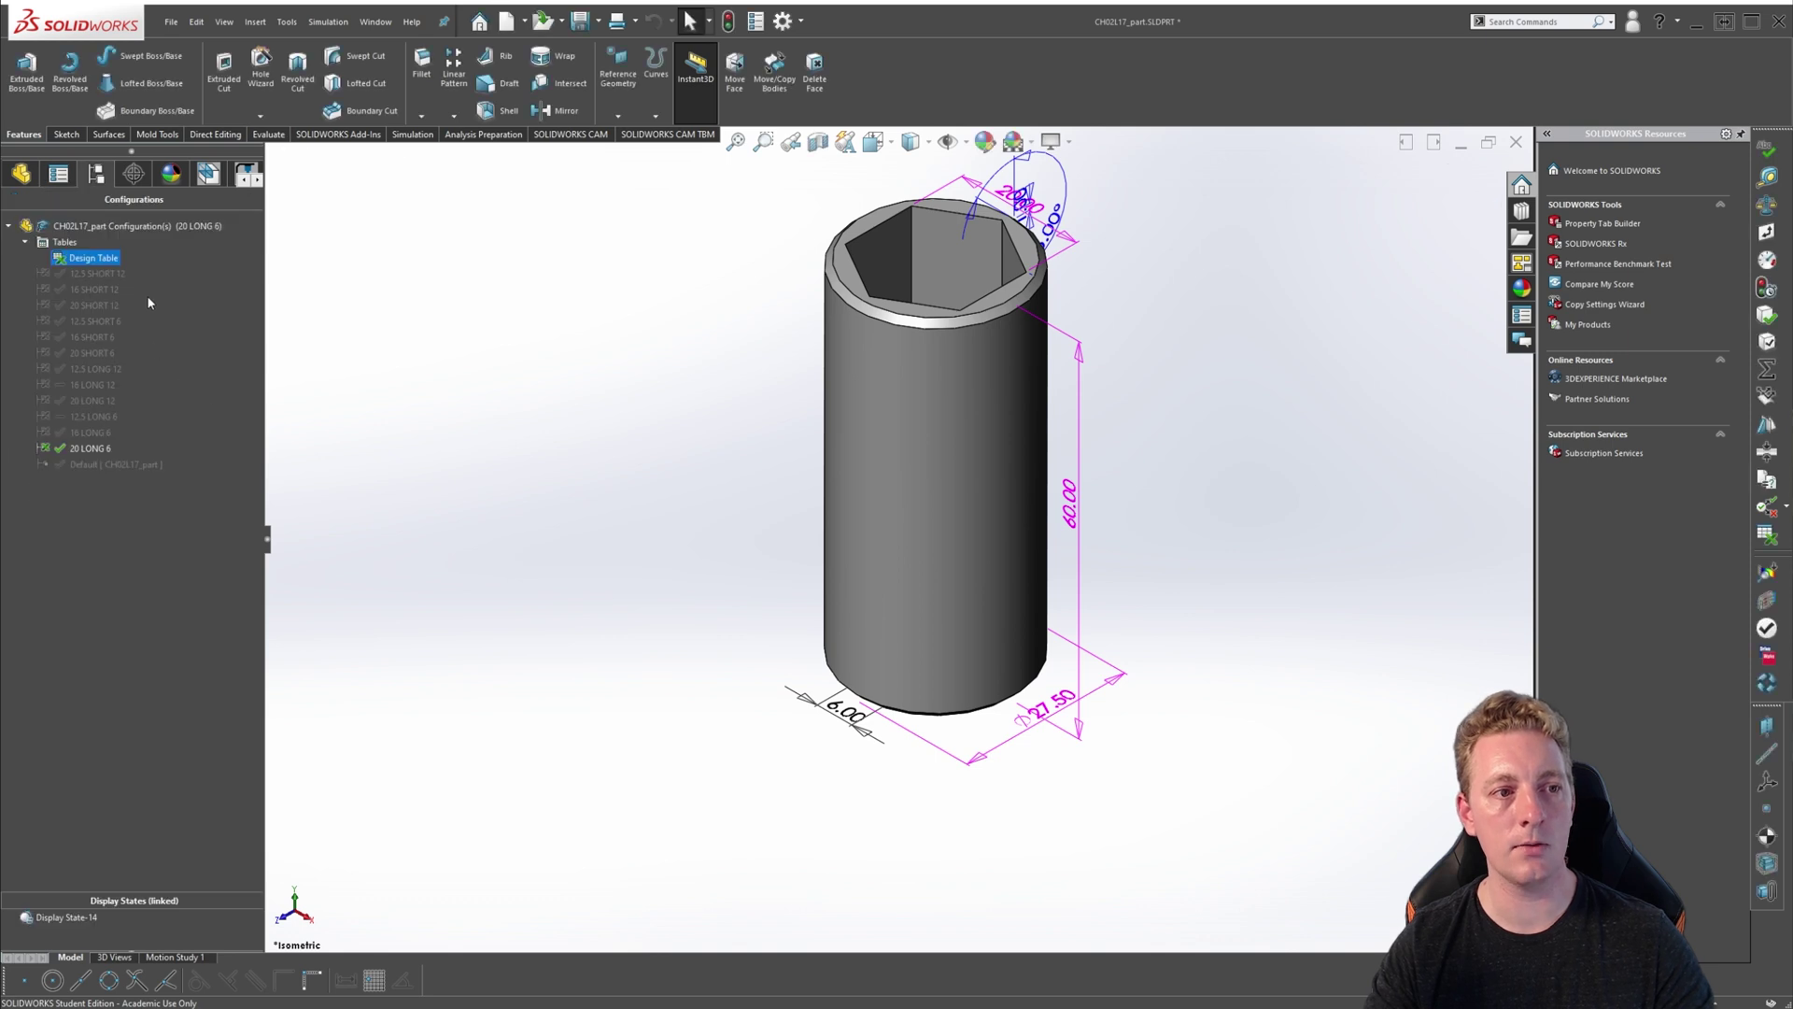
- Reopen the design table for editing, declining to add the Default configuration or any extra parameters
{"action": "right_click", "coordinate": [77, 261]}
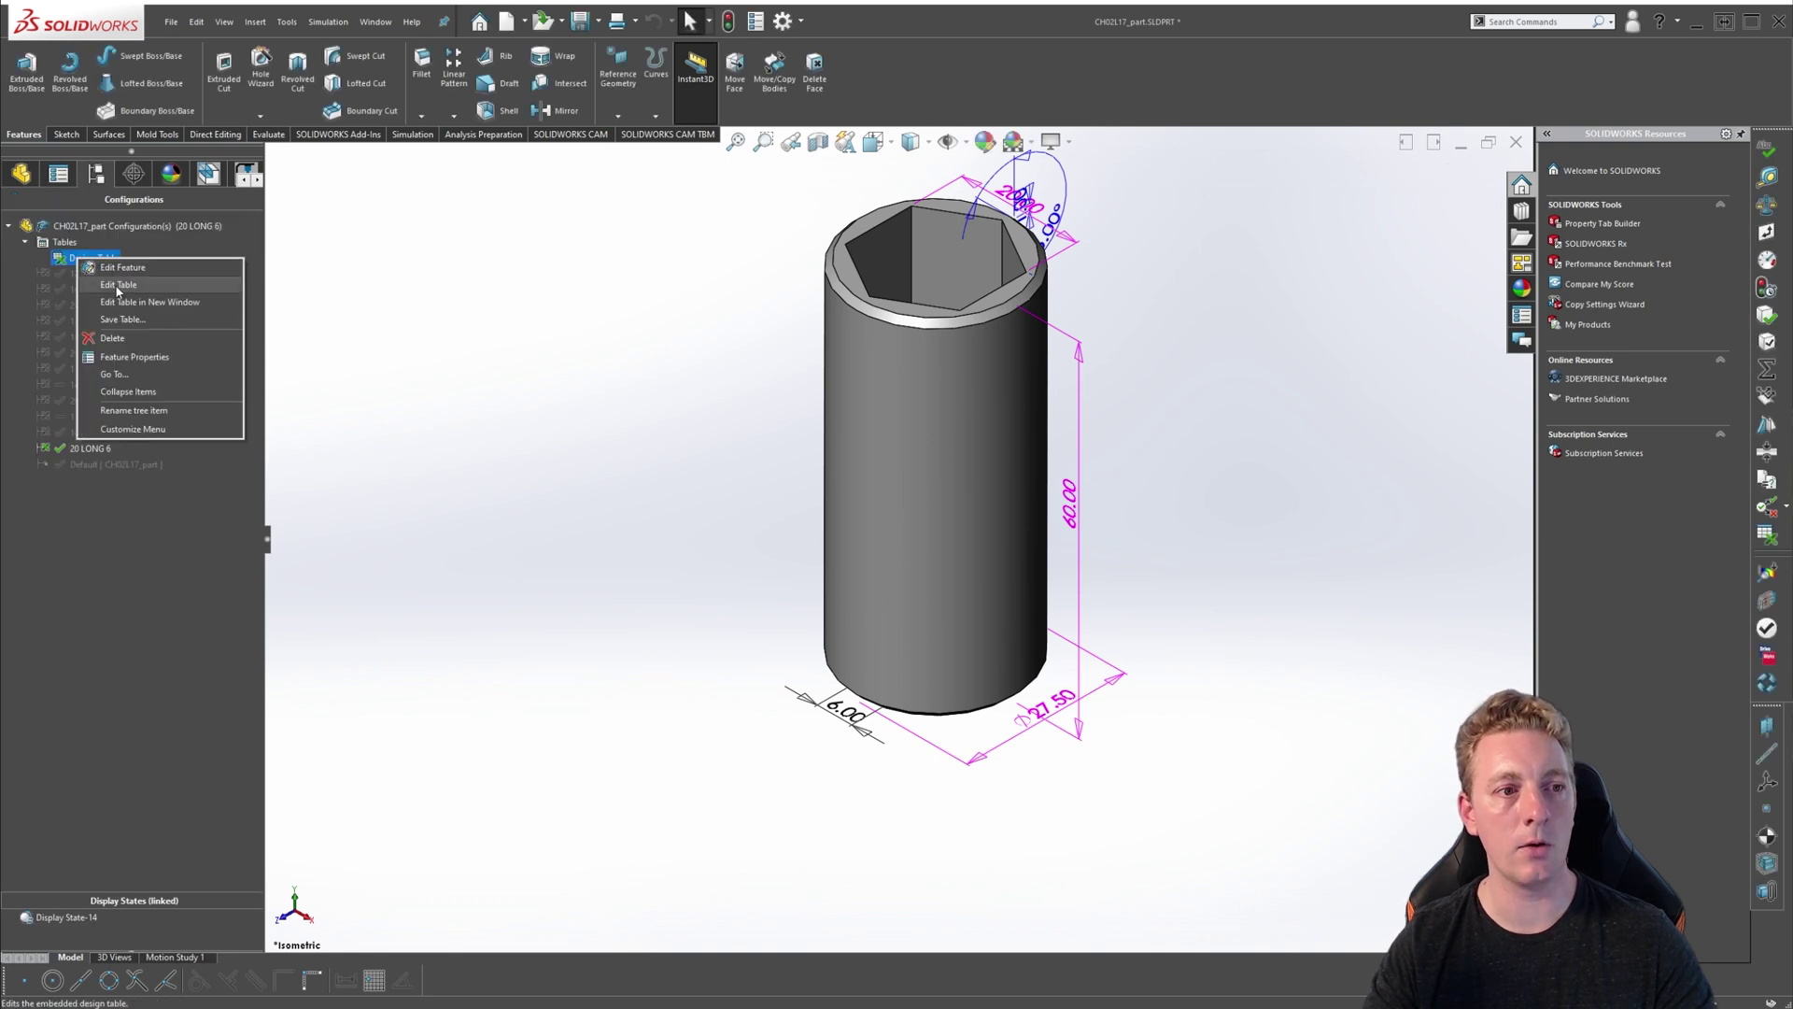
{"action": "left_click", "coordinate": [117, 288]}
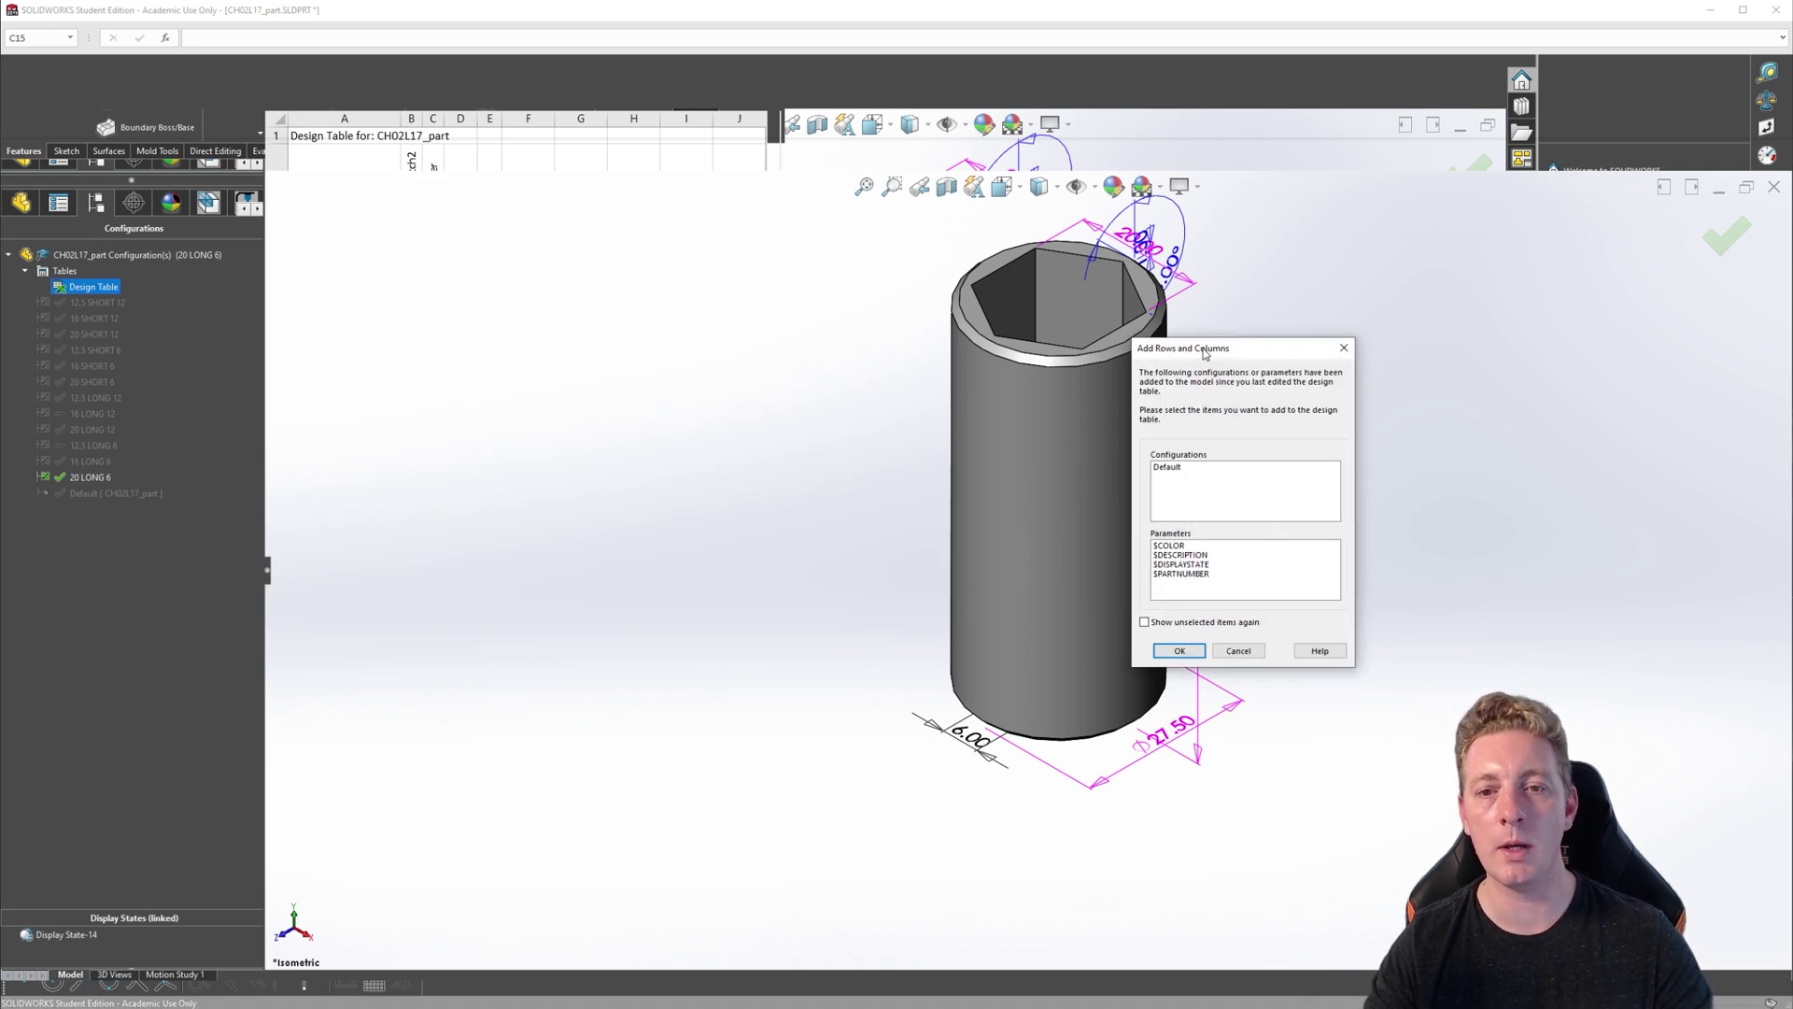
{"action": "left_click_drag", "start_coordinate": [1205, 353], "coordinate": [1002, 365]}
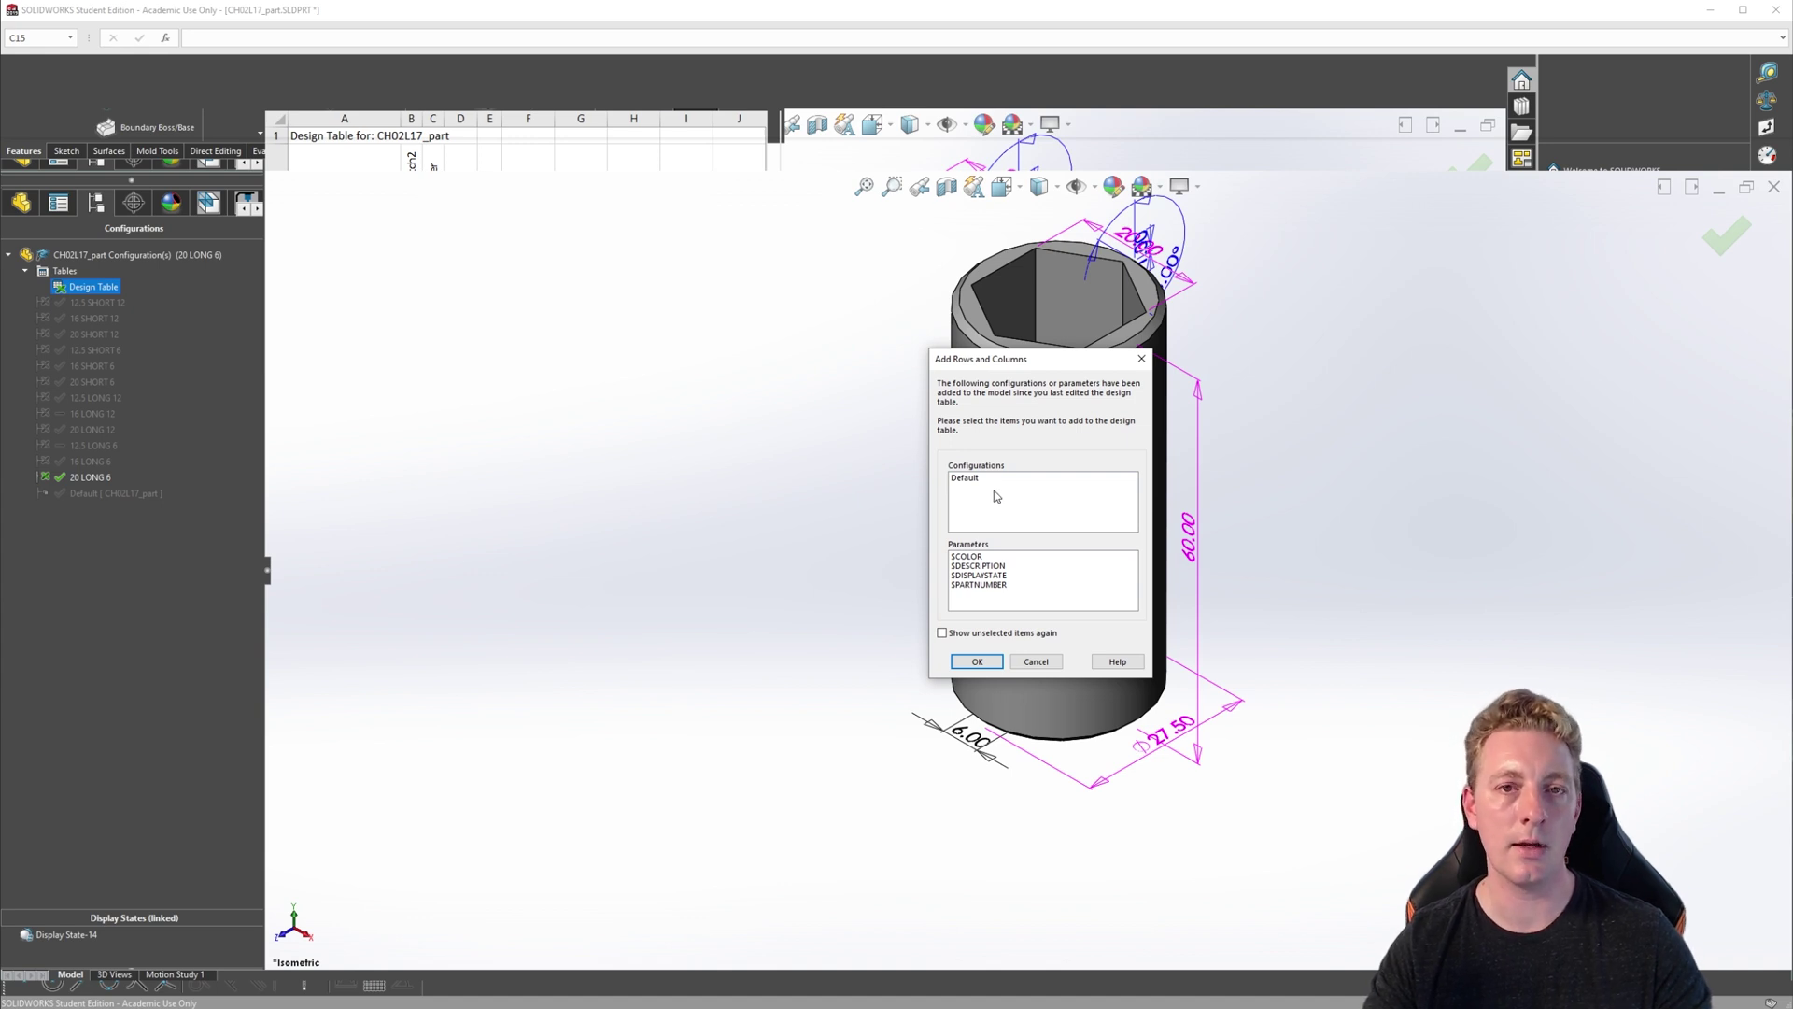
{"action": "left_click", "coordinate": [1035, 661]}
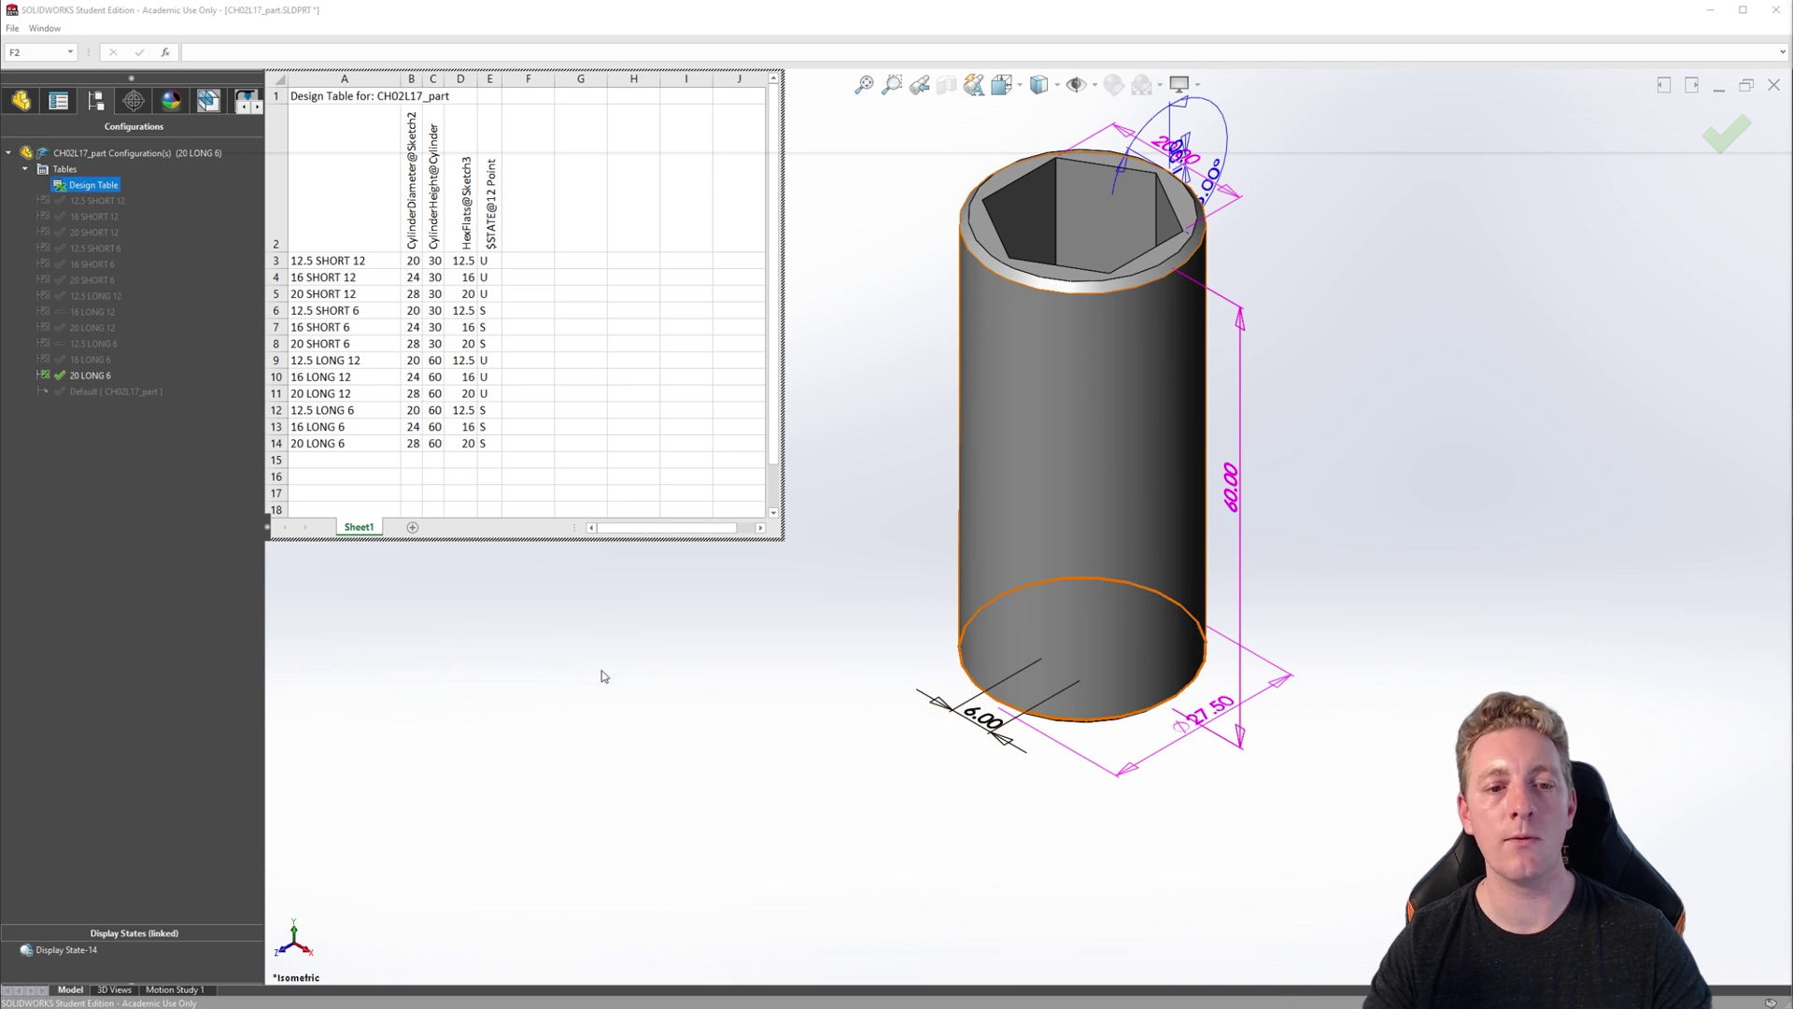
- Close the design table and turn off the display of feature dimensions on the 20 LONG 6 socket
{"action": "left_click", "coordinate": [646, 679]}
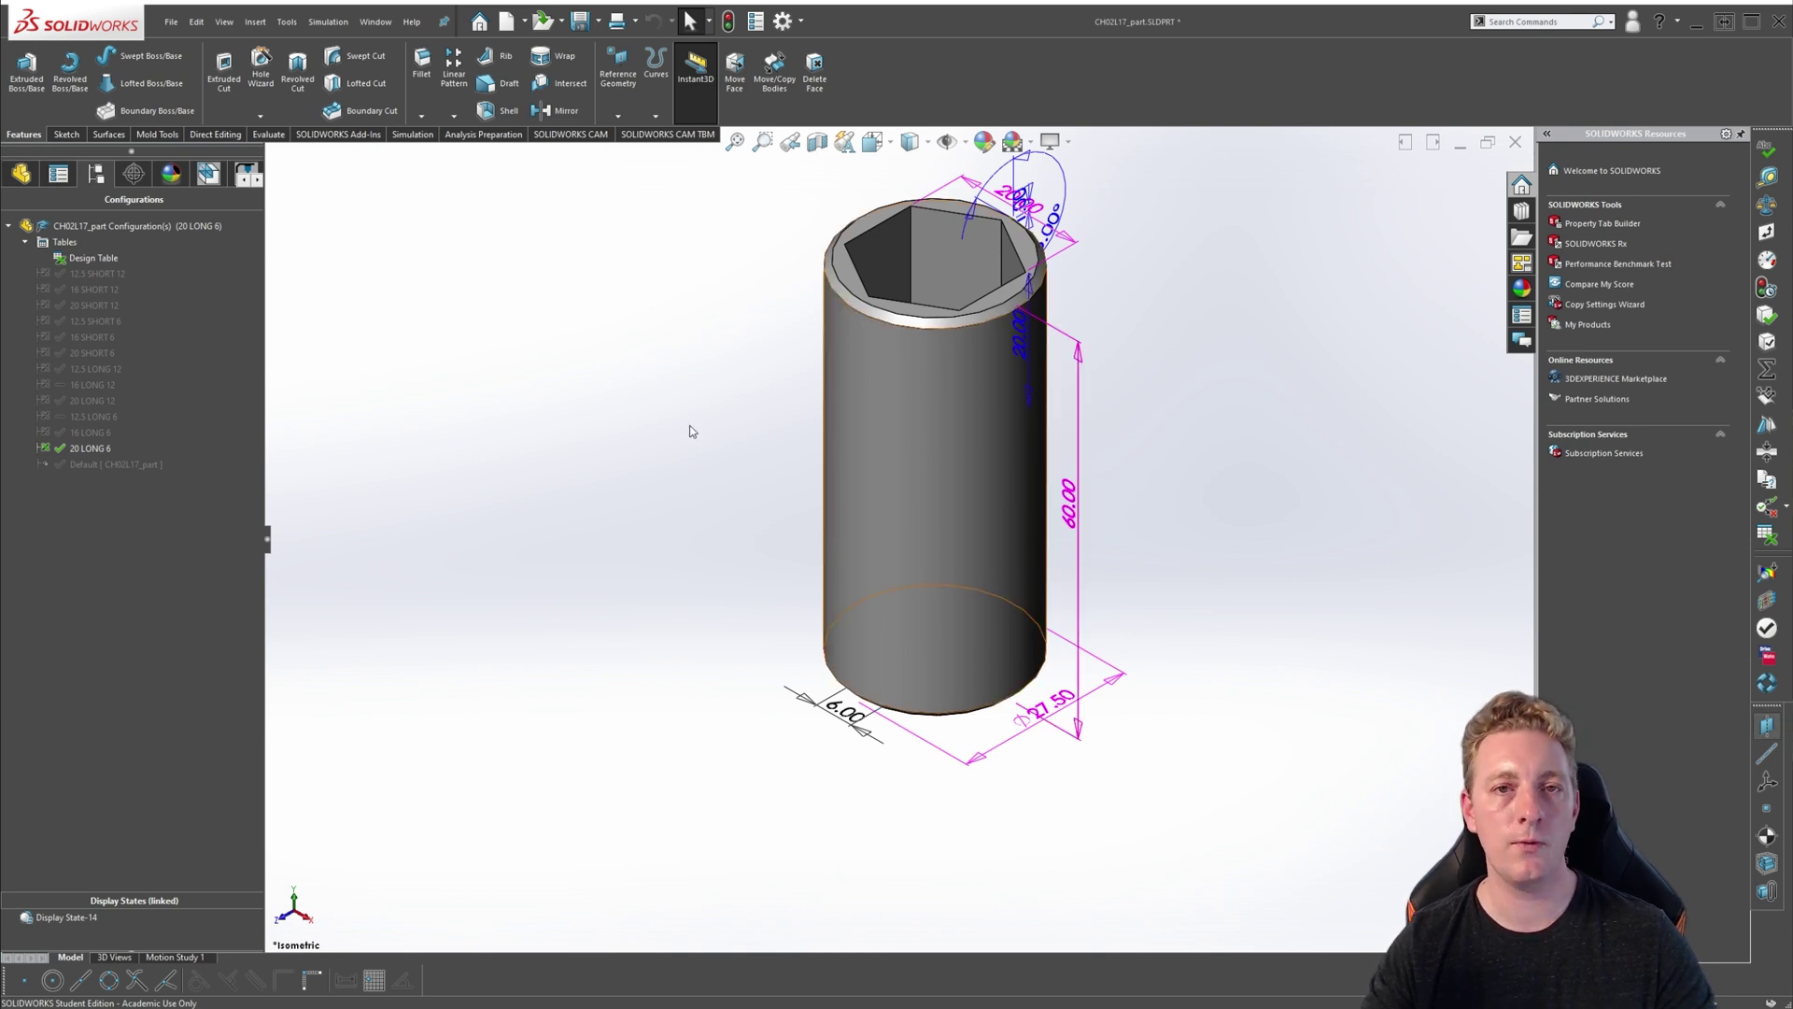
{"action": "left_click", "coordinate": [19, 174]}
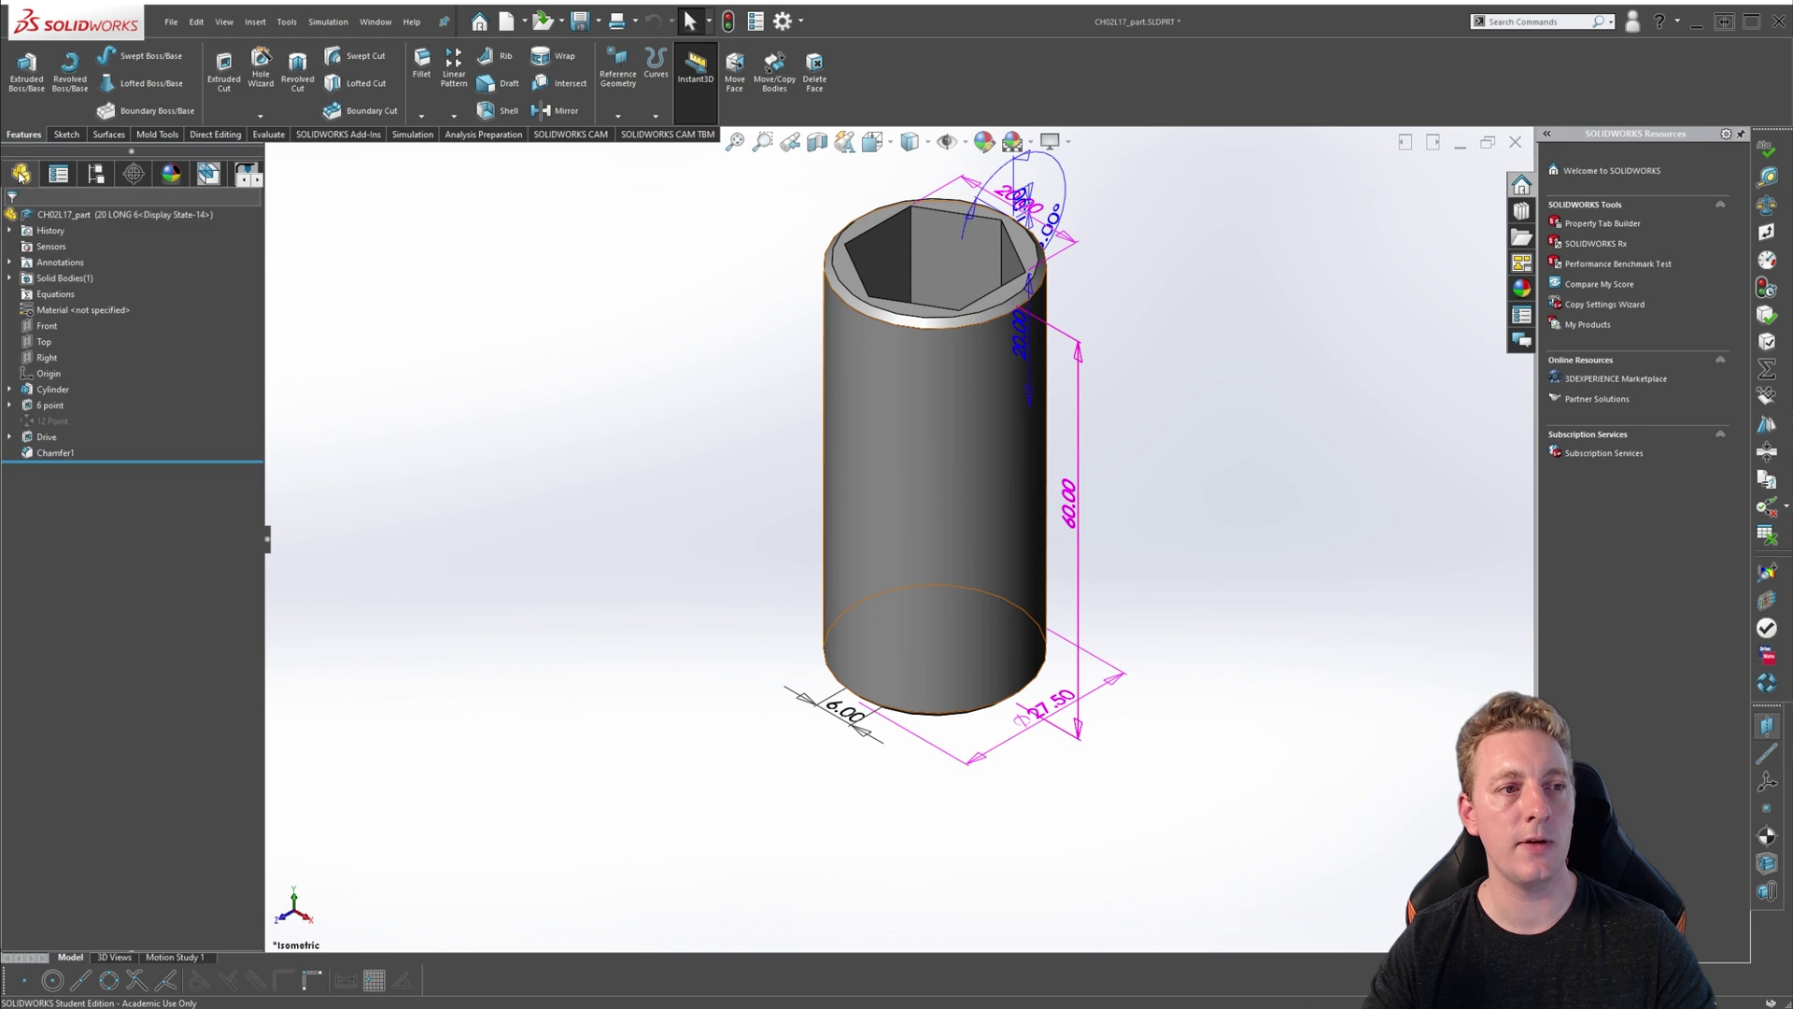
{"action": "right_click", "coordinate": [53, 265]}
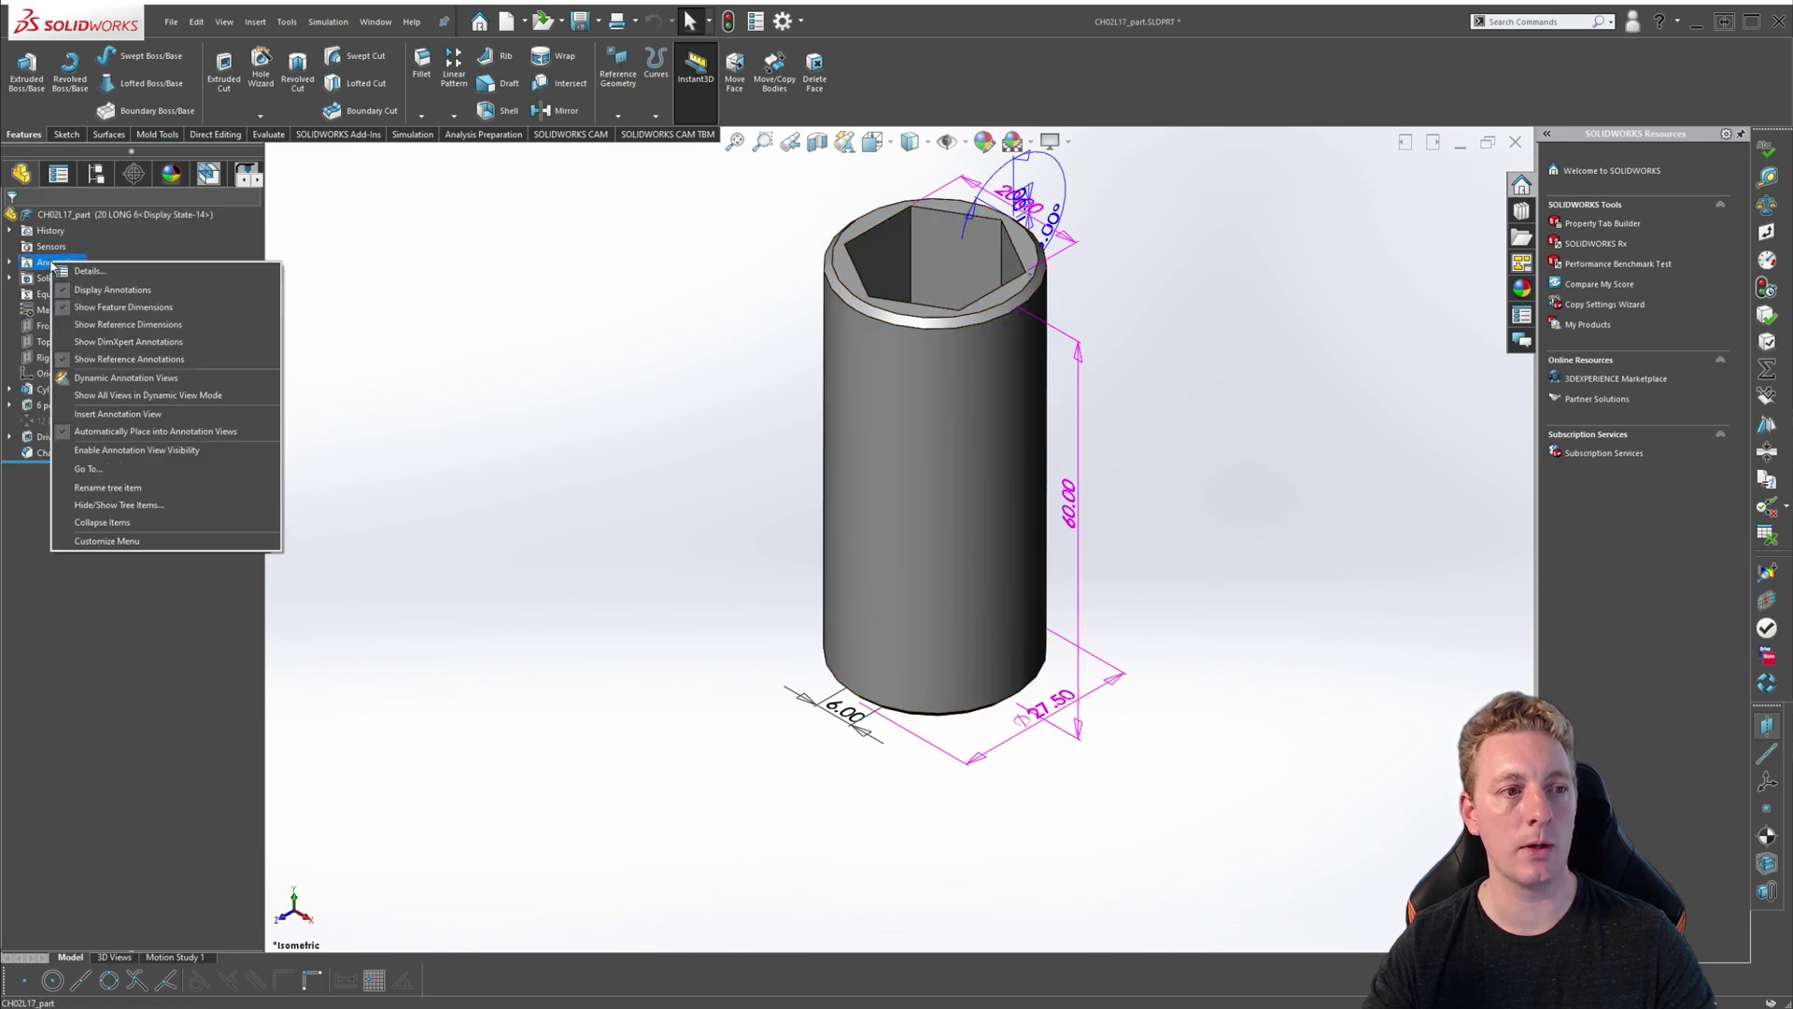
{"action": "left_click", "coordinate": [113, 311]}
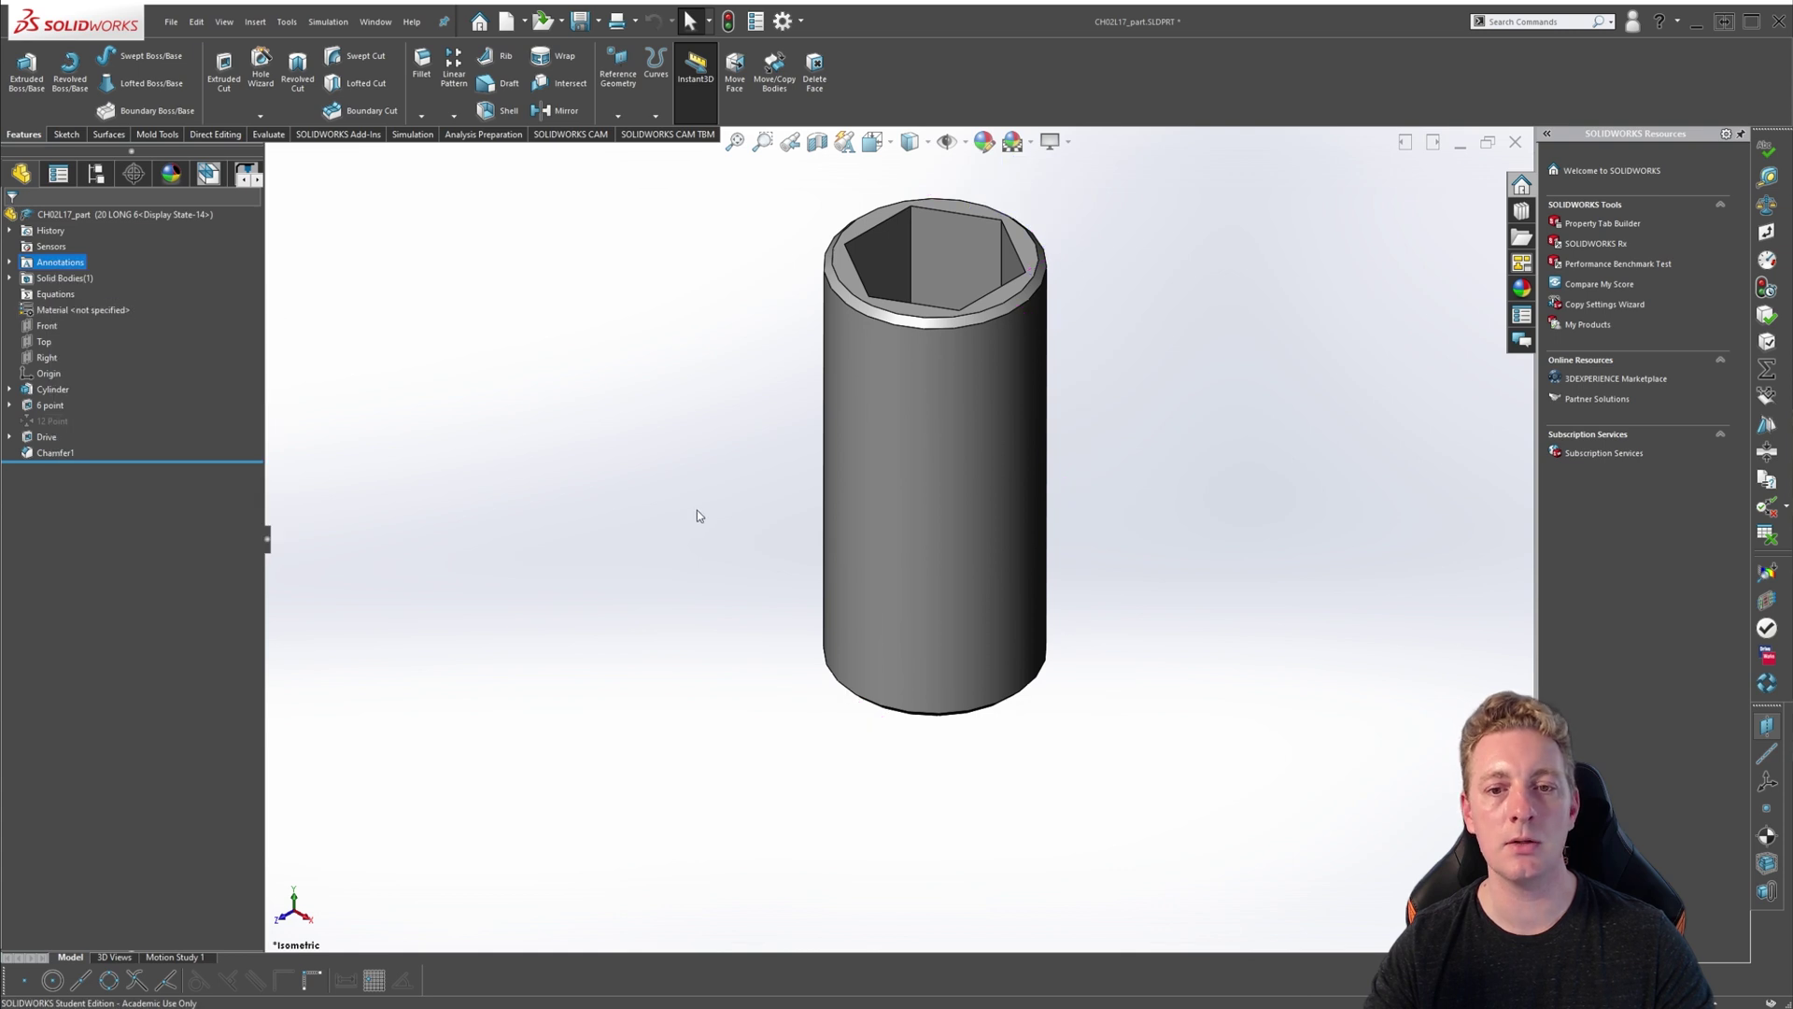
{"action": "key", "text": "ctrl+7"}
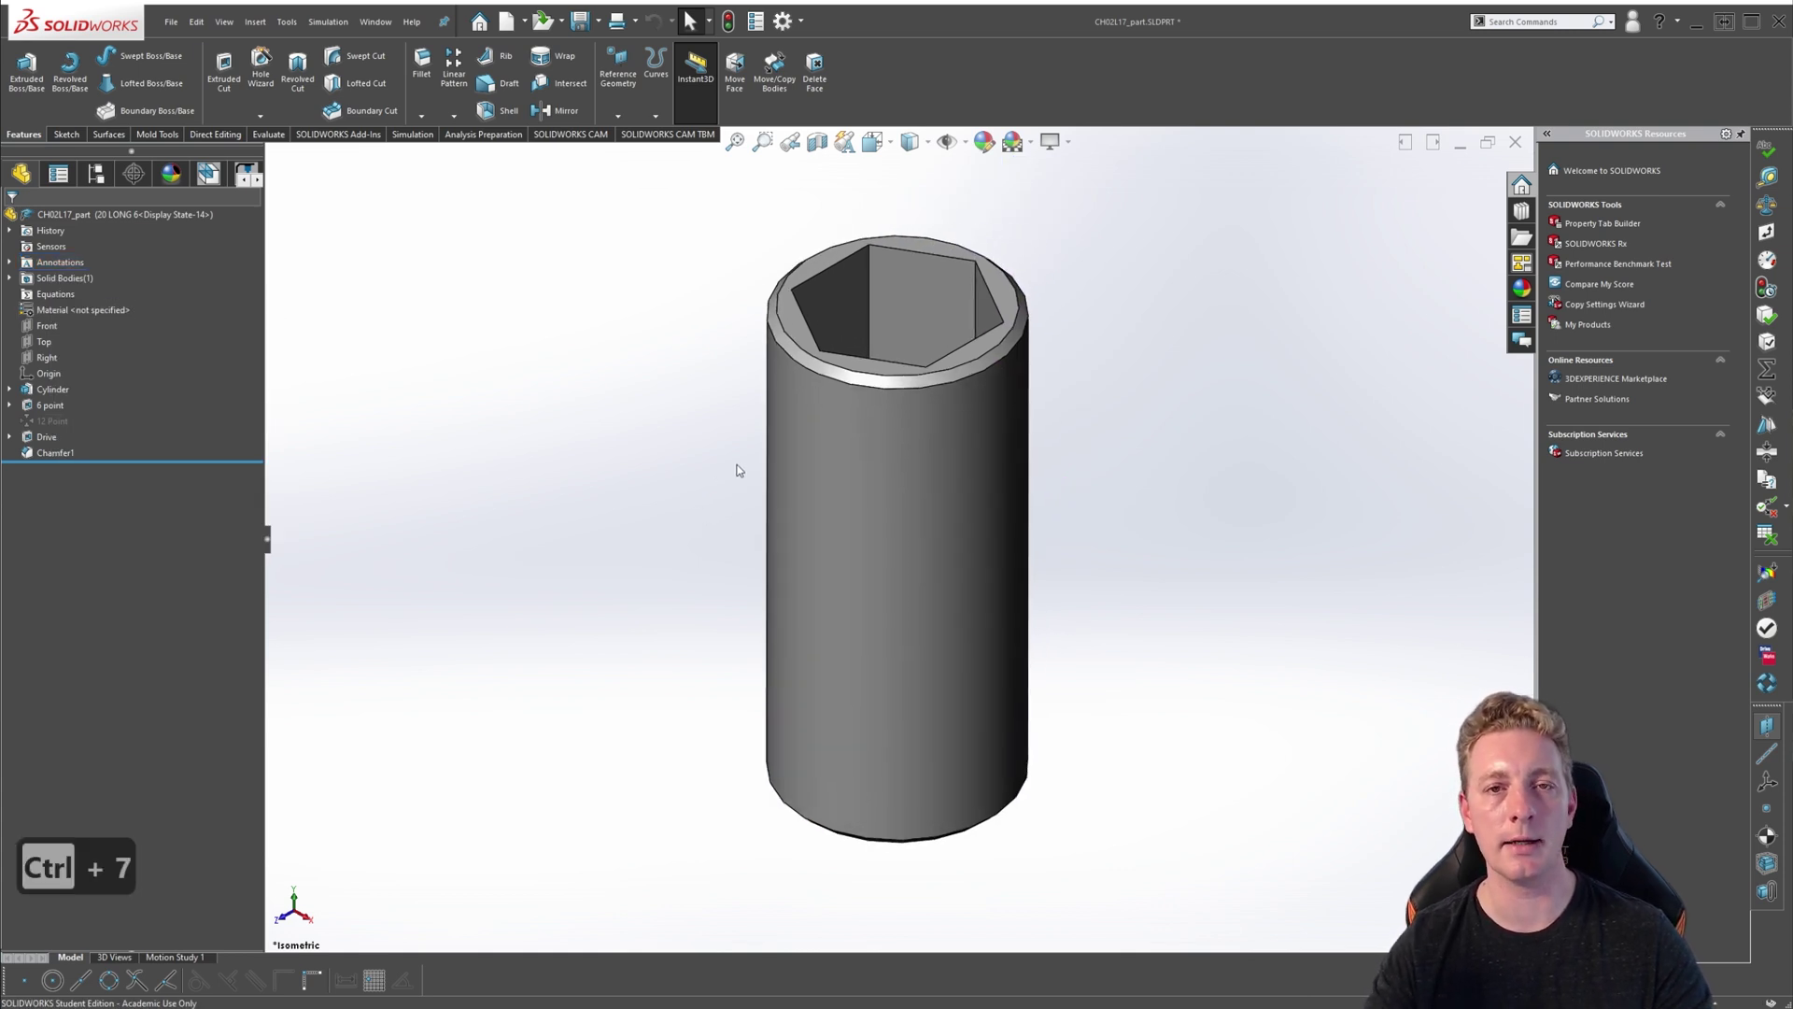
{"action": "scroll", "coordinate": [735, 478], "scroll_direction": "up", "scroll_amount": 3}
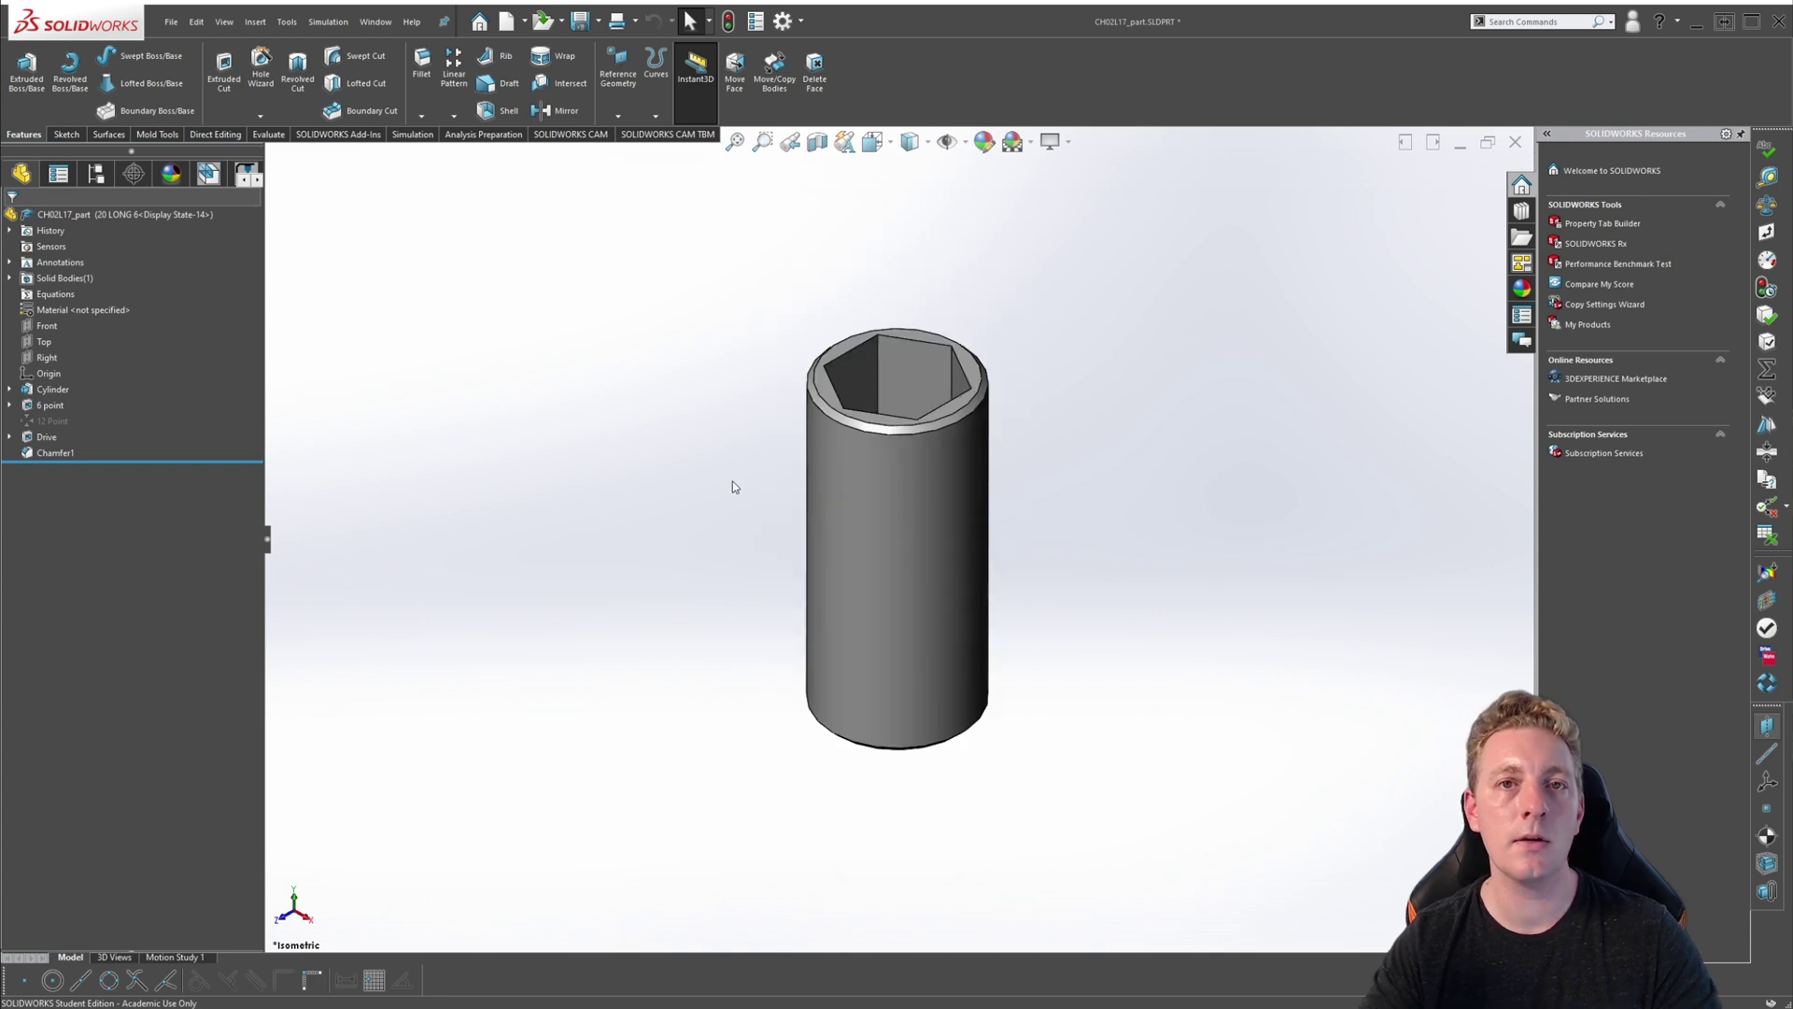